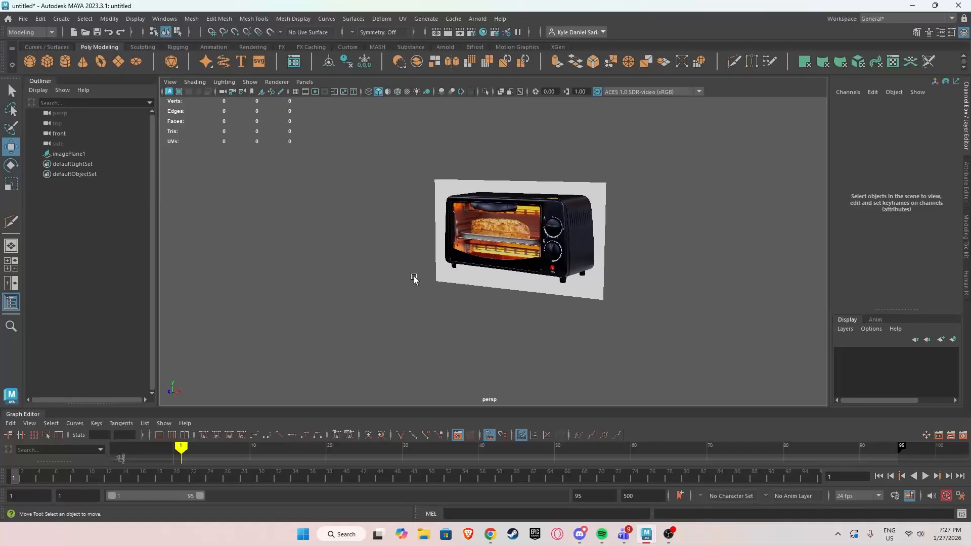
Examine the toaster oven reference image in the front and perspective views.
key(space)
key(space)
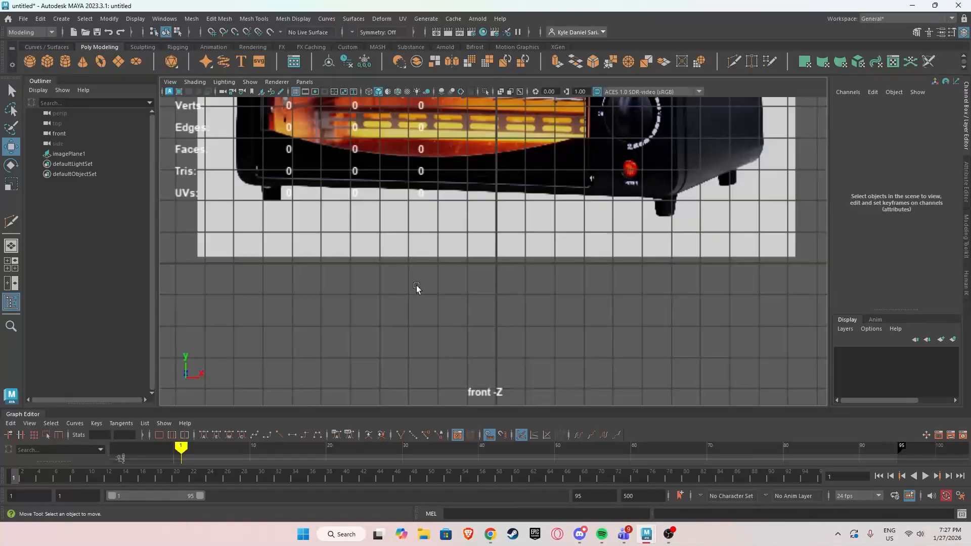
key(space)
key(space)
alt+drag(617, 204, 458, 270)
key(space)
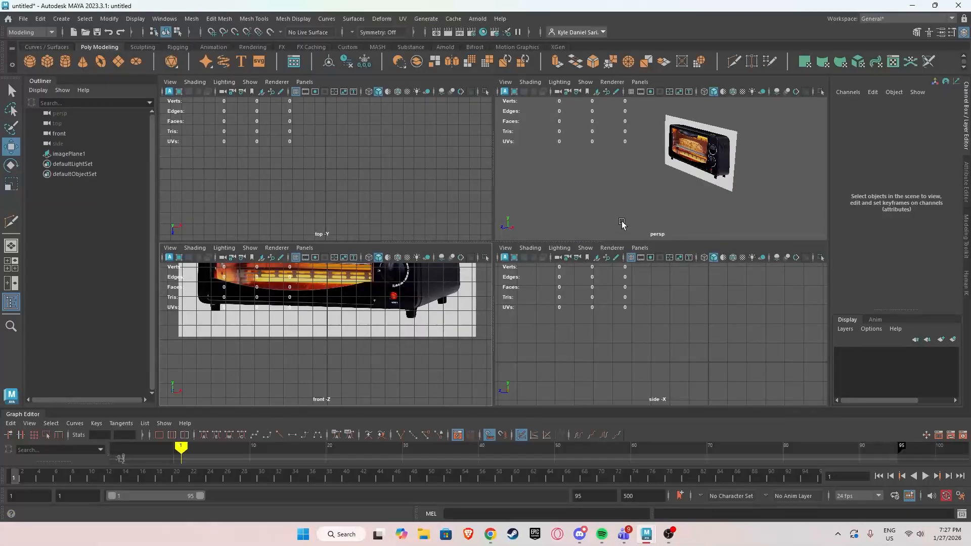
key(space)
mouse_move(493, 237)
alt+mouse_down()
mouse_move(503, 234)
mouse_move(496, 248)
alt+mouse_up()
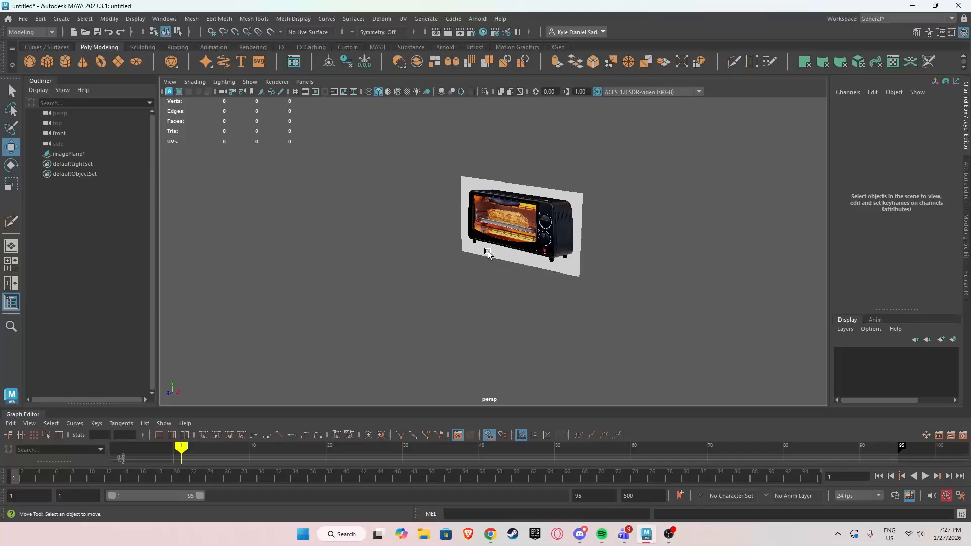
alt+drag(488, 252, 496, 261)
alt+middle_drag(531, 267, 548, 231)
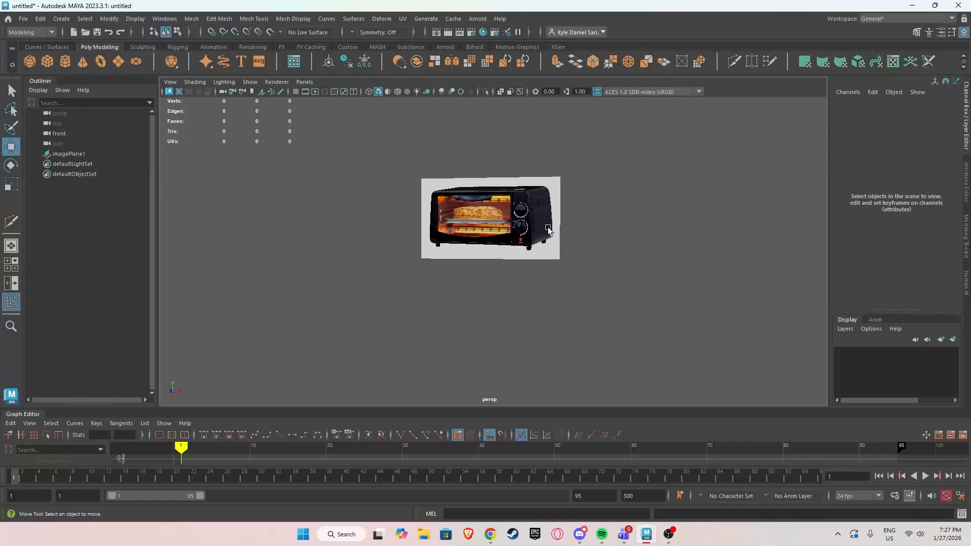
alt+drag(436, 234, 486, 225)
alt+middle_drag(495, 219, 459, 241)
alt+drag(391, 243, 410, 251)
alt+right_drag(410, 251, 514, 232)
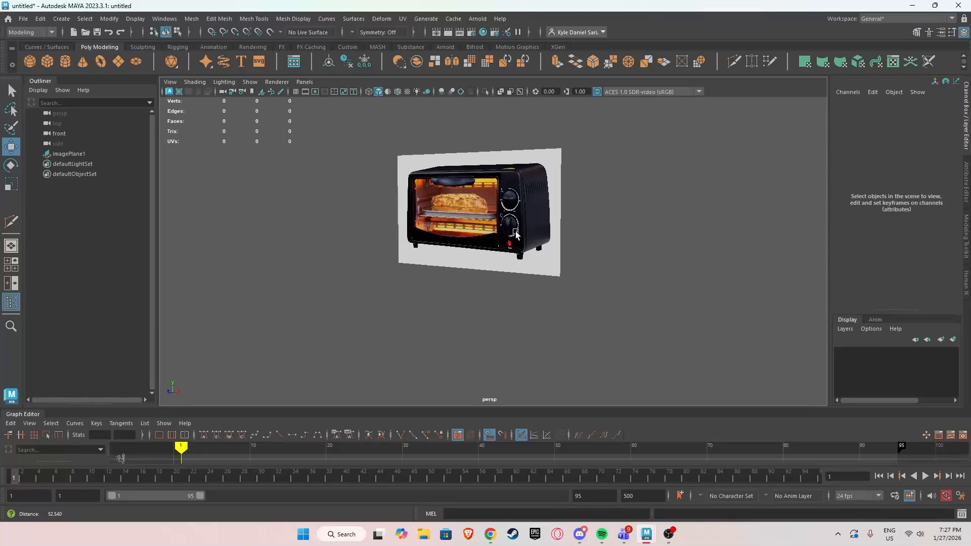
alt+drag(455, 228, 418, 220)
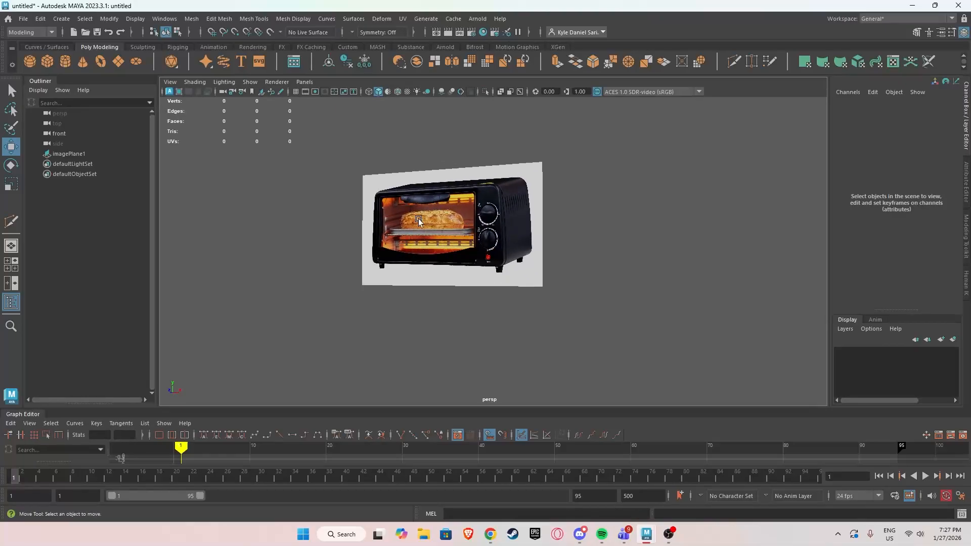
Create a polygon cube and scale it up uniformly to about 17.478 on all axes.
click(48, 61)
scroll(374, 245, down, 3)
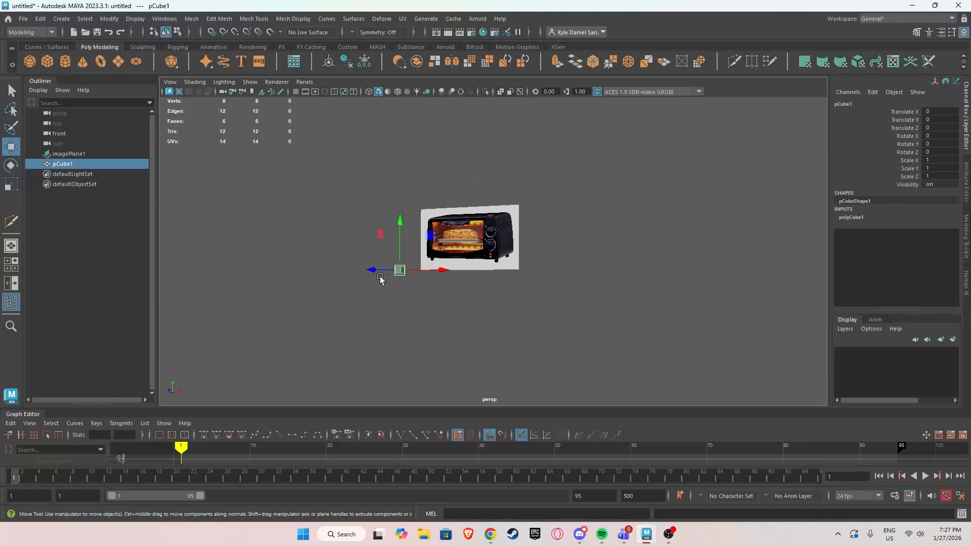
alt+drag(379, 278, 530, 308)
key(r)
alt+drag(457, 303, 376, 294)
key(ctrl+z)
scroll(435, 276, up, 3)
alt+drag(453, 271, 562, 267)
alt+drag(430, 264, 459, 246)
scroll(459, 244, up, 3)
scroll(460, 246, up, 2)
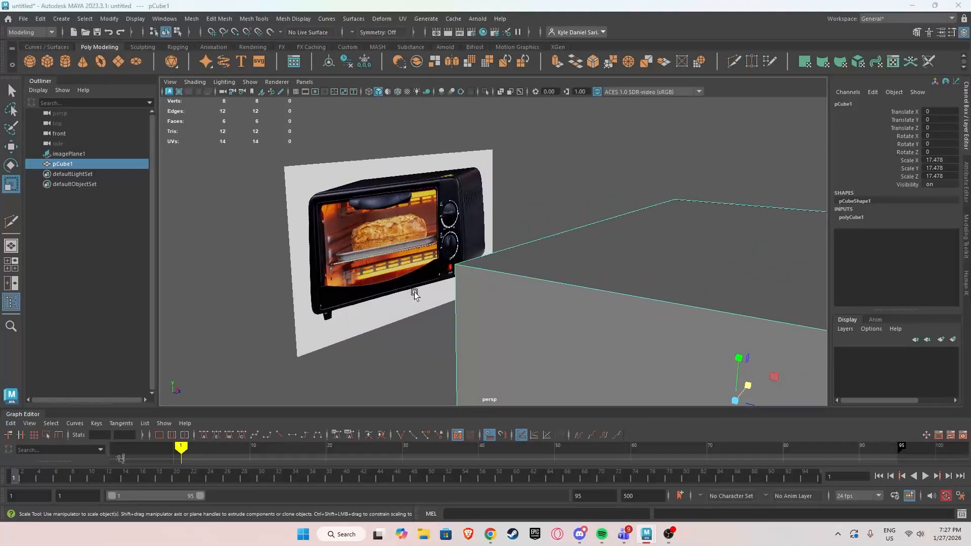
Select the reference image plane and examine the oven's door, bread, knobs and side body up close.
key(space)
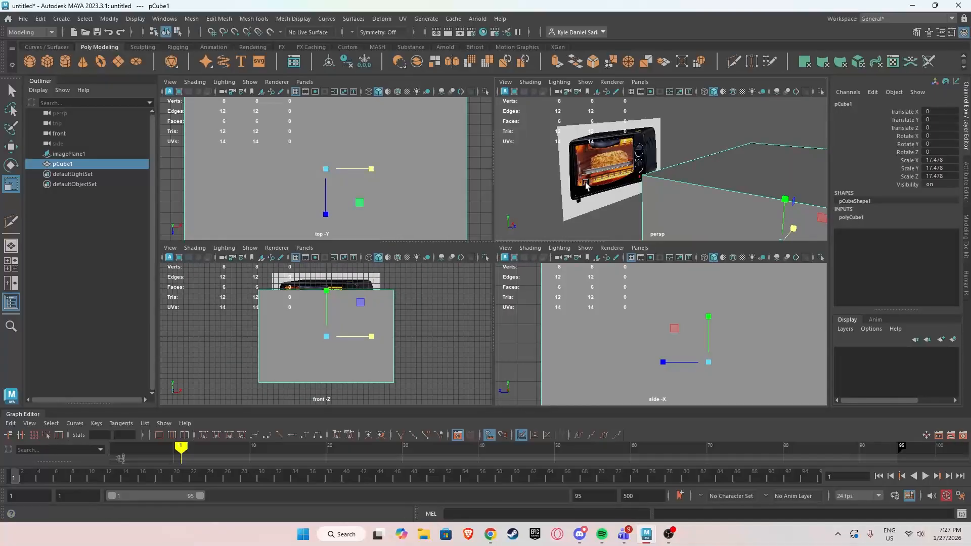
click(584, 177)
scroll(582, 178, up, 5)
key(w)
alt+middle_drag(537, 180, 583, 183)
scroll(525, 203, down, 2)
scroll(524, 203, up, 2)
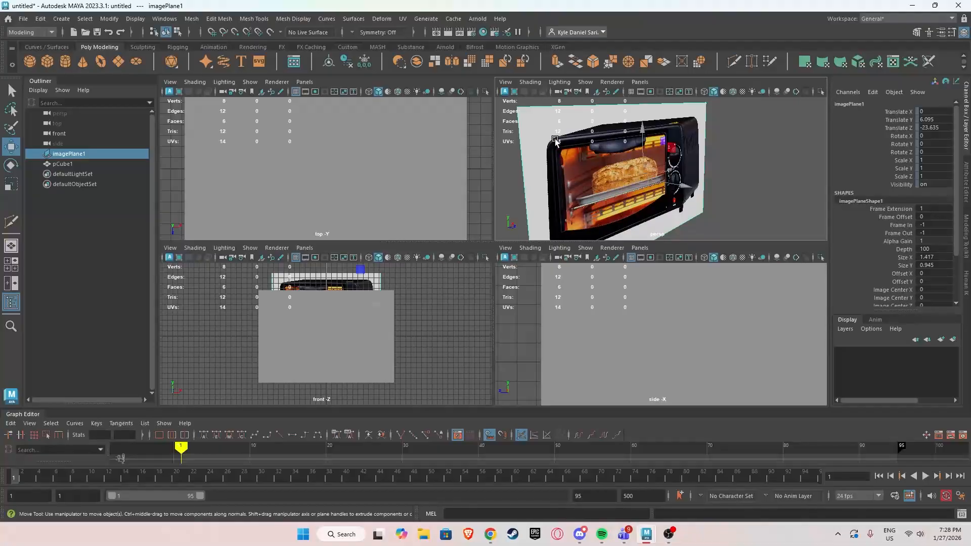
alt+drag(553, 187, 581, 196)
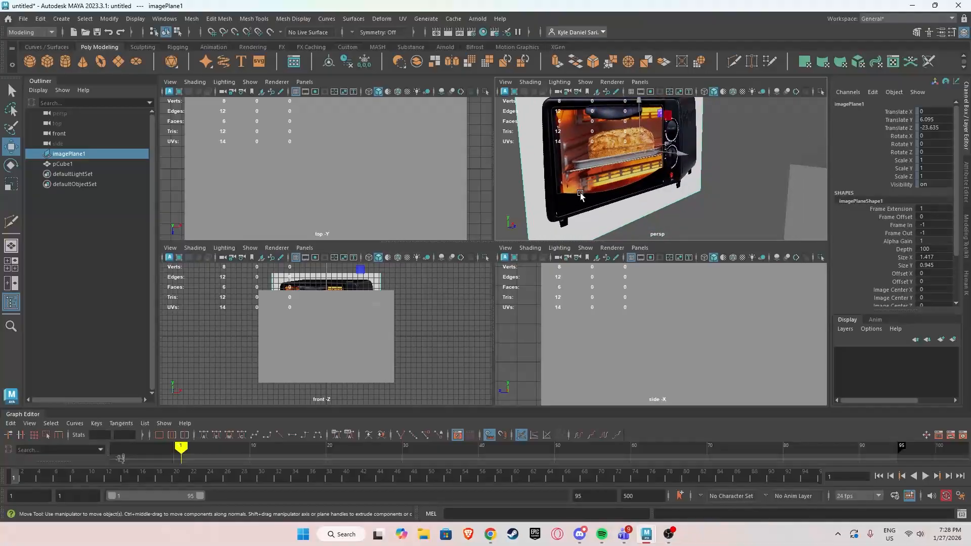
alt+drag(680, 175, 678, 131)
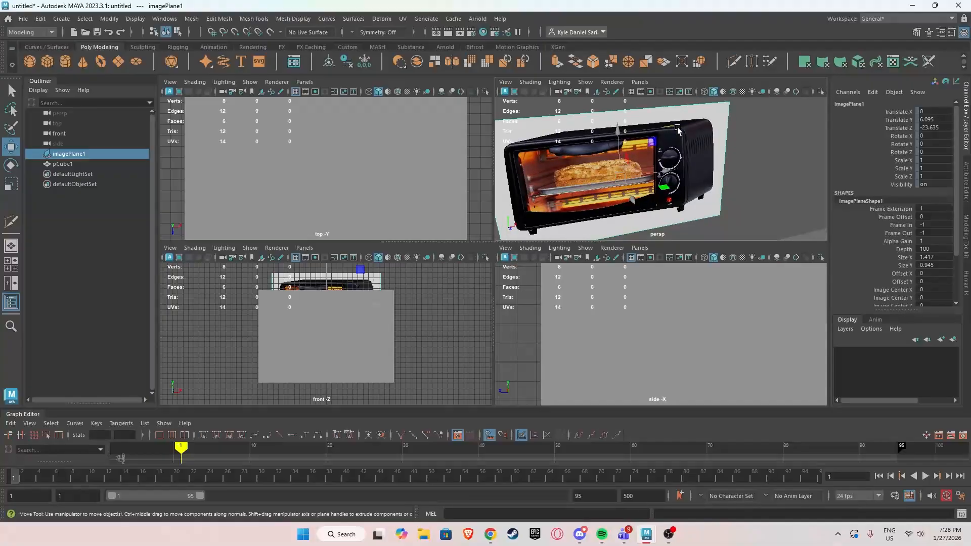
scroll(535, 172, up, 10)
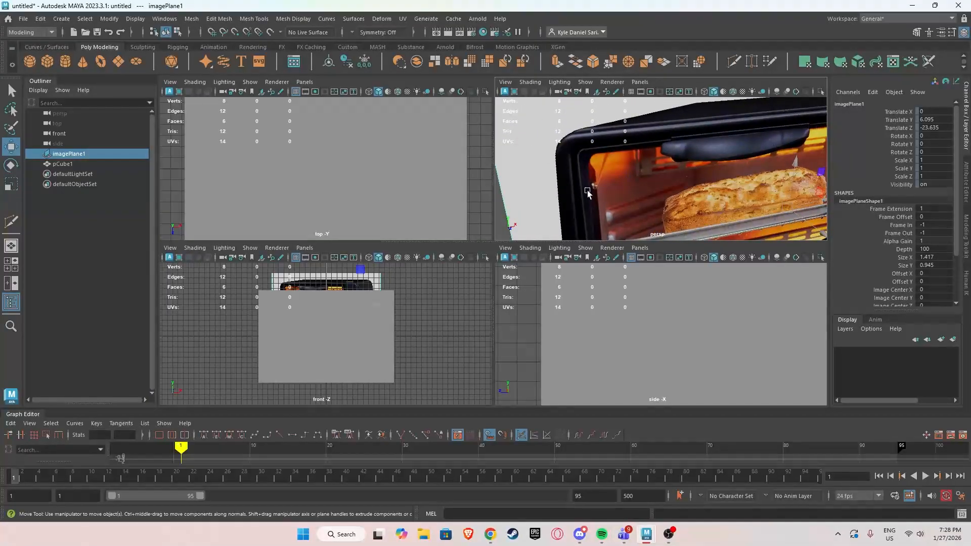
alt+drag(587, 190, 663, 188)
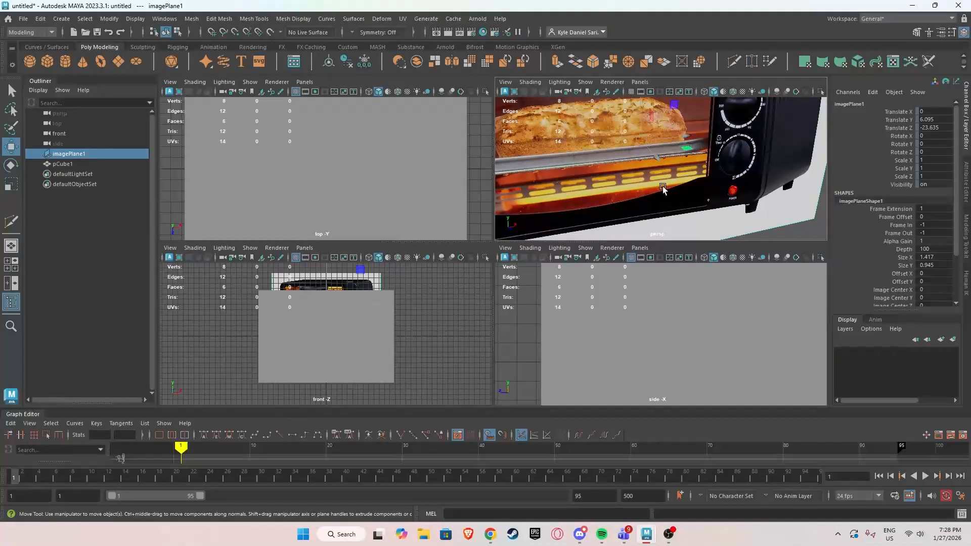
alt+drag(716, 174, 696, 161)
alt+right_drag(696, 160, 626, 150)
scroll(626, 150, up, 8)
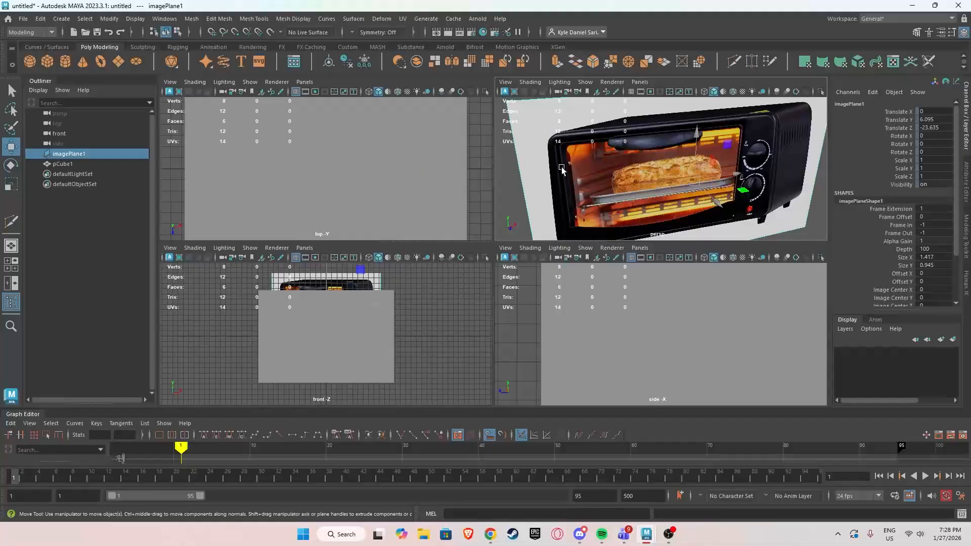
scroll(587, 208, down, 5)
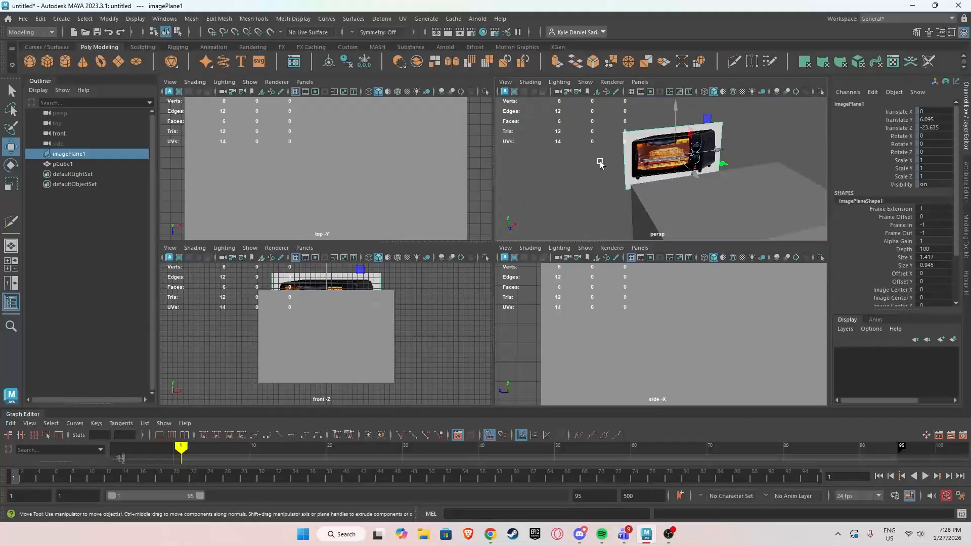
scroll(618, 171, up, 5)
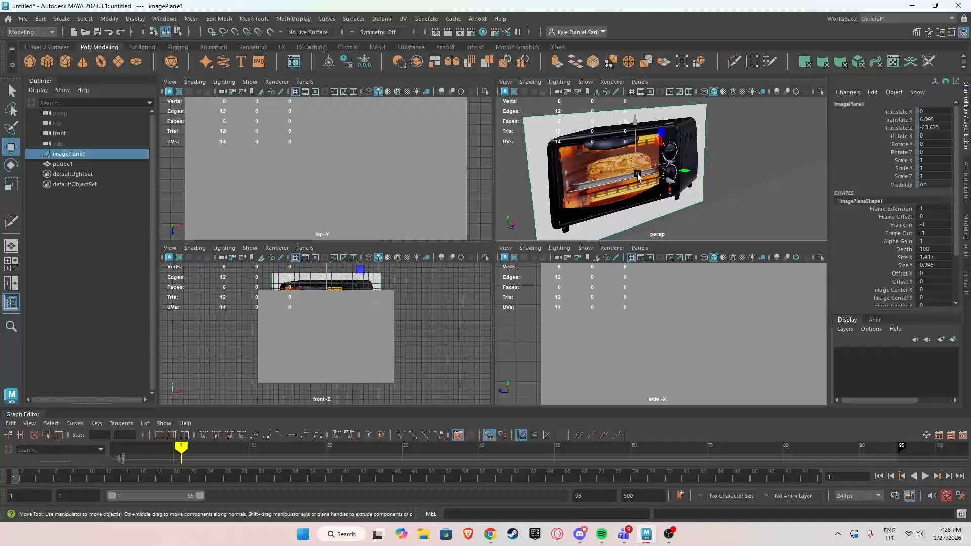
scroll(636, 135, down, 4)
scroll(635, 127, up, 4)
alt+drag(636, 126, 658, 134)
Unlock the image plane's translate, rotate and scale channels, then try moving it along Z and undo the move.
click(900, 111)
shift+click(897, 185)
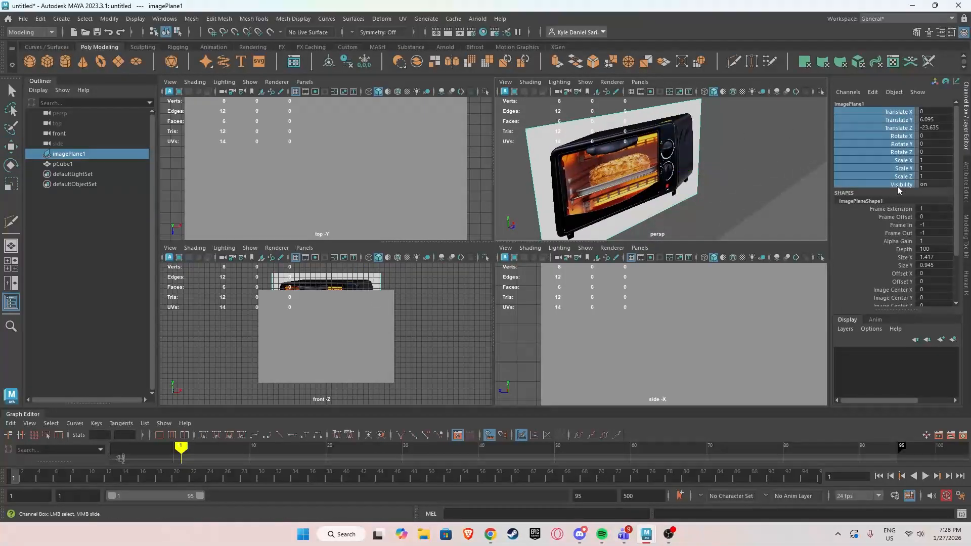
click(894, 111)
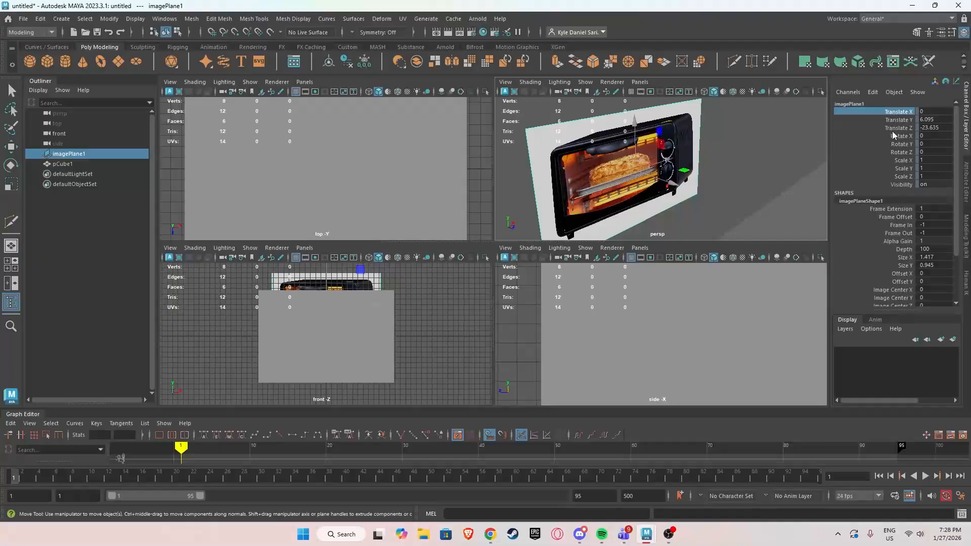
shift+click(897, 176)
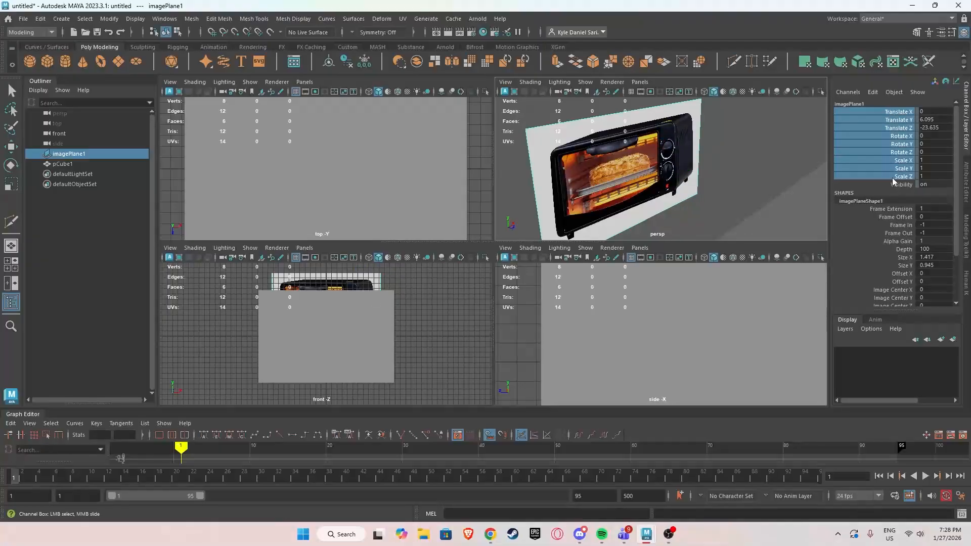
right_click(901, 124)
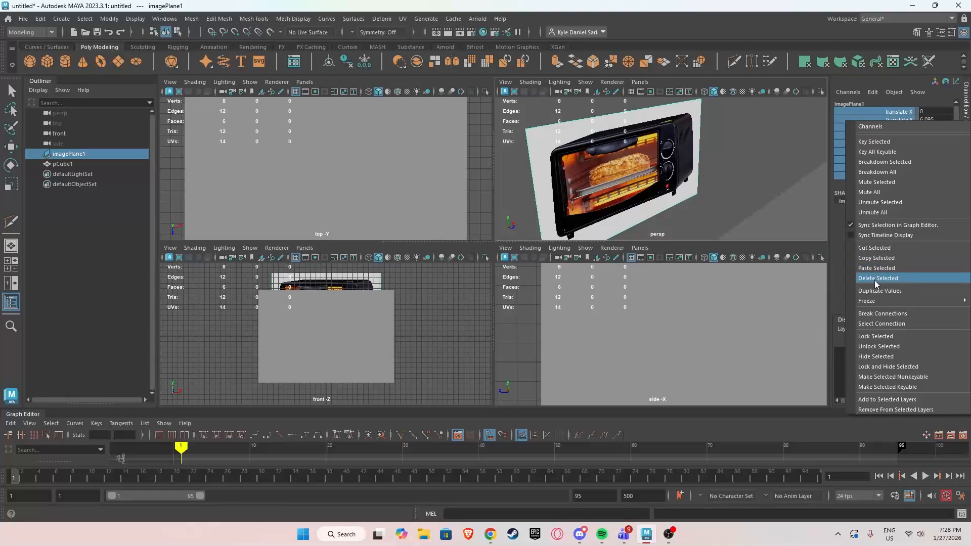
click(878, 347)
key(w)
mouse_move(644, 186)
mouse_down()
mouse_move(636, 174)
mouse_move(649, 177)
mouse_up()
key(ctrl+z)
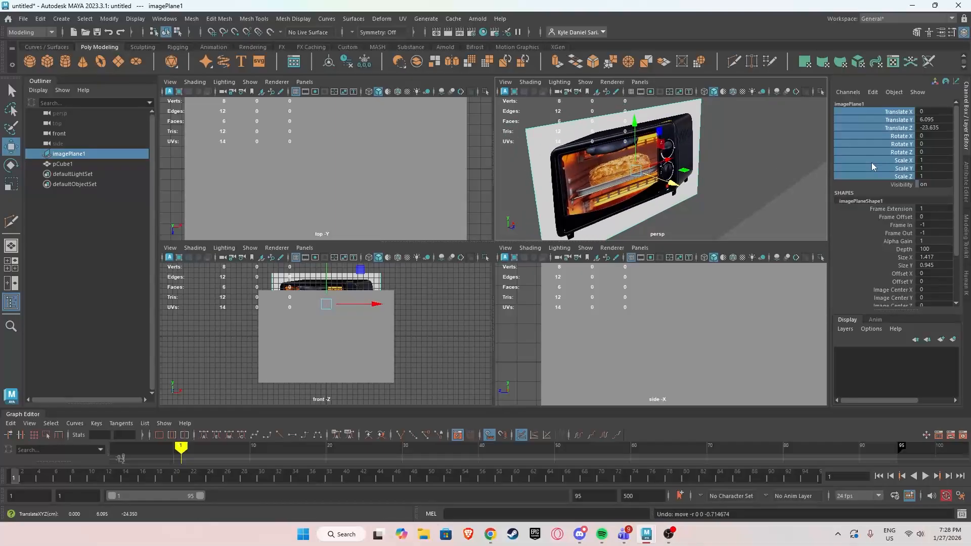
Lock the translate, rotate and scale channels of the reference image plane.
right_click(884, 123)
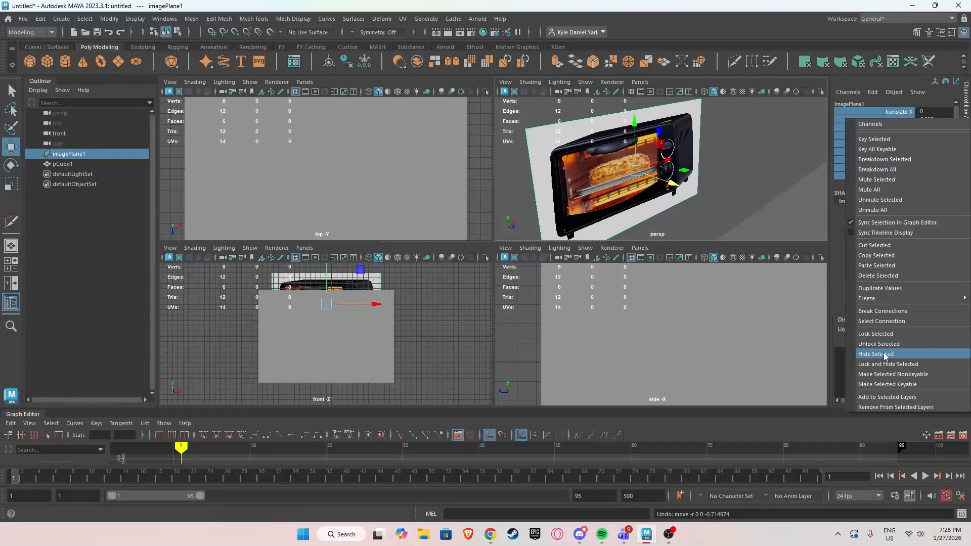
click(881, 335)
scroll(642, 202, down, 6)
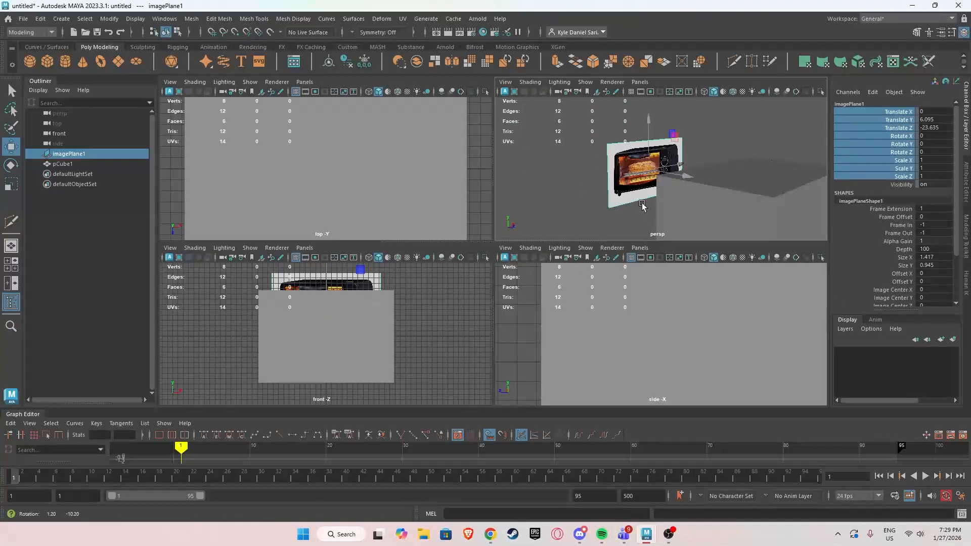
Scale the cube down along Z only, turning it into a thin upright slab.
click(325, 316)
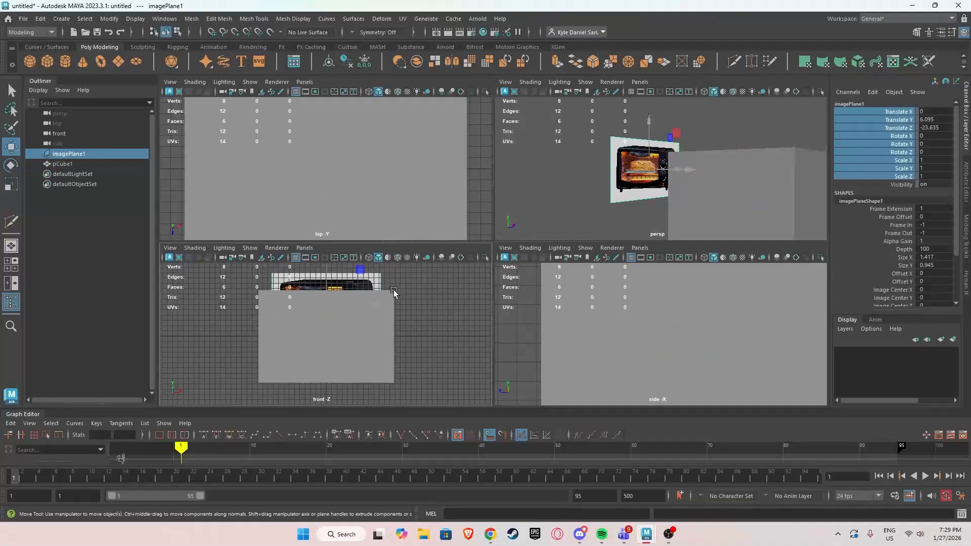
click(304, 286)
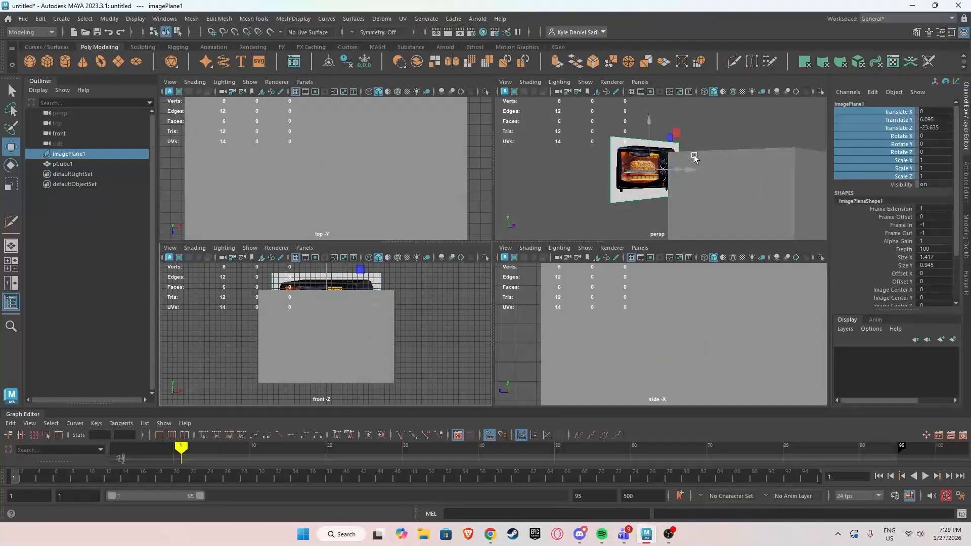
click(697, 196)
alt+drag(681, 198, 683, 172)
scroll(689, 169, up, 5)
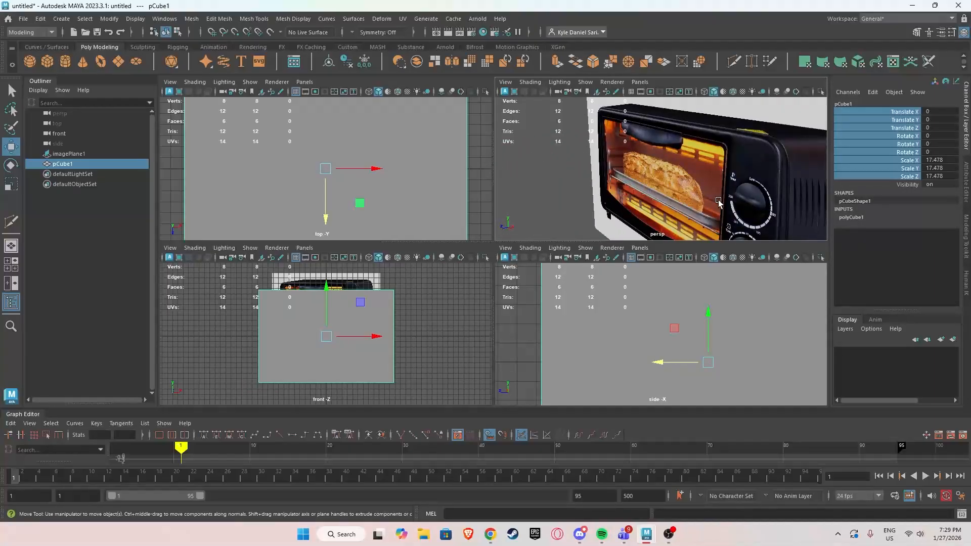
scroll(712, 165, down, 3)
scroll(707, 157, up, 2)
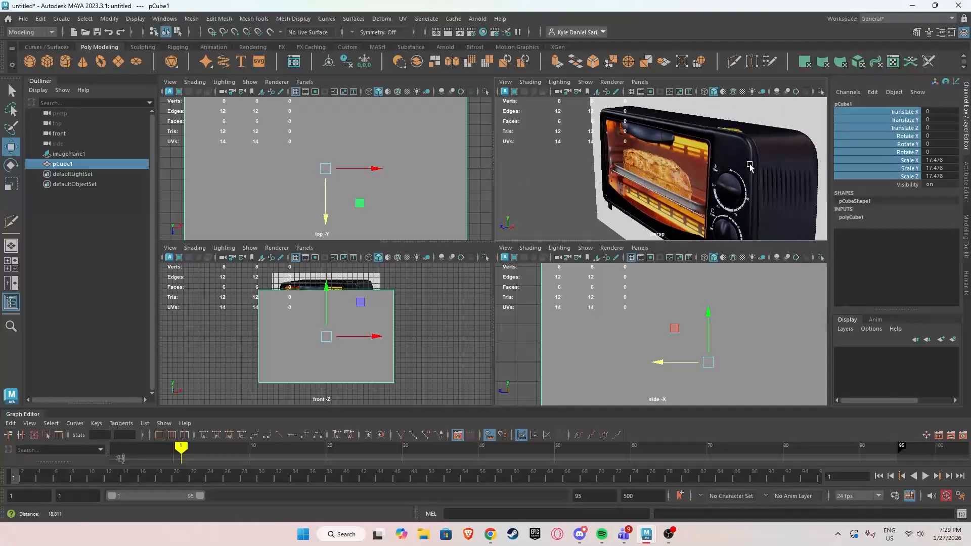
scroll(702, 150, down, 2)
scroll(659, 175, down, 5)
alt+middle_drag(579, 215, 611, 186)
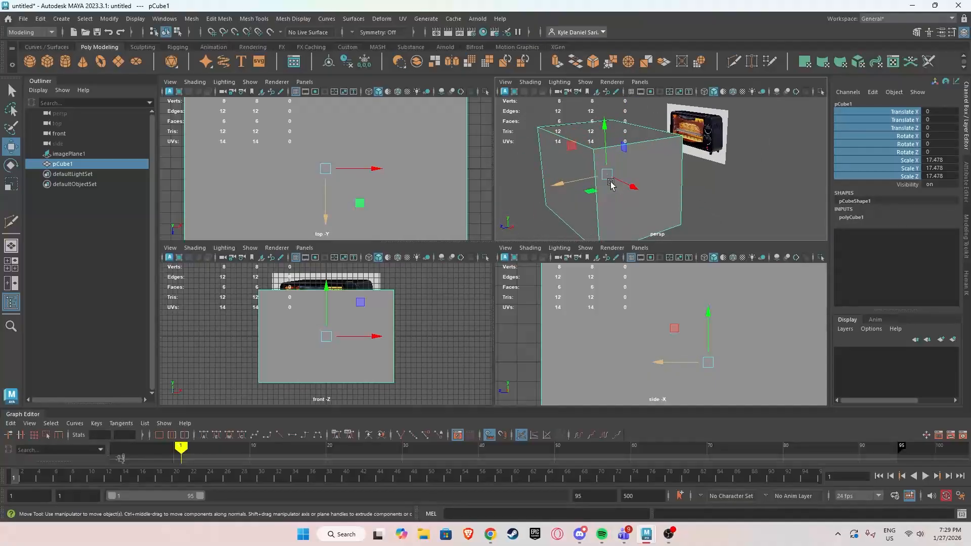
key(r)
drag(565, 184, 636, 178)
drag(707, 210, 702, 209)
scroll(647, 194, down, 5)
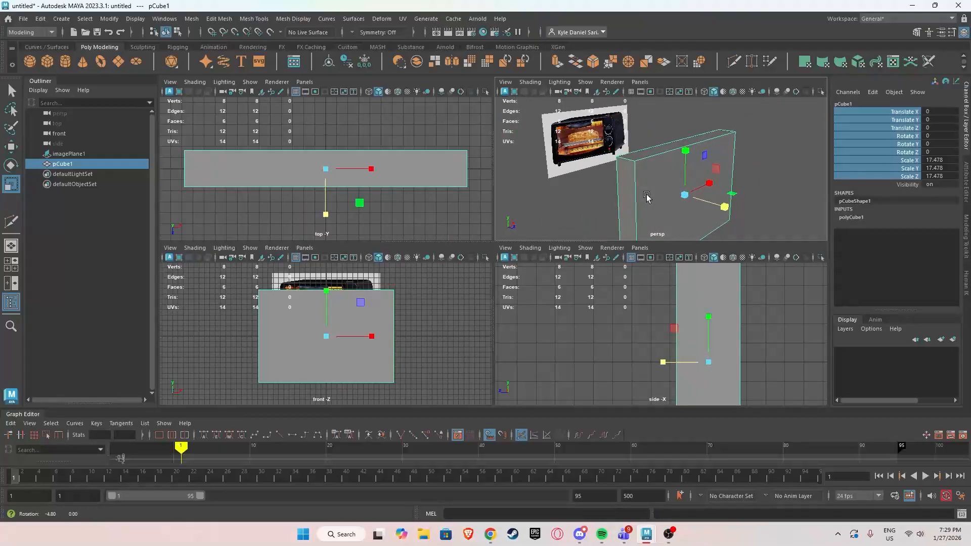
Bevel the four short edges at the slab's corners with a fraction of 0.5 and one segment.
scroll(643, 194, up, 5)
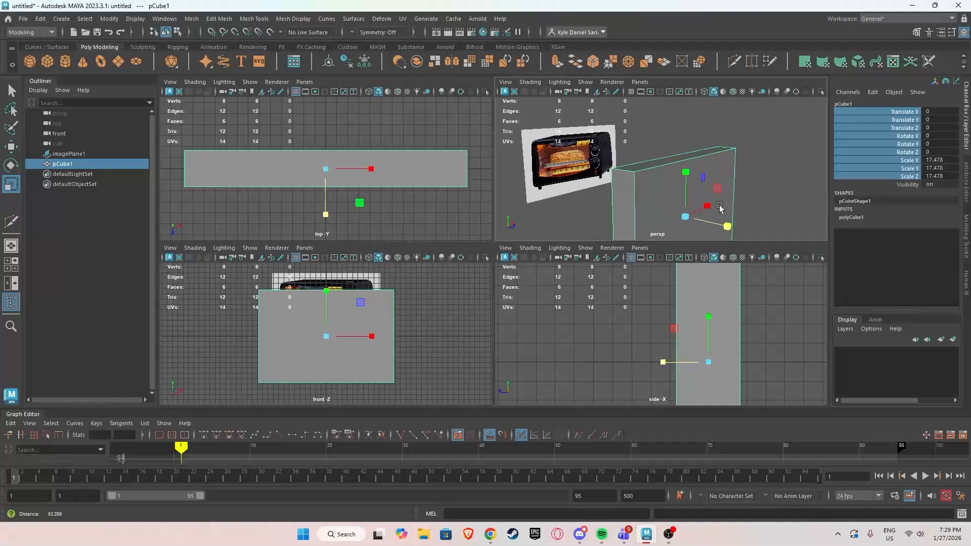
key(w)
right_click(632, 157)
click(632, 129)
alt+drag(632, 152, 693, 153)
click(698, 153)
shift+click(698, 152)
alt+drag(619, 172, 655, 151)
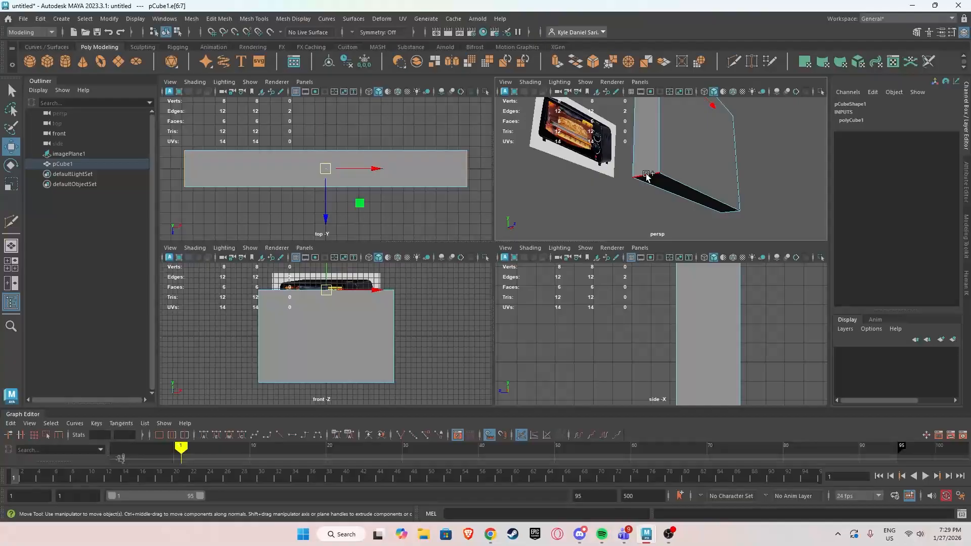
shift+click(645, 177)
alt+drag(675, 183, 638, 180)
shift+click(637, 178)
scroll(603, 180, up, 3)
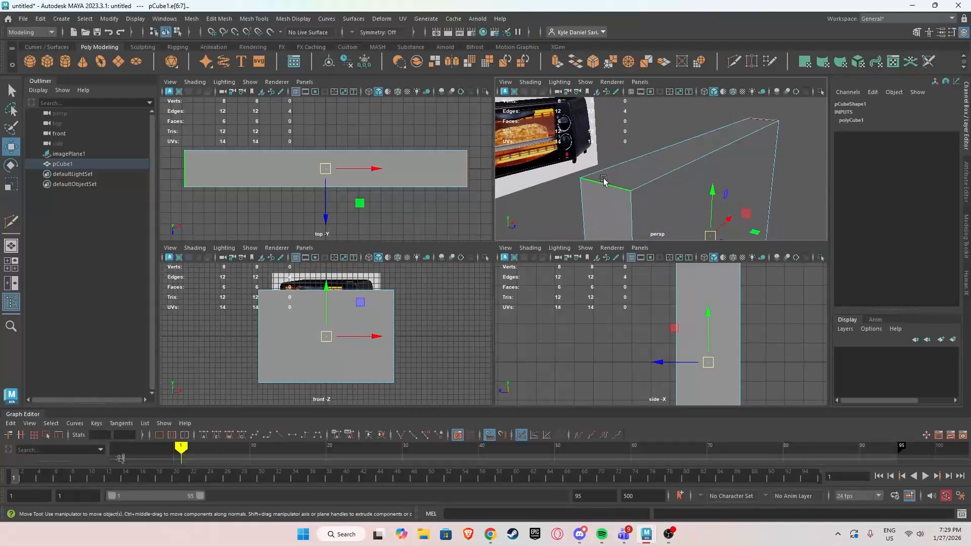
alt+drag(737, 146, 655, 167)
alt+middle_drag(655, 167, 651, 177)
mouse_move(650, 177)
alt+mouse_down()
mouse_move(665, 180)
mouse_move(644, 183)
alt+mouse_up()
alt+middle_drag(645, 183, 653, 177)
key(space)
scroll(589, 206, down, 2)
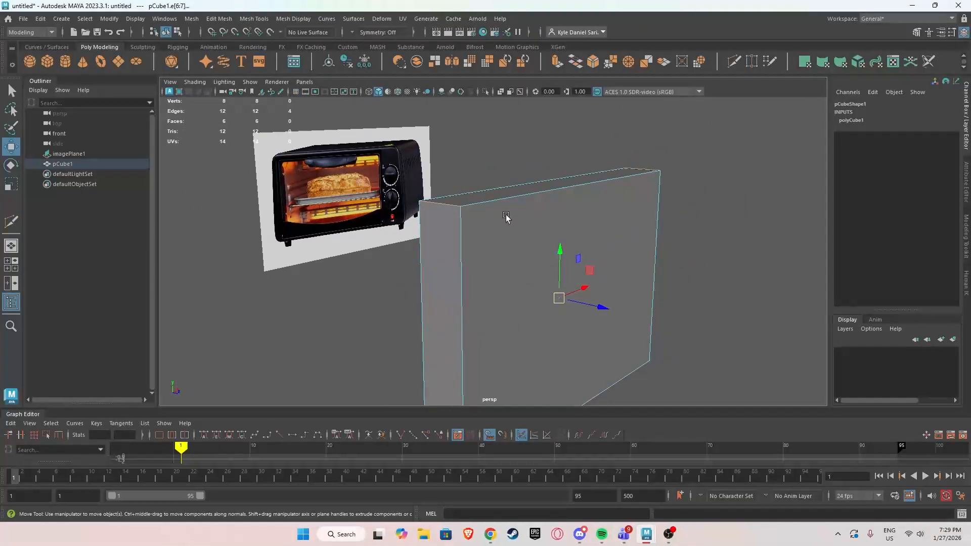
shift+right_drag(576, 209, 625, 212)
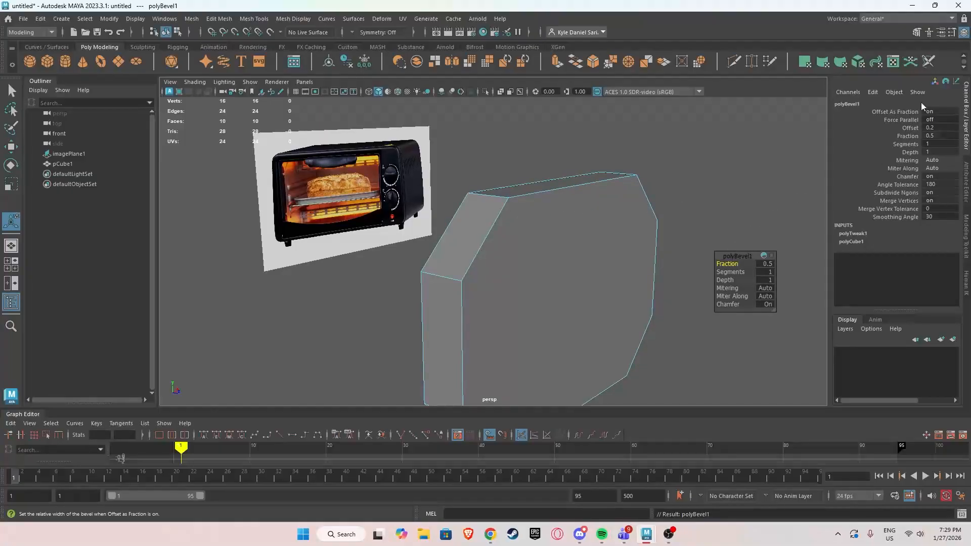
Change the slab's corner bevel to a fraction of 0.179 with 3 segments.
click(966, 197)
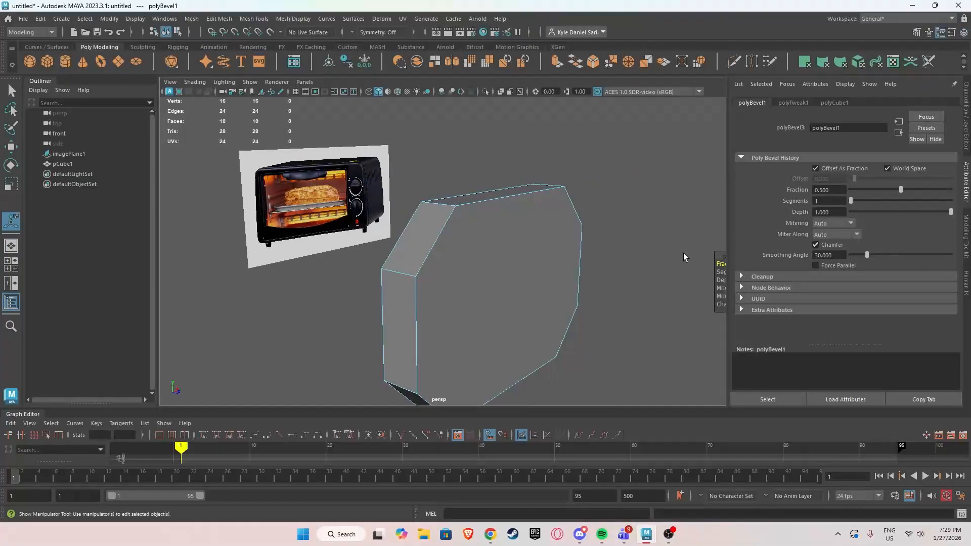
drag(725, 249, 631, 250)
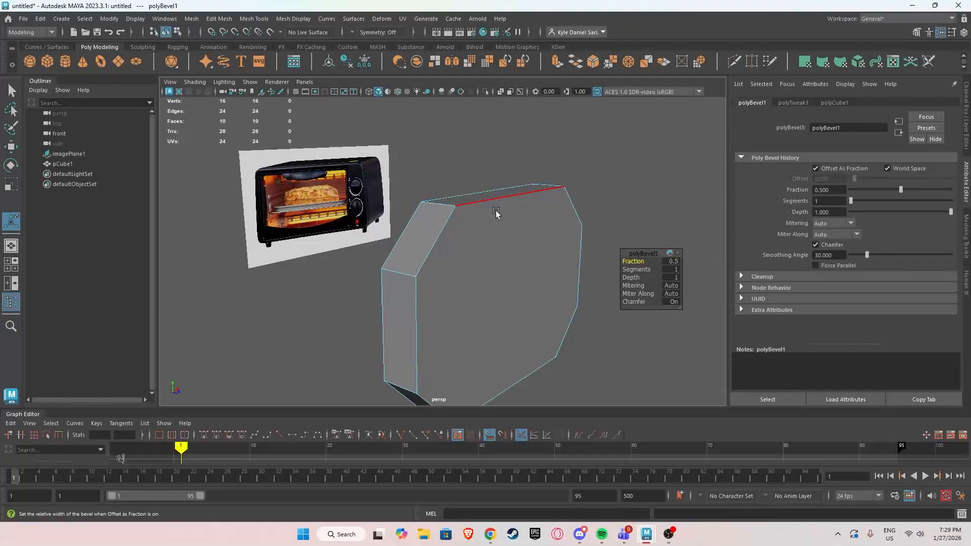
drag(903, 189, 859, 199)
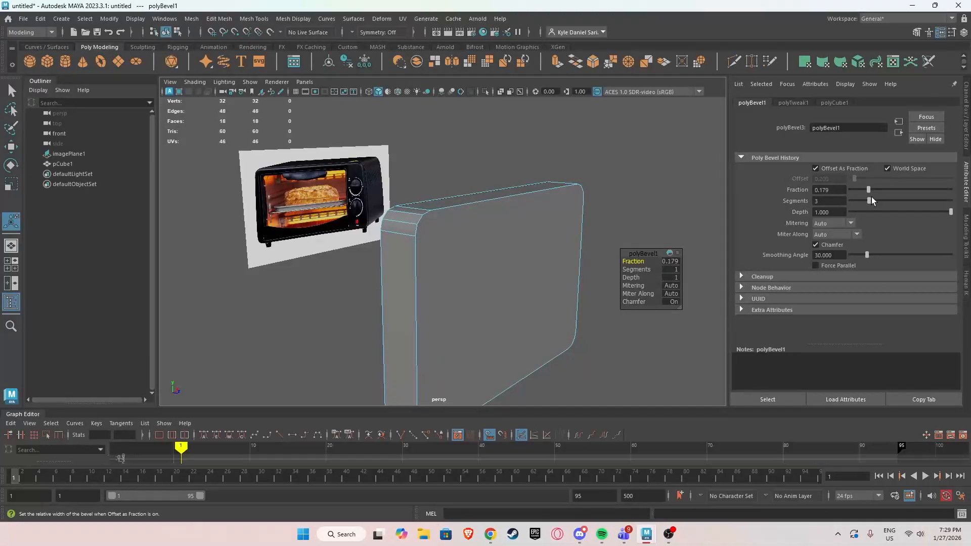
mouse_move(605, 199)
alt+mouse_down()
mouse_move(544, 197)
mouse_move(587, 201)
alt+mouse_up()
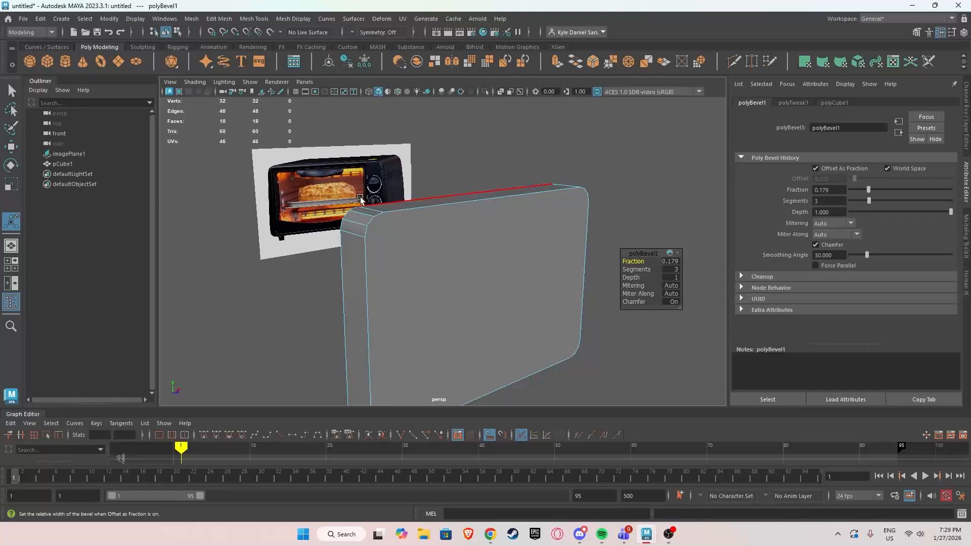
alt+drag(448, 253, 353, 165)
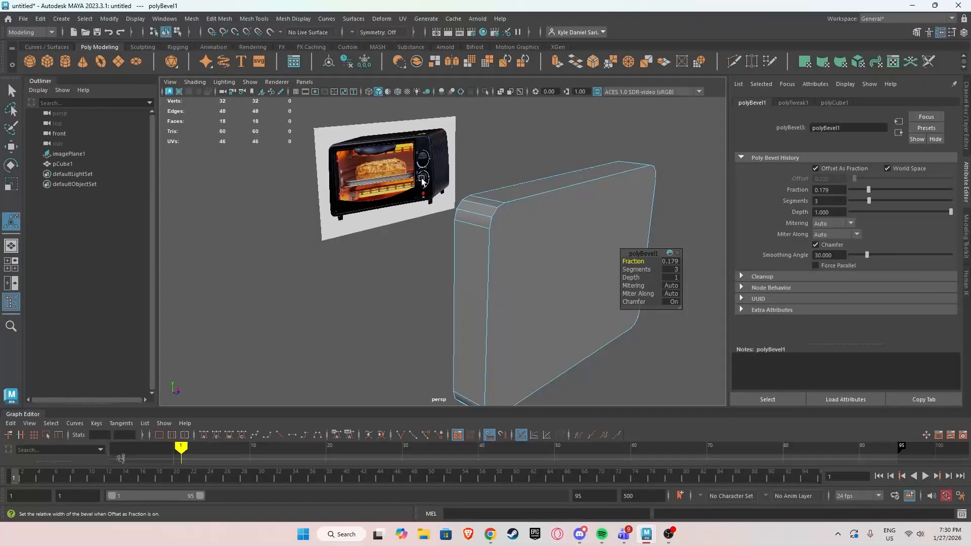
Extrude the slab's large front face with an offset of 0.7 to create an inset border.
alt+drag(533, 229, 502, 217)
key(w)
click(502, 216)
right_drag(521, 220, 520, 233)
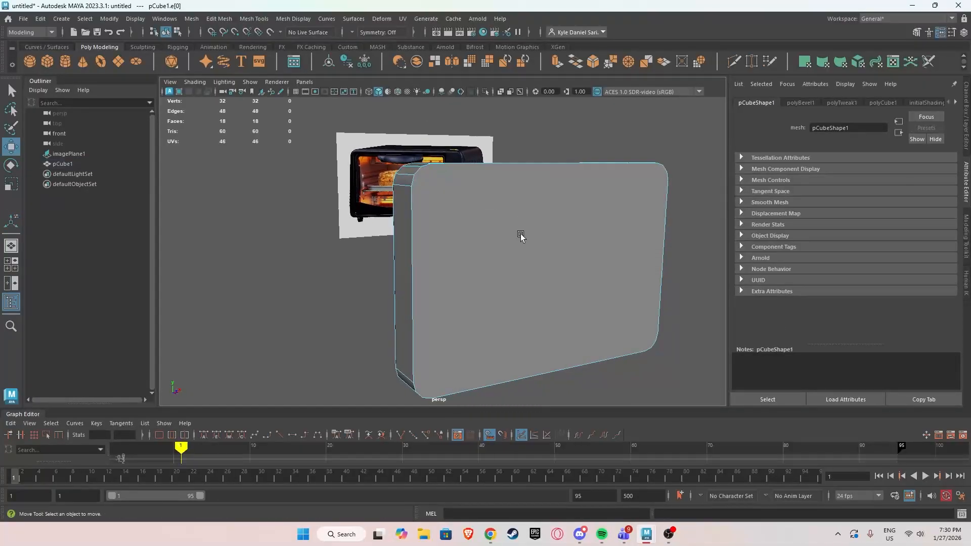
click(520, 234)
alt+drag(520, 234, 529, 240)
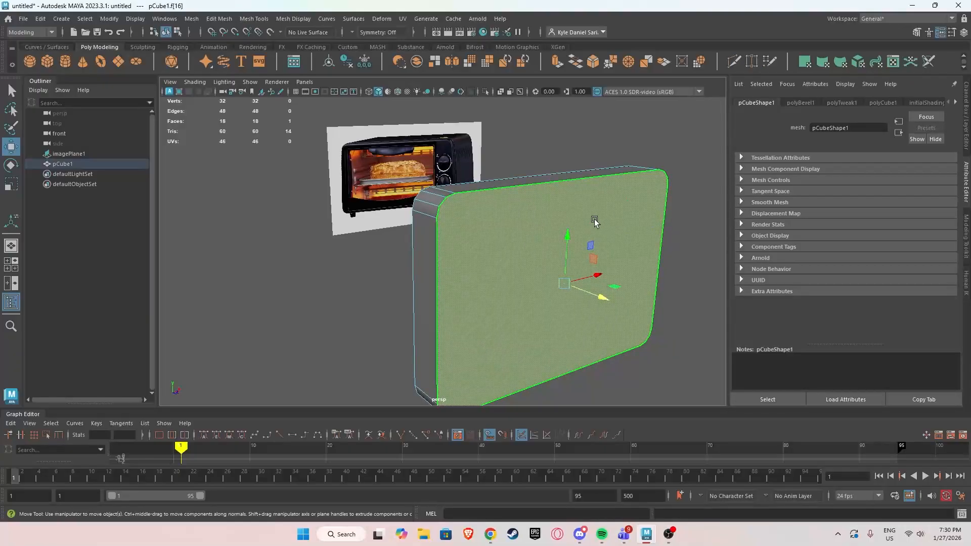
shift+right_drag(595, 223, 609, 244)
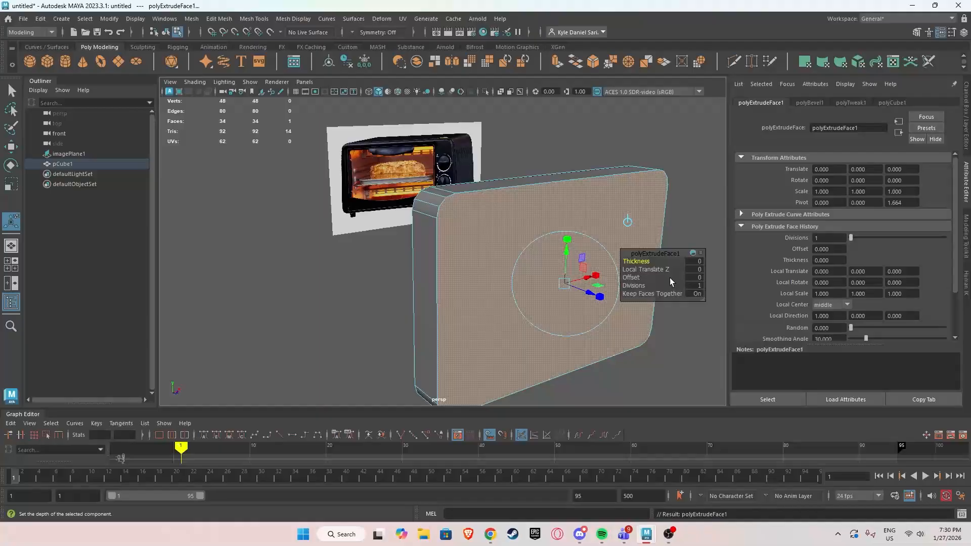
drag(635, 277, 640, 277)
mouse_move(526, 259)
alt+mouse_down()
mouse_move(475, 245)
mouse_move(516, 262)
mouse_move(425, 253)
mouse_move(514, 258)
alt+mouse_up()
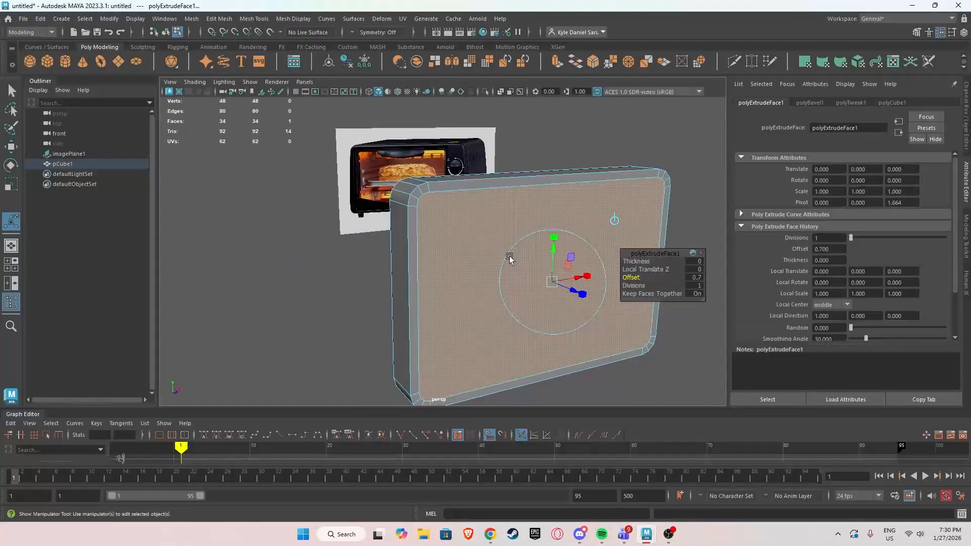
Split the edge ring of the front border, adding an edge loop halfway between its outer and inner outlines.
scroll(513, 260, up, 5)
key(w)
key(F10)
click(408, 174)
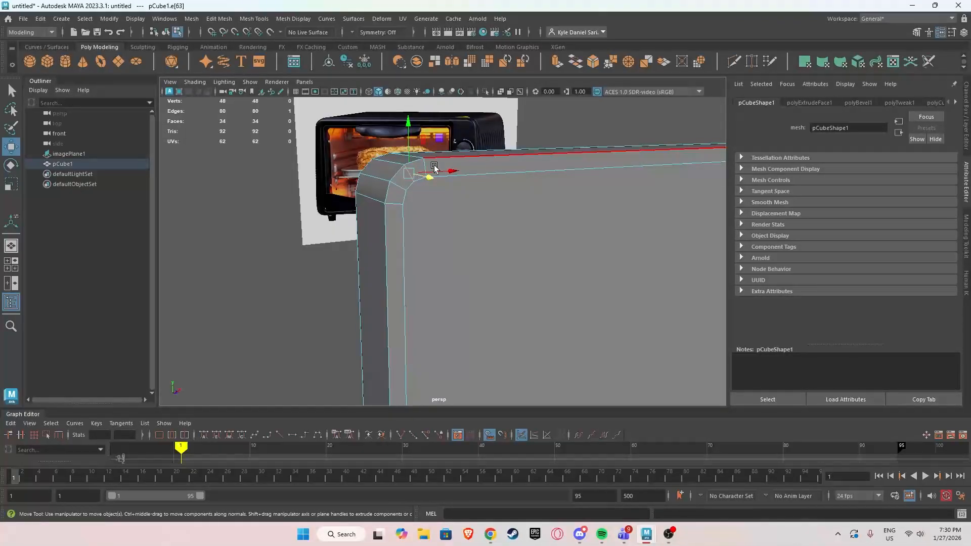
ctrl+right_click(408, 179)
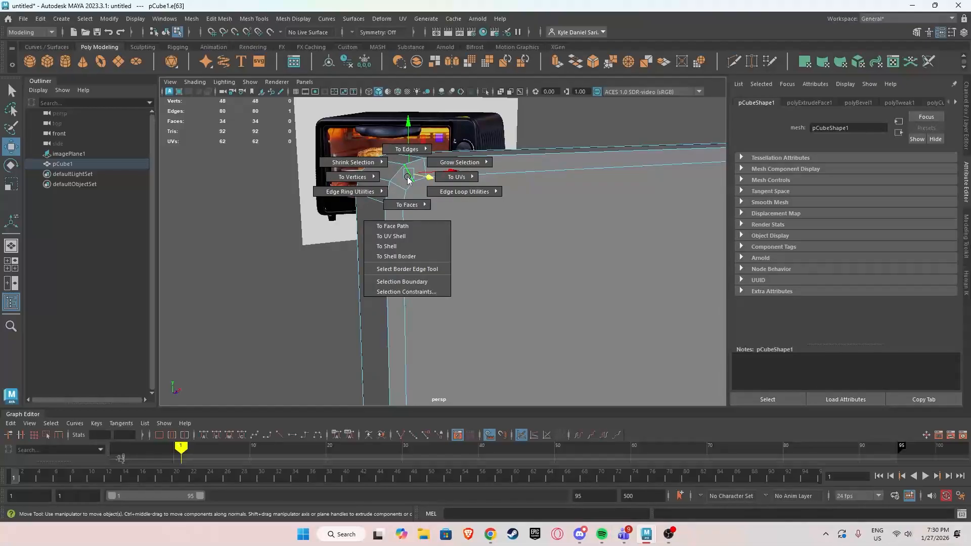
mouse_move(362, 194)
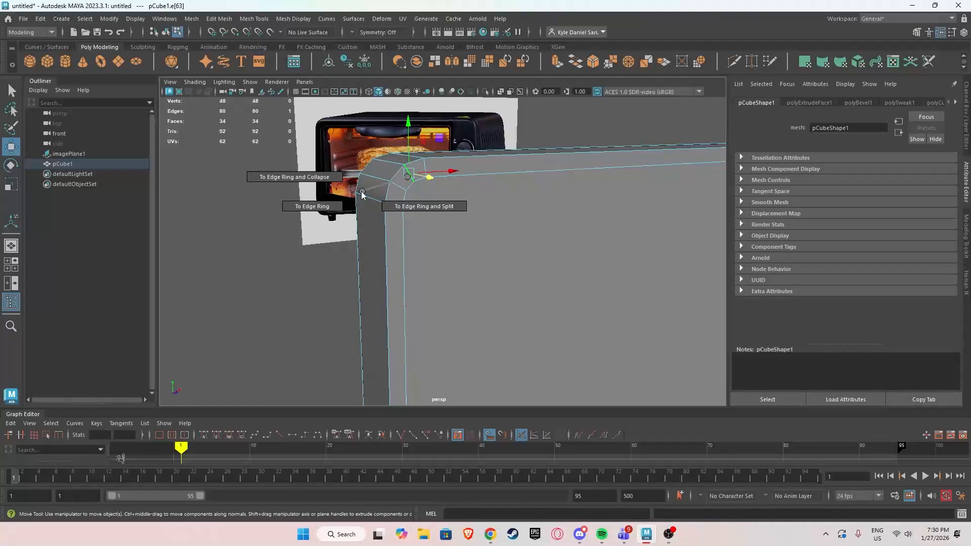
click(428, 209)
scroll(516, 245, down, 5)
alt+right_drag(489, 223, 676, 232)
alt+drag(496, 231, 493, 196)
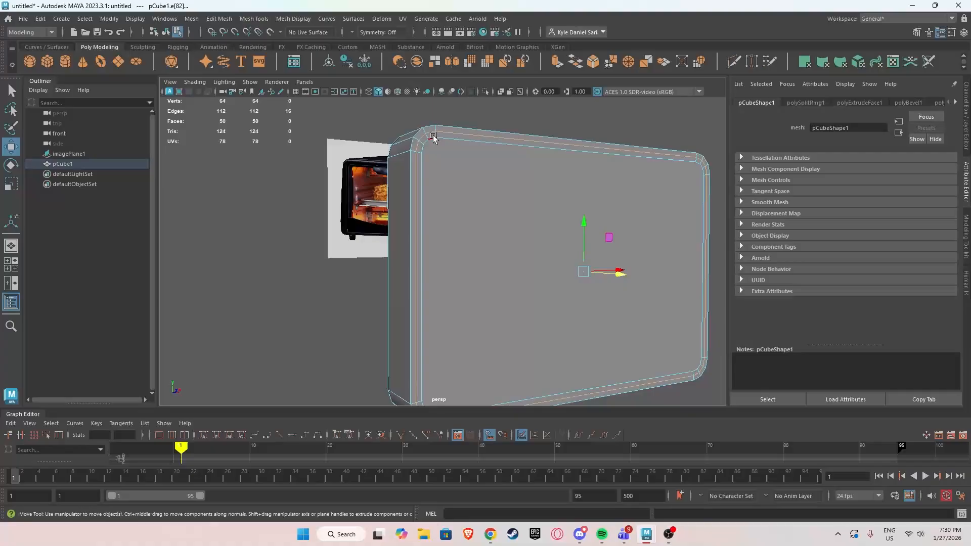
Preview the slab with mesh smoothing, inspect its rounded border, and return to the unsmoothed display.
alt+drag(496, 144, 497, 197)
alt+right_drag(497, 197, 558, 174)
key(3)
click(583, 160)
scroll(582, 165, down, 5)
alt+drag(559, 202, 602, 244)
click(574, 241)
key(1)
Split the edge ring around the slab's outer side, adding an edge loop halfway through its depth.
scroll(557, 244, up, 5)
alt+middle_drag(597, 242, 520, 242)
alt+drag(520, 242, 547, 244)
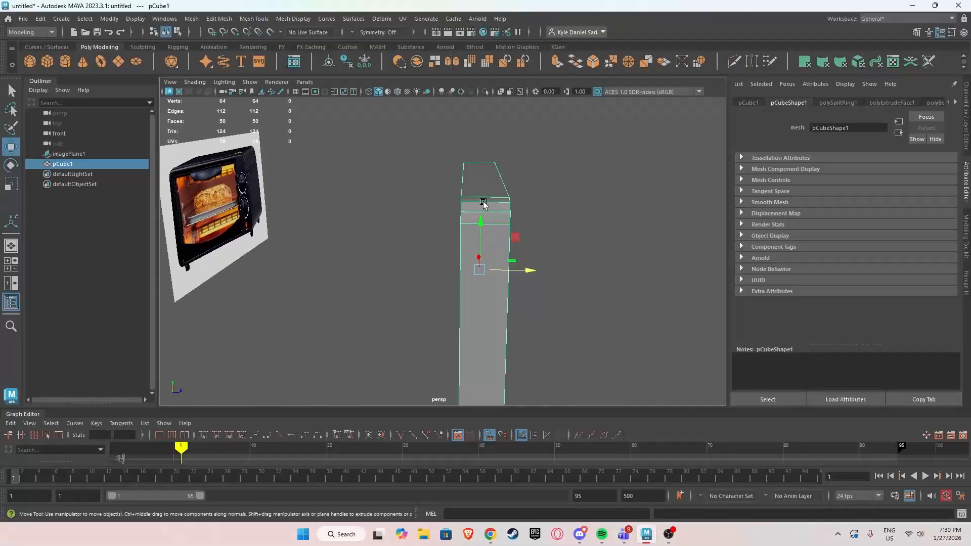
right_drag(484, 205, 485, 177)
click(489, 204)
alt+drag(489, 207, 450, 209)
alt+right_drag(512, 219, 542, 223)
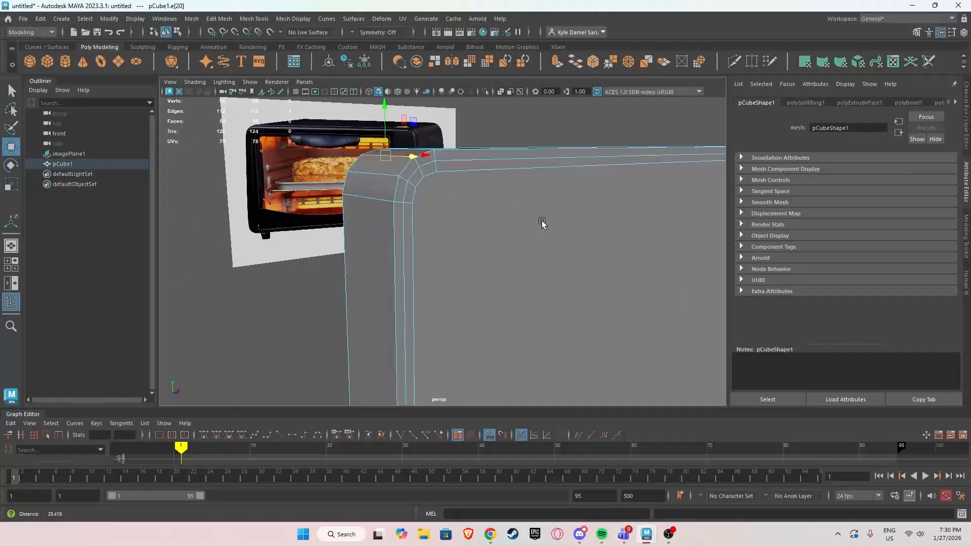
scroll(424, 214, down, 3)
alt+drag(431, 221, 509, 246)
key(g)
mouse_move(578, 240)
alt+mouse_down()
mouse_move(537, 214)
mouse_move(538, 196)
mouse_move(601, 206)
mouse_move(565, 226)
alt+mouse_up()
scroll(592, 211, down, 5)
Delete the rear half of the slab's side faces and its back face, leaving the back open.
right_drag(507, 216, 509, 233)
scroll(509, 219, up, 4)
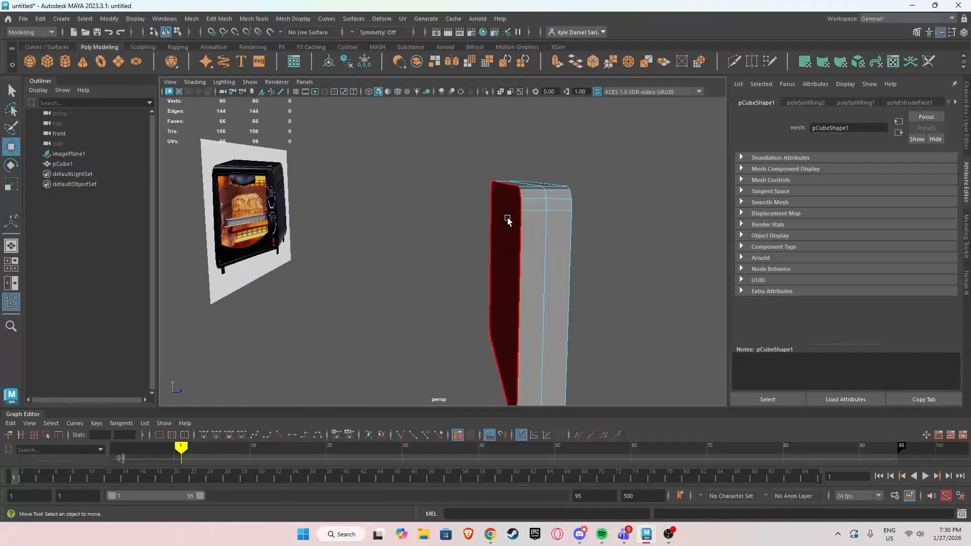
click(534, 195)
shift+click(539, 206)
shift+double_click(539, 207)
key(Delete)
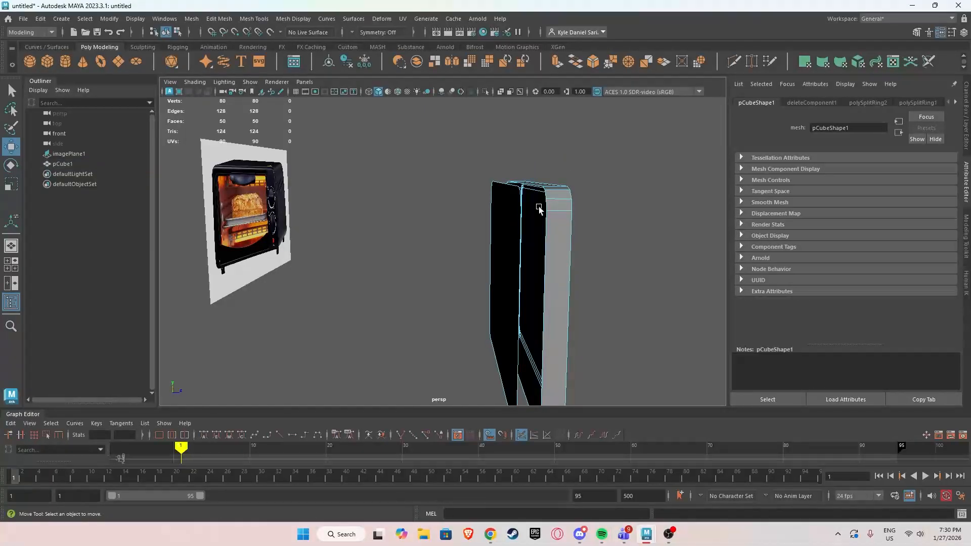
click(502, 248)
key(Delete)
alt+drag(502, 248, 442, 253)
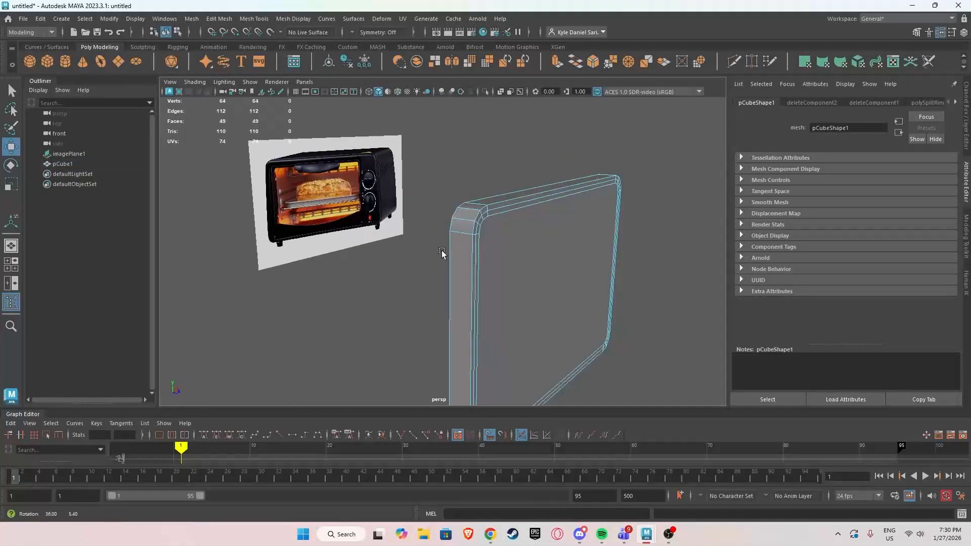
Extrude the slab's right side faces outward to add a control panel section beside the rounded front frame.
right_drag(502, 233, 558, 201)
alt+drag(558, 201, 487, 244)
scroll(483, 234, up, 1)
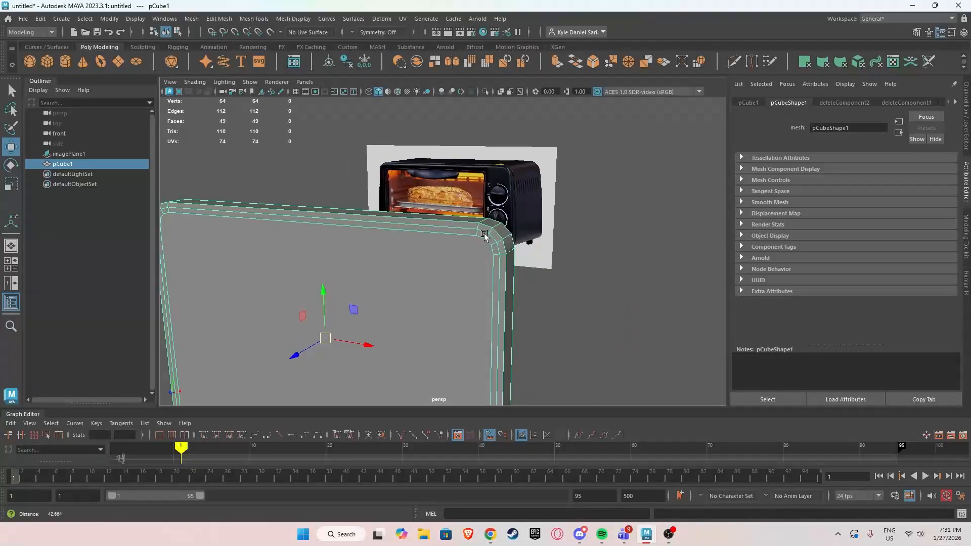
right_drag(489, 231, 491, 246)
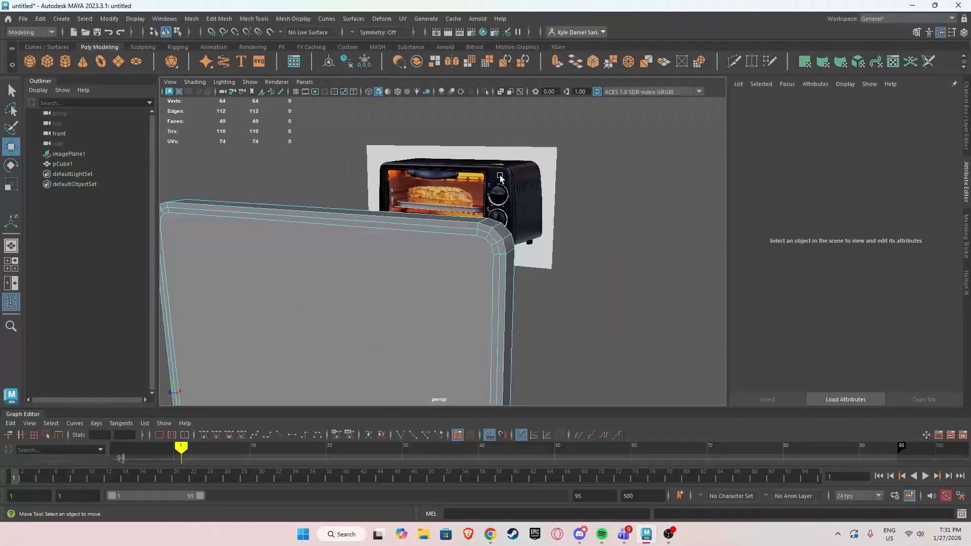
alt+middle_drag(517, 234, 455, 218)
click(433, 212)
alt+drag(455, 220, 556, 273)
double_click(421, 269)
alt+drag(476, 257, 430, 259)
alt+drag(481, 153, 468, 268)
Select the edges between the frame and the side extension and flatten them along X into a straight line.
click(462, 241)
shift+click(479, 292)
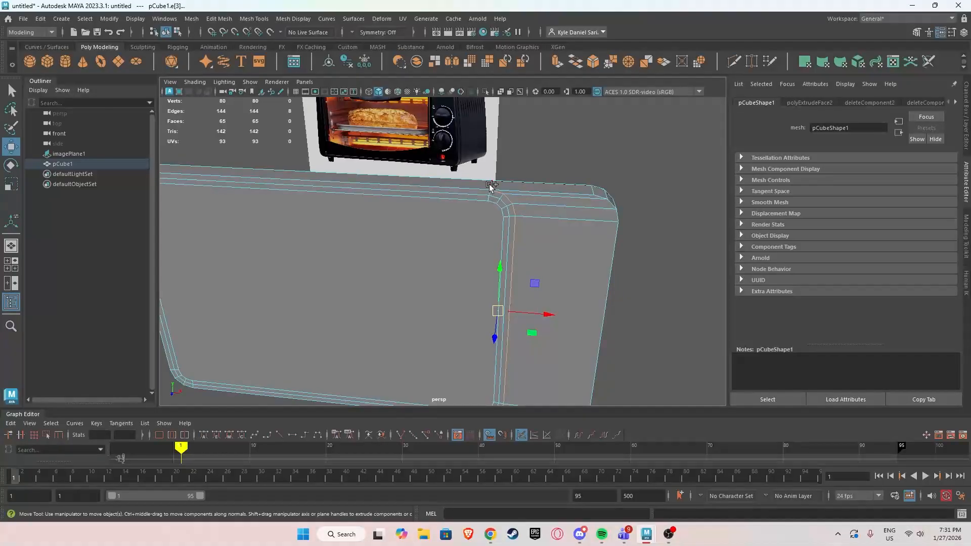
alt+drag(489, 186, 532, 293)
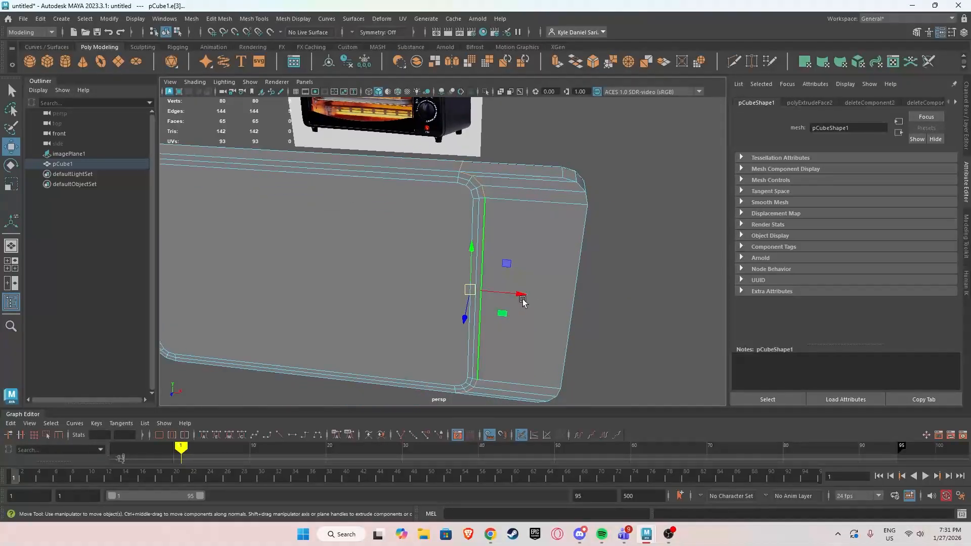
key(r)
key(3)
key(1)
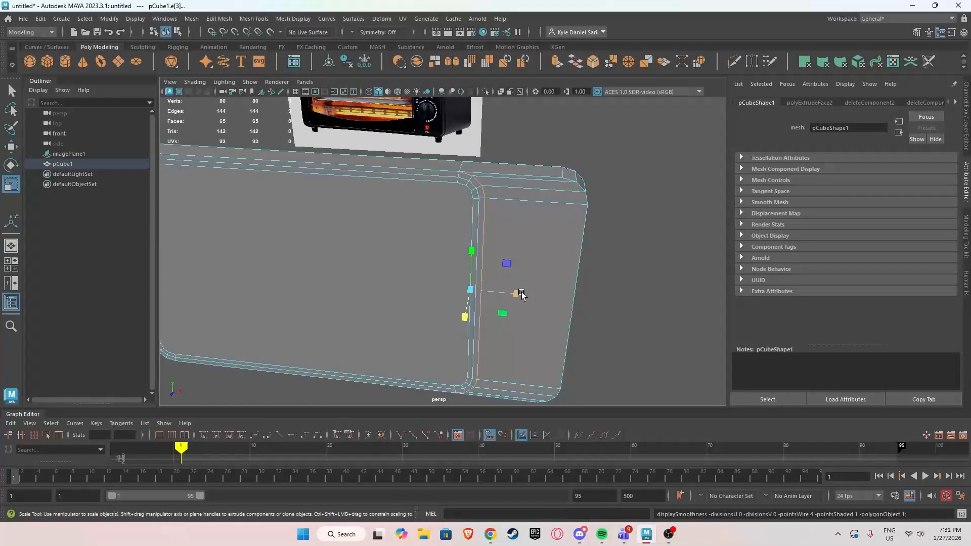
drag(518, 294, 475, 210)
key(w)
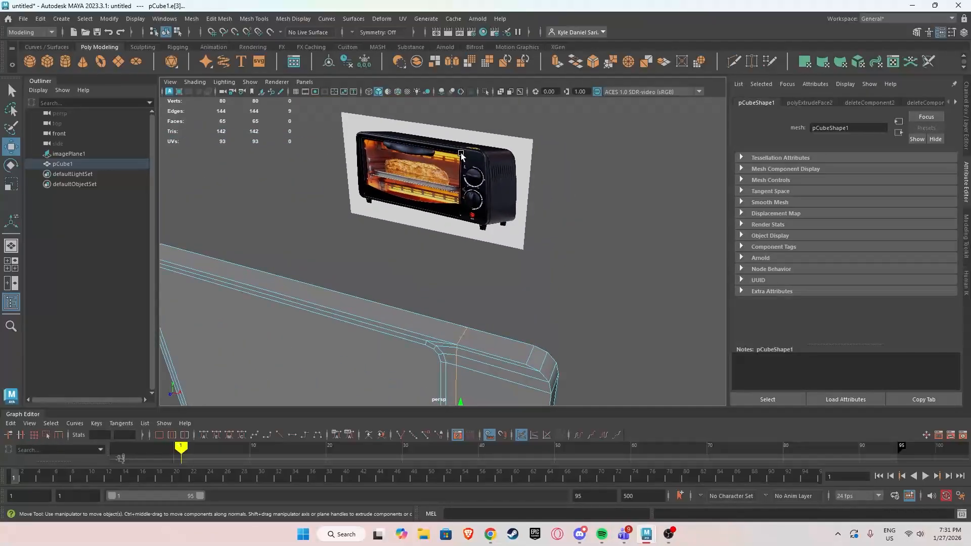
Multi-Cut a vertical line of edges down the side extension, close to its rounded outer corners.
alt+drag(433, 297, 494, 227)
scroll(515, 254, down, 4)
scroll(480, 232, up, 2)
click(734, 61)
key(Return)
Try to Multi-Cut a second vertical line of edges through the extension's rounded upper and lower corners.
alt+middle_drag(494, 228, 470, 176)
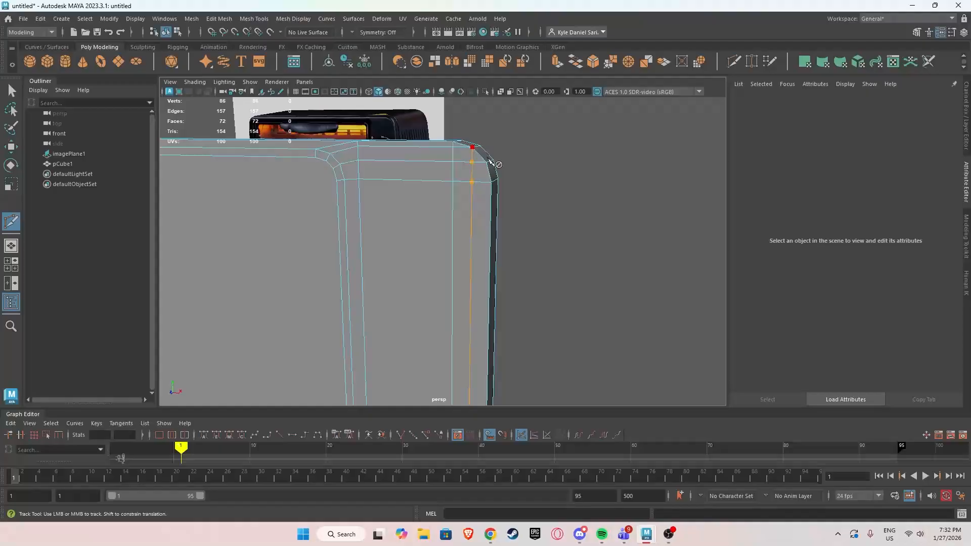
alt+drag(493, 167, 438, 248)
alt+middle_drag(438, 248, 423, 287)
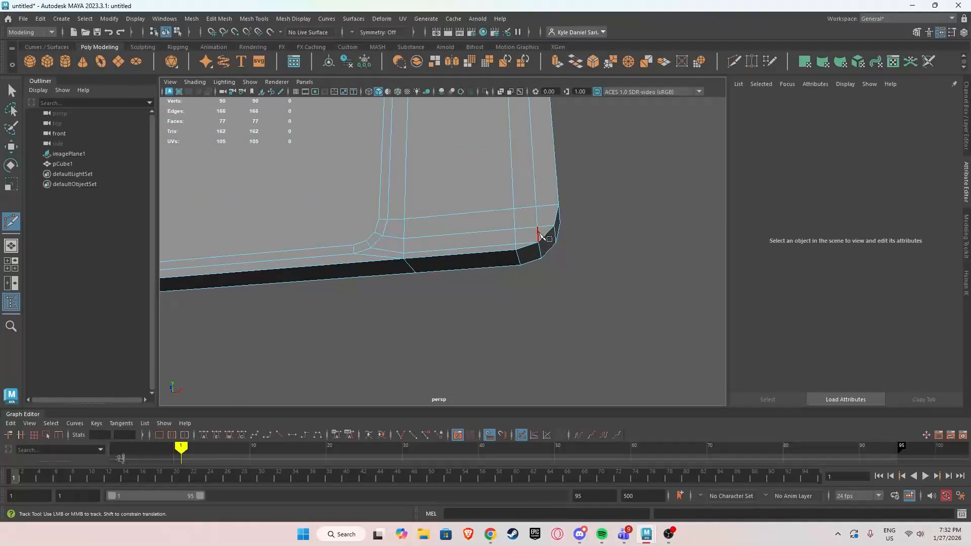
Multi-Cut new edges from the frame's lower border across the outer rim to the underside, near its lower right corner.
alt+middle_drag(529, 204, 521, 104)
alt+right_drag(445, 244, 460, 262)
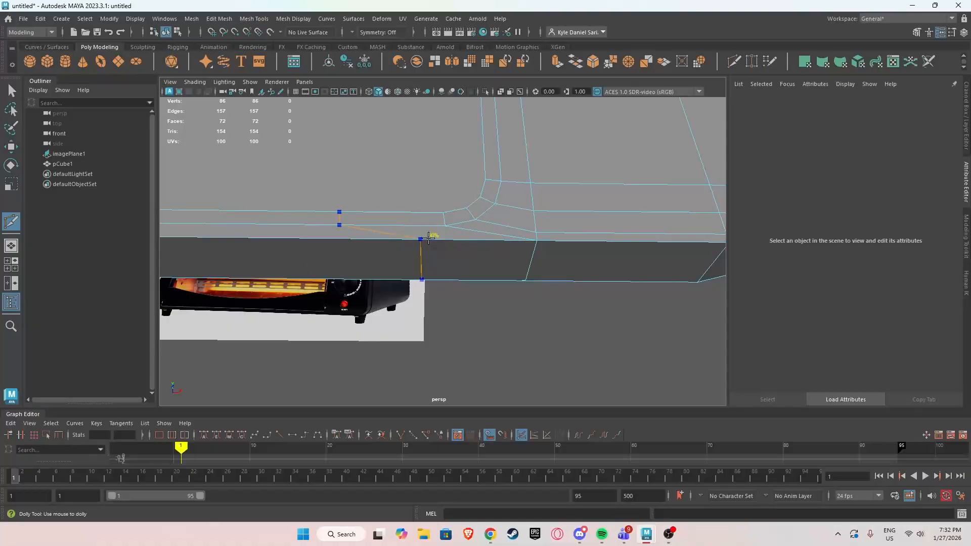
alt+drag(376, 228, 403, 255)
key(w)
Move the new underside edge along X until it lines up with the start of the frame's rounded corner.
click(420, 269)
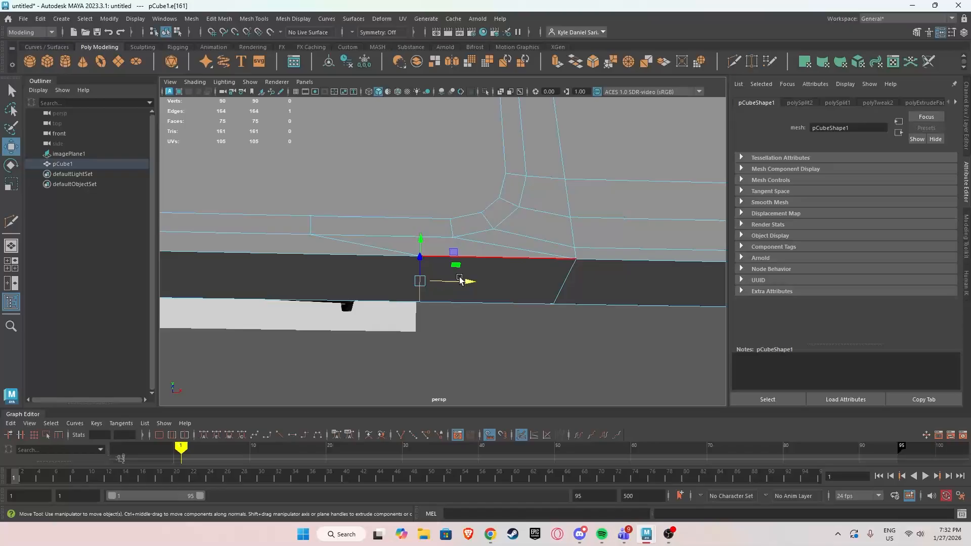
drag(446, 282, 472, 285)
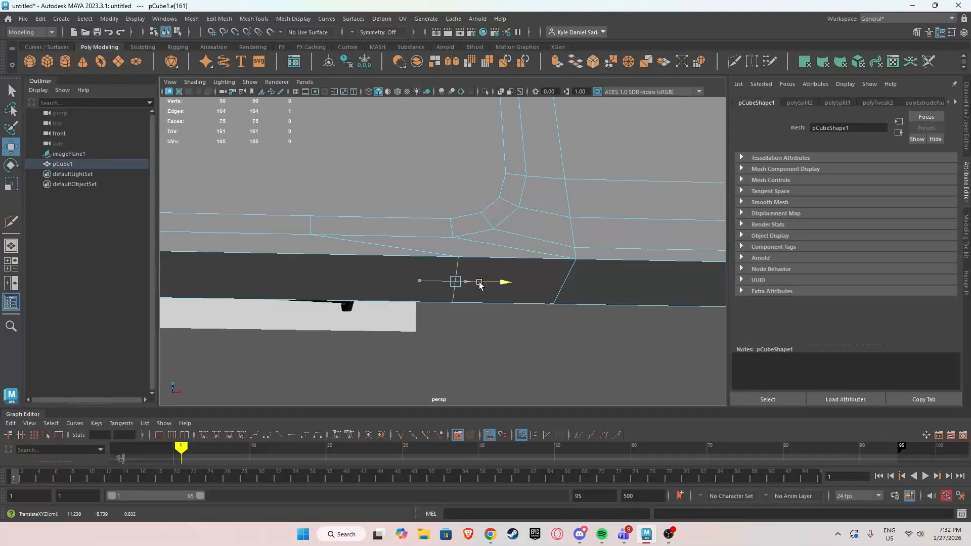
key(ctrl+z)
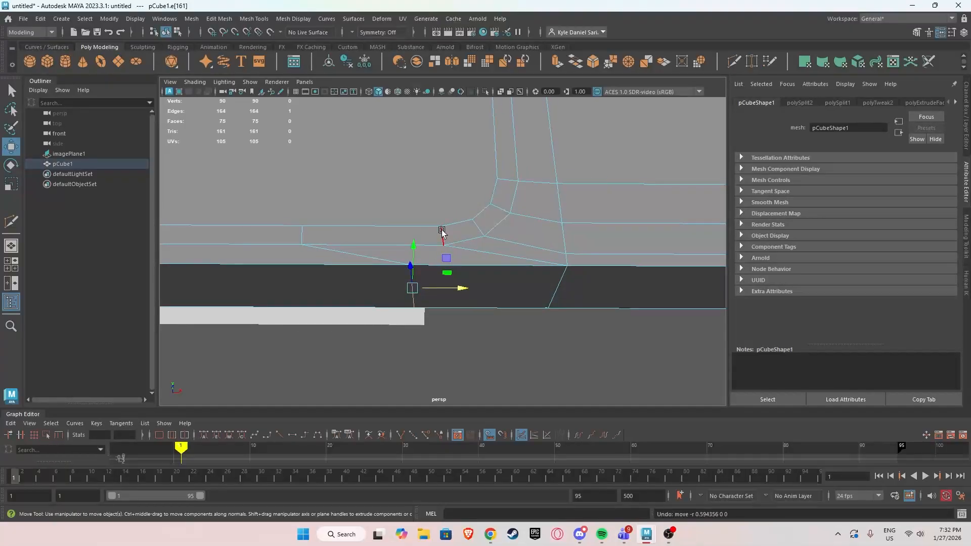
drag(432, 289, 464, 288)
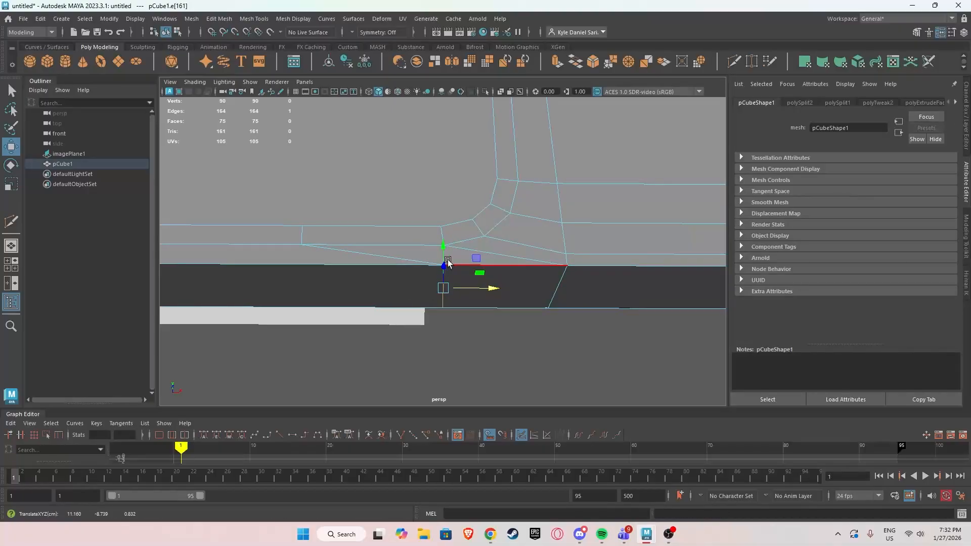
Multi-Cut an edge connecting the front end of the moved underside edge to the frame's corner vertex above it.
alt+drag(440, 254, 456, 275)
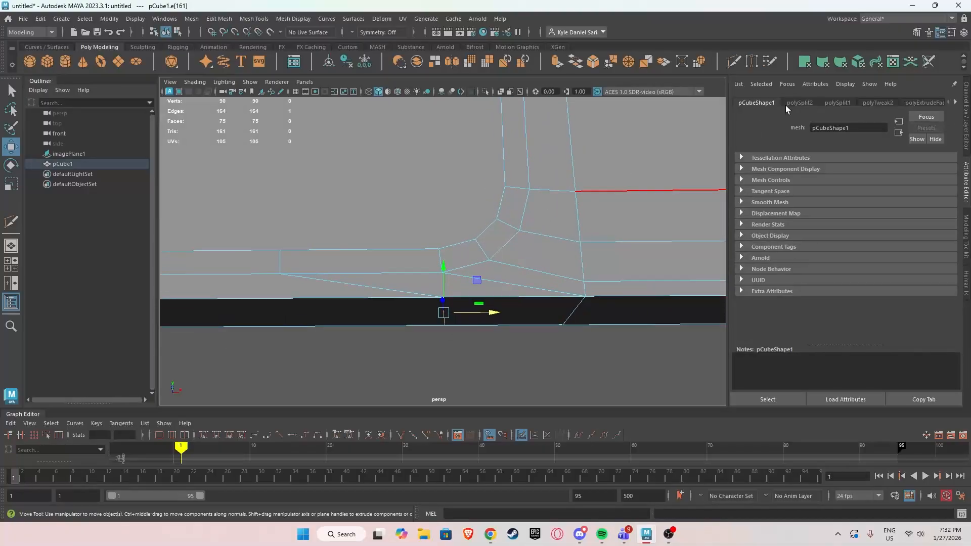
click(736, 59)
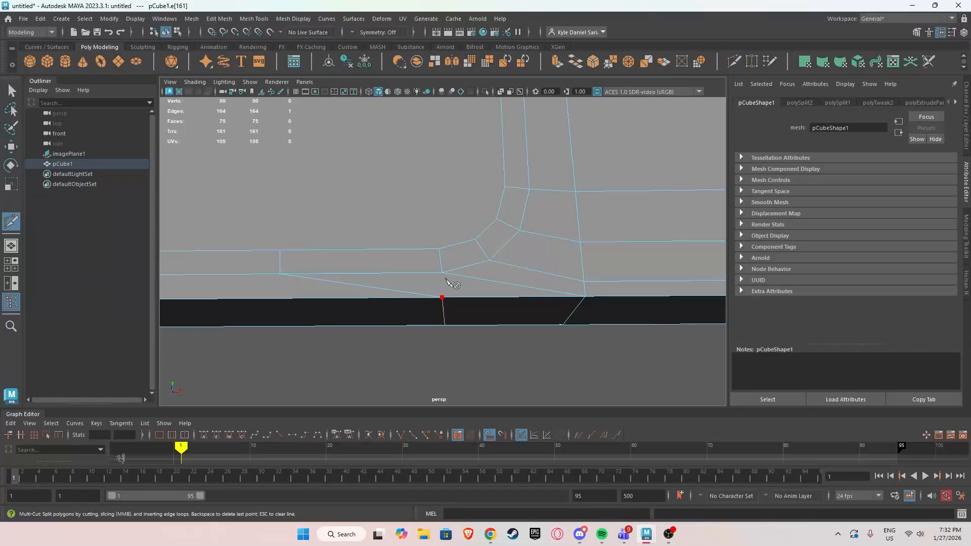
click(491, 260)
key(Return)
key(w)
Delete the two leftover cut edges, the short vertical and the slanted one, on the frame's lower border.
alt+drag(278, 260, 352, 232)
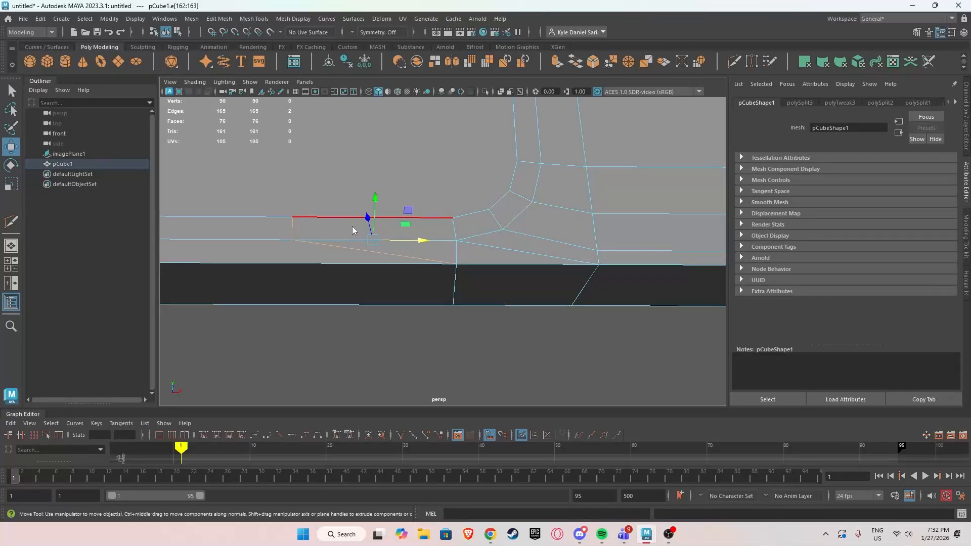
shift+right_drag(353, 228, 347, 251)
alt+drag(353, 281, 445, 288)
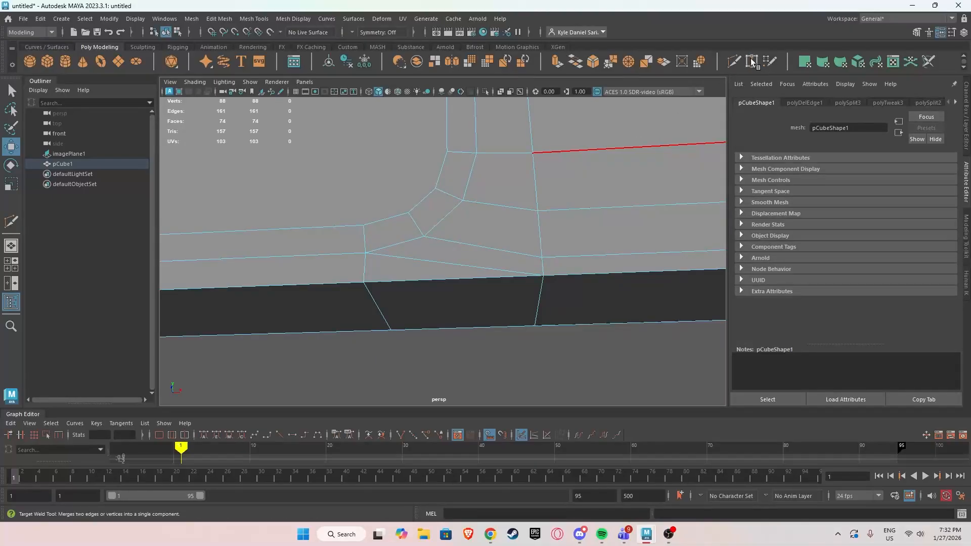
Multi-Cut a new edge across the underside, between the two existing edges below the frame's lower right corner.
click(734, 61)
click(452, 328)
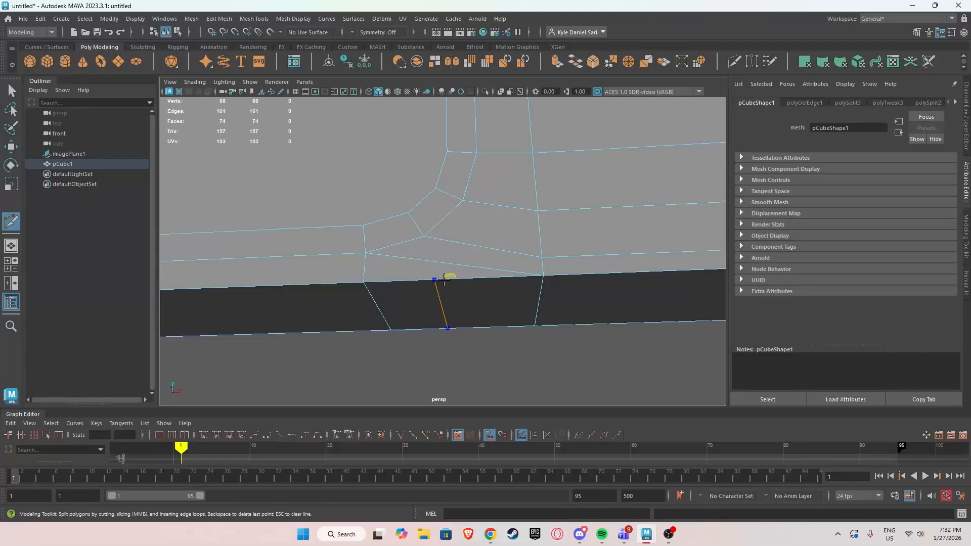
click(424, 280)
key(Return)
alt+drag(433, 286, 460, 314)
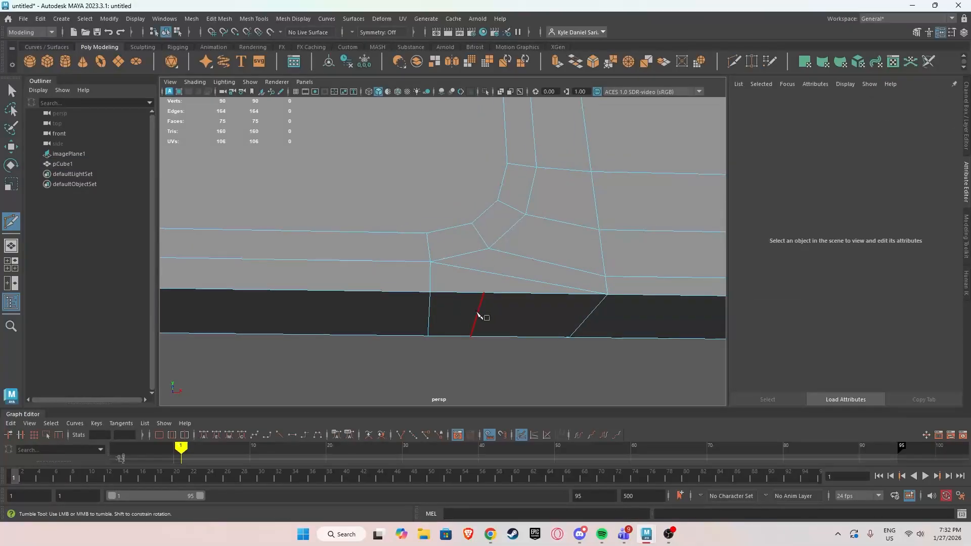
Move the newly cut underside edge along X until it lines up with the lower outer vertex of the frame's rounded corner.
key(w)
click(479, 316)
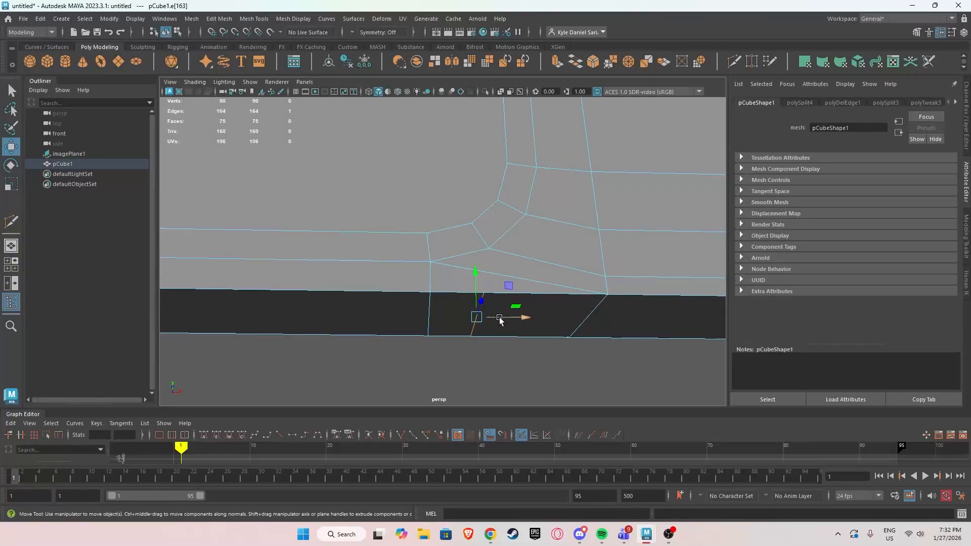
key(v)
drag(500, 320, 502, 320)
alt+drag(488, 260, 462, 284)
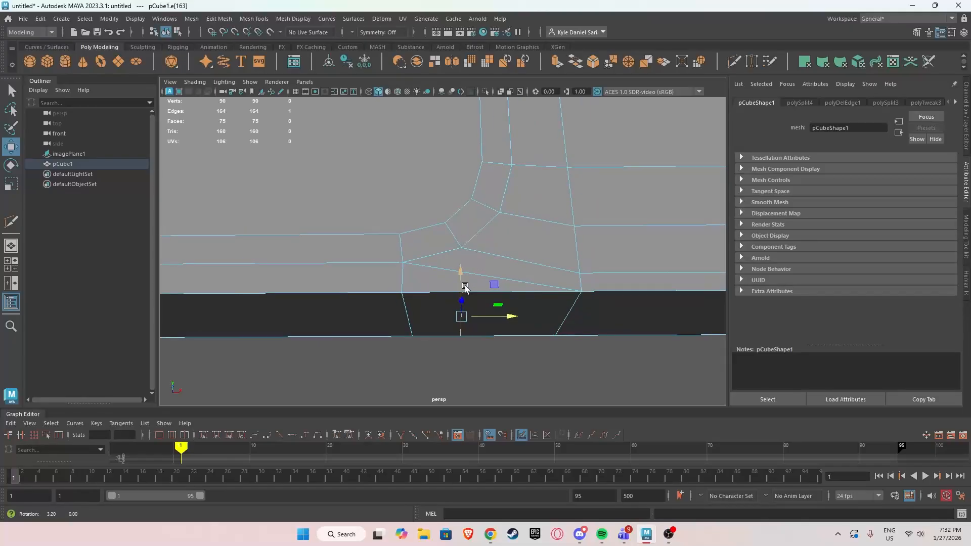
Multi-Cut a vertical edge from the front end of the middle underside edge up to the rounded corner's lower outer vertex.
click(734, 62)
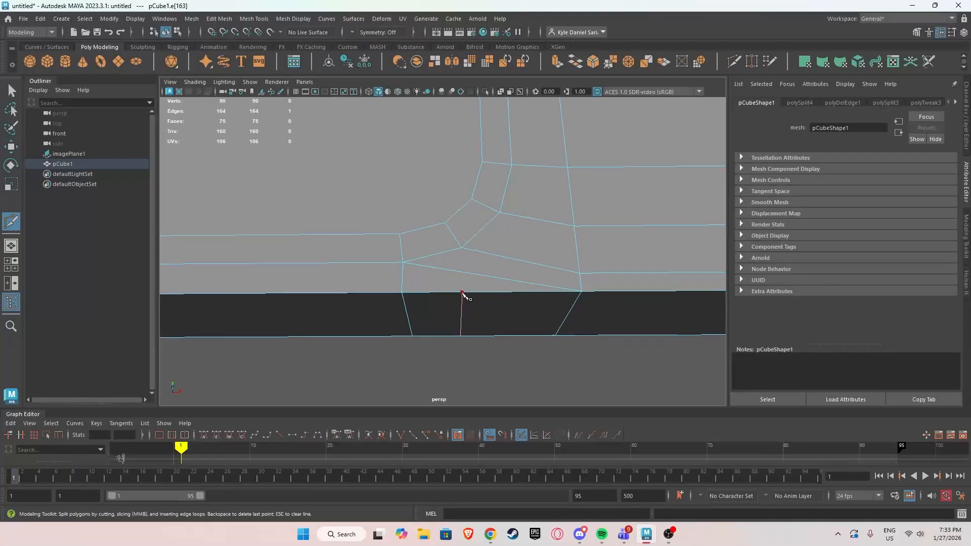
click(462, 247)
key(Return)
key(w)
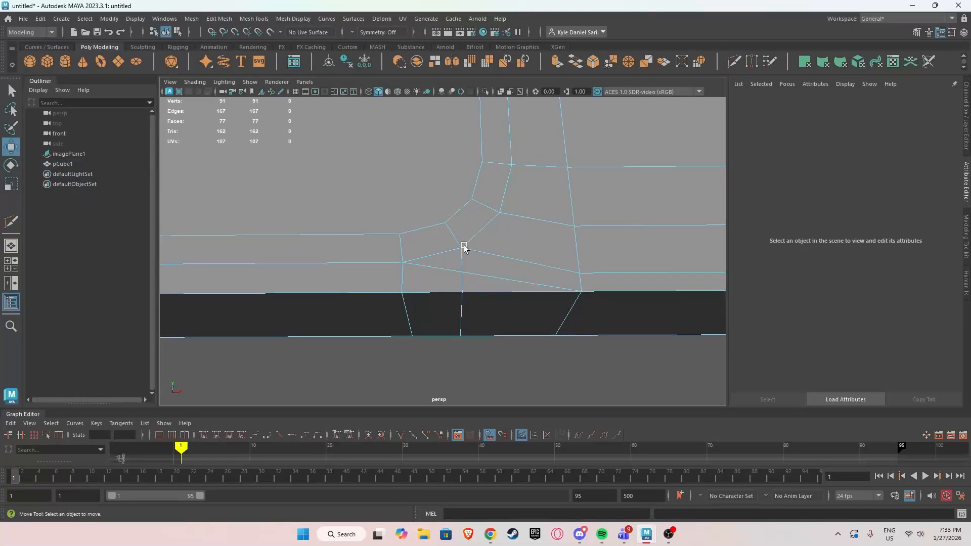
Delete the two segments of the long slanted edge on the front face below the frame's rounded corner.
shift+click(503, 242)
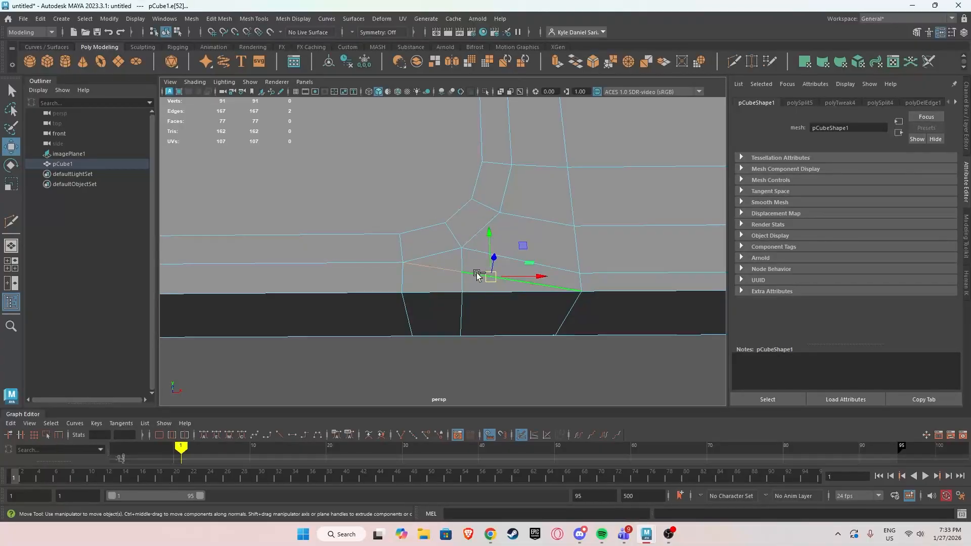
shift+right_drag(494, 239, 479, 267)
alt+drag(479, 267, 293, 271)
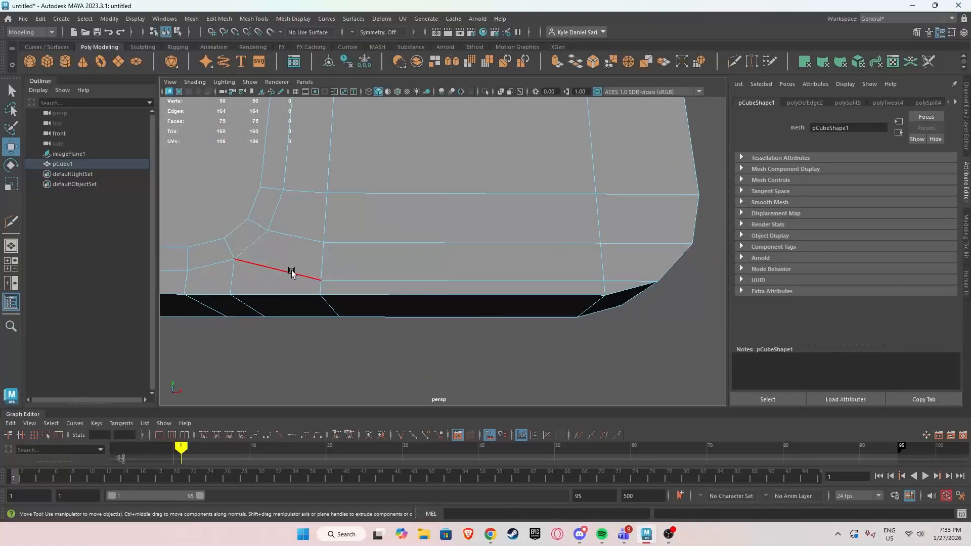
click(292, 278)
double_click(292, 278)
key(ctrl+Delete)
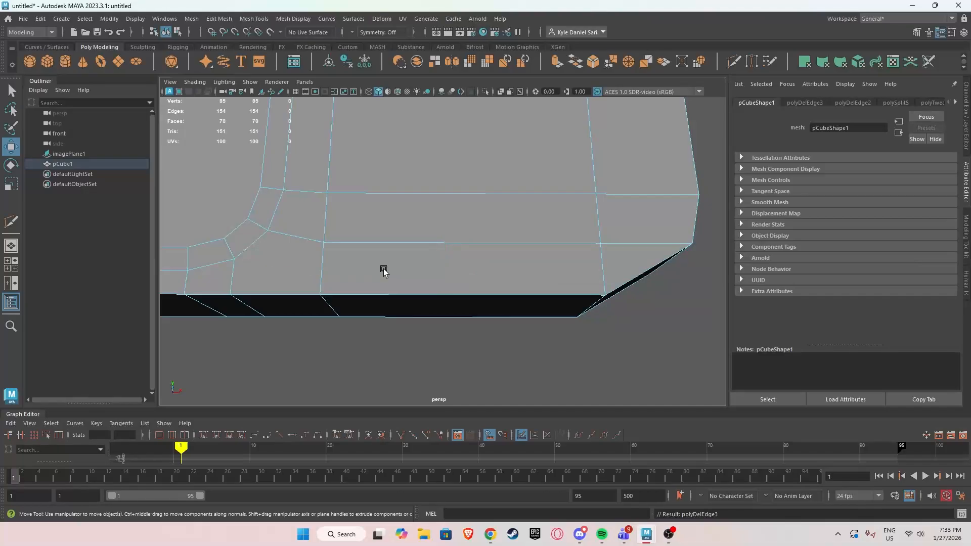
key(ctrl+z)
Delete the lowest horizontal edge row on the front between the frame's rounded corner and the control panel's outer side.
alt+drag(416, 284, 405, 227)
key(ctrl+Delete)
alt+middle_drag(437, 194, 445, 198)
Multi-Cut another edge across the underside and move it along X to line up with the next outer vertex of the frame's rounded corner.
key(ctrl+shift+x)
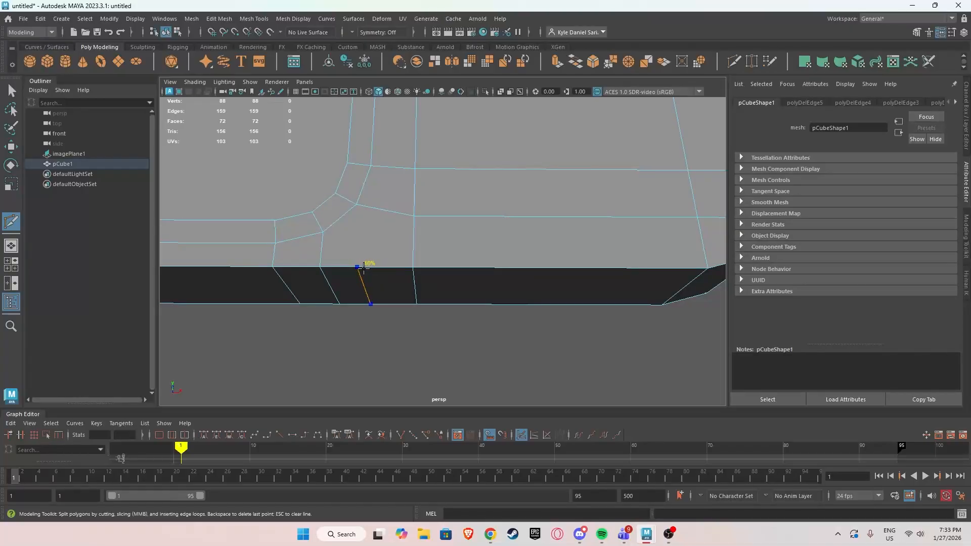
alt+drag(346, 283, 370, 295)
key(w)
click(423, 319)
alt+drag(423, 320, 414, 310)
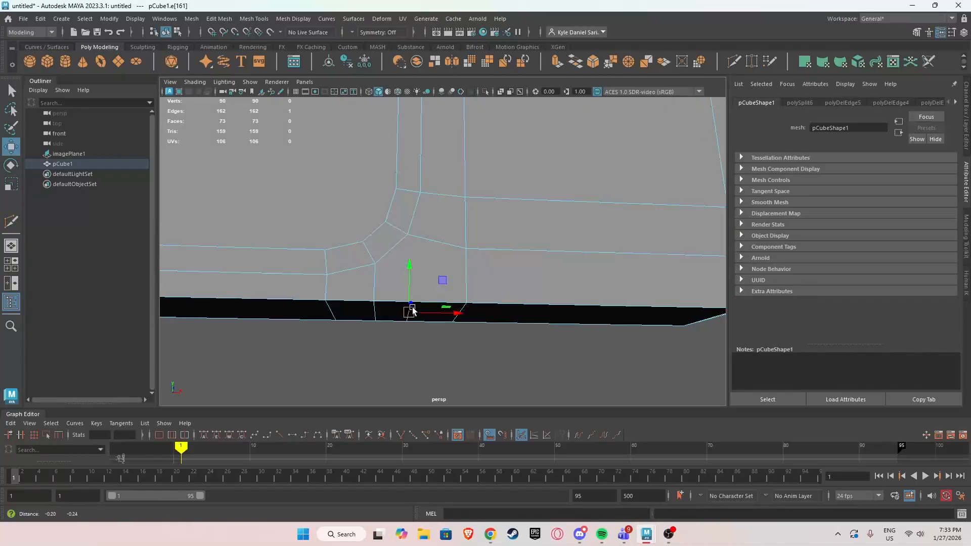
alt+middle_drag(414, 309, 437, 289)
drag(456, 291, 429, 246)
alt+right_drag(429, 246, 460, 246)
alt+drag(460, 245, 464, 241)
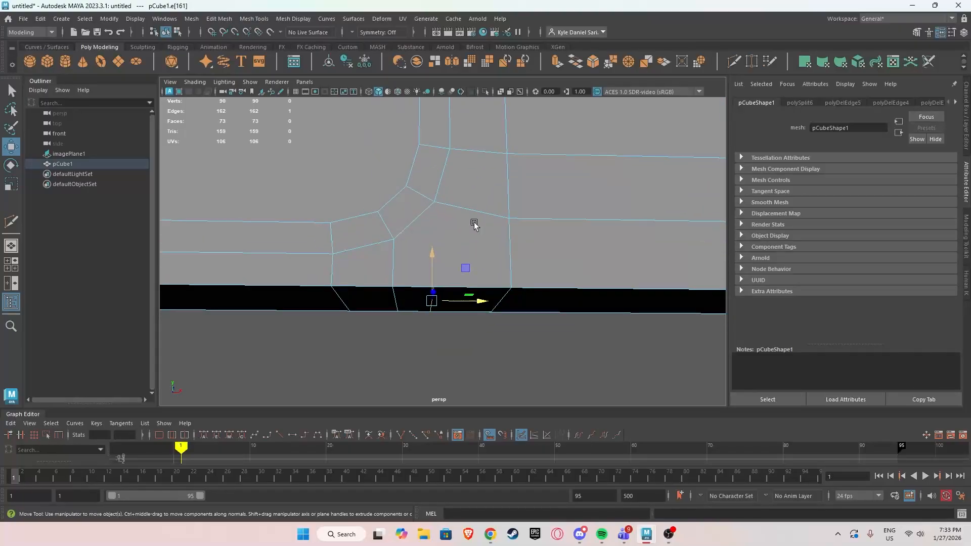
Multi-Cut a vertical edge connecting that rounded corner vertex with the front end of the aligned underside edge.
click(741, 65)
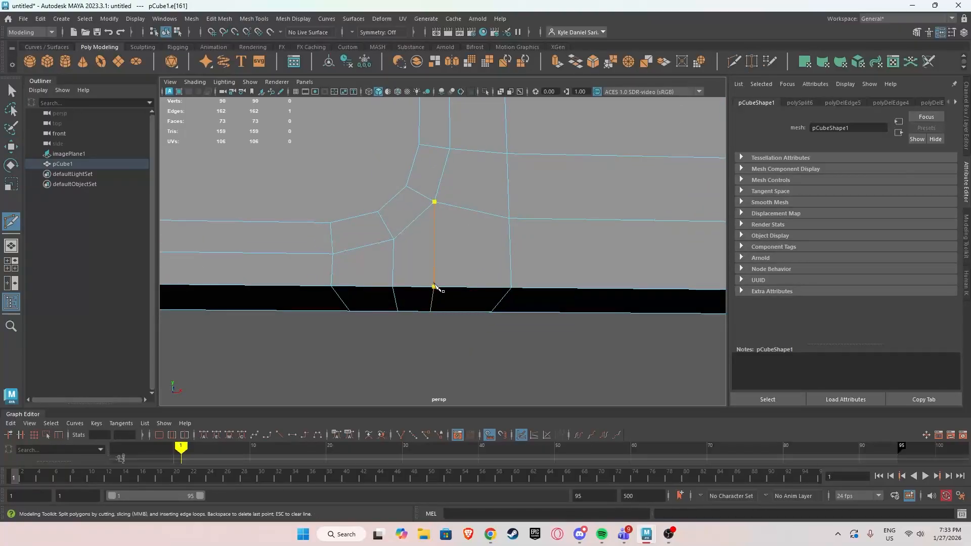
right_click(507, 227)
key(w)
Delete the three connected edges running from the frame's rounded corner across the control panel to its outer side.
click(478, 214)
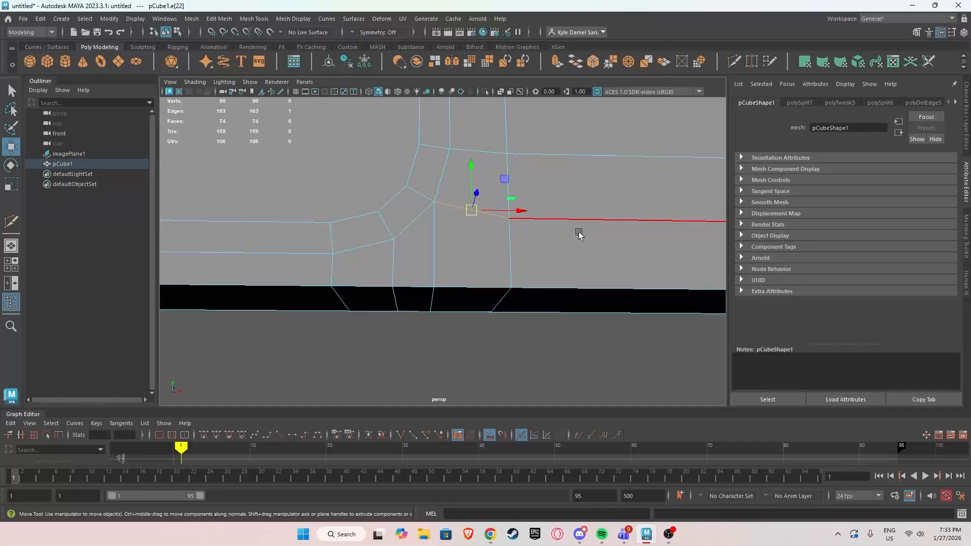
alt+middle_drag(579, 232, 392, 265)
shift+click(569, 256)
alt+middle_drag(625, 264, 531, 253)
shift+click(608, 250)
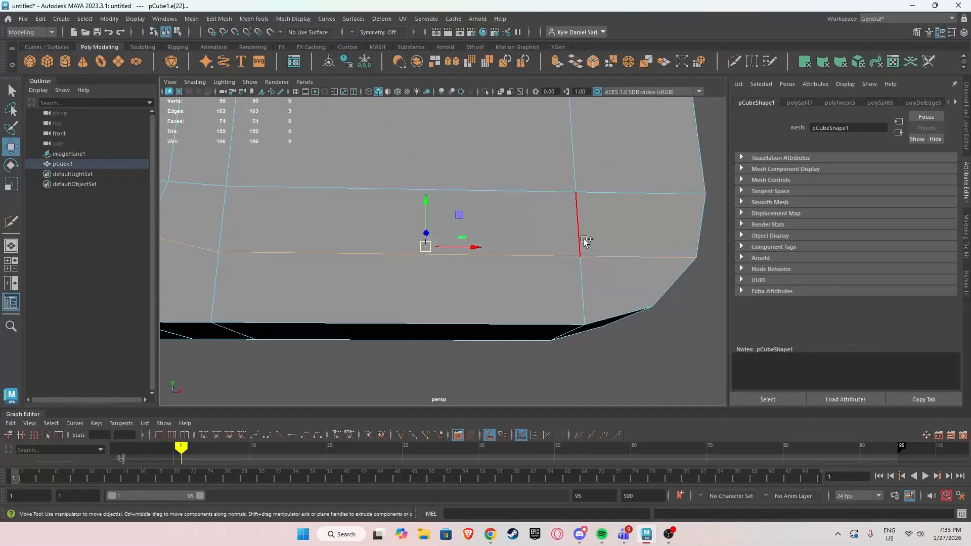
shift+right_drag(584, 239, 513, 265)
Multi-Cut two fan edges from the control panel's lower inner vertex to the two middle vertices of the rounded outer corner.
alt+right_drag(512, 264, 451, 259)
alt+middle_drag(451, 259, 476, 263)
alt+right_drag(475, 264, 556, 269)
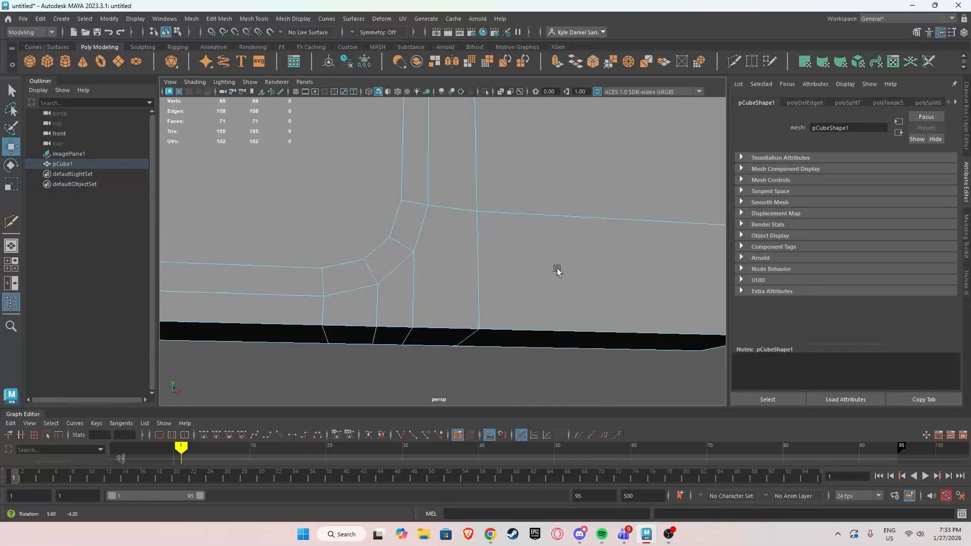
alt+drag(556, 269, 518, 225)
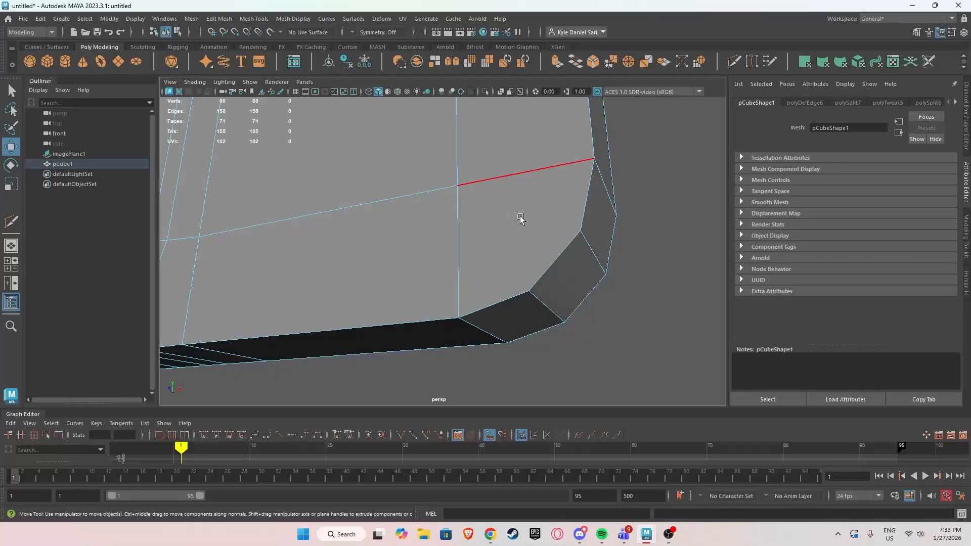
mouse_move(508, 214)
right_down()
mouse_move(507, 238)
mouse_move(509, 213)
right_up()
click(737, 59)
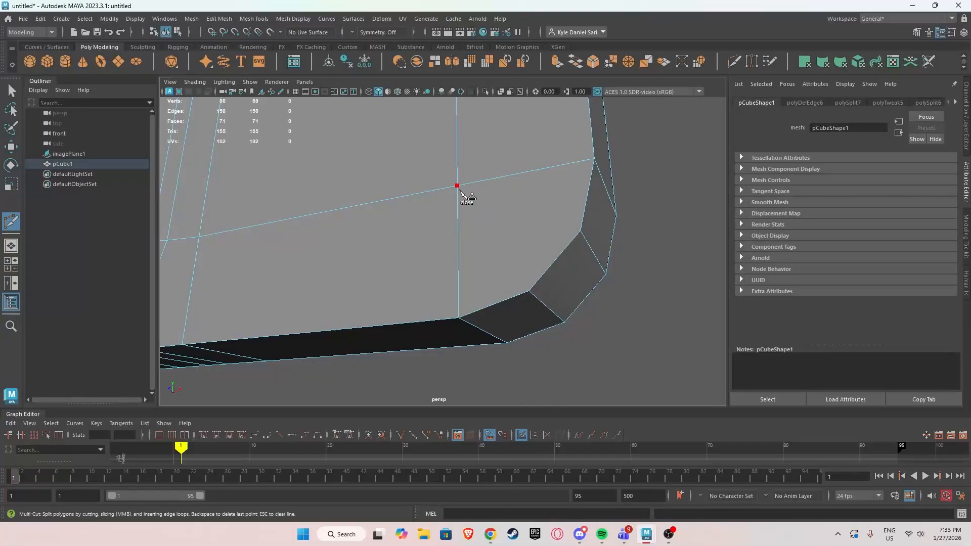
click(530, 291)
right_click(567, 228)
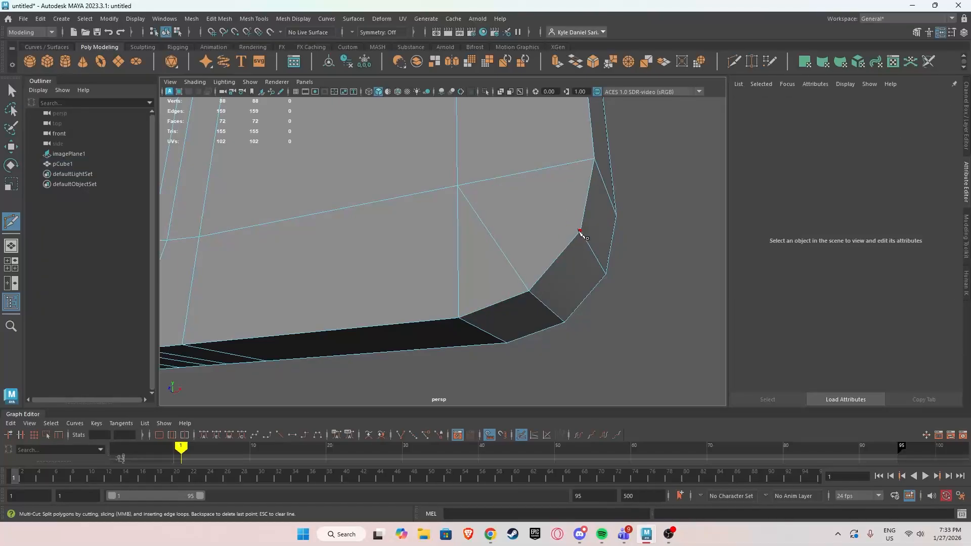
click(458, 186)
right_click(460, 188)
scroll(491, 189, down, 3)
alt+drag(464, 196, 491, 204)
scroll(556, 212, up, 2)
alt+drag(556, 212, 535, 221)
scroll(536, 220, down, 3)
scroll(520, 270, up, 5)
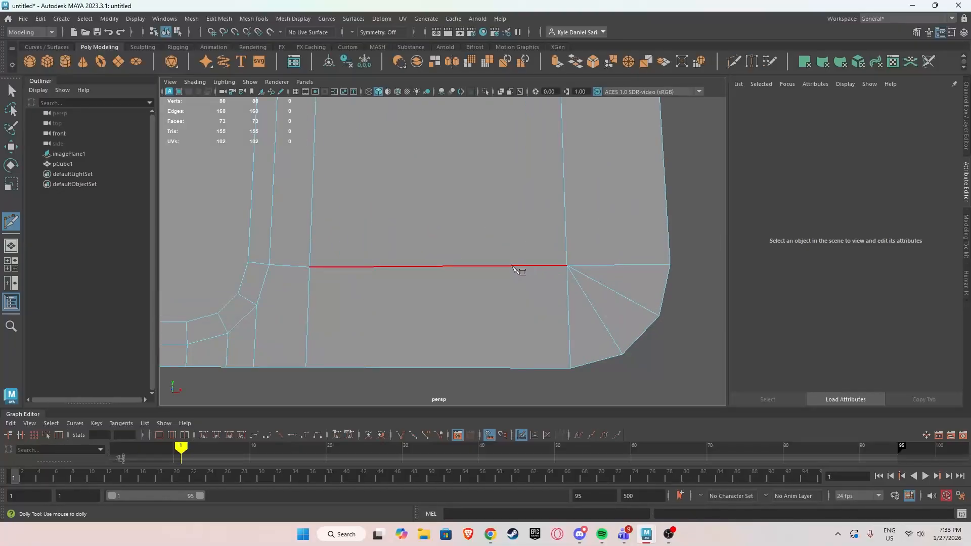
click(567, 267)
alt+drag(528, 259, 480, 257)
scroll(511, 265, down, 4)
scroll(481, 256, up, 2)
alt+middle_drag(536, 262, 498, 326)
scroll(568, 245, down, 3)
alt+middle_drag(495, 198, 462, 301)
key(ctrl+z)
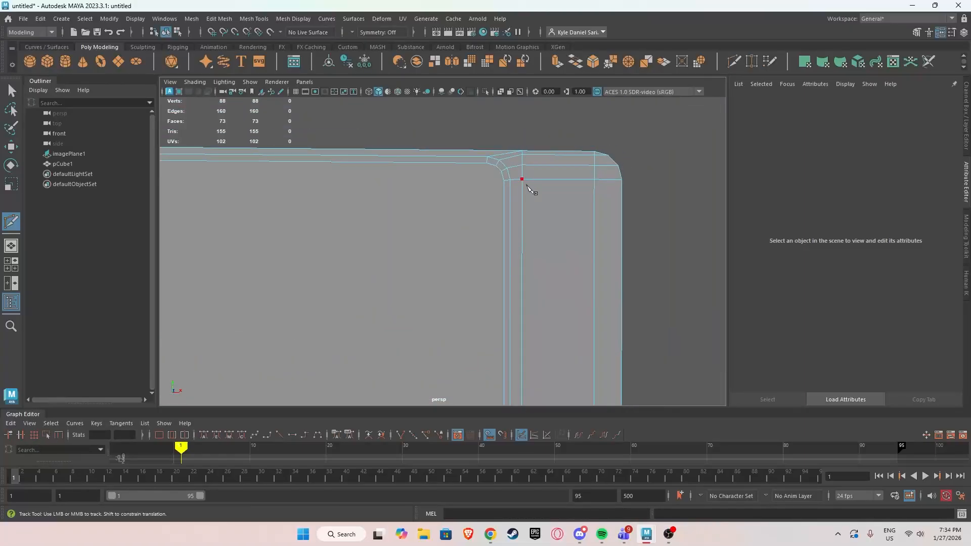
alt+middle_drag(512, 258, 508, 144)
alt+middle_drag(426, 280, 676, 279)
alt+middle_drag(522, 304, 472, 359)
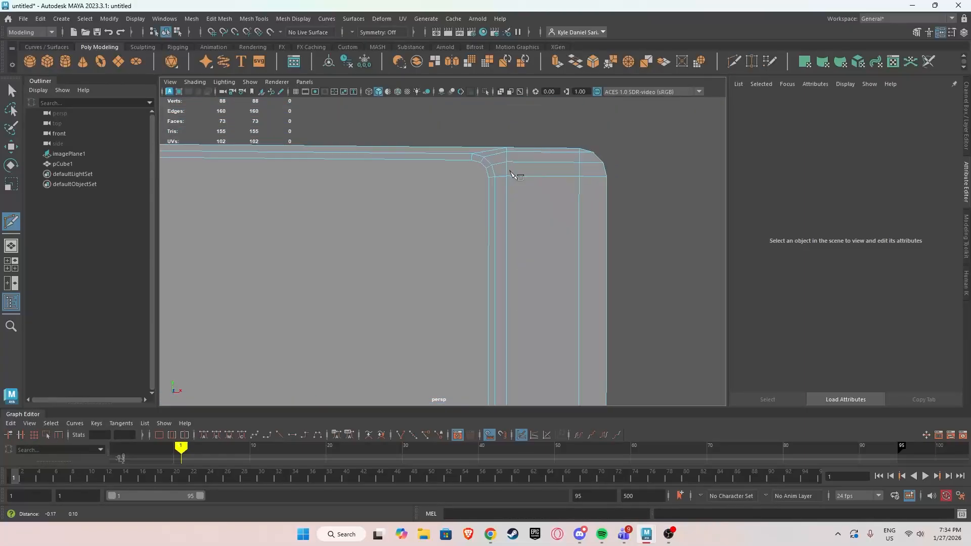
click(473, 158)
alt+middle_drag(365, 260, 505, 247)
scroll(506, 247, down, 2)
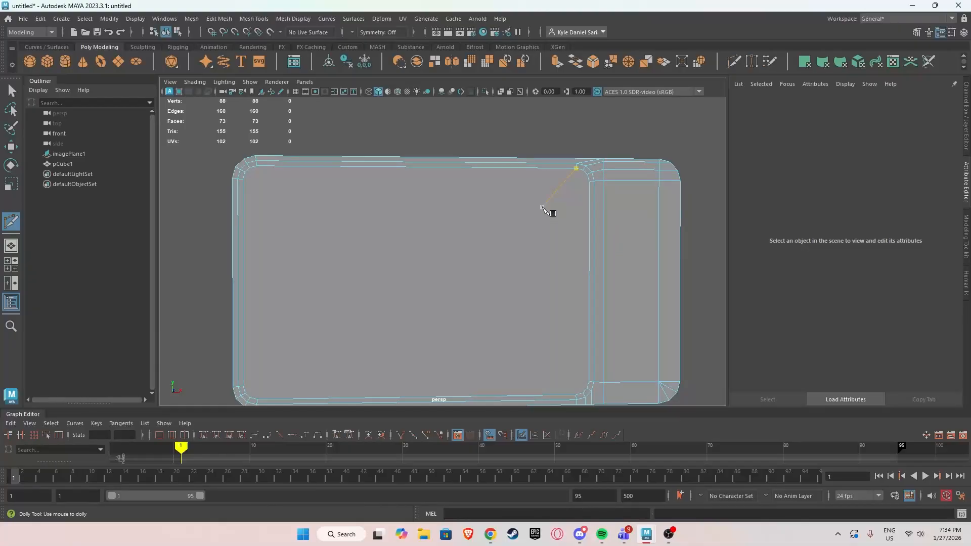
Split the edge ring of the control panel's long vertical edge to add a horizontal edge loop at mid-height.
click(642, 261)
alt+drag(614, 260, 552, 258)
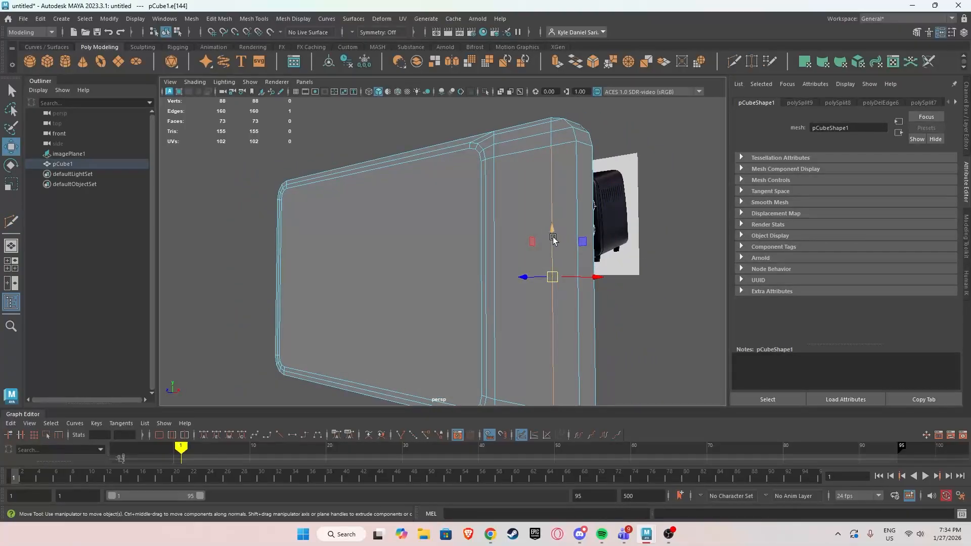
ctrl+right_click(553, 240)
mouse_move(498, 253)
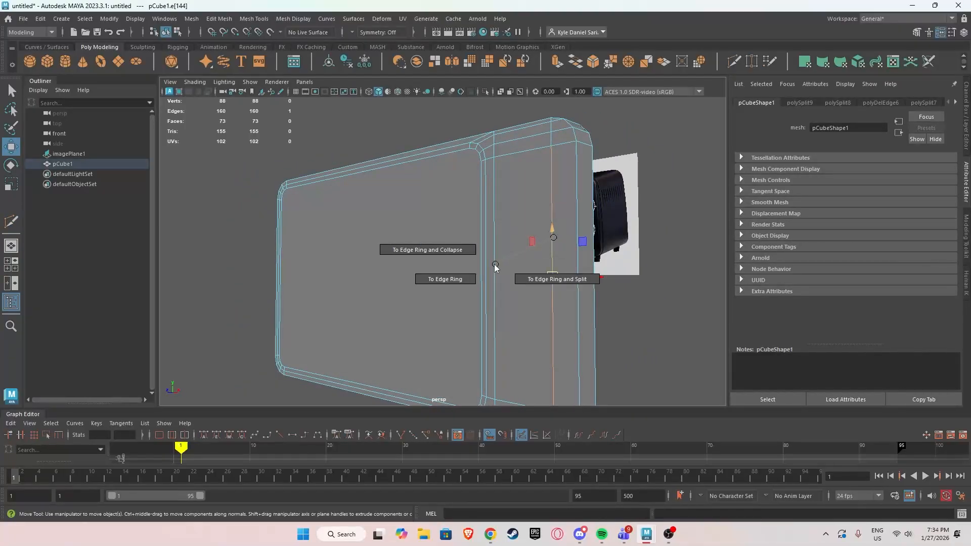
click(526, 278)
alt+drag(541, 273, 426, 226)
alt+drag(488, 240, 576, 229)
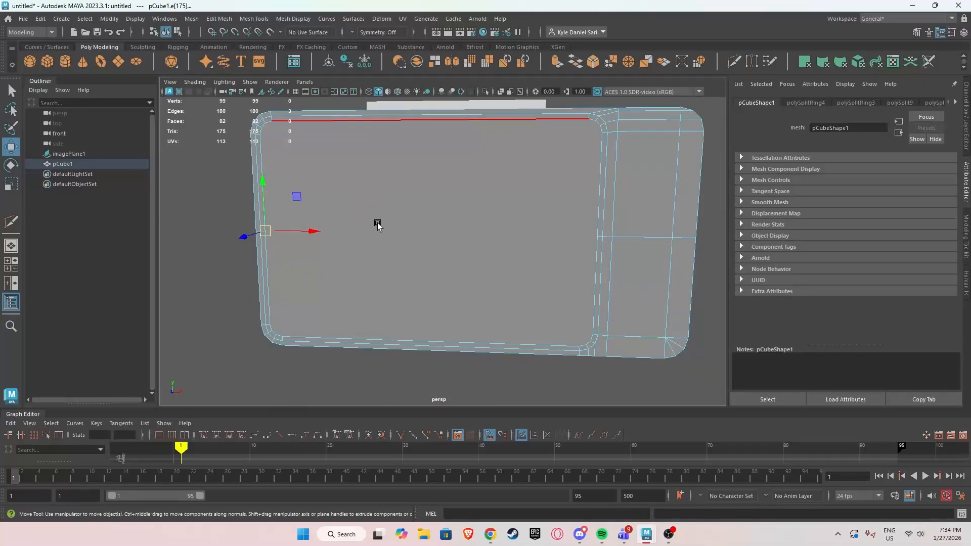
Multi-Cut a horizontal edge across the large door face, connecting the mid-height vertices on both sides of the frame.
click(731, 65)
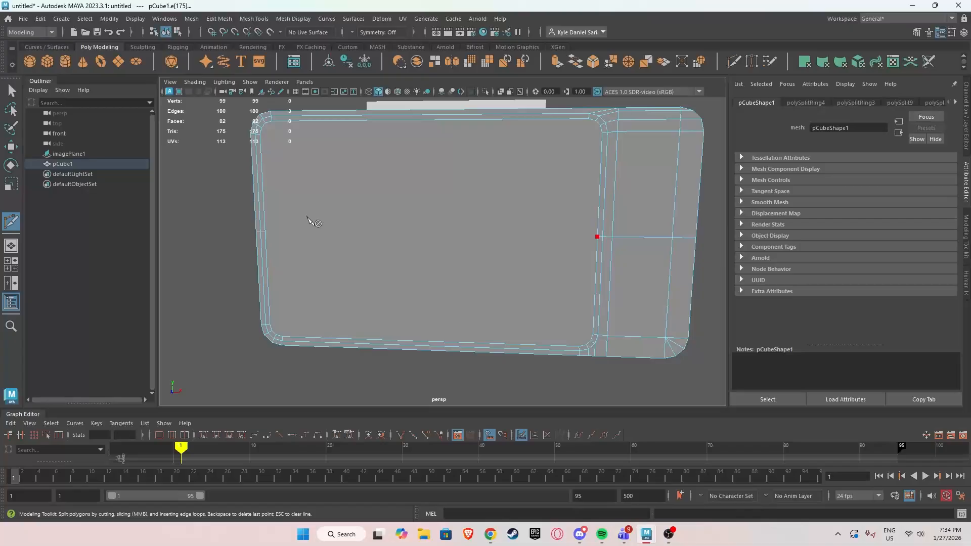
click(266, 232)
right_click(406, 192)
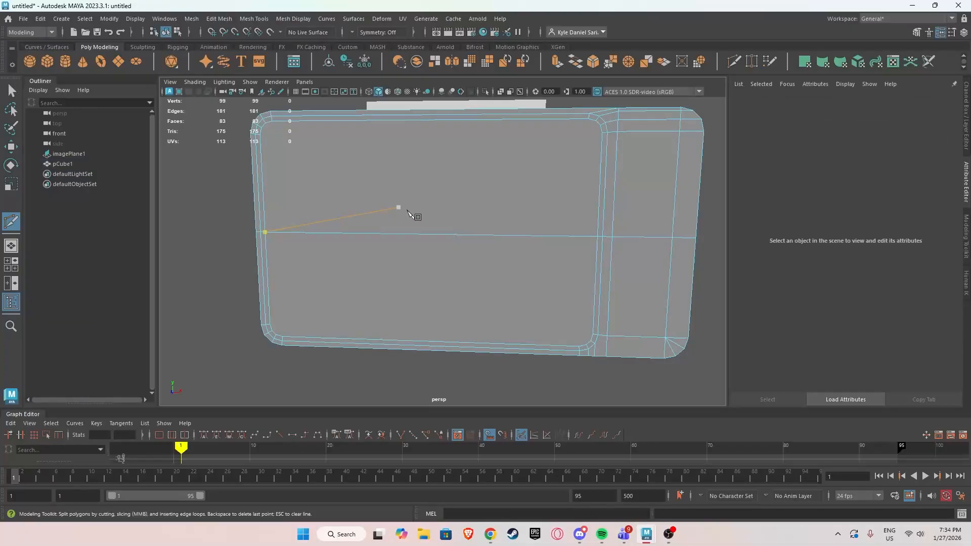
key(w)
Select all faces of the oven body above the horizontal middle edge and delete them.
right_drag(445, 188, 446, 212)
scroll(445, 212, down, 4)
alt+drag(446, 211, 418, 241)
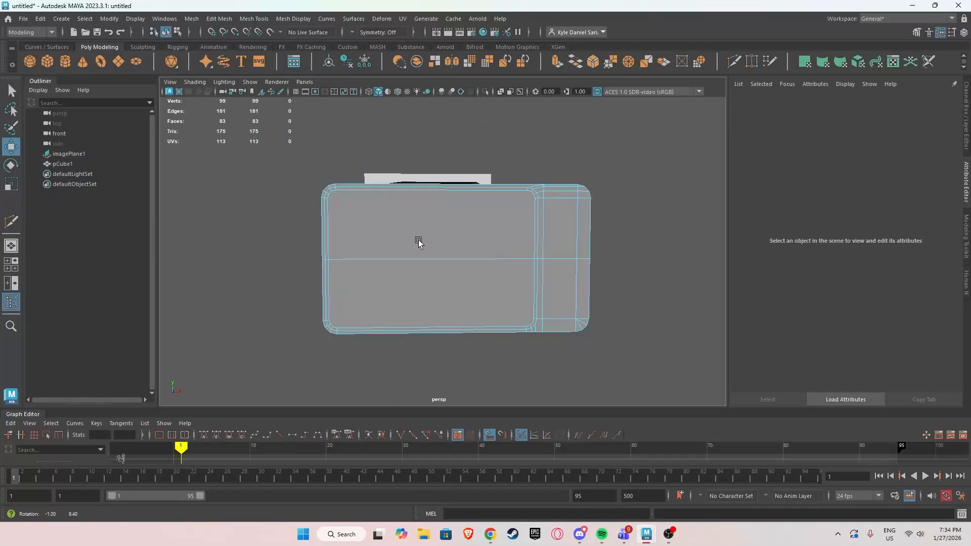
drag(267, 157, 577, 215)
key(Delete)
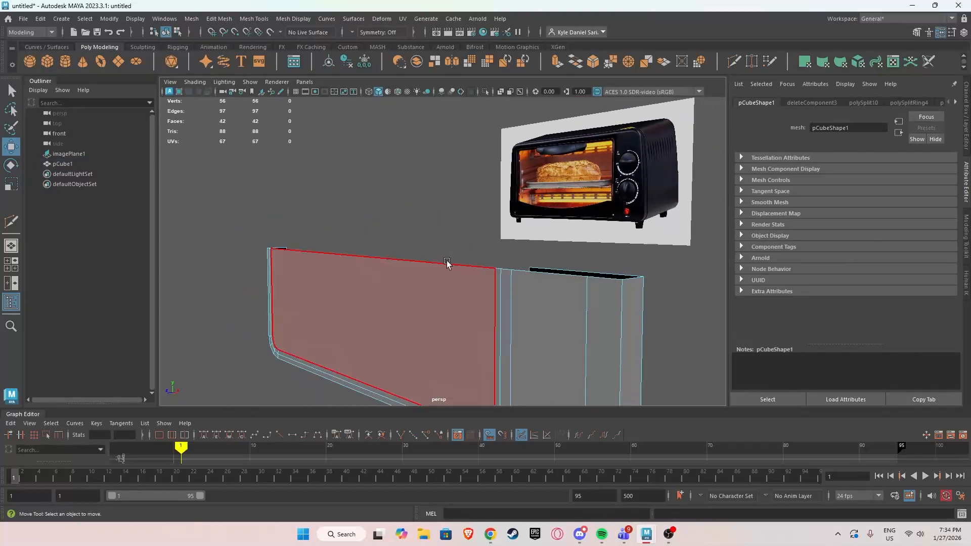
Duplicate the remaining lower half of the body and set the copy's Scale Y to -1.
right_drag(448, 264, 492, 223)
alt+drag(500, 245, 453, 254)
drag(353, 250, 535, 253)
scroll(518, 228, up, 2)
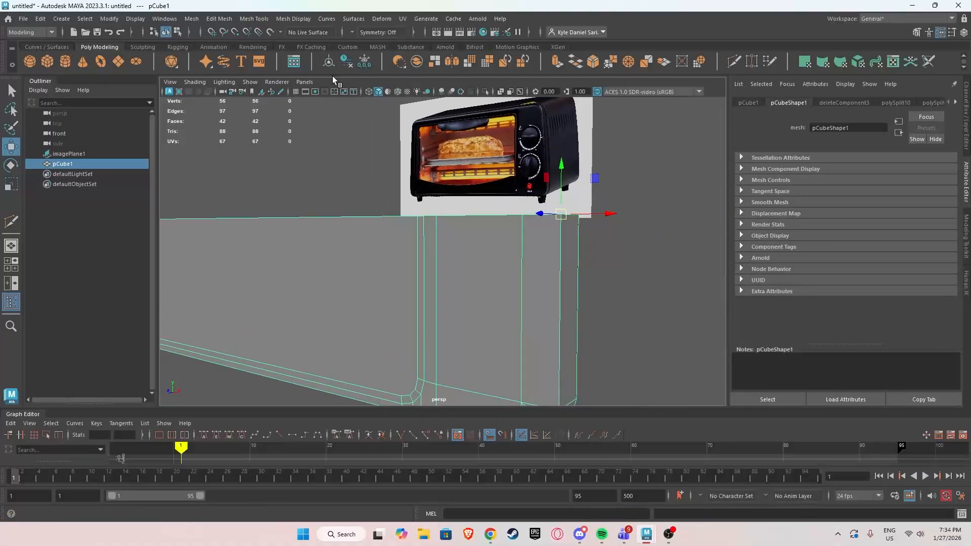
click(966, 125)
scroll(609, 178, down, 3)
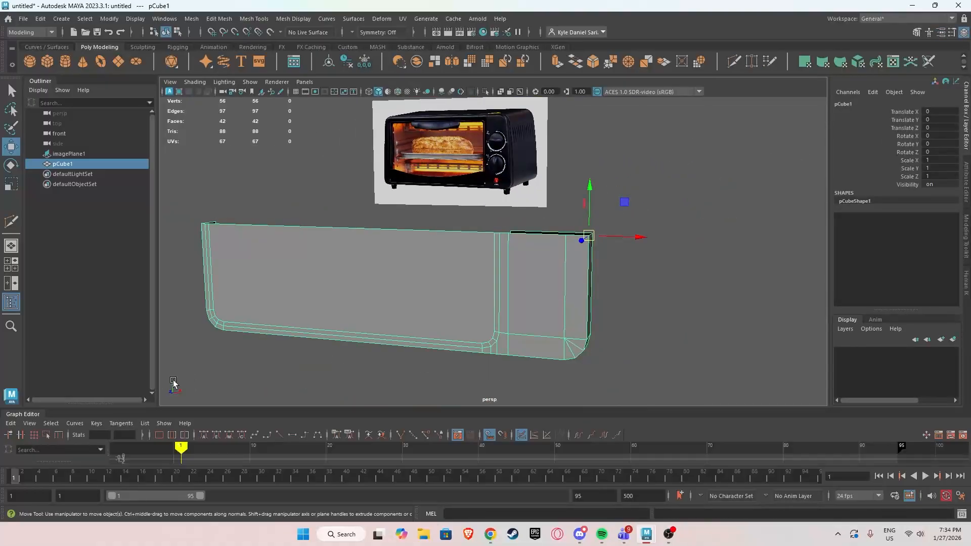
key(ctrl+d)
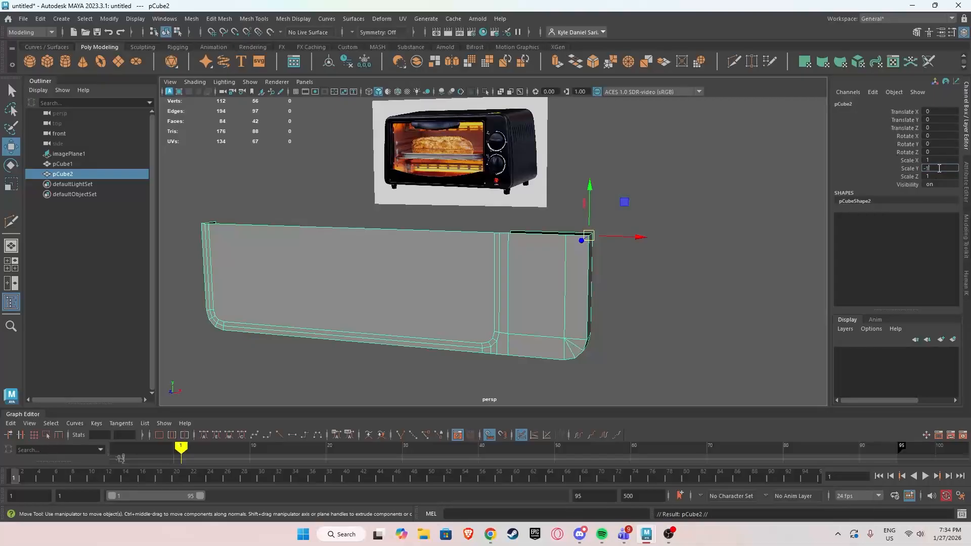
key(Return)
Select both the original and the mirrored half and Combine them into one mesh.
shift+click(447, 229)
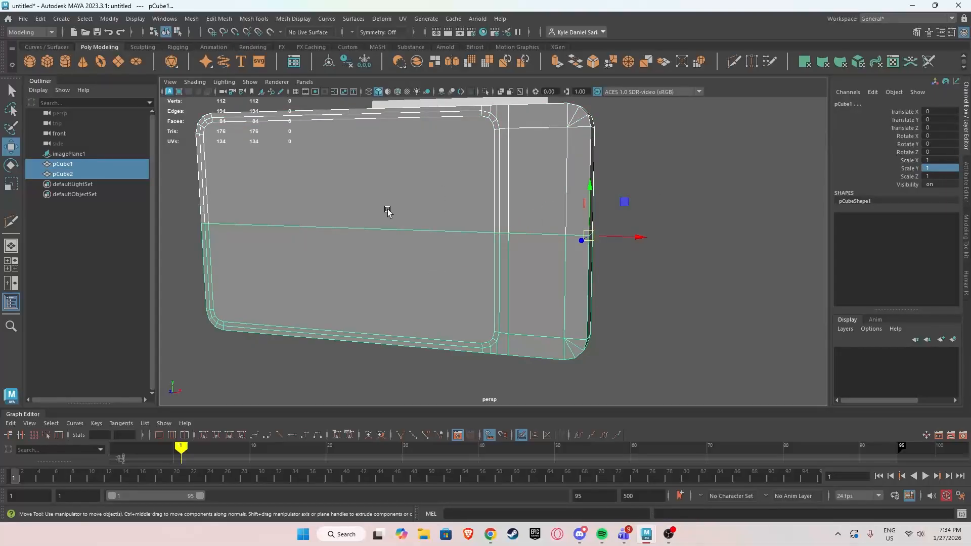
alt+middle_drag(387, 211, 451, 205)
shift+right_drag(450, 205, 438, 375)
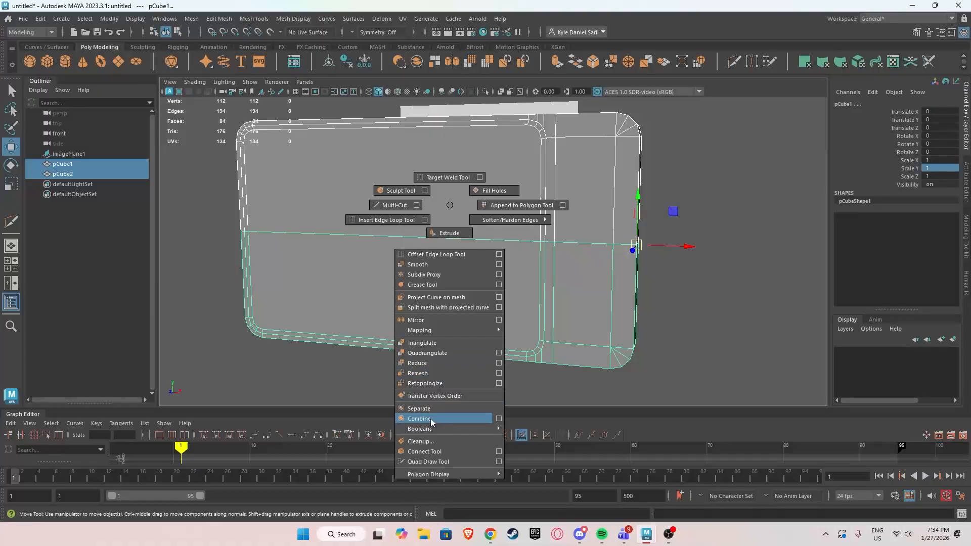
Combine the selected body halves into a single mesh and delete its construction history.
shift+right_drag(430, 418, 430, 418)
click(345, 61)
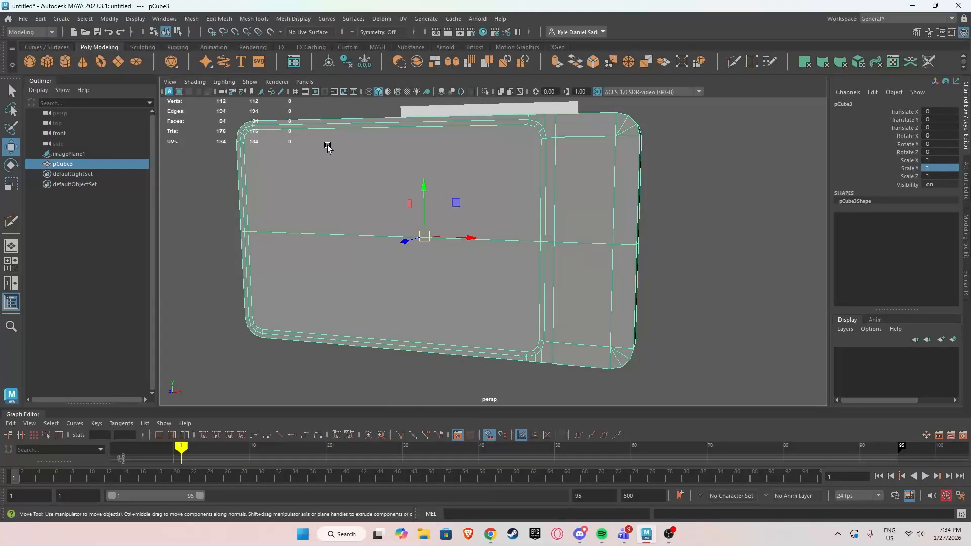
Select all vertices along the body's horizontal middle seam and merge the overlapping pairs.
alt+drag(327, 147, 355, 150)
right_drag(397, 190, 315, 193)
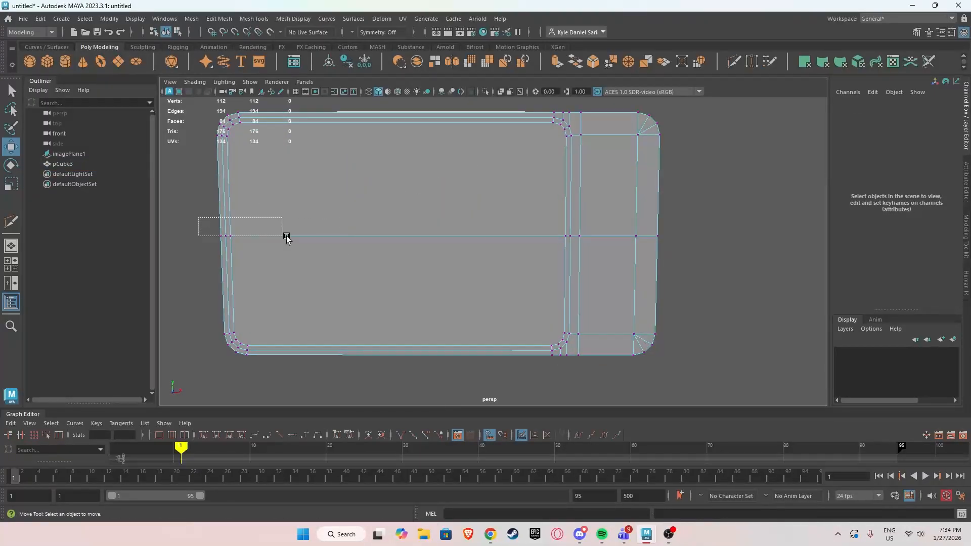
drag(669, 260, 669, 260)
mouse_move(436, 246)
alt+mouse_down()
mouse_move(502, 251)
mouse_move(450, 245)
alt+mouse_up()
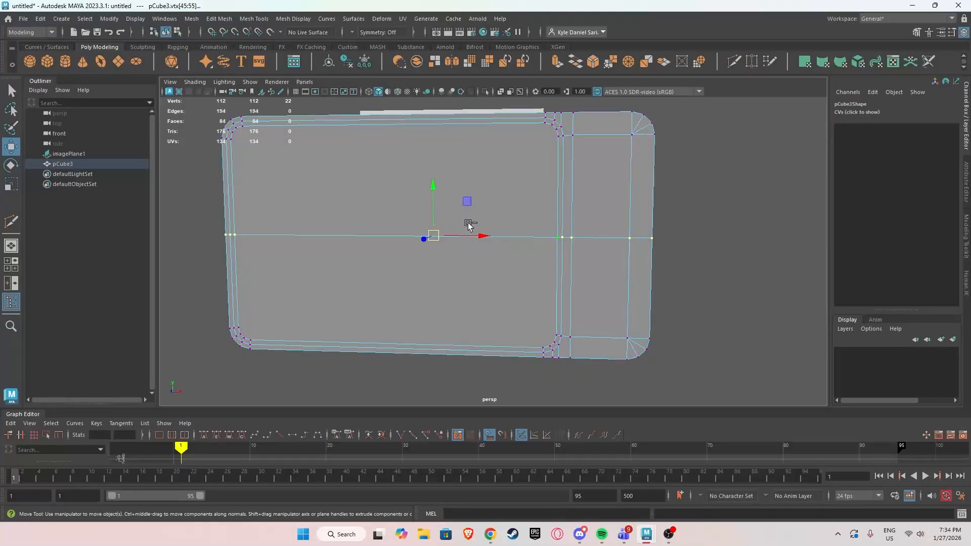
shift+right_drag(471, 219, 520, 196)
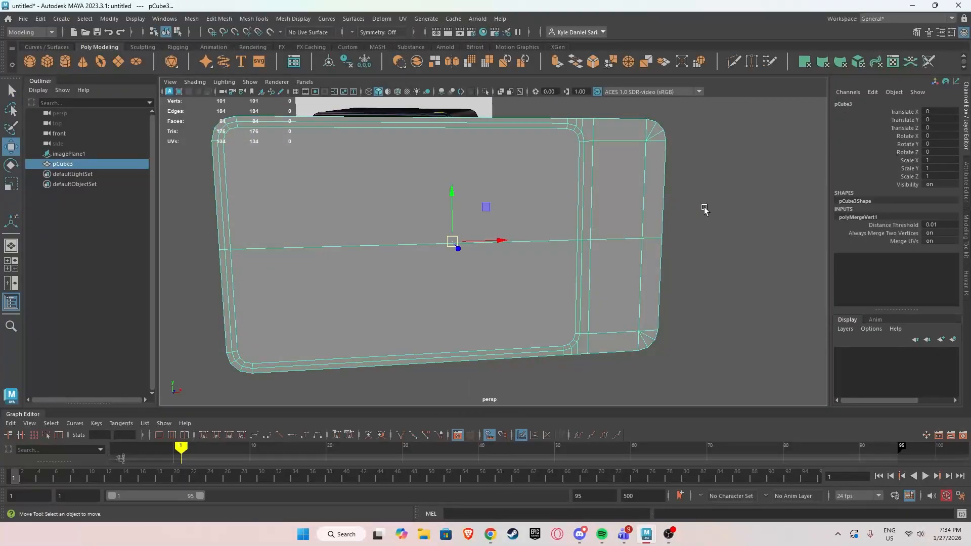
Examine the merged oven body in smooth preview from the front and the side.
click(705, 210)
click(591, 241)
key(3)
alt+drag(592, 242, 566, 295)
click(678, 262)
click(556, 239)
key(1)
key(3)
click(569, 247)
alt+drag(570, 249, 472, 249)
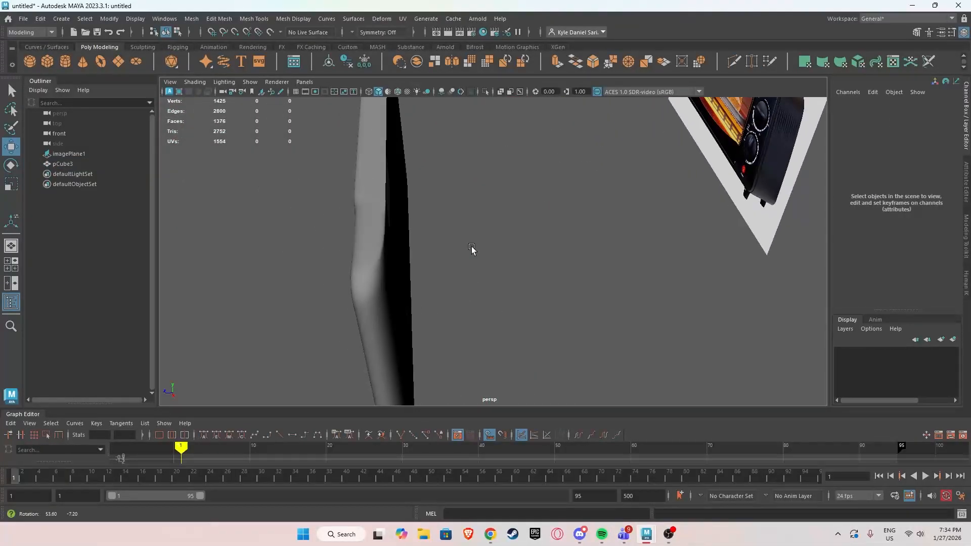
Select the leftover loop of faces on the back of the control panel section and delete it.
click(381, 217)
alt+drag(381, 217, 335, 216)
key(1)
alt+middle_drag(336, 216, 389, 244)
alt+right_drag(388, 245, 488, 240)
right_drag(366, 179, 373, 213)
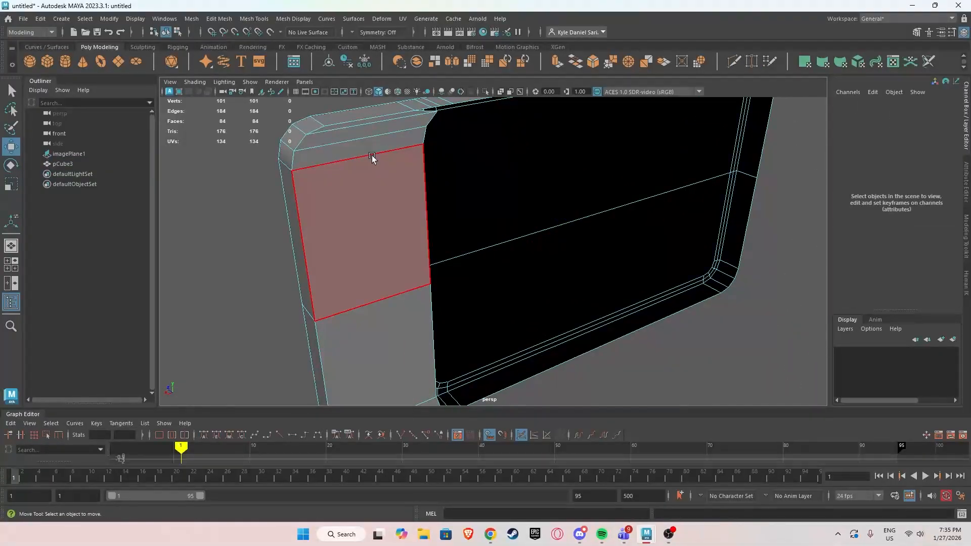
click(369, 120)
alt+middle_drag(406, 363, 408, 274)
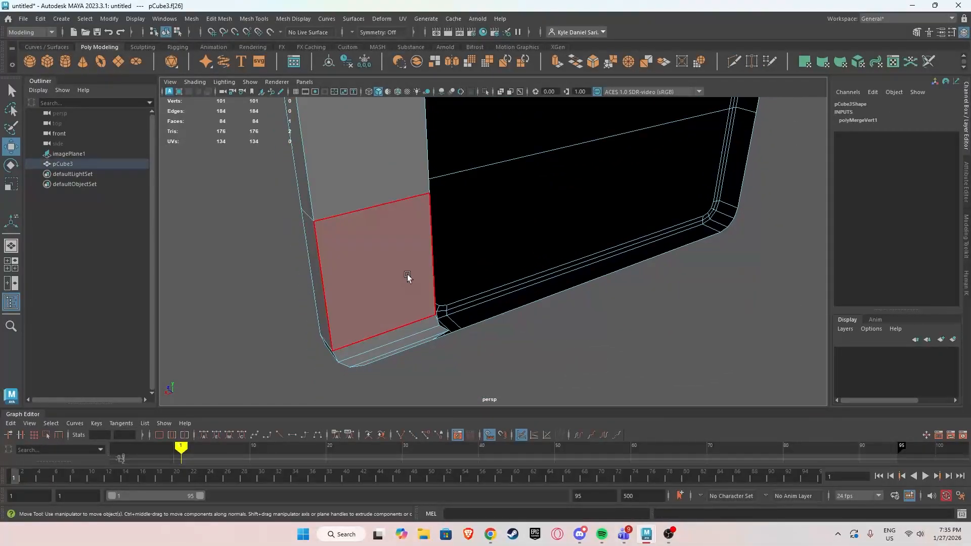
double_click(429, 337)
key(Delete)
Inspect the door frame's upper corner beside the control panel, comparing the smooth preview with the base mesh.
alt+drag(394, 240, 501, 266)
key(3)
right_drag(501, 266, 487, 208)
scroll(491, 233, up, 5)
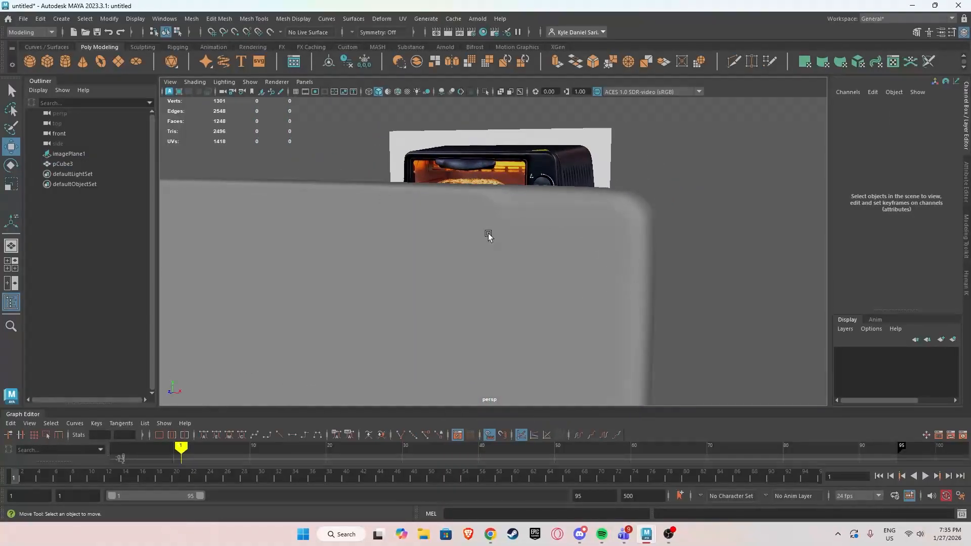
click(489, 235)
alt+drag(470, 249, 552, 244)
key(1)
alt+middle_drag(551, 244, 519, 264)
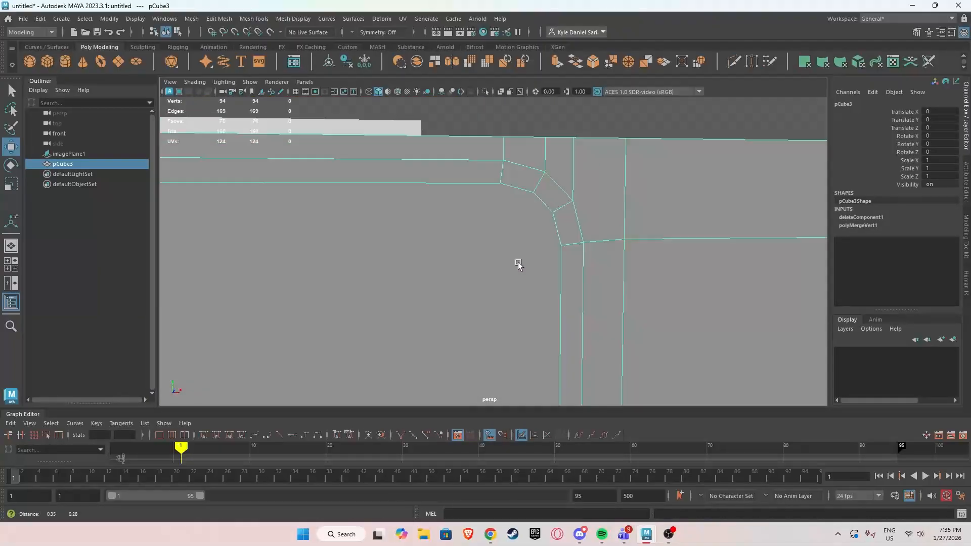
Multi-Cut a diagonal edge from the door frame's lower inner corner to the panel's bottom vertex and delete the adjacent vertical and underside edges.
alt+drag(518, 264, 447, 250)
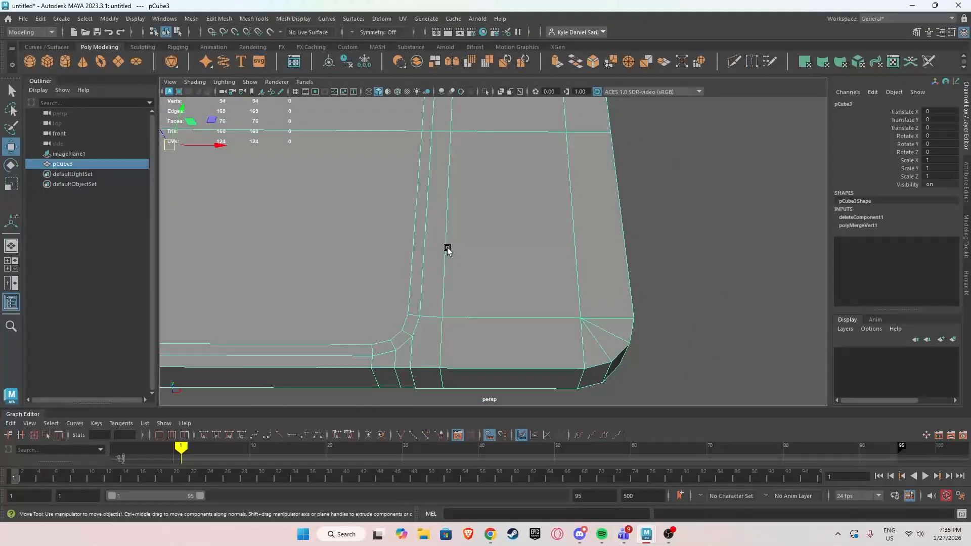
key(3)
click(674, 276)
alt+drag(516, 316, 550, 236)
scroll(551, 238, up, 2)
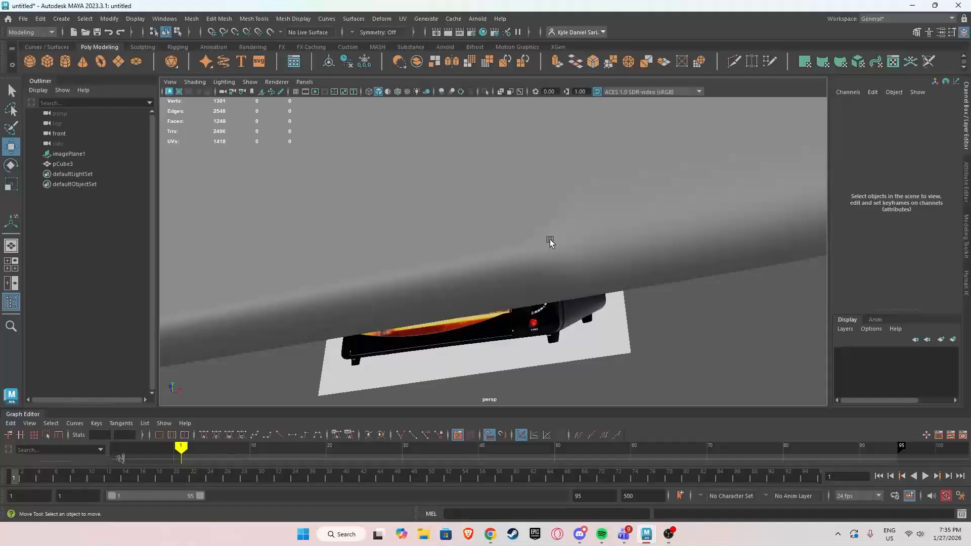
click(519, 266)
key(1)
key(3)
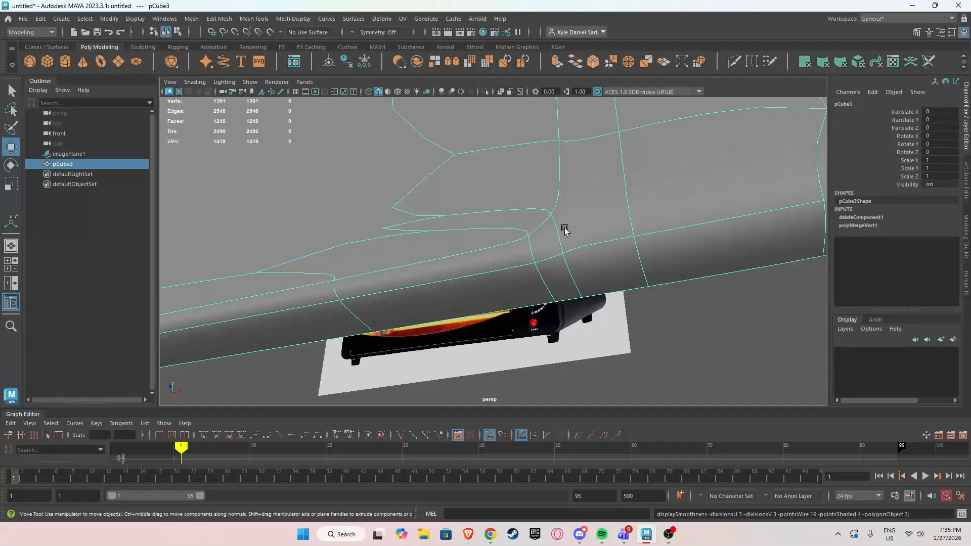
key(1)
alt+drag(564, 228, 545, 211)
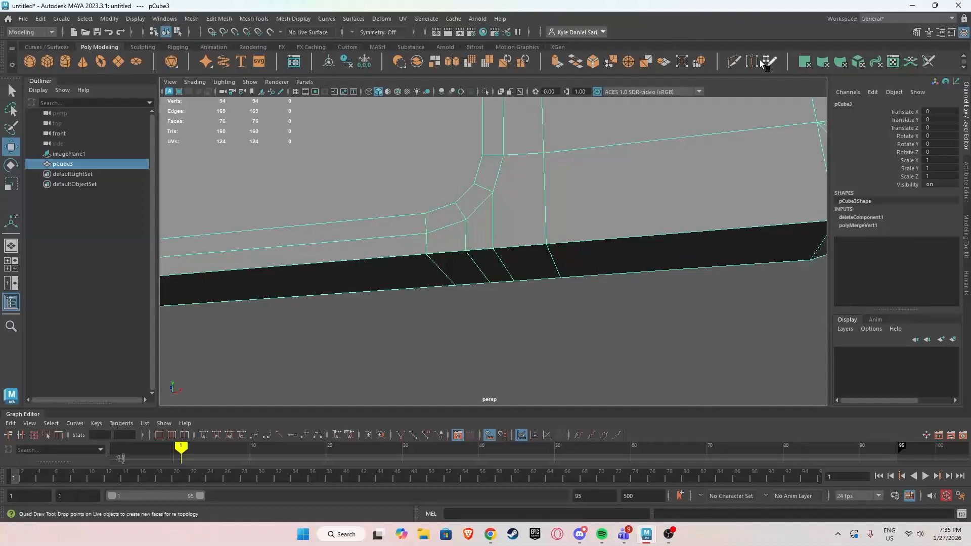
key(ctrl+shift+x)
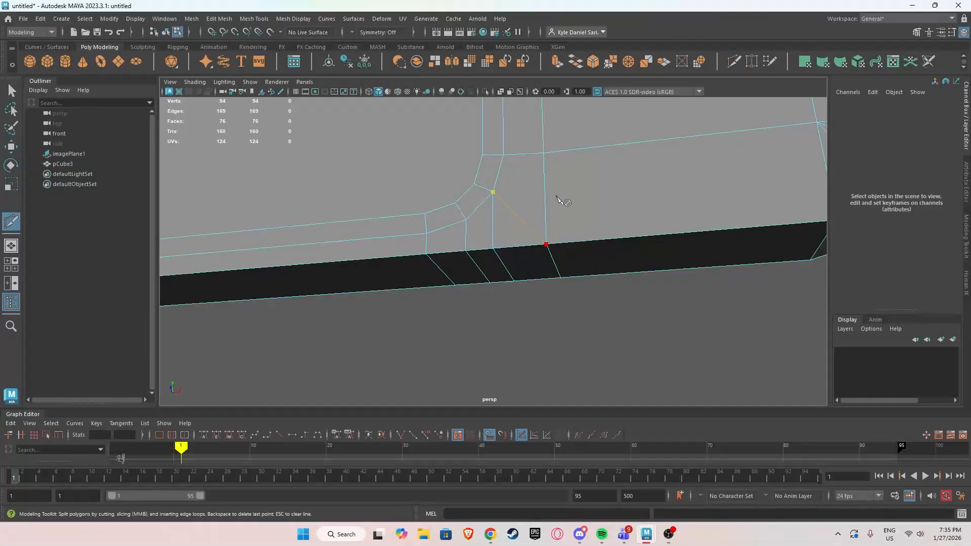
click(497, 224)
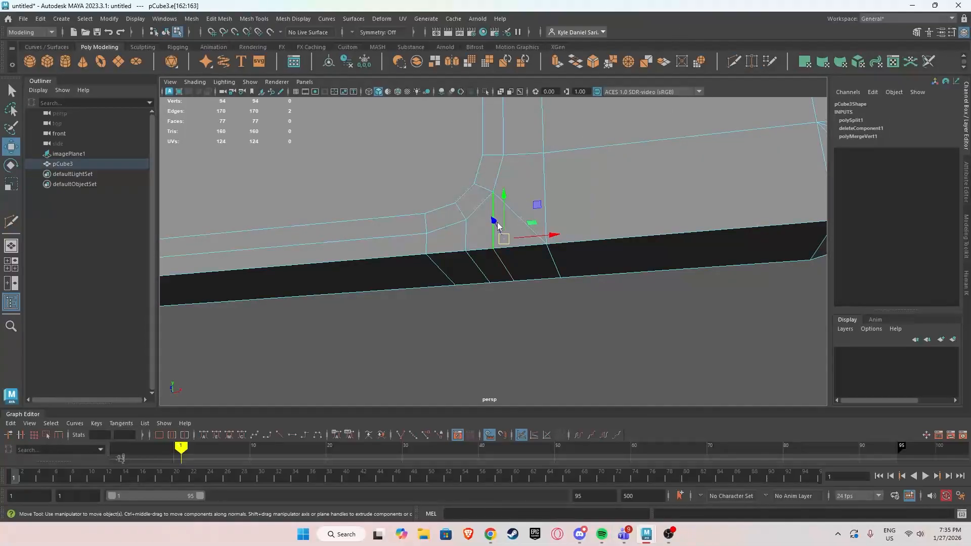
key(Delete)
Multi-Cut a matching diagonal from the door frame's upper corner to the panel's top vertex and delete the redundant edges beside it.
key(3)
right_drag(533, 215, 597, 166)
click(539, 340)
alt+drag(539, 340, 491, 318)
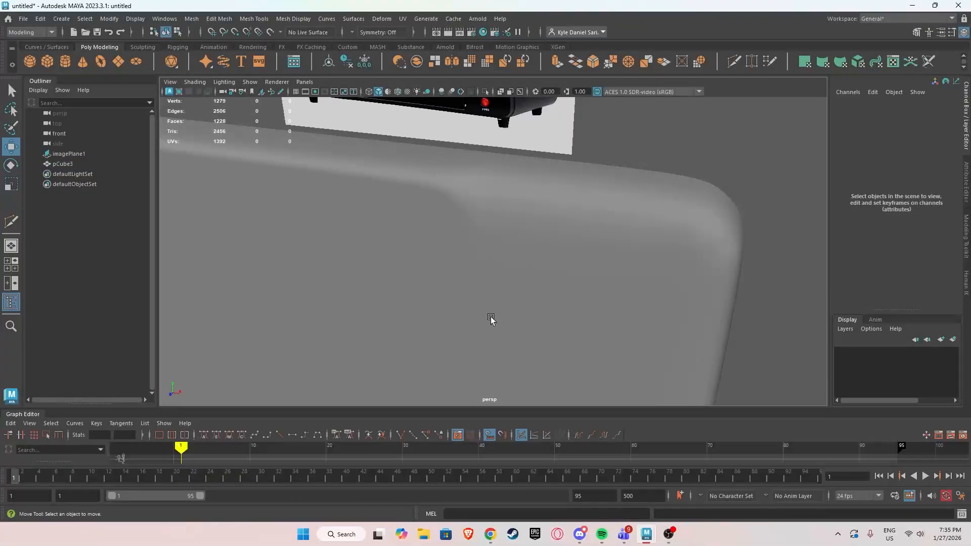
click(430, 203)
key(1)
right_drag(457, 200, 460, 177)
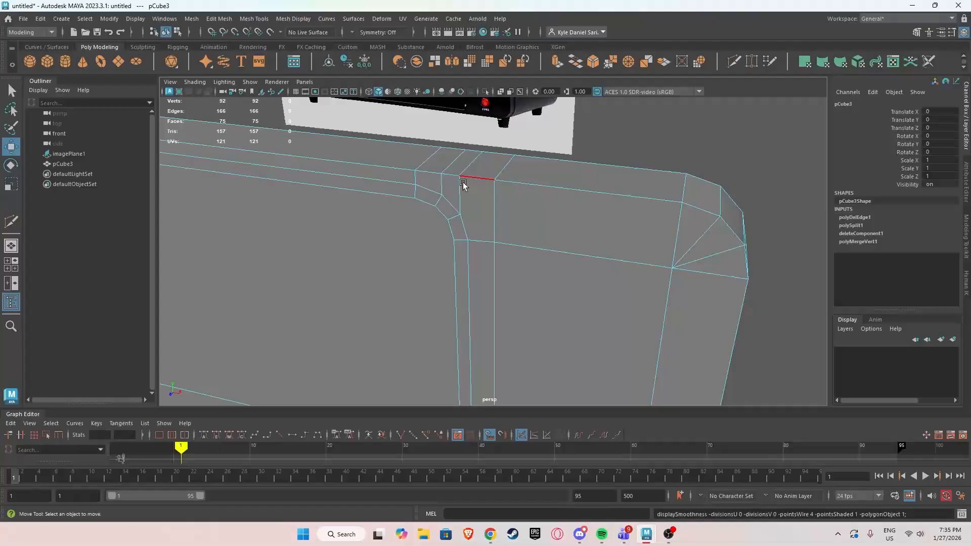
click(734, 62)
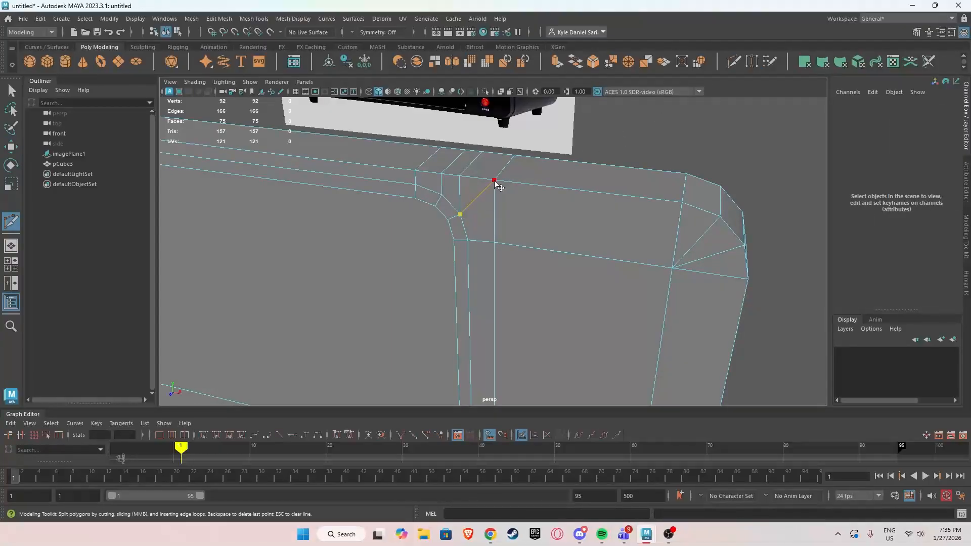
double_click(460, 191)
shift+right_drag(460, 187, 415, 202)
Check how the re-routed upper door-frame corner shades in smooth preview from several angles.
alt+drag(408, 217, 435, 228)
scroll(481, 214, up, 3)
scroll(556, 162, down, 5)
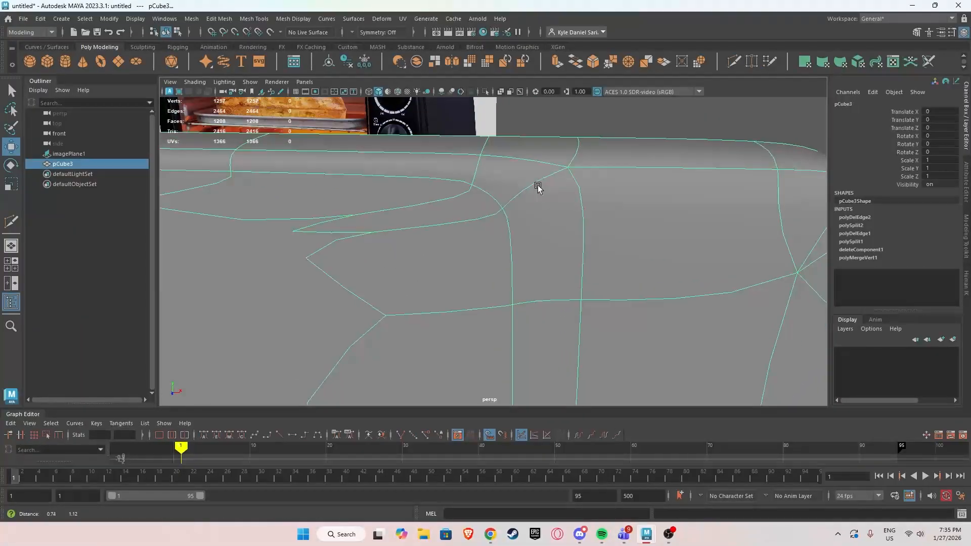
key(F8)
click(516, 245)
alt+drag(515, 245, 464, 241)
scroll(444, 229, up, 3)
key(1)
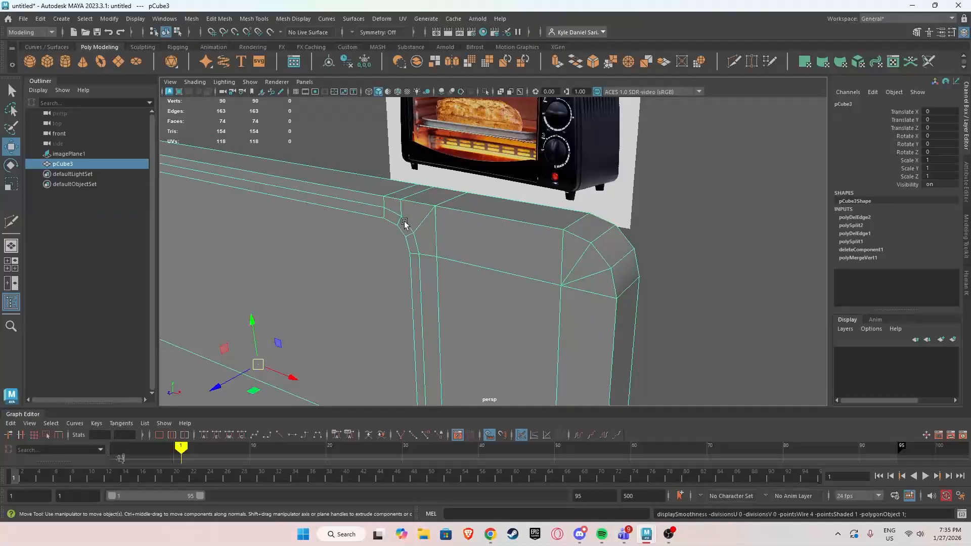
Assign a new Blinn material to the oven body and darken its color to dark grey.
right_click(426, 227)
click(427, 484)
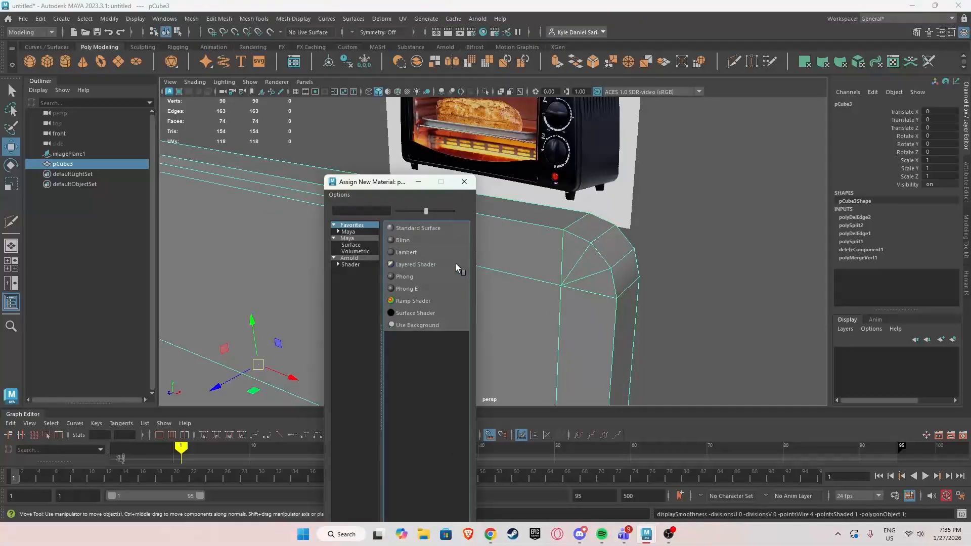
click(435, 238)
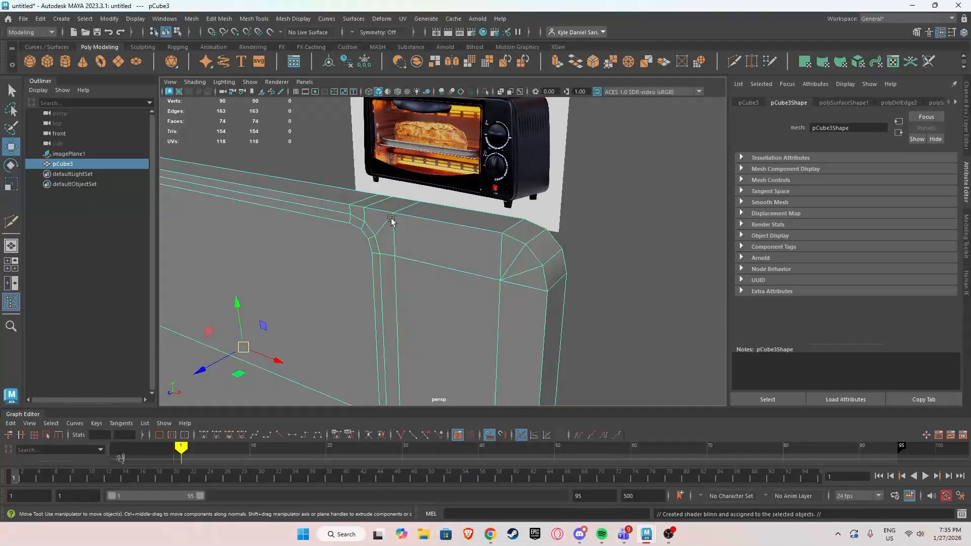
right_click(458, 277)
click(458, 477)
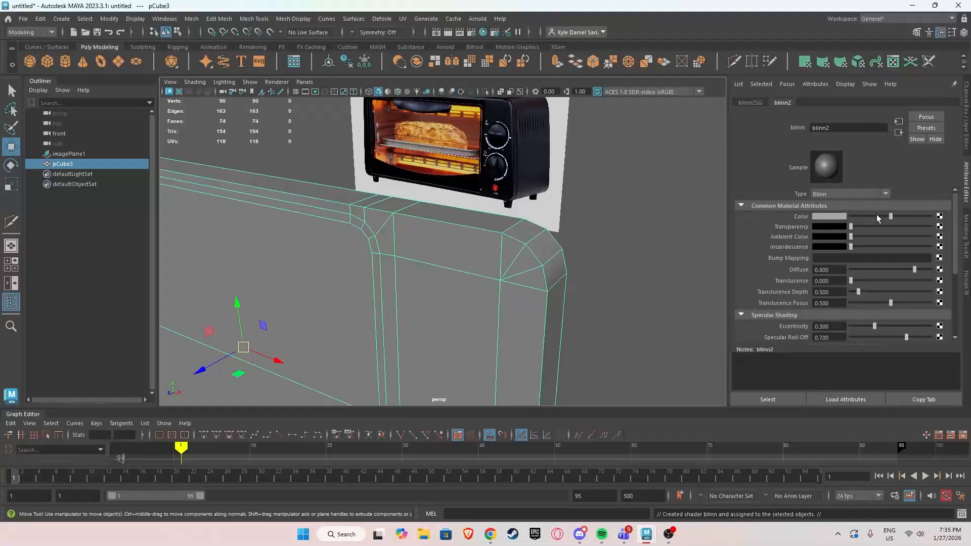
drag(876, 214, 867, 215)
click(583, 275)
Examine the Blinn highlights around the upper door-frame corner, switching between smooth preview and the base mesh.
click(551, 268)
key(3)
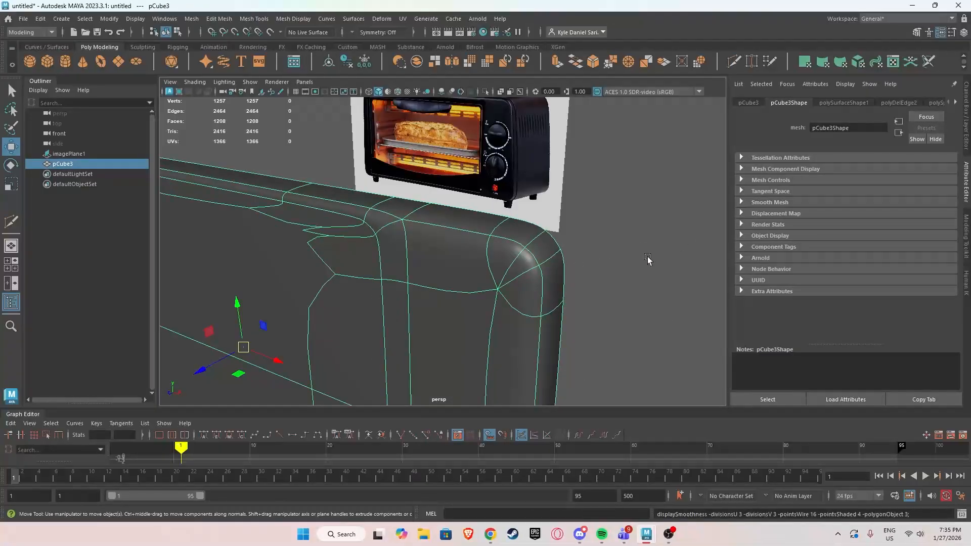
click(648, 258)
scroll(474, 219, up, 5)
alt+drag(473, 220, 505, 207)
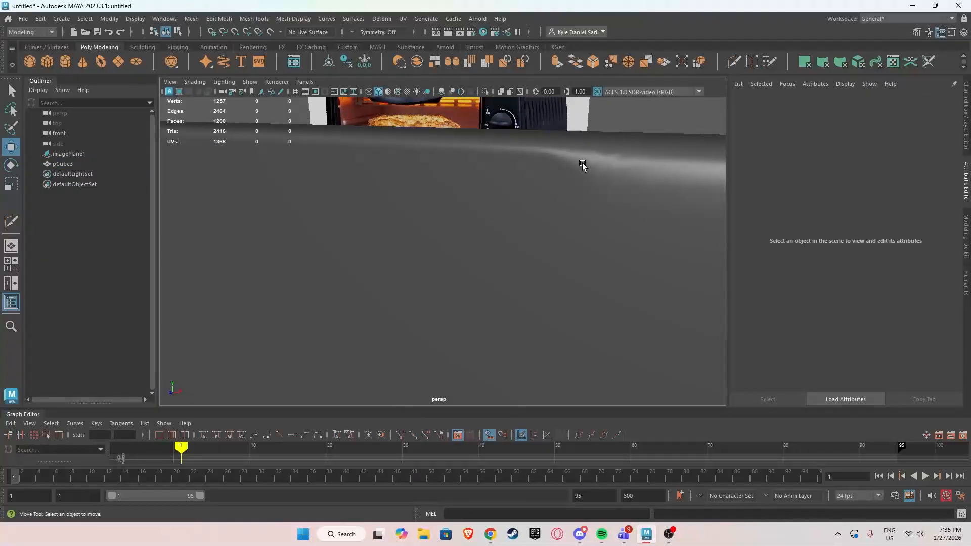
click(576, 193)
key(1)
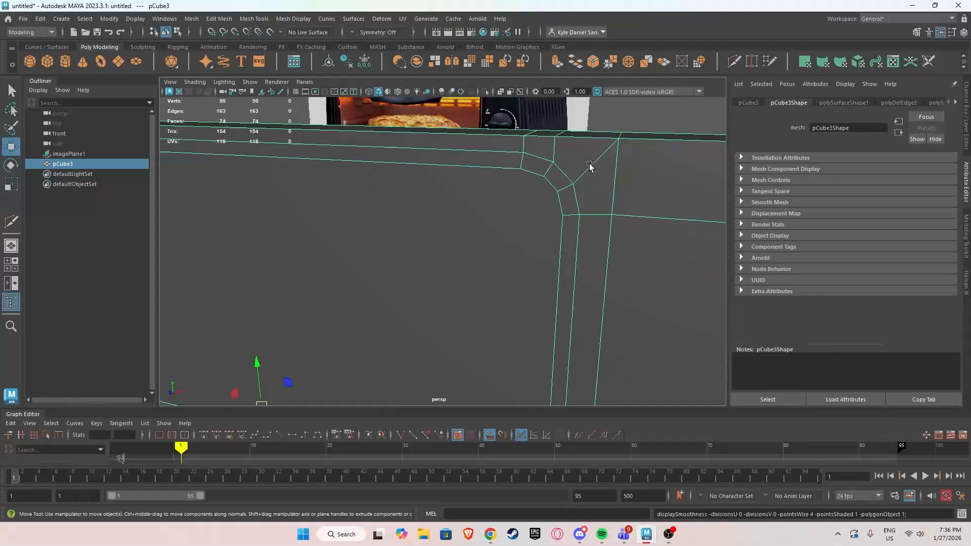
alt+drag(590, 166, 572, 254)
scroll(477, 217, up, 3)
scroll(478, 213, up, 2)
scroll(505, 246, up, 3)
scroll(488, 240, down, 5)
scroll(489, 242, up, 3)
scroll(573, 254, up, 3)
key(3)
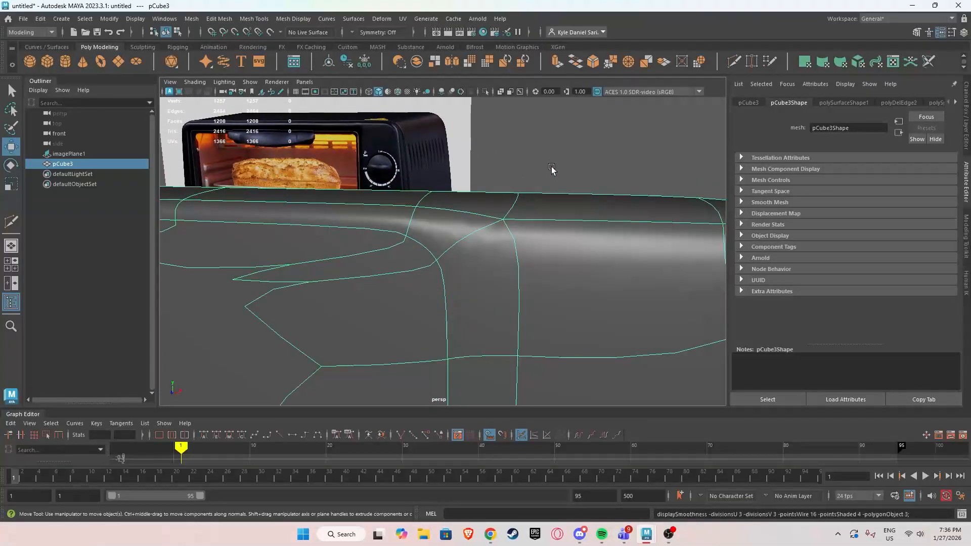
Try to flatten the horizontal edge row across the upper control panel by scaling it to 0 in Y.
click(553, 171)
click(516, 242)
key(1)
mouse_move(473, 223)
alt+mouse_down()
mouse_move(395, 268)
mouse_move(273, 283)
mouse_move(442, 220)
mouse_move(467, 223)
alt+mouse_up()
scroll(522, 235, down, 4)
alt+middle_drag(522, 235, 488, 228)
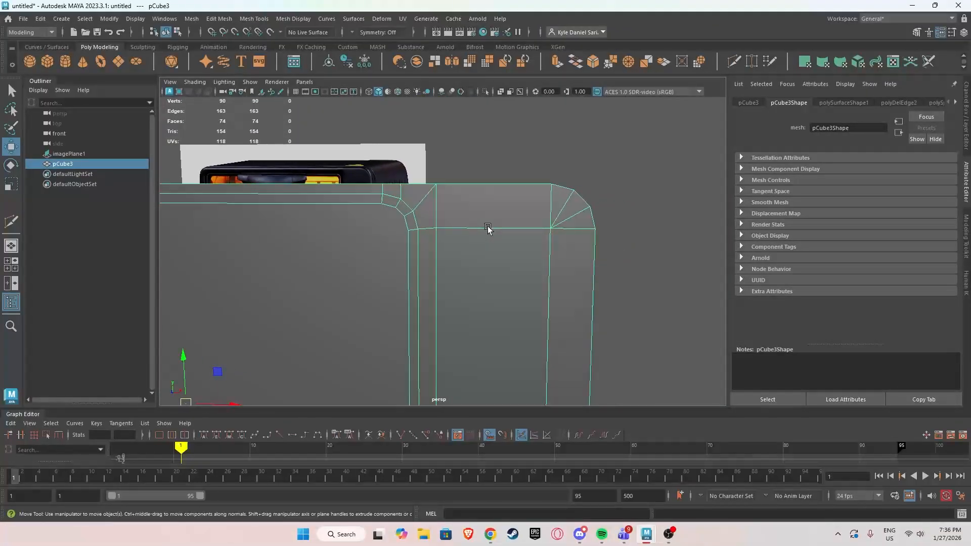
right_drag(488, 228, 499, 199)
click(484, 228)
key(r)
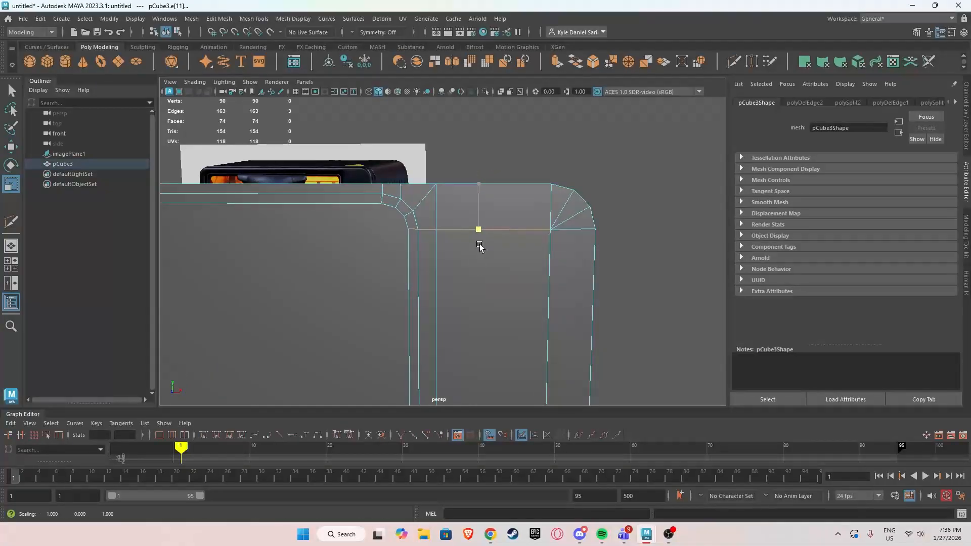
scroll(505, 223, up, 5)
key(w)
Review the edge flow at the upper door-frame corner and the panel's smoothed shape.
alt+middle_drag(445, 196, 463, 258)
right_drag(442, 213, 492, 194)
right_drag(492, 264, 492, 213)
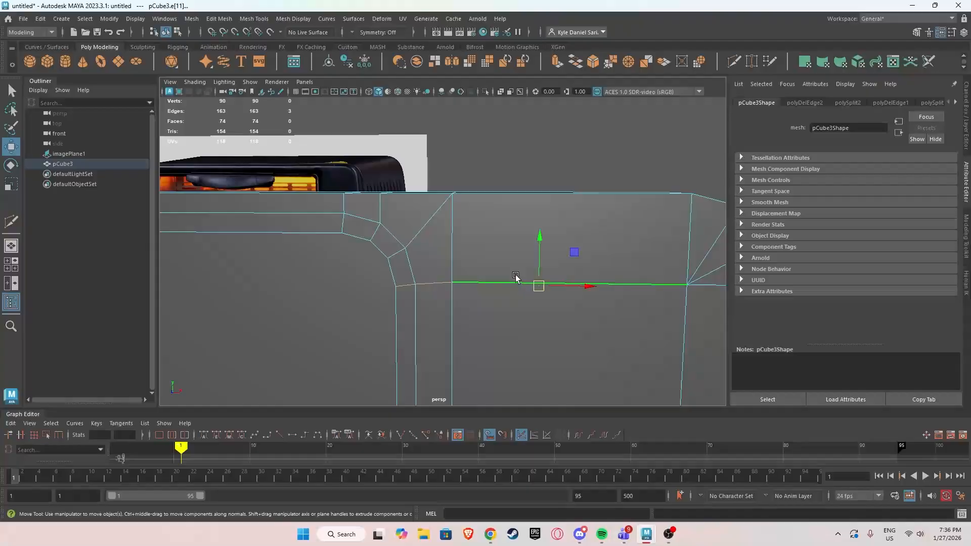
drag(422, 280, 423, 281)
alt+middle_drag(499, 287, 485, 269)
scroll(448, 226, down, 3)
alt+middle_drag(448, 224, 483, 229)
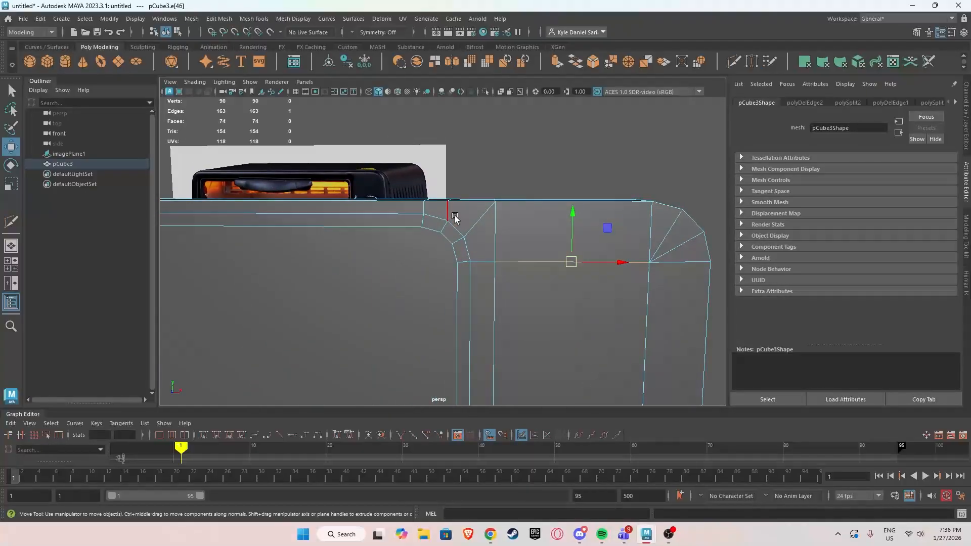
key(3)
right_drag(487, 221, 539, 204)
click(542, 195)
scroll(542, 202, down, 3)
alt+drag(540, 213, 516, 245)
click(449, 292)
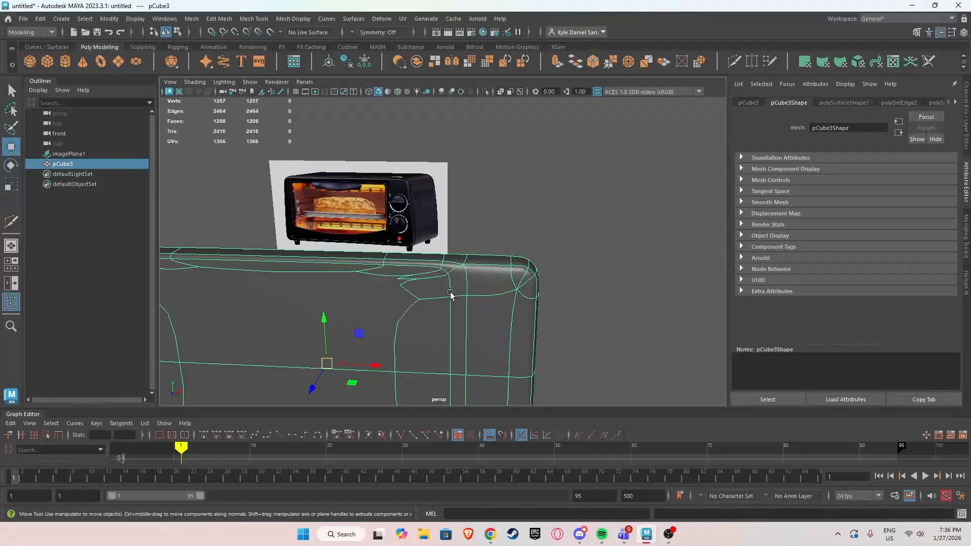
Extrude the front control-panel faces beside the door frame with an offset of 0.266 as an inset border.
key(1)
alt+middle_drag(450, 292, 472, 243)
scroll(473, 242, up, 3)
alt+drag(472, 243, 517, 219)
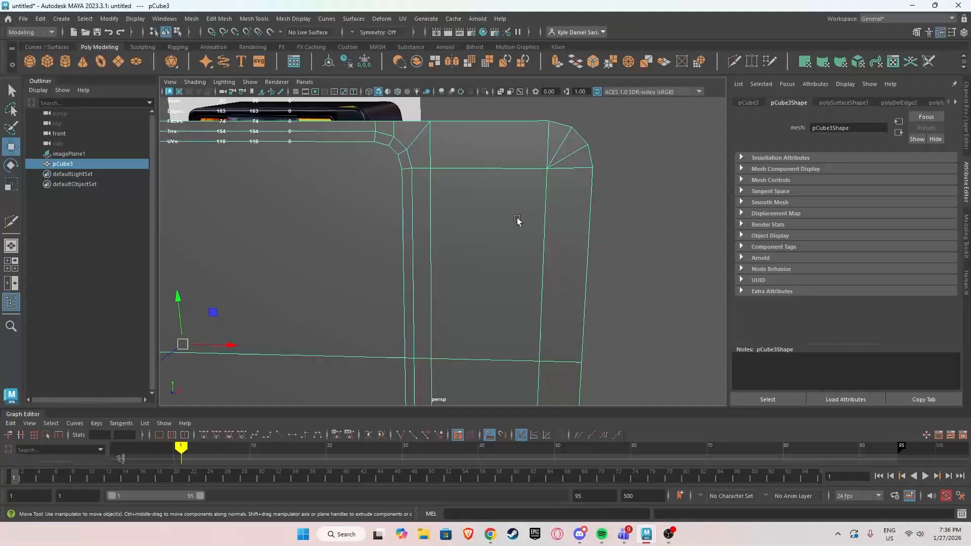
alt+right_drag(517, 219, 471, 221)
alt+middle_drag(472, 221, 459, 183)
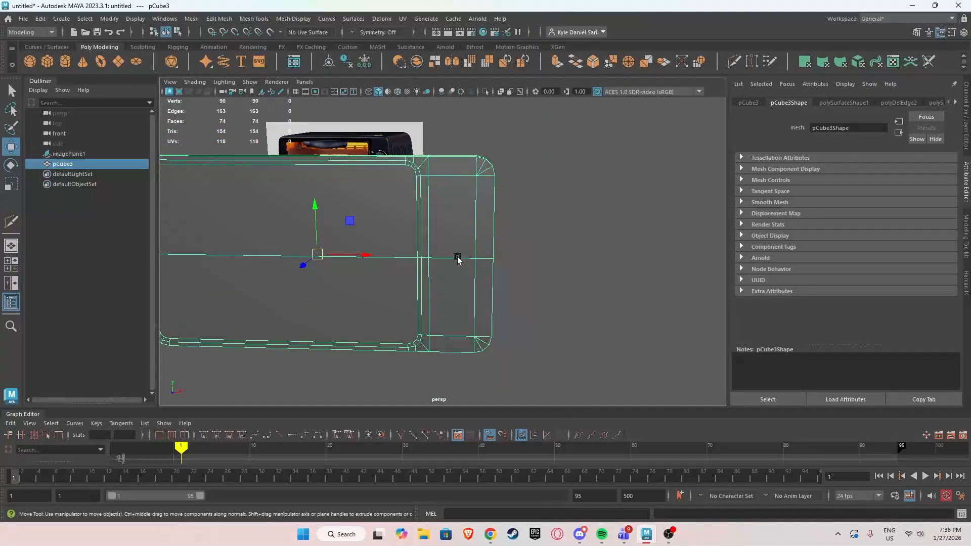
alt+middle_drag(457, 258, 468, 280)
right_drag(463, 209, 462, 240)
click(446, 188)
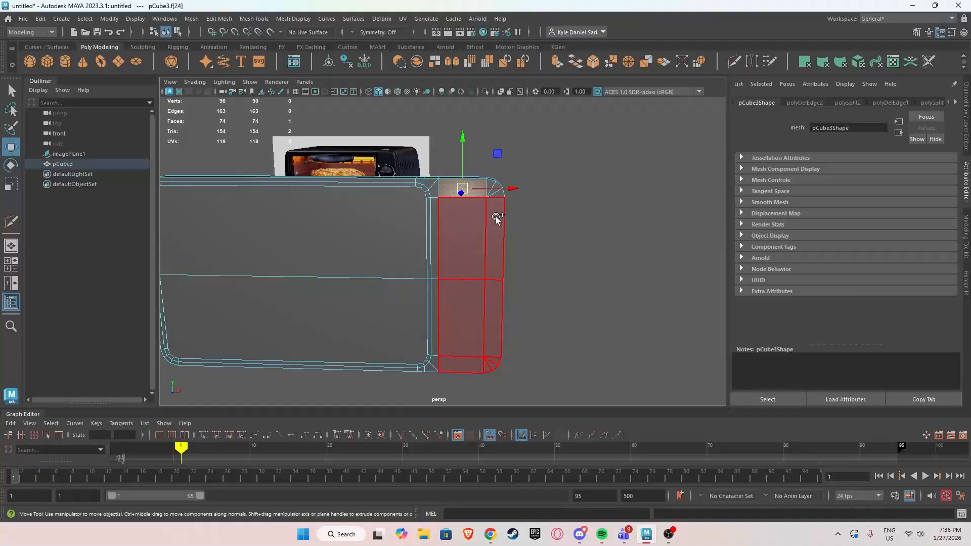
shift+double_click(486, 187)
scroll(488, 241, up, 3)
alt+drag(485, 243, 454, 261)
shift+right_drag(447, 228, 471, 258)
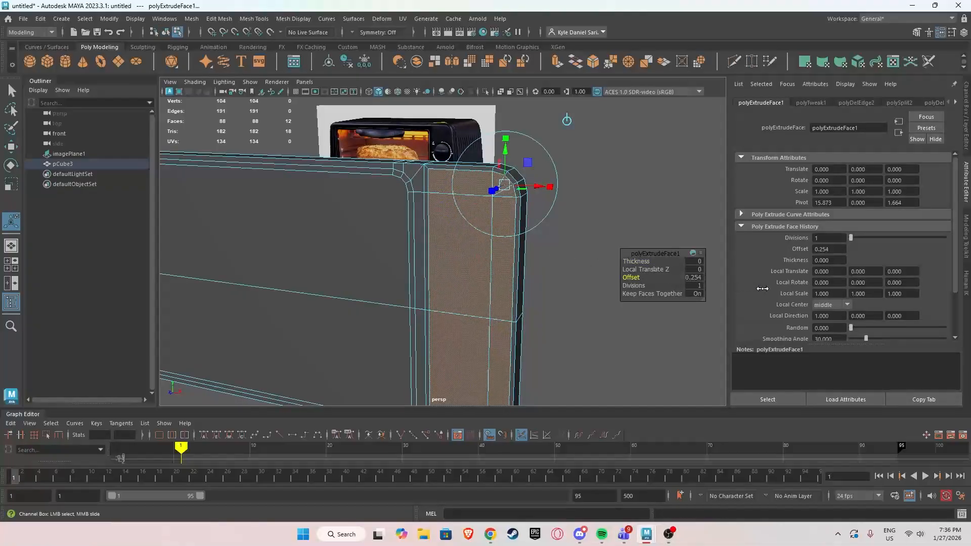
alt+drag(494, 252, 529, 240)
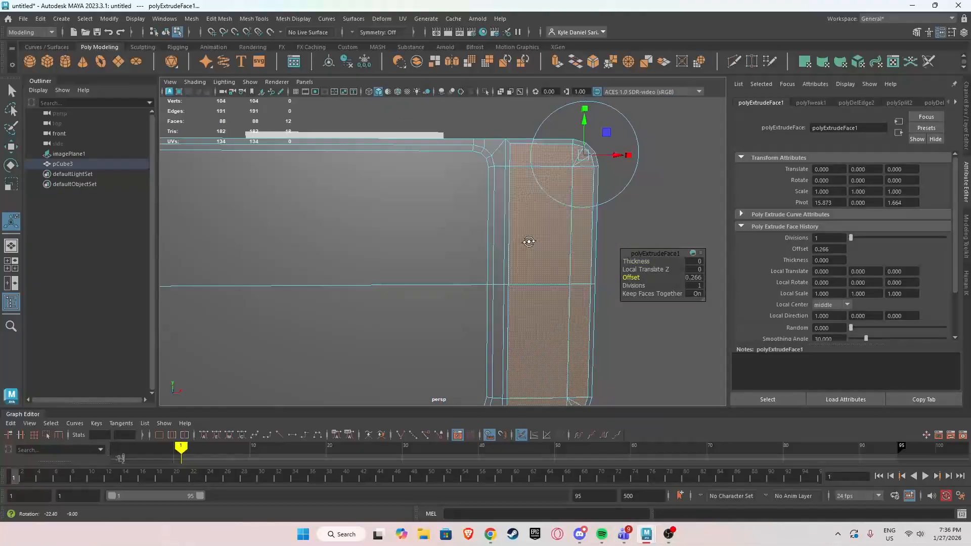
alt+right_drag(530, 242, 581, 257)
alt+drag(581, 256, 555, 279)
alt+drag(507, 258, 473, 230)
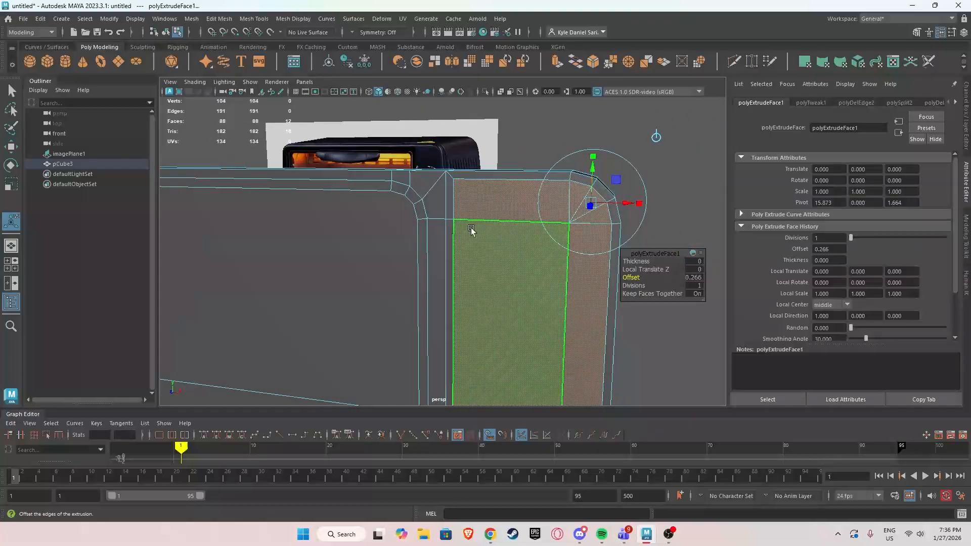
key(w)
Insert an edge loop around the outer door frame with Multi-Cut, between the frame border and the control panel.
right_drag(451, 194, 494, 187)
alt+drag(495, 187, 378, 192)
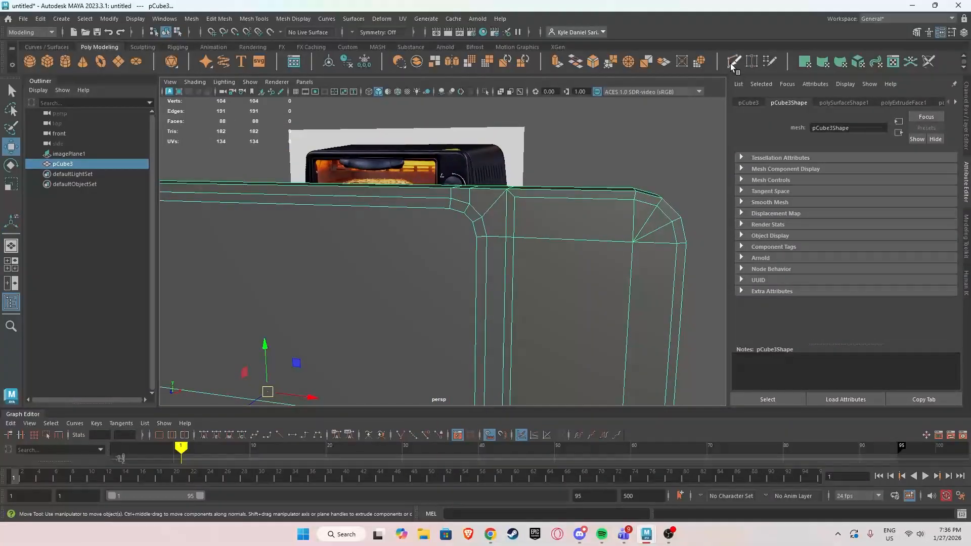
key(ctrl+shift+x)
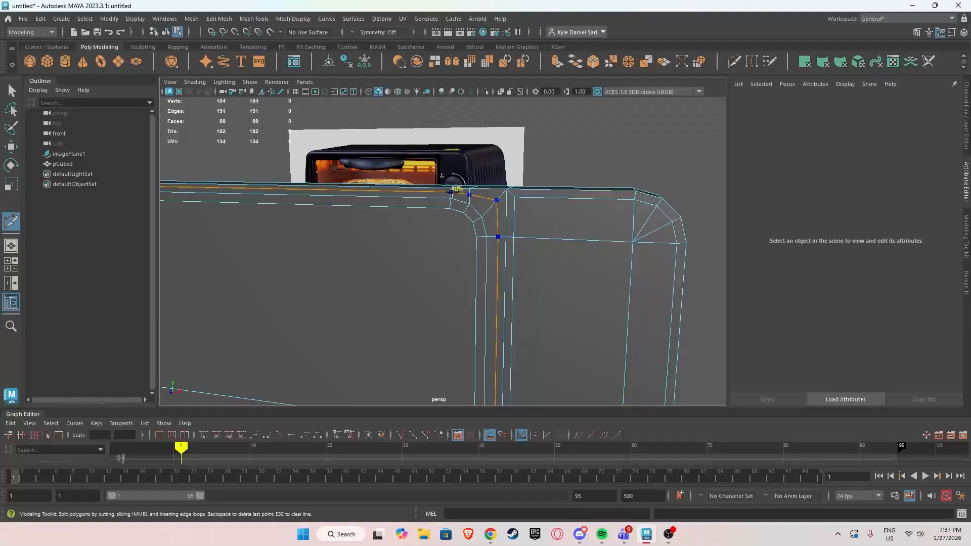
alt+middle_drag(502, 218, 475, 248)
scroll(475, 247, up, 5)
alt+drag(475, 247, 553, 229)
alt+middle_drag(625, 173, 598, 186)
click(601, 185)
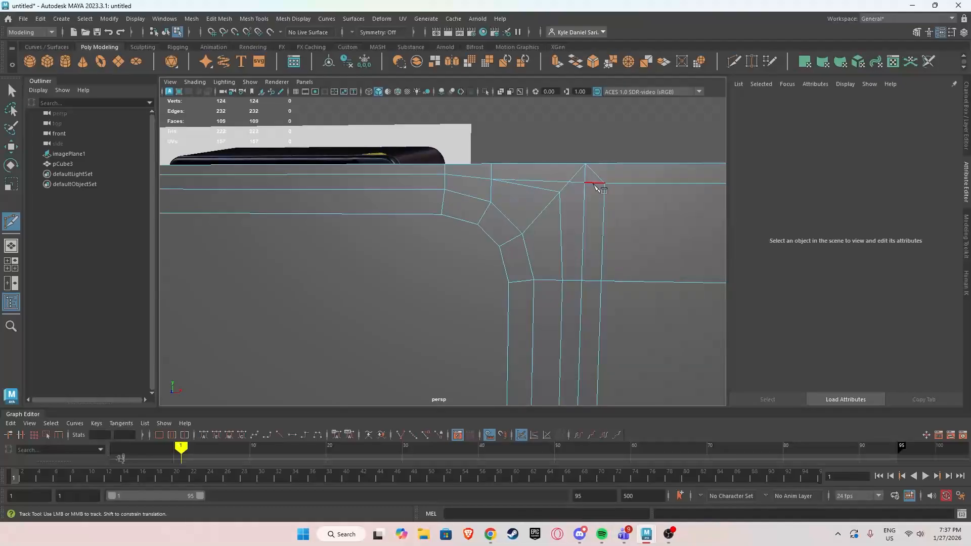
Select the new edge loop around the door frame and examine its flow at the lower corner beside the panel.
double_click(535, 191)
alt+middle_drag(542, 323, 515, 151)
scroll(513, 162, down, 4)
alt+middle_drag(478, 210, 464, 150)
scroll(464, 150, up, 5)
alt+middle_drag(556, 269, 499, 172)
scroll(521, 202, up, 1)
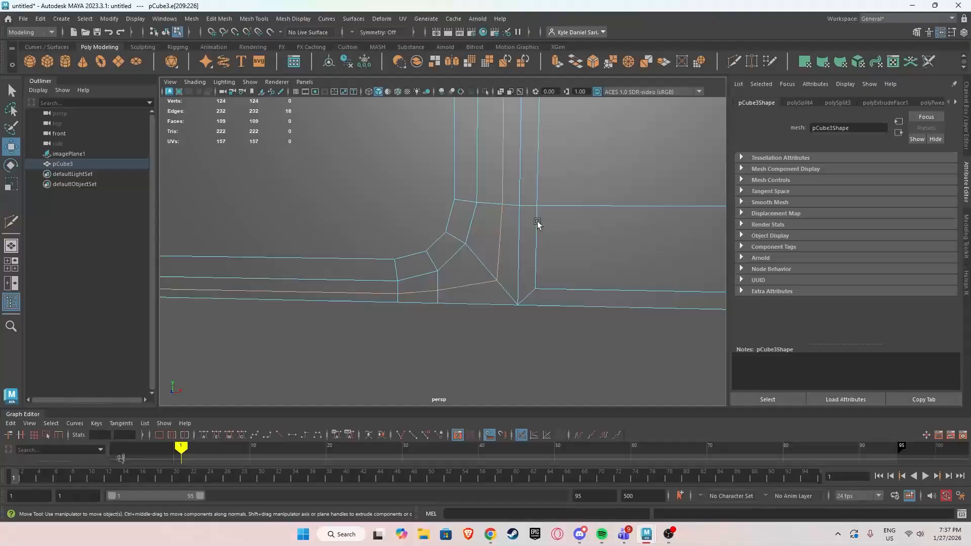
Delete the faces of the lower half of the oven body, below the horizontal center line.
scroll(579, 178, down, 8)
alt+middle_drag(491, 103, 533, 167)
scroll(516, 217, down, 8)
scroll(435, 230, up, 4)
right_drag(435, 231, 442, 256)
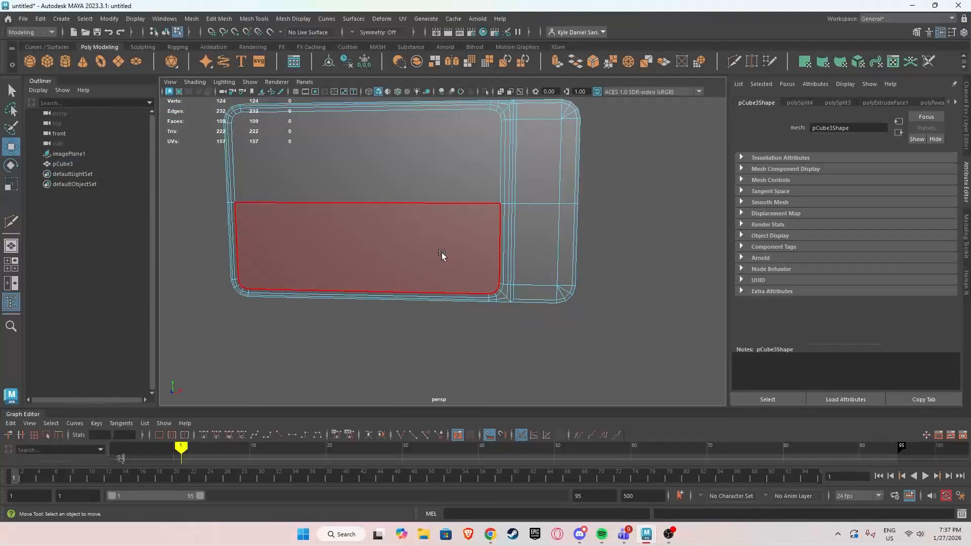
drag(429, 321, 698, 380)
key(Delete)
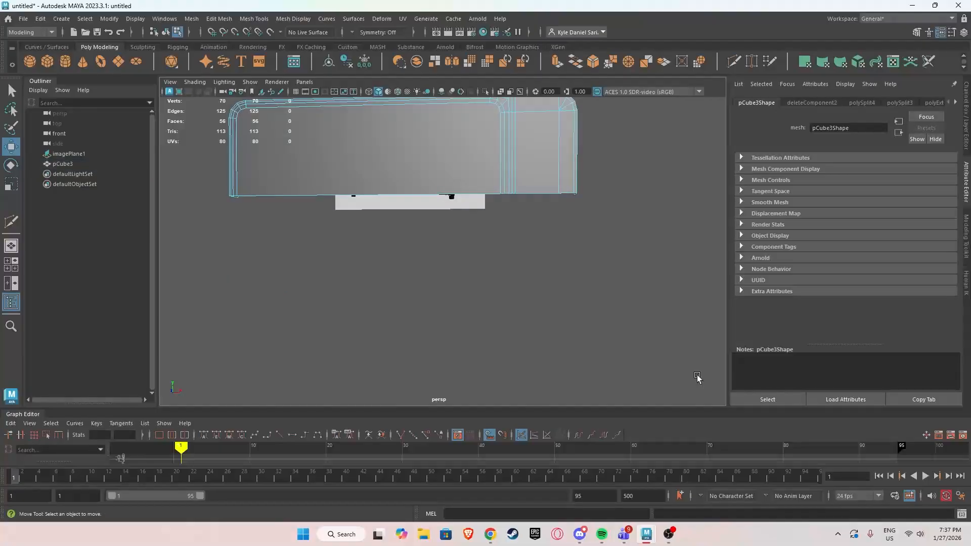
Try to delete the short edge between the door-frame corner and the control panel's inset corner.
alt+middle_drag(572, 190, 548, 296)
scroll(632, 278, up, 5)
alt+drag(670, 272, 644, 260)
scroll(644, 260, up, 4)
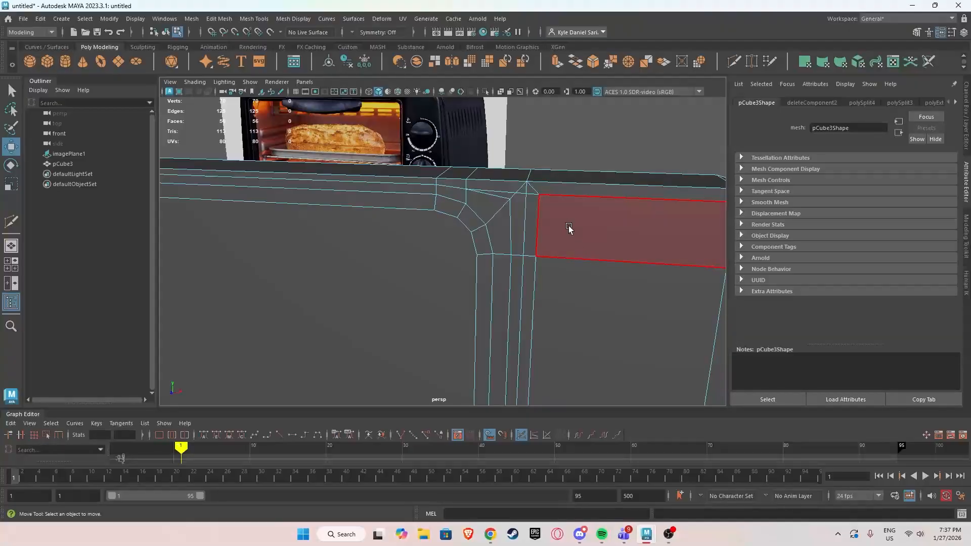
alt+middle_drag(569, 198, 496, 228)
alt+drag(497, 228, 568, 223)
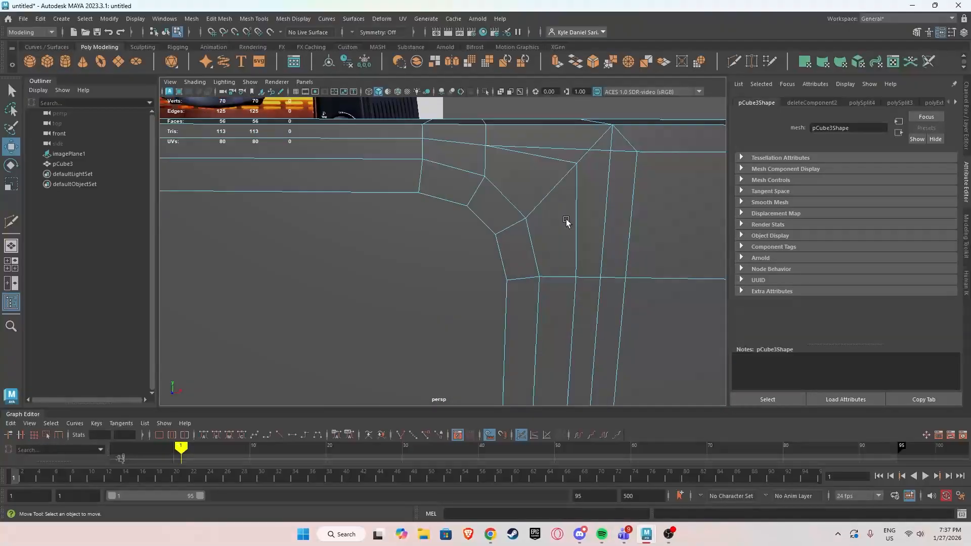
alt+middle_drag(568, 223, 572, 236)
alt+right_drag(572, 236, 509, 226)
alt+drag(512, 234, 510, 228)
right_drag(485, 201, 484, 181)
click(495, 178)
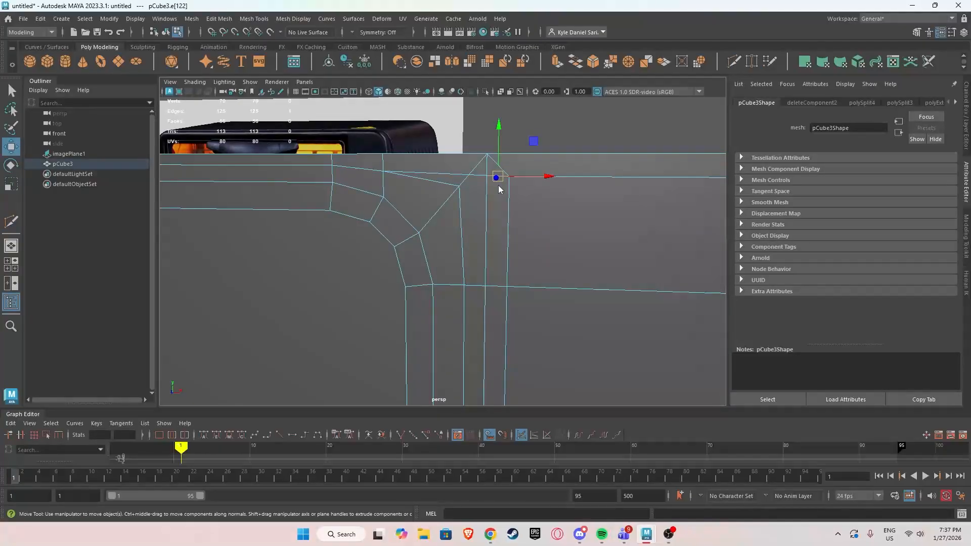
shift+right_drag(499, 189, 484, 182)
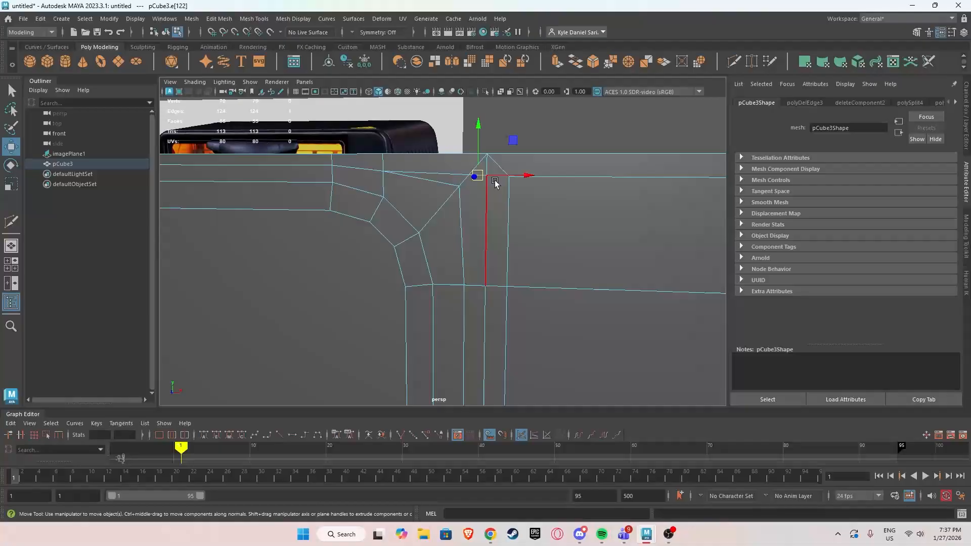
key(ctrl+z)
alt+drag(527, 167, 498, 193)
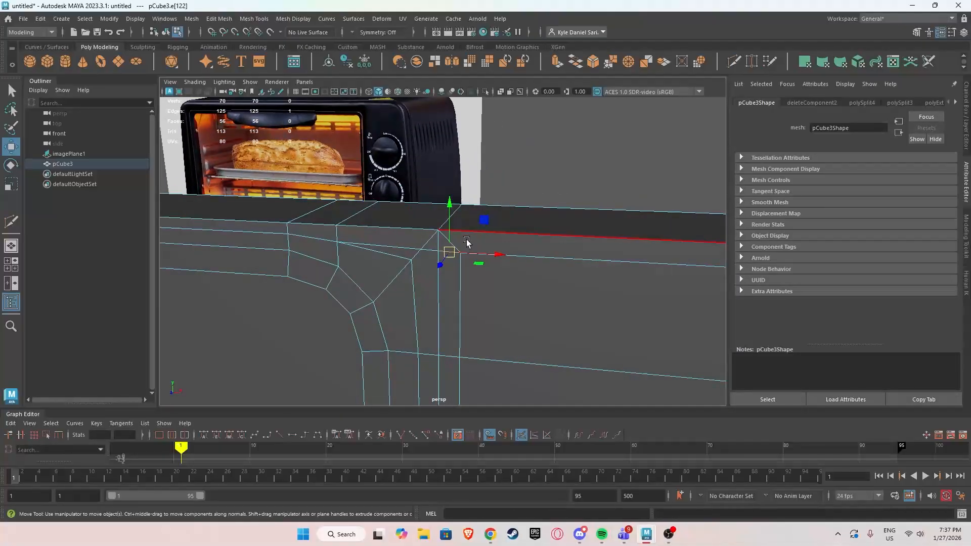
key(Delete)
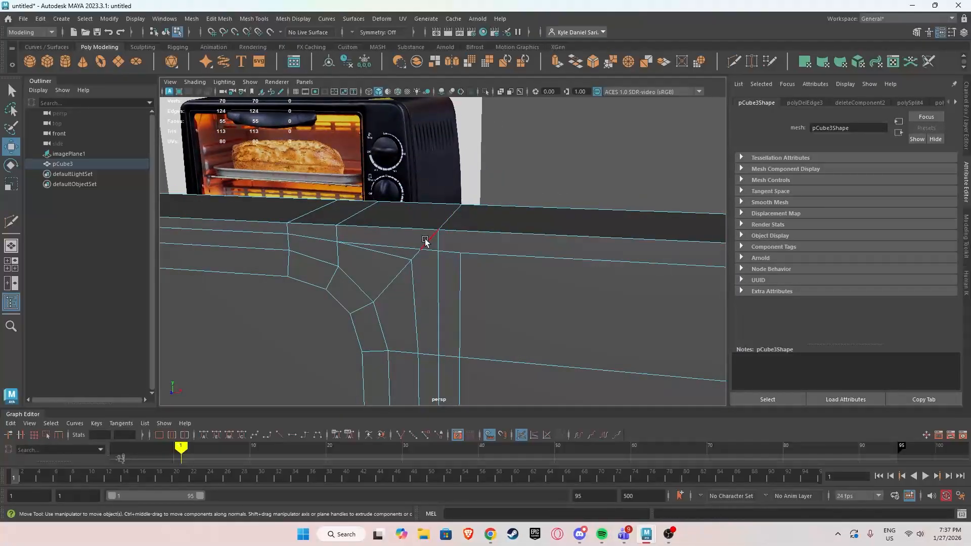
alt+drag(456, 262, 534, 246)
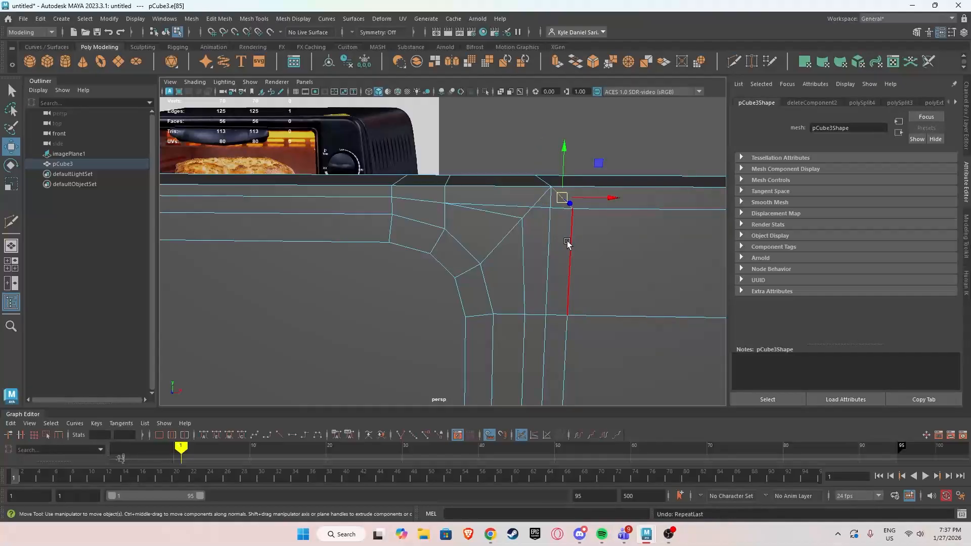
Snap the inset border's door-side vertices onto the neighboring vertical edge line and merge the overlapping vertices.
right_drag(584, 213, 541, 209)
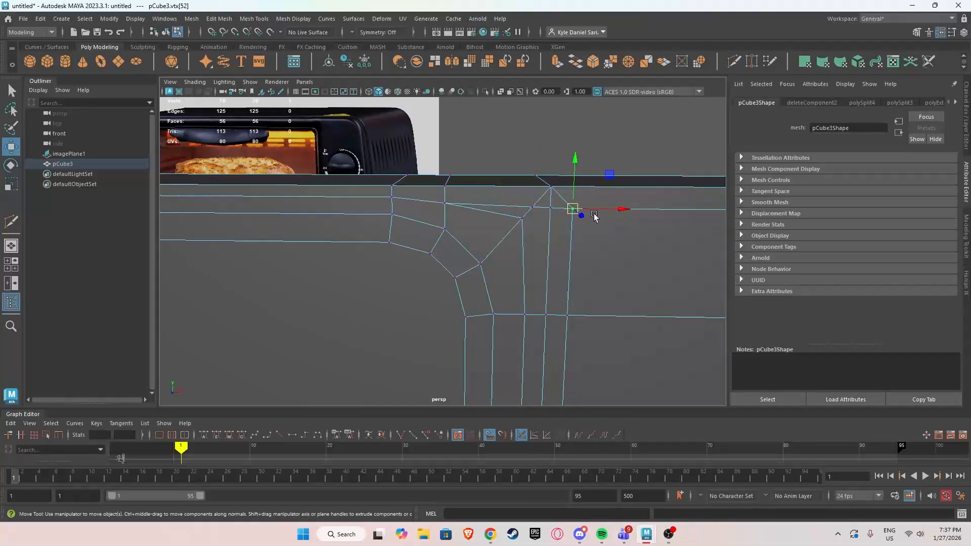
drag(594, 210, 553, 211)
alt+middle_drag(577, 323, 536, 239)
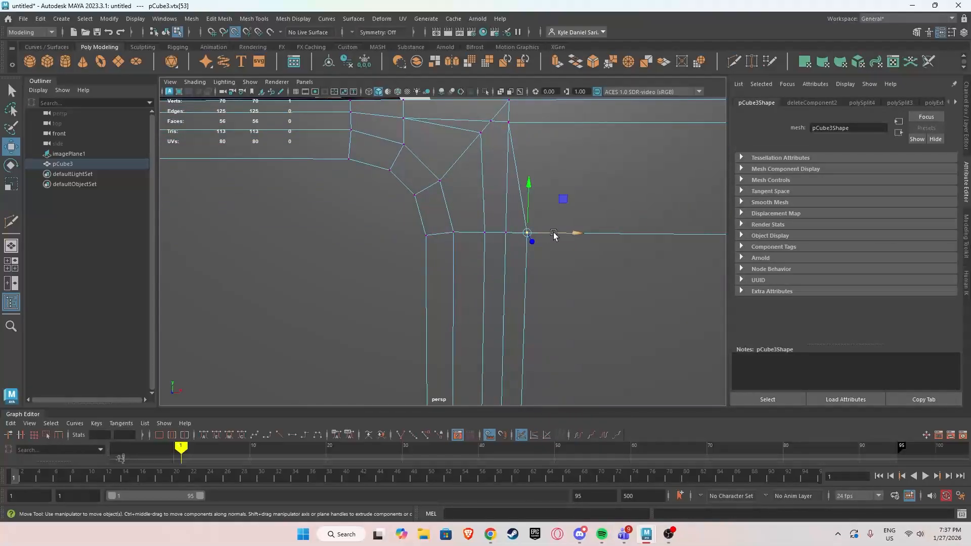
drag(554, 233, 533, 235)
scroll(533, 279, down, 5)
alt+middle_drag(535, 313, 505, 187)
scroll(509, 244, up, 2)
alt+middle_drag(511, 243, 509, 152)
scroll(501, 217, up, 3)
scroll(476, 221, down, 5)
alt+middle_drag(476, 225, 475, 379)
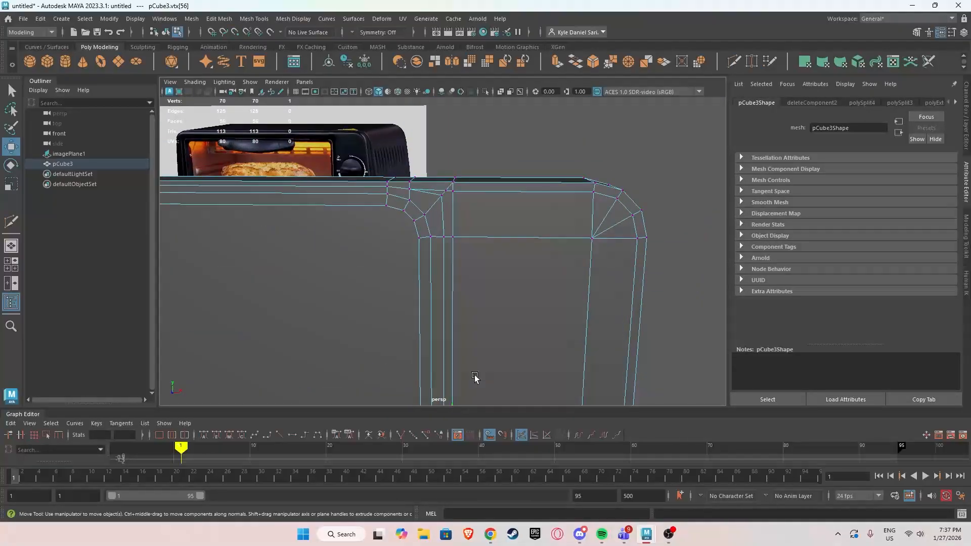
alt+middle_drag(445, 273, 450, 221)
scroll(460, 204, down, 3)
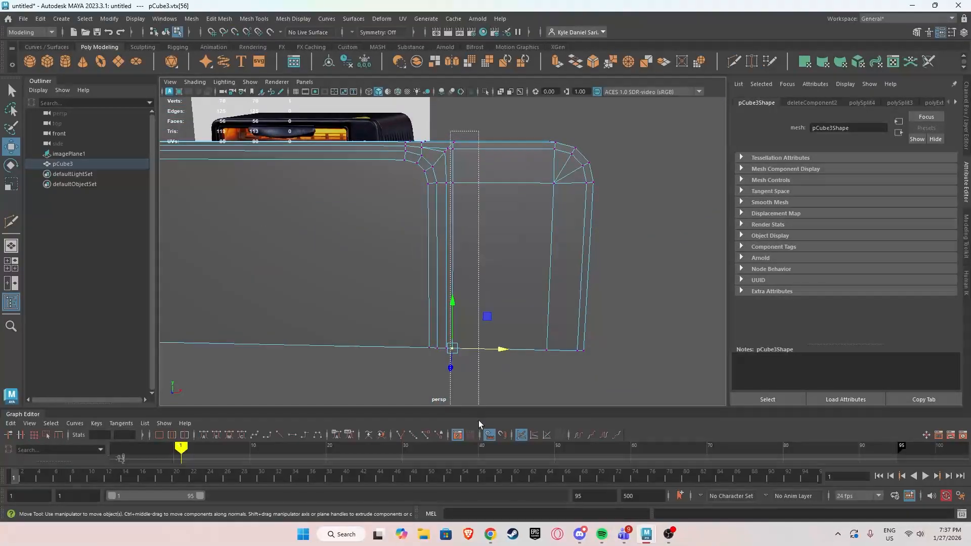
shift+right_drag(463, 212, 488, 159)
alt+middle_drag(435, 169, 443, 248)
alt+right_drag(442, 248, 595, 262)
alt+middle_drag(487, 223, 489, 255)
key(w)
Snap the inserted loop's corner and vertical-side vertices onto the control panel's edge line and merge them.
mouse_move(490, 256)
alt+mouse_down()
mouse_move(460, 258)
mouse_move(489, 257)
alt+mouse_up()
alt+middle_drag(453, 225, 450, 224)
click(490, 196)
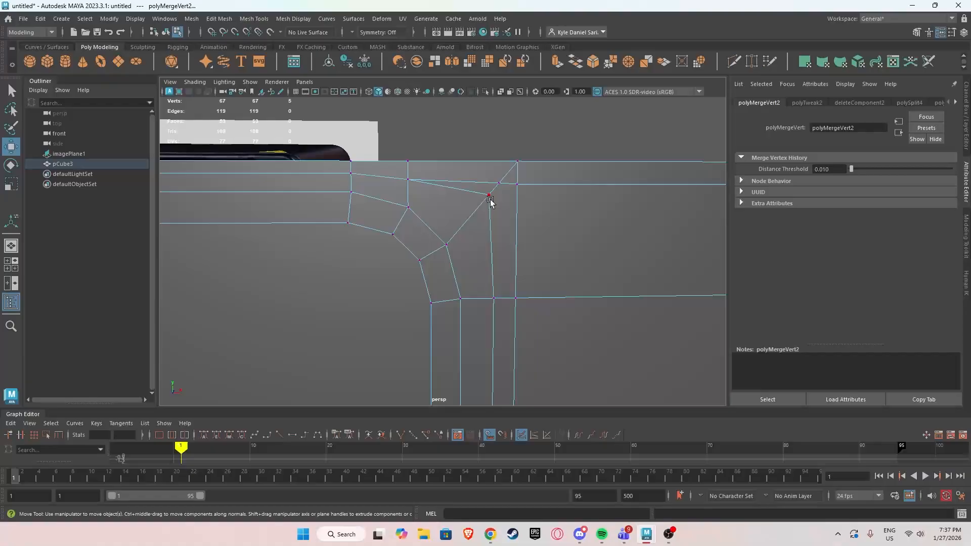
click(491, 197)
drag(491, 197, 526, 187)
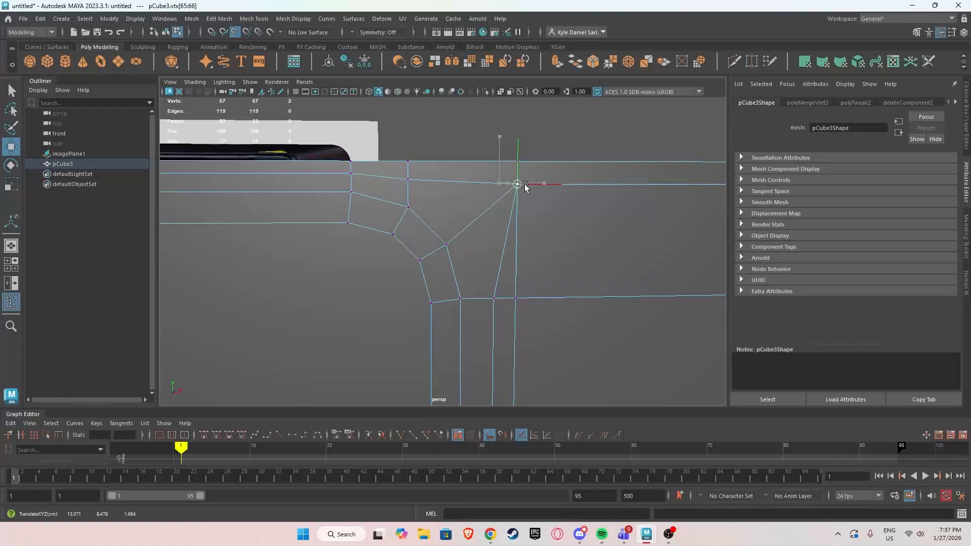
alt+middle_drag(520, 322, 457, 226)
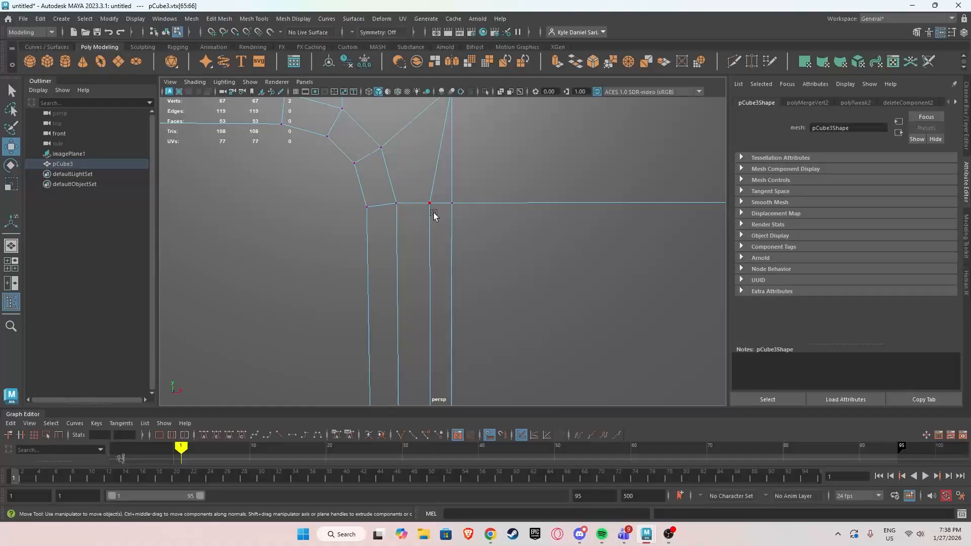
drag(454, 204, 457, 204)
alt+middle_drag(462, 324, 461, 217)
click(455, 307)
alt+right_drag(493, 308, 459, 152)
alt+middle_drag(457, 189, 457, 223)
alt+right_drag(458, 223, 518, 221)
alt+middle_drag(518, 221, 522, 247)
scroll(449, 216, up, 3)
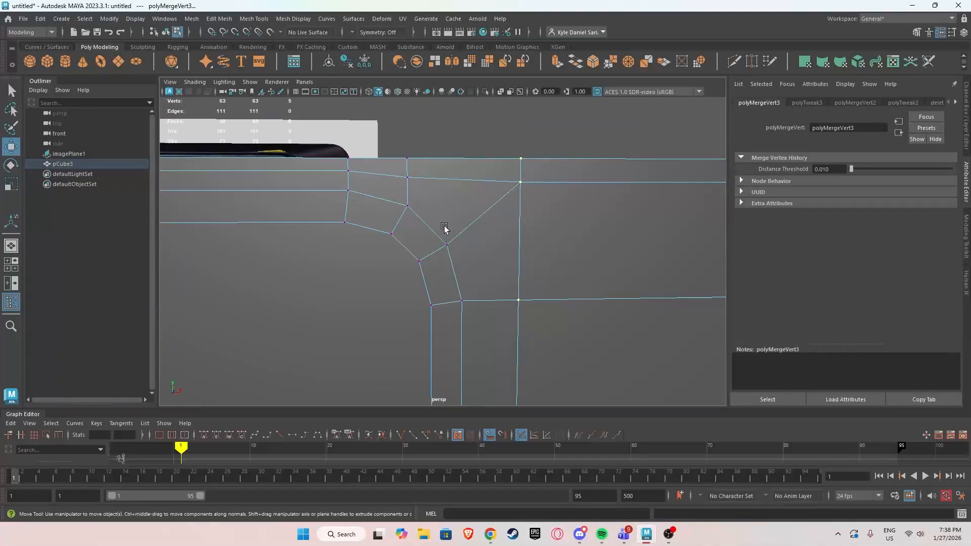
Align the vertices of the inserted edge row along the top of the door frame to the same height.
alt+middle_drag(407, 180, 446, 189)
click(493, 191)
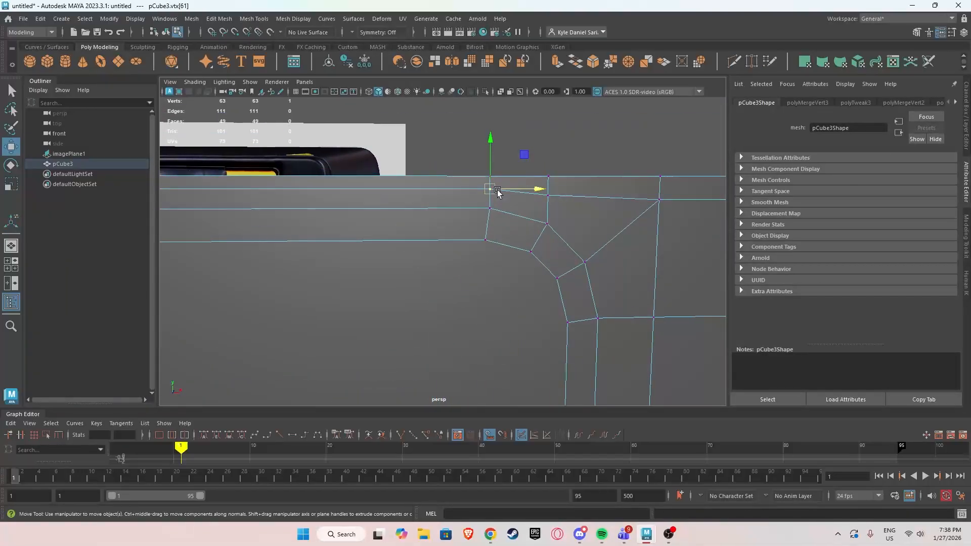
alt+drag(470, 203, 447, 212)
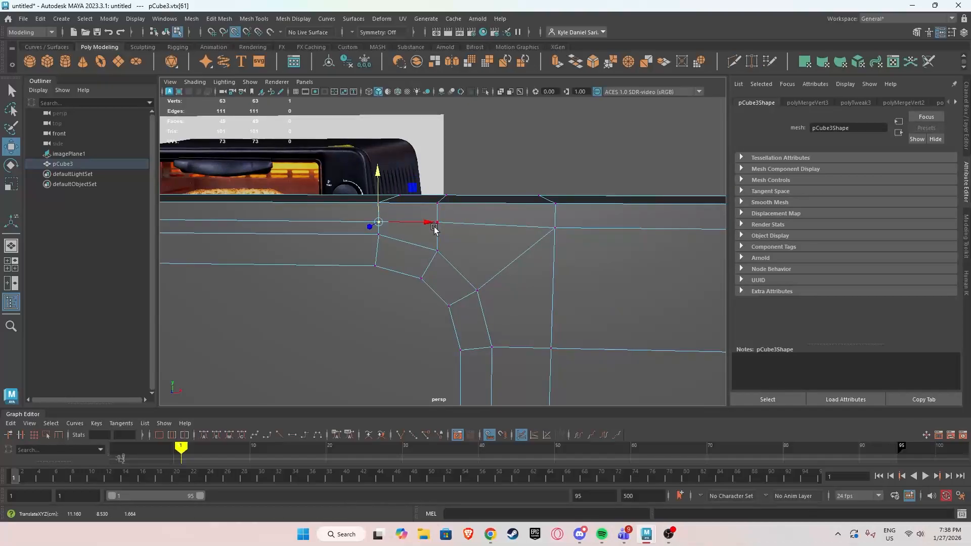
drag(554, 209, 435, 222)
scroll(531, 239, down, 1)
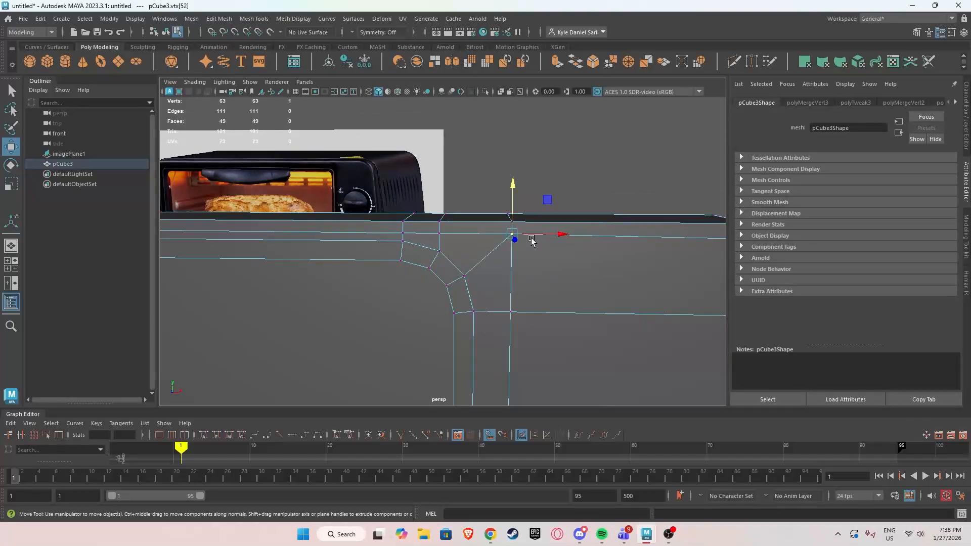
alt+middle_drag(531, 240, 493, 227)
scroll(468, 229, down, 1)
scroll(468, 233, down, 1)
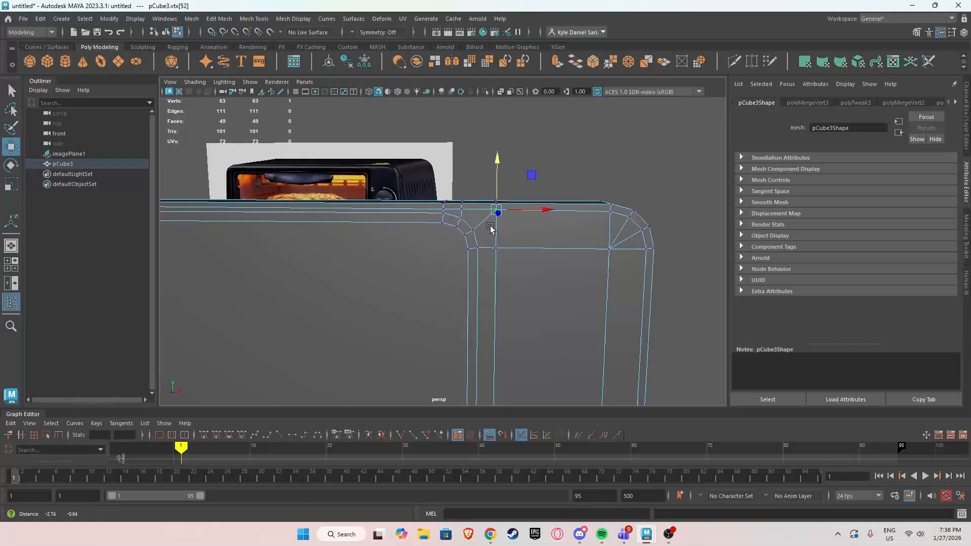
Examine the upper door-frame corner in smooth preview, then compare it with the base mesh.
scroll(597, 238, up, 2)
alt+drag(552, 237, 537, 237)
key(3)
right_drag(492, 194, 546, 144)
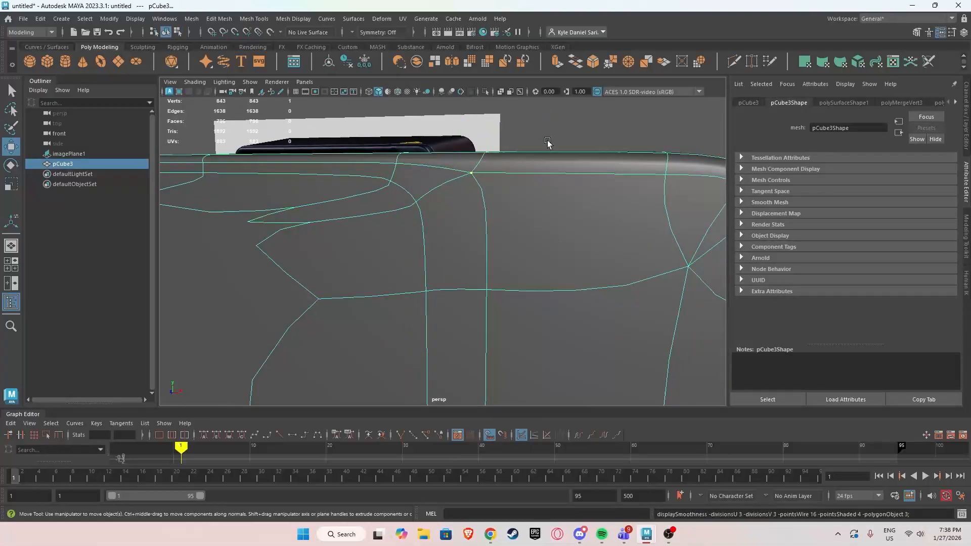
click(547, 140)
alt+drag(547, 143, 521, 251)
click(520, 252)
scroll(521, 251, up, 4)
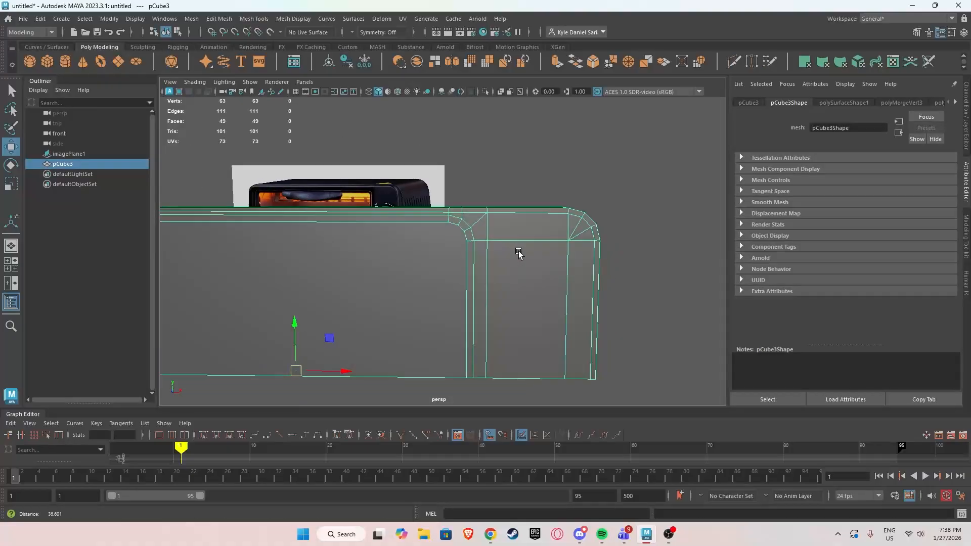
Move the half body's pivot to the bottom of its open side and duplicate the mesh.
alt+right_drag(546, 241, 582, 246)
alt+drag(581, 246, 455, 265)
drag(292, 284, 480, 267)
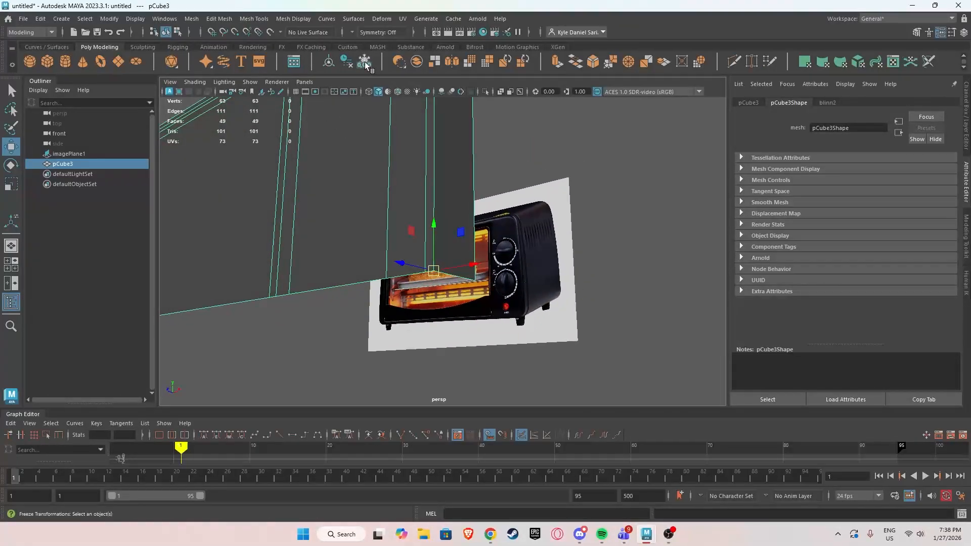
click(966, 111)
key(ctrl+d)
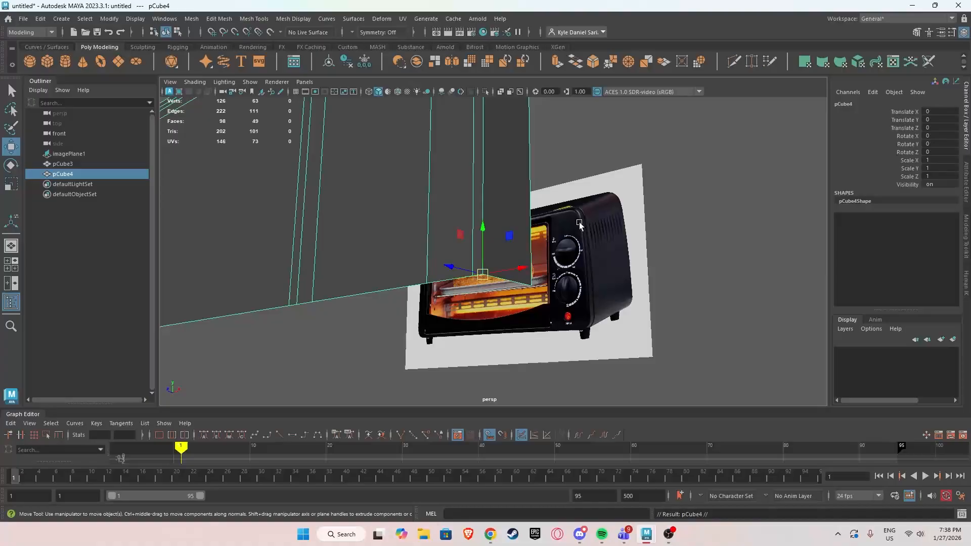
Mirror the duplicated half vertically about its pivot by giving it a negative Y scale.
alt+drag(580, 222, 575, 235)
scroll(575, 235, down, 5)
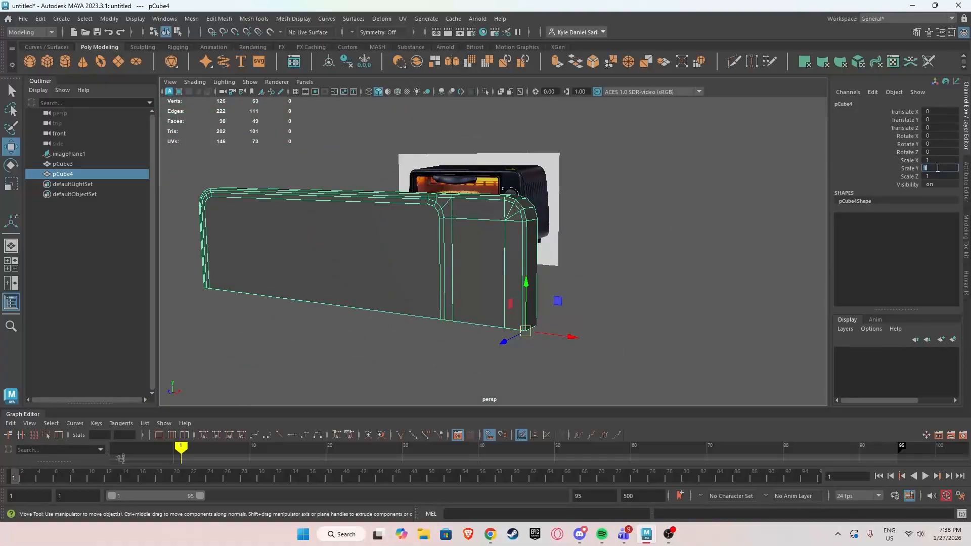
key(Return)
Combine the upper and lower halves into one mesh and delete its construction history.
shift+click(477, 264)
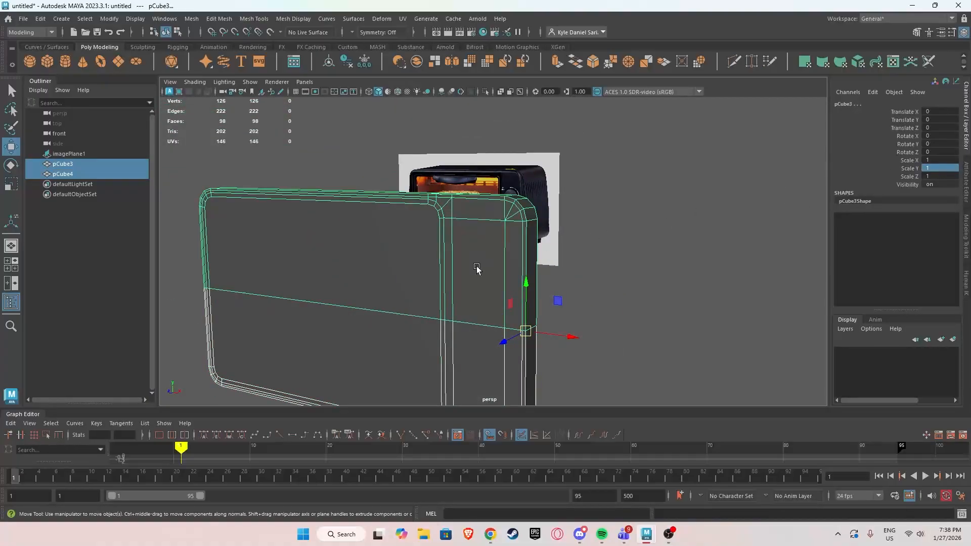
shift+right_drag(487, 243, 458, 456)
scroll(405, 278, up, 3)
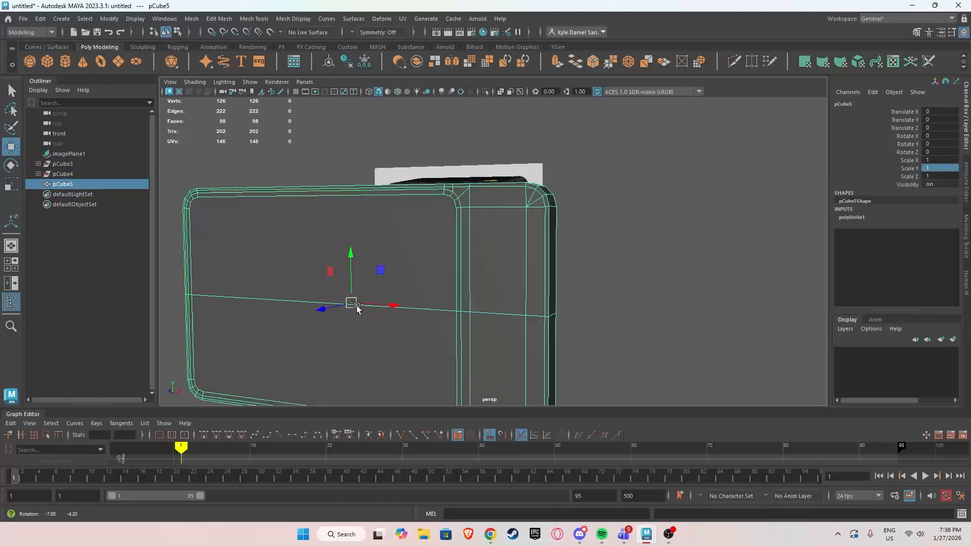
click(348, 59)
Merge the overlapping vertices along the horizontal centre seam of the combined body.
alt+middle_drag(291, 261, 305, 187)
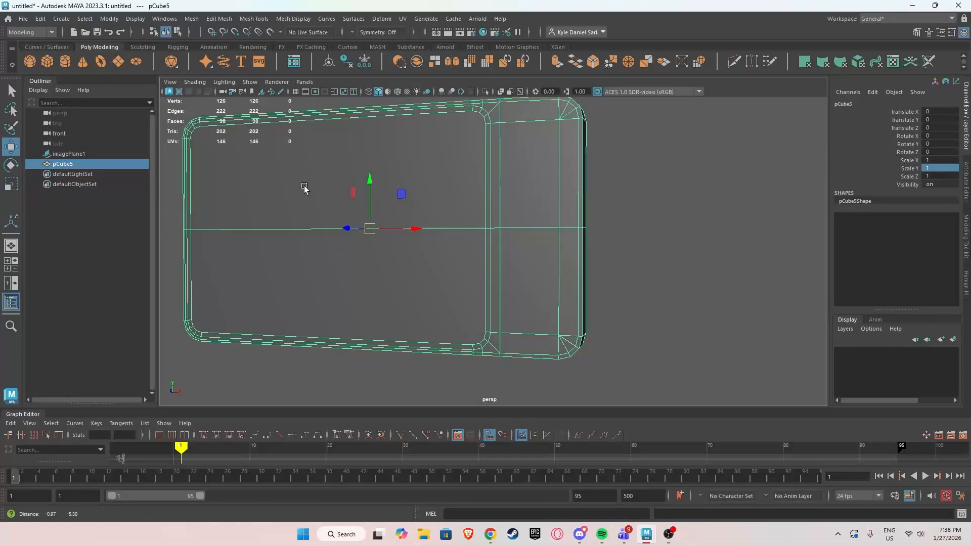
right_drag(385, 227, 310, 229)
mouse_move(310, 231)
alt+mouse_down()
mouse_move(325, 233)
mouse_move(310, 239)
alt+mouse_up()
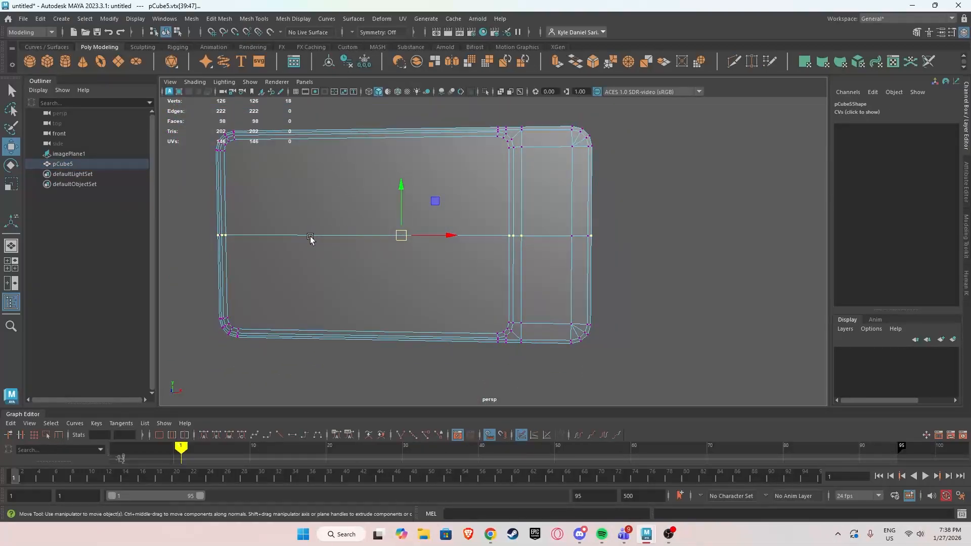
shift+right_drag(448, 230, 531, 180)
Examine the merged body in smooth preview, then compare the base mesh with the toaster oven reference image.
key(3)
click(602, 211)
alt+drag(601, 212, 590, 234)
click(405, 225)
key(1)
alt+drag(397, 224, 418, 223)
scroll(472, 221, up, 4)
scroll(476, 257, down, 6)
alt+middle_drag(418, 223, 521, 274)
scroll(521, 273, up, 4)
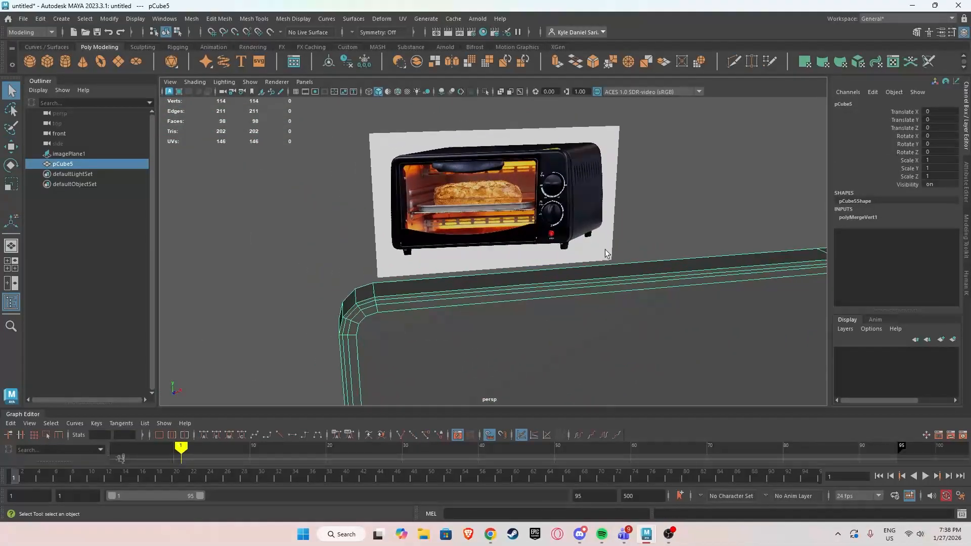
alt+drag(360, 185, 392, 195)
alt+drag(529, 329, 409, 252)
Extrude the upper and lower door faces together with an inward offset of about 0.19.
key(w)
right_drag(420, 233, 418, 264)
scroll(416, 261, down, 4)
click(418, 261)
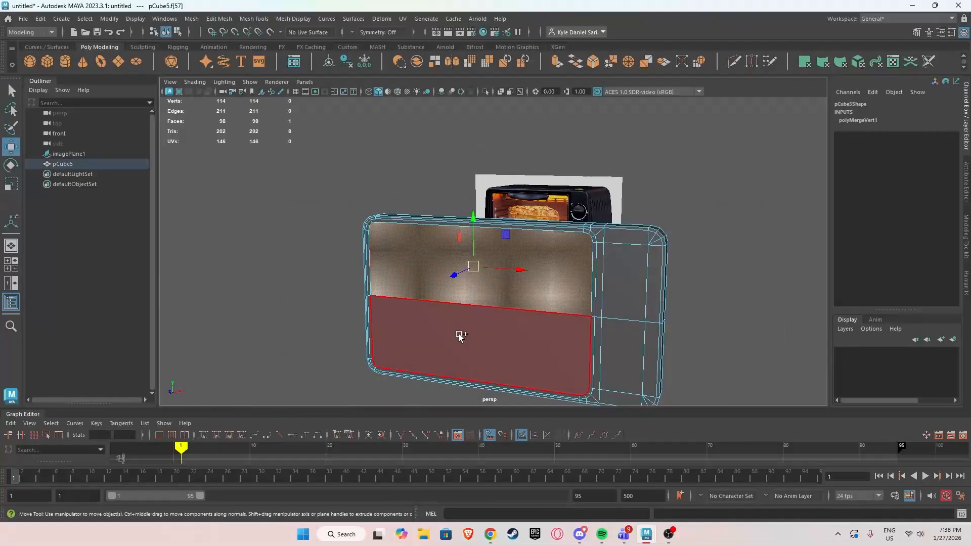
shift+click(459, 336)
alt+drag(459, 336, 460, 282)
scroll(445, 325, up, 2)
shift+right_drag(439, 243, 434, 212)
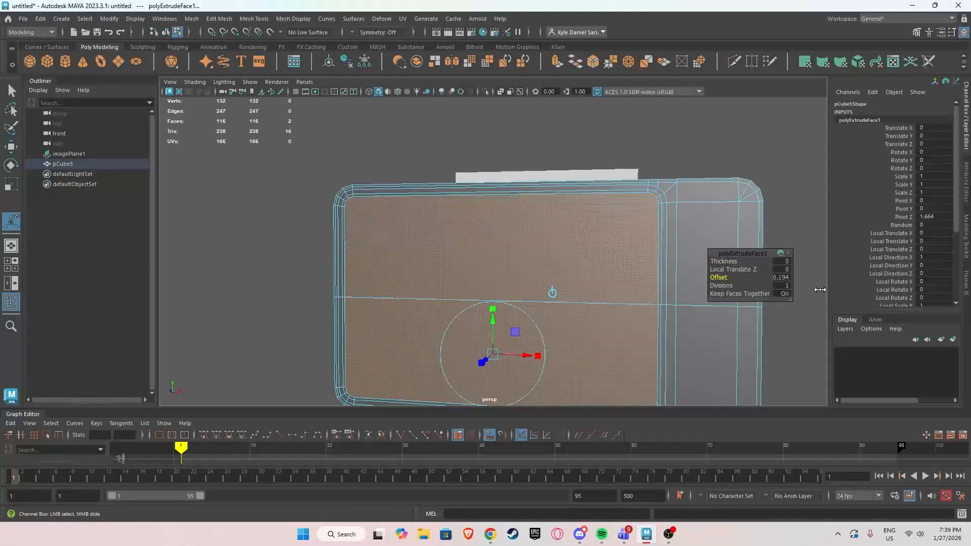
alt+drag(501, 281, 472, 290)
alt+middle_drag(472, 289, 511, 275)
Extrude the inset door faces back into the body to recess the door panel.
key(w)
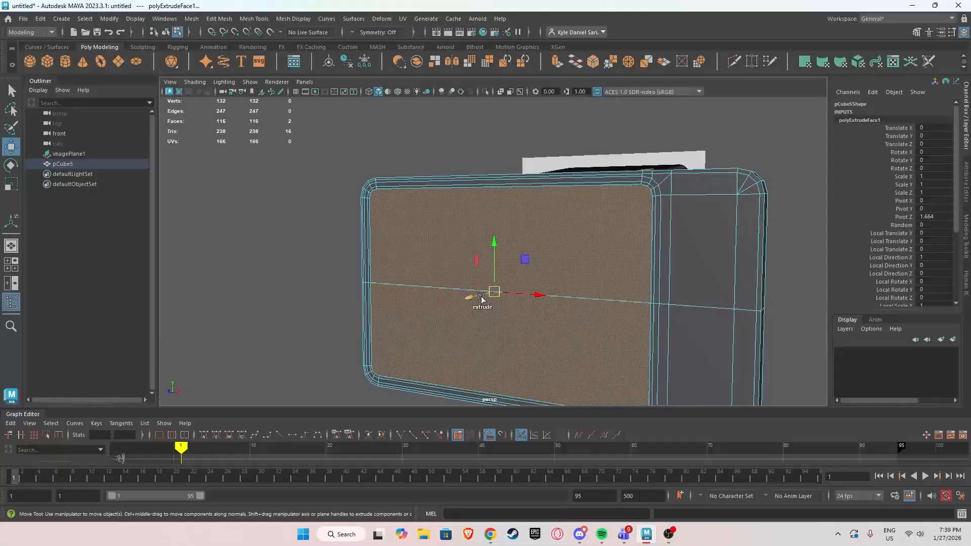
shift+right_drag(494, 252, 497, 281)
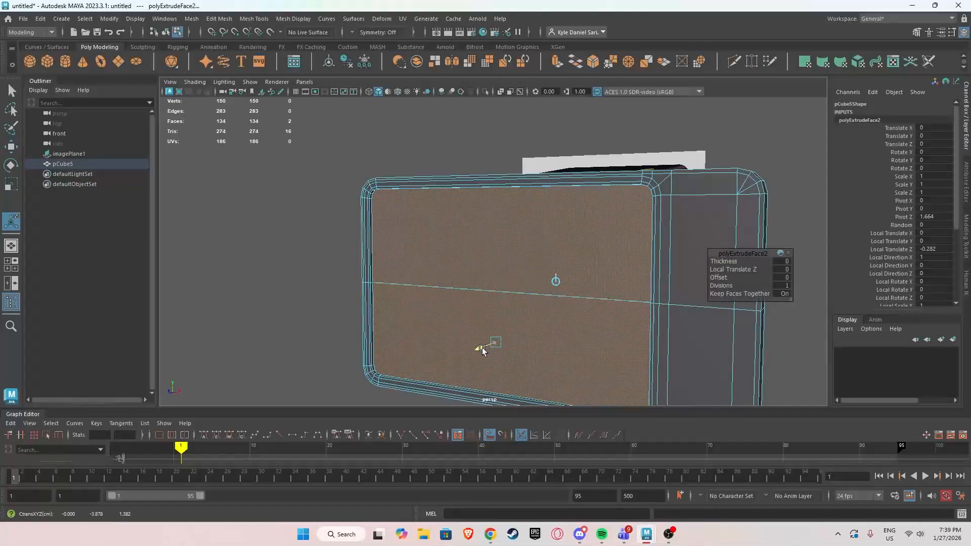
drag(483, 349, 483, 349)
mouse_move(470, 300)
alt+mouse_down()
mouse_move(450, 319)
mouse_move(488, 304)
alt+mouse_up()
Extrude the recessed door faces again with an offset of about 0.09 and check the recess in smooth preview.
shift+right_drag(540, 256, 537, 274)
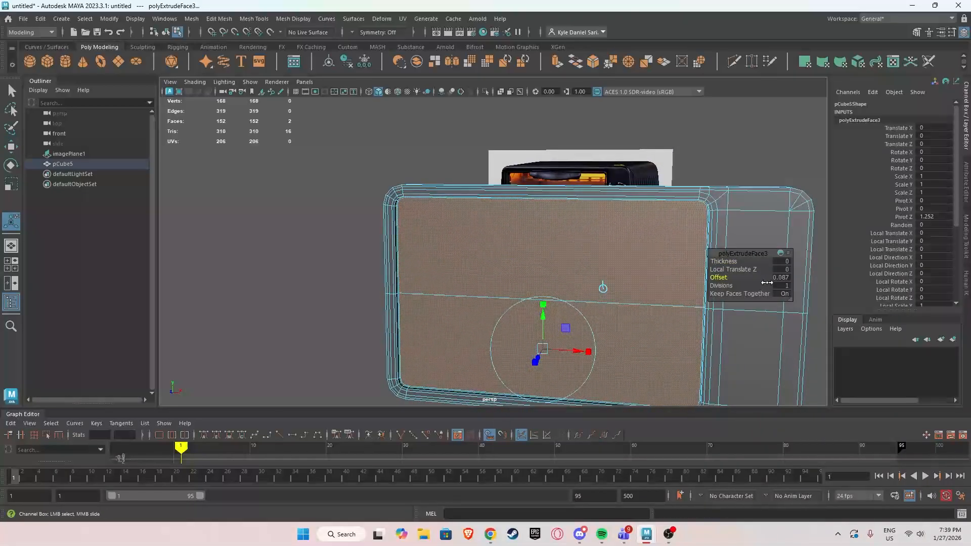
drag(767, 283, 514, 226)
right_drag(514, 226, 530, 187)
key(3)
click(345, 215)
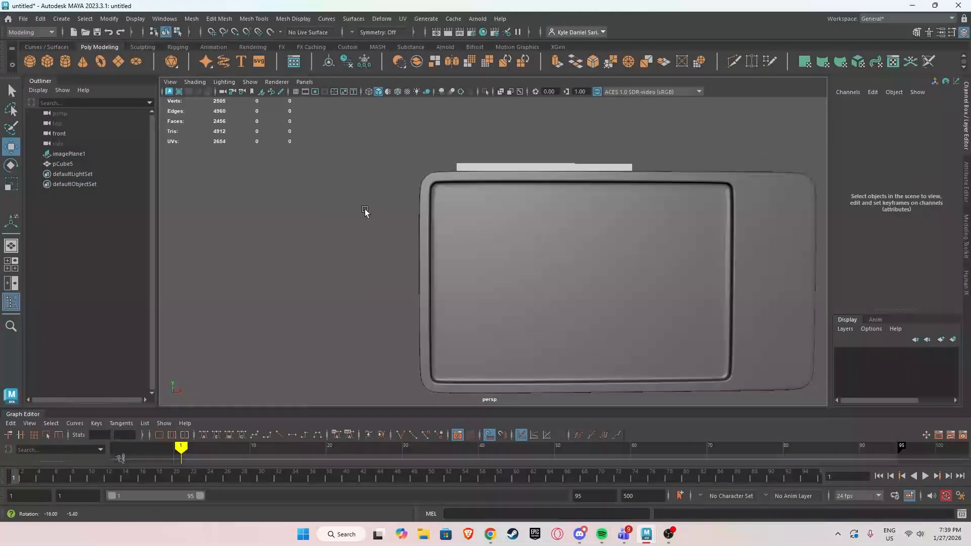
alt+drag(366, 212, 445, 253)
click(568, 245)
key(1)
Extrude the open rear border edge loop backward to deepen the body, and switch to the front view.
right_drag(445, 253, 437, 219)
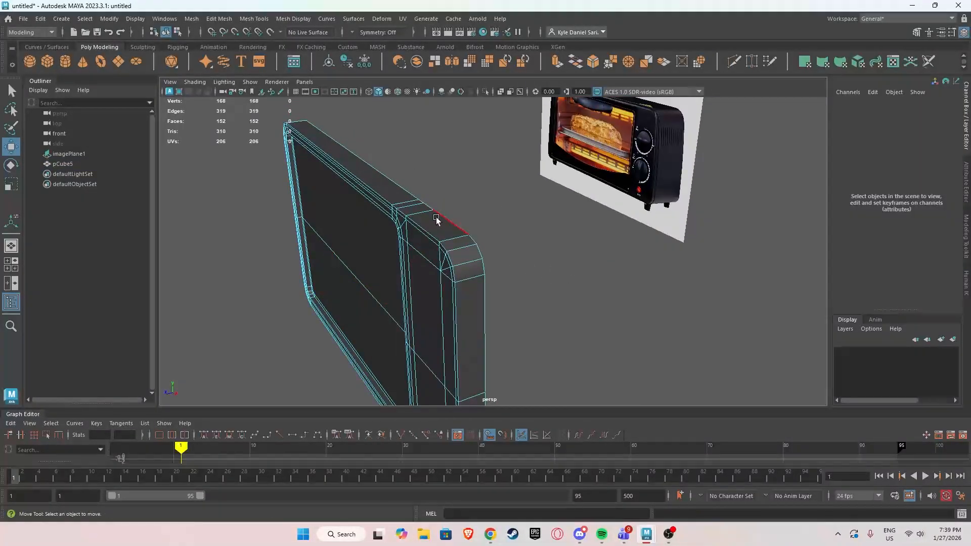
double_click(436, 219)
alt+drag(437, 219, 369, 229)
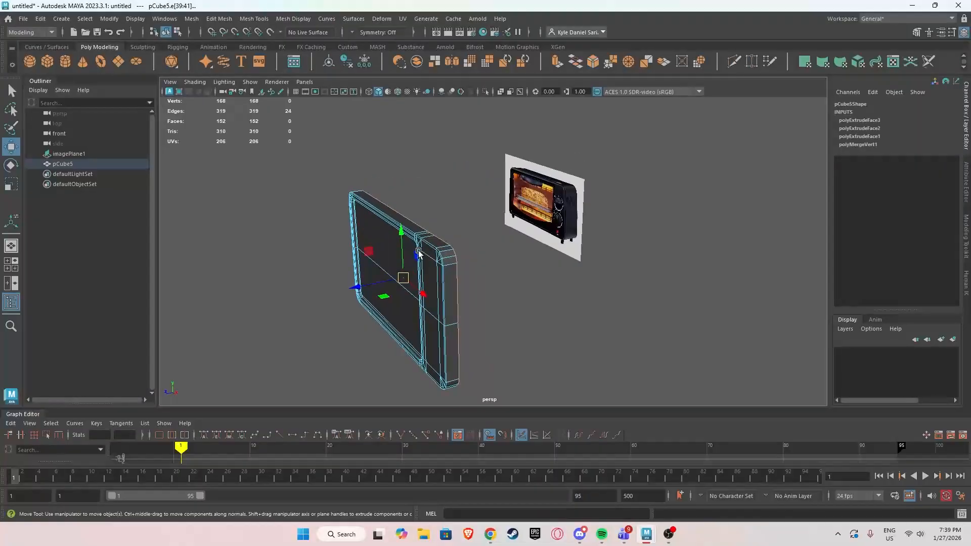
alt+drag(419, 252, 412, 280)
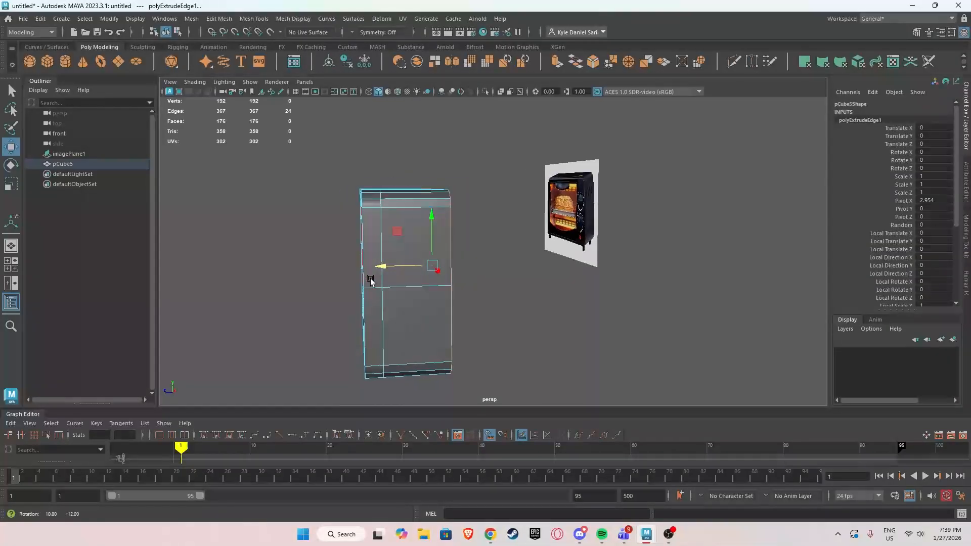
alt+drag(371, 285, 525, 230)
alt+drag(526, 277, 503, 302)
key(space)
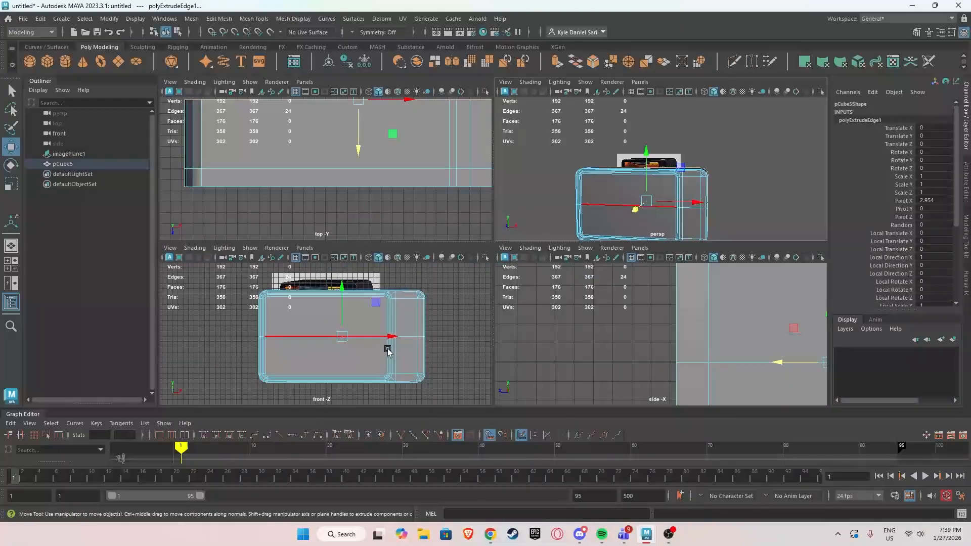
key(space)
alt+middle_drag(436, 228, 441, 232)
Try to rotate and horizontally scale the vertices along both outer sides of the body.
key(F9)
drag(323, 137, 454, 358)
shift+drag(761, 459, 761, 458)
key(e)
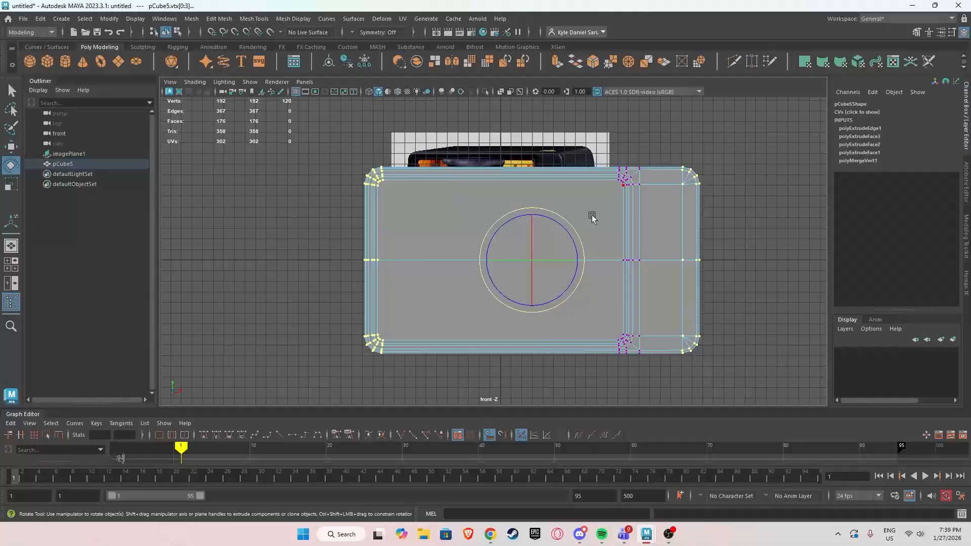
drag(590, 212, 563, 217)
key(ctrl+z)
key(r)
drag(577, 260, 574, 259)
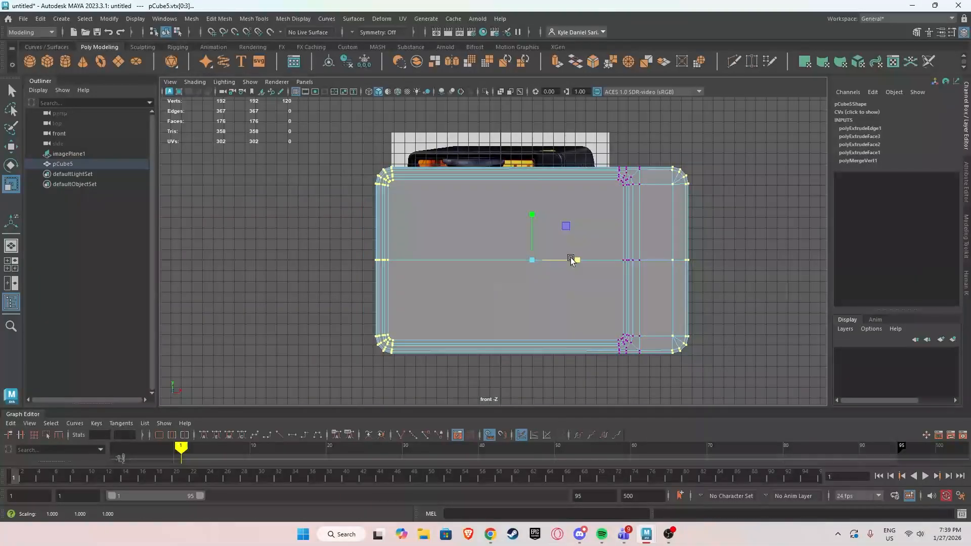
key(ctrl+z)
Try to rotate the vertices along the door-side end of the body.
key(w)
drag(313, 137, 391, 403)
key(e)
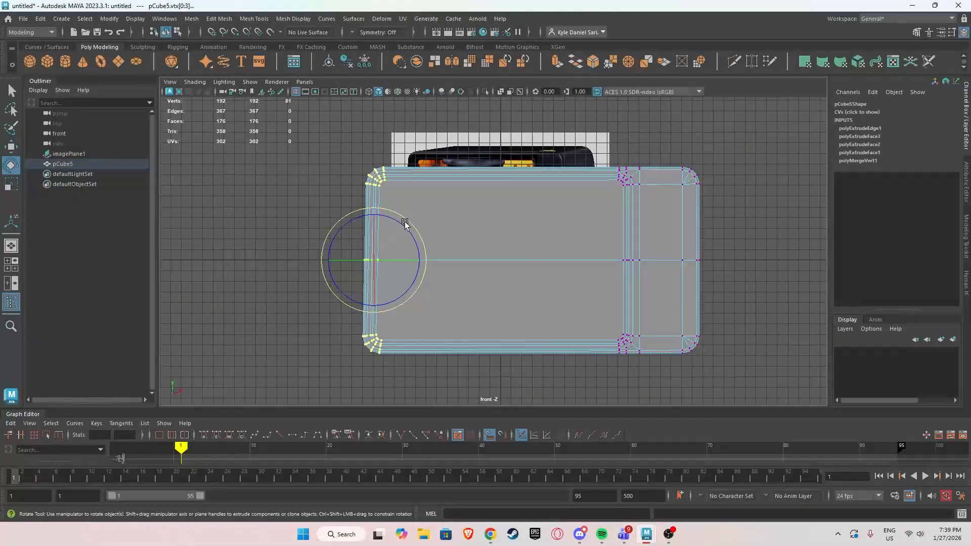
drag(405, 223, 406, 225)
key(ctrl+z)
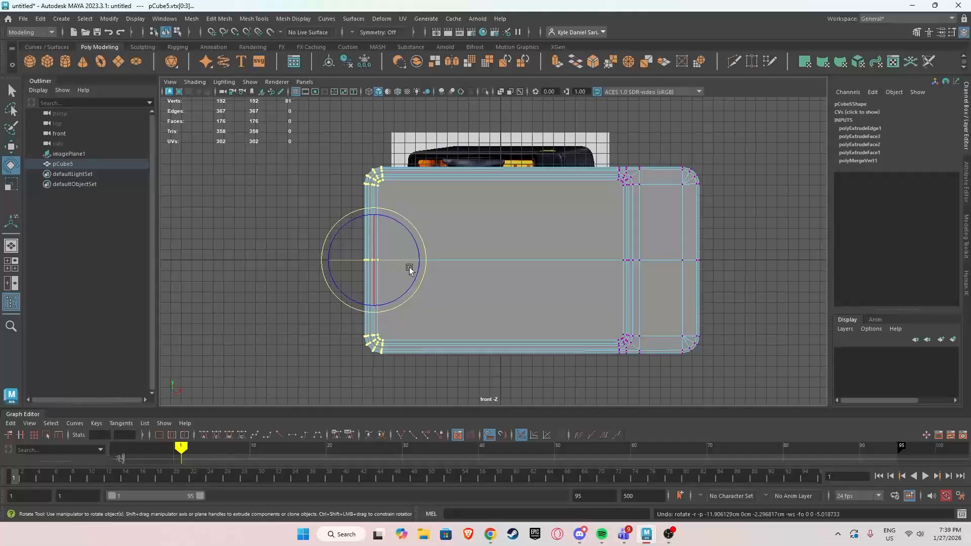
Try to scale the two lower corner vertex groups apart horizontally.
key(w)
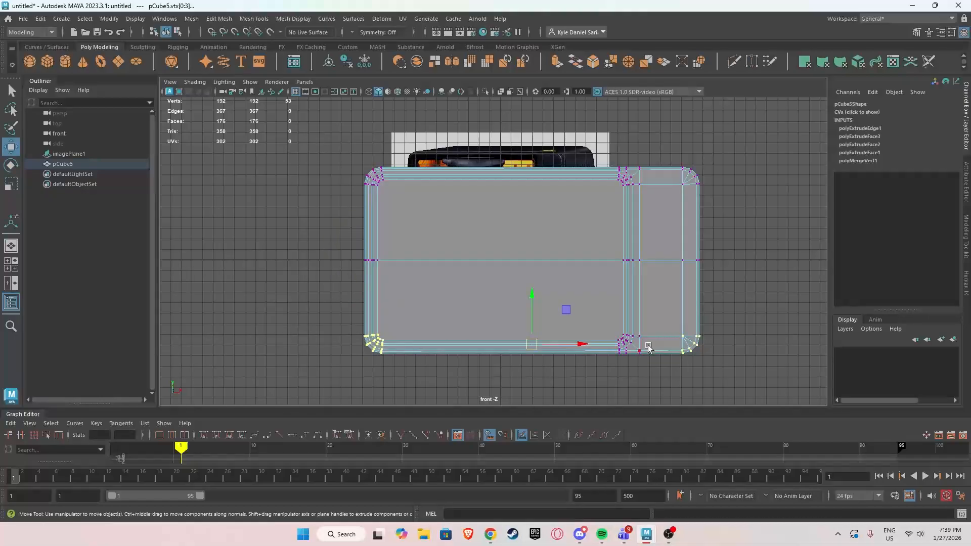
key(r)
drag(559, 344, 562, 344)
key(ctrl+z)
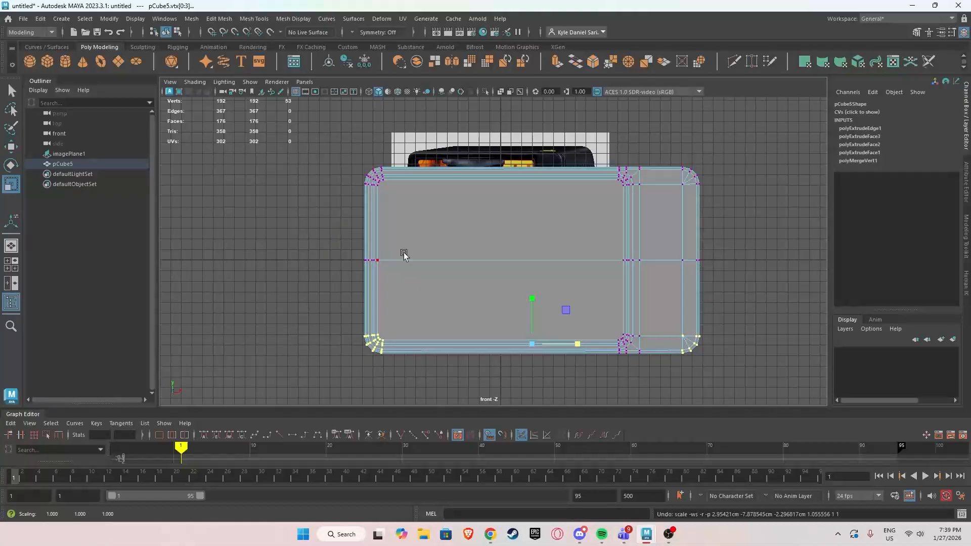
Delete the horizontal centre edge loop running around the body.
right_drag(456, 233, 457, 203)
key(w)
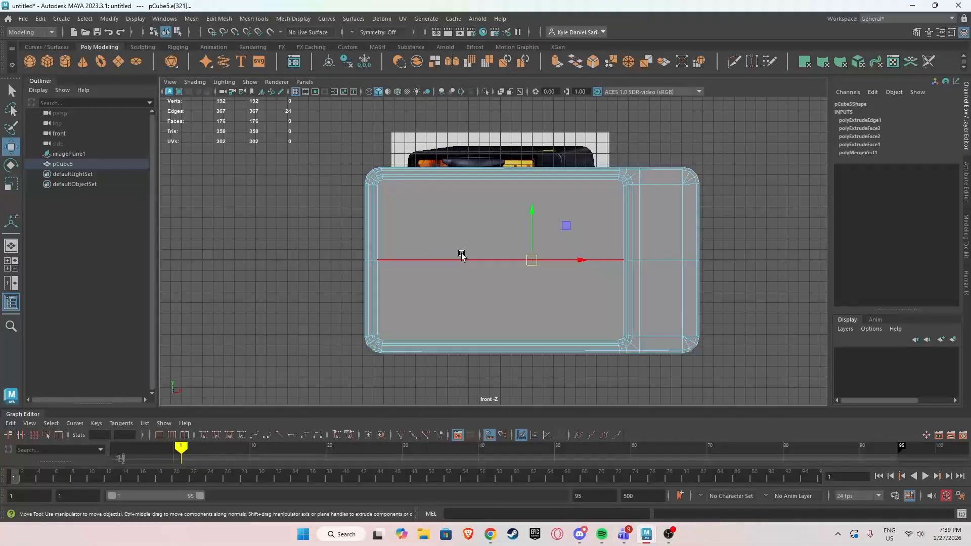
shift+right_drag(462, 253, 430, 277)
Scale the vertices of the two outer lower corners apart horizontally so the body flares toward its base.
right_drag(394, 232, 354, 233)
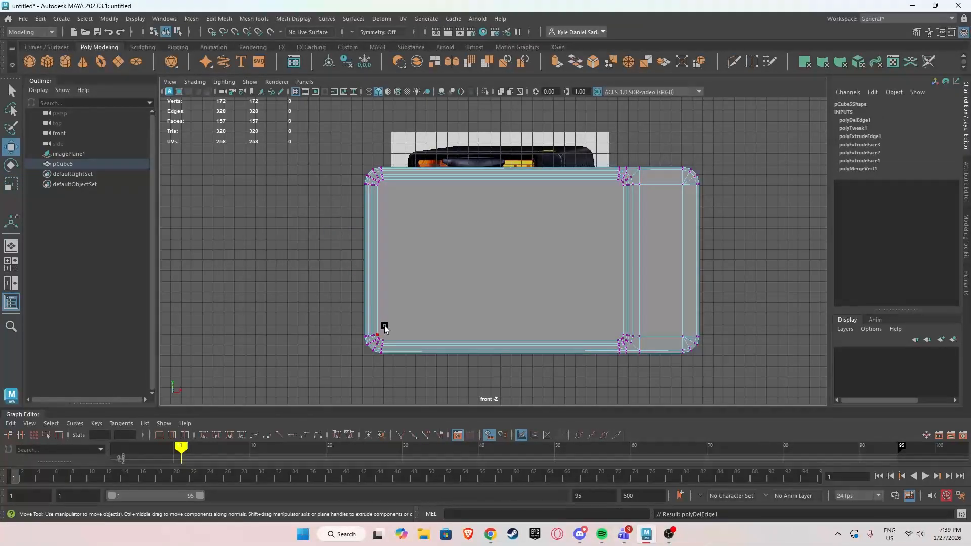
drag(386, 325, 354, 364)
shift+drag(677, 324, 704, 355)
key(r)
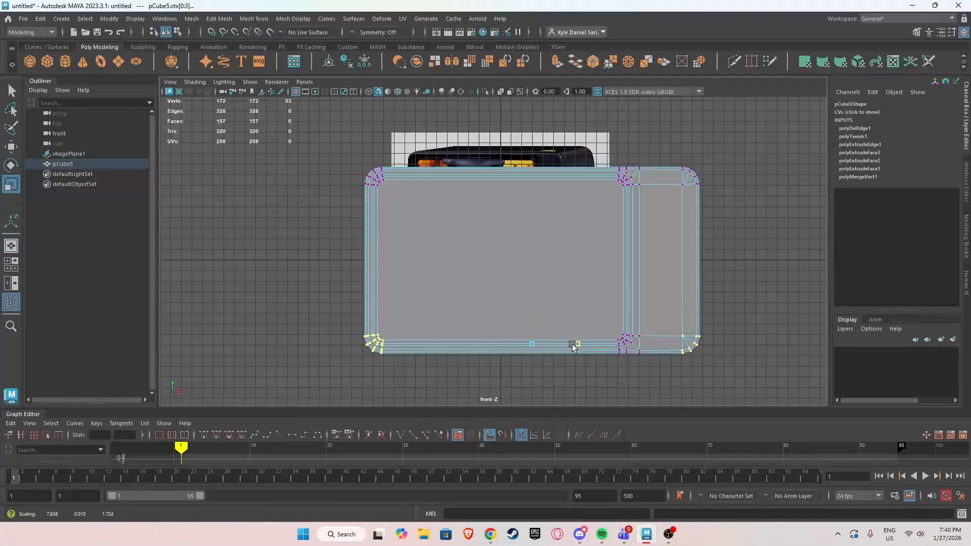
drag(572, 345, 576, 348)
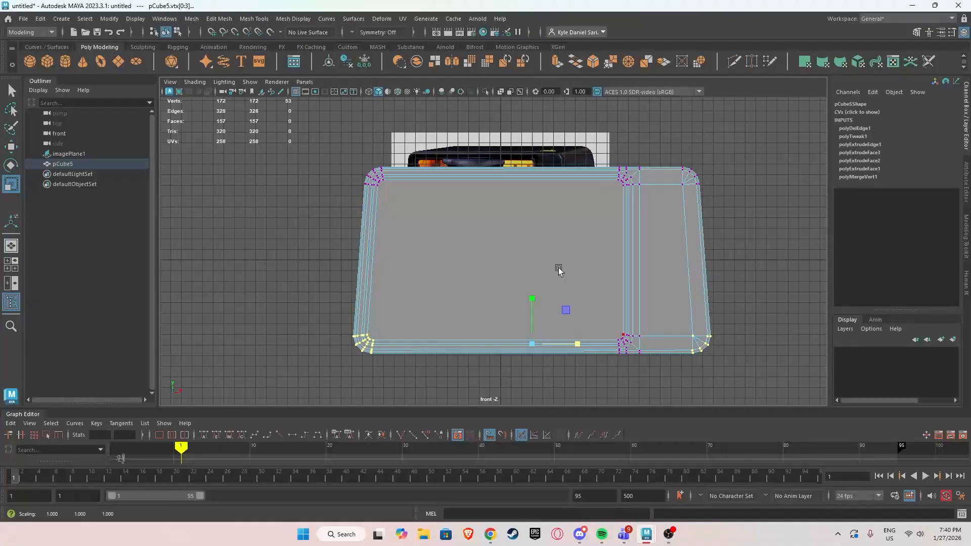
Insert horizontal mid-height edges across the door-side frame strip and the control panel side.
right_drag(514, 230, 529, 183)
click(377, 240)
key(w)
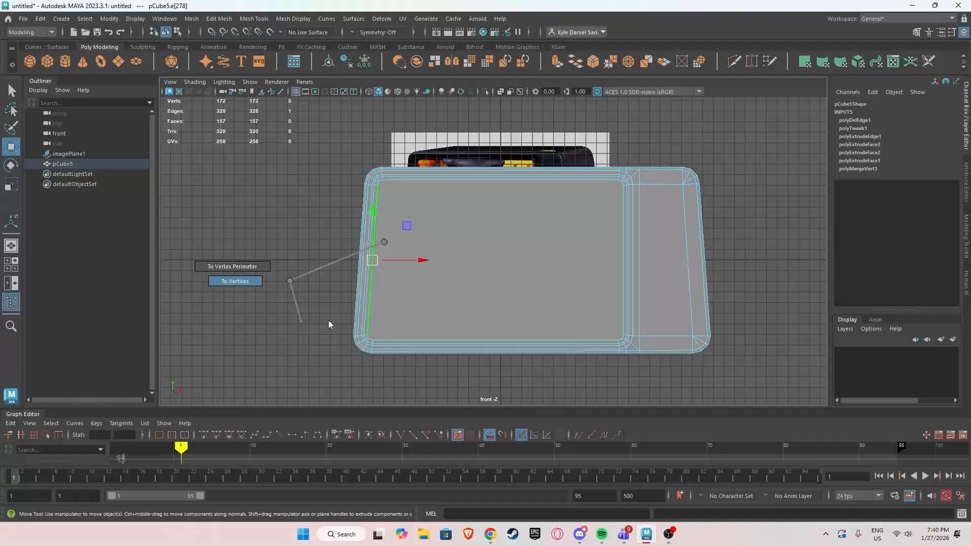
ctrl+right_drag(329, 324, 330, 321)
key(ctrl+z)
shift+right_drag(332, 271, 402, 283)
click(627, 262)
right_drag(644, 232, 643, 210)
click(635, 253)
key(g)
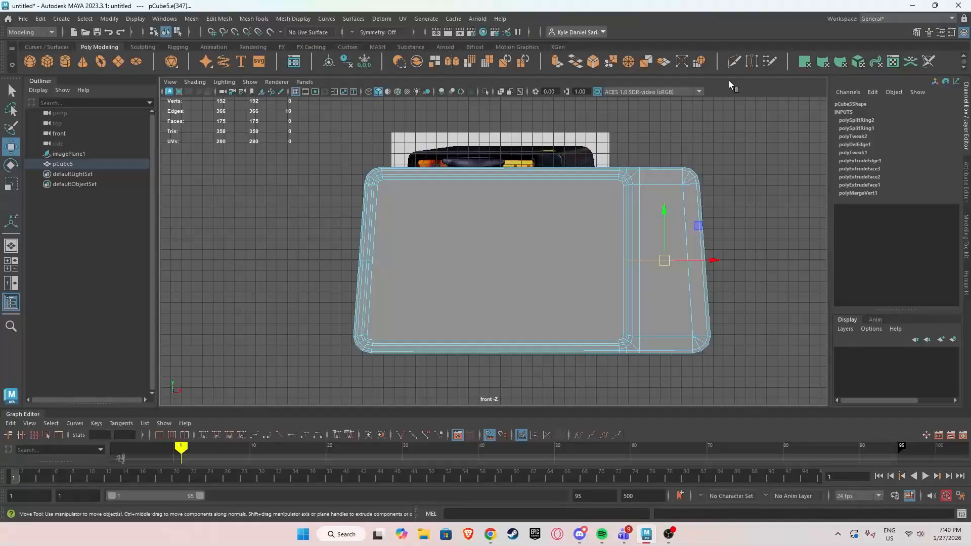
Cut a horizontal edge across the recessed door face to connect the two inserted mid-height edge rows.
key(ctrl+shift+x)
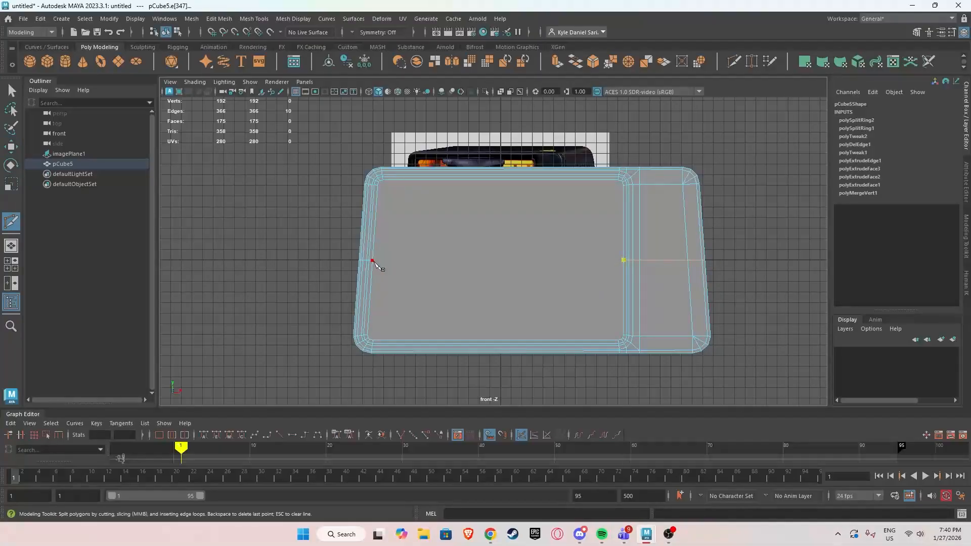
key(Return)
key(w)
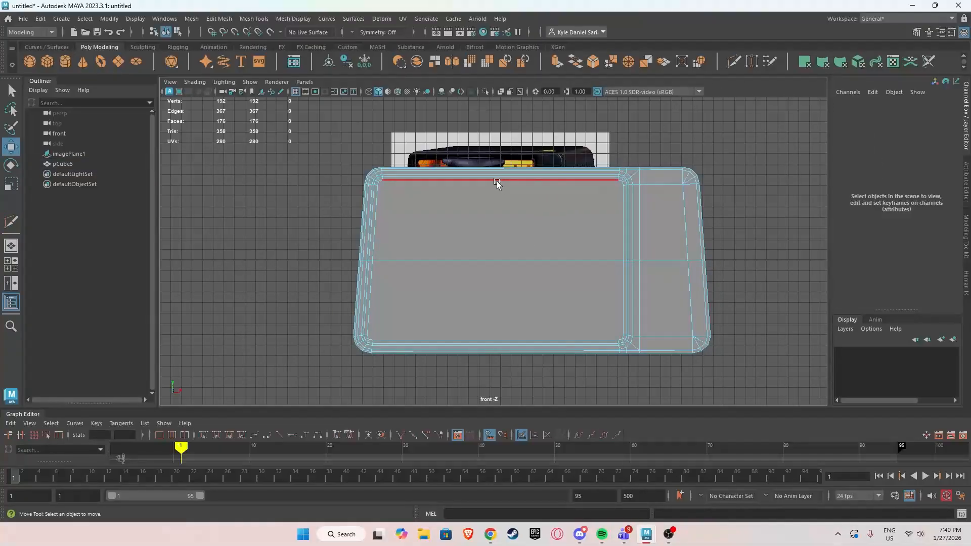
Examine the flared body in smooth preview in the perspective view, then return to the base mesh.
key(space)
key(space)
scroll(561, 255, up, 6)
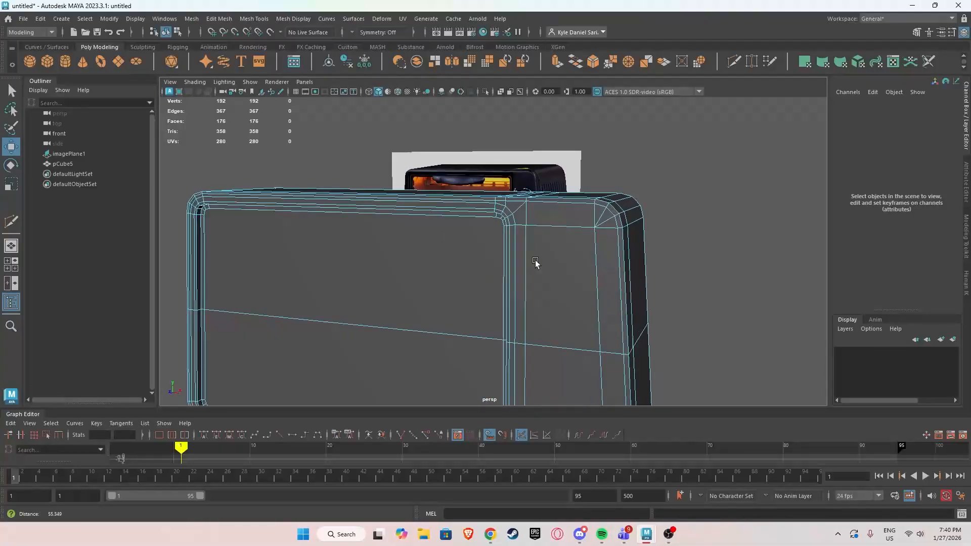
scroll(535, 260, up, 2)
alt+drag(538, 261, 576, 262)
right_drag(574, 233, 613, 213)
key(3)
click(661, 175)
alt+drag(628, 225, 481, 259)
scroll(610, 248, down, 2)
click(418, 219)
key(1)
Select the open rear border edge loop and fill the hole to close the back of the body.
alt+drag(426, 227, 416, 220)
alt+middle_drag(417, 219, 450, 243)
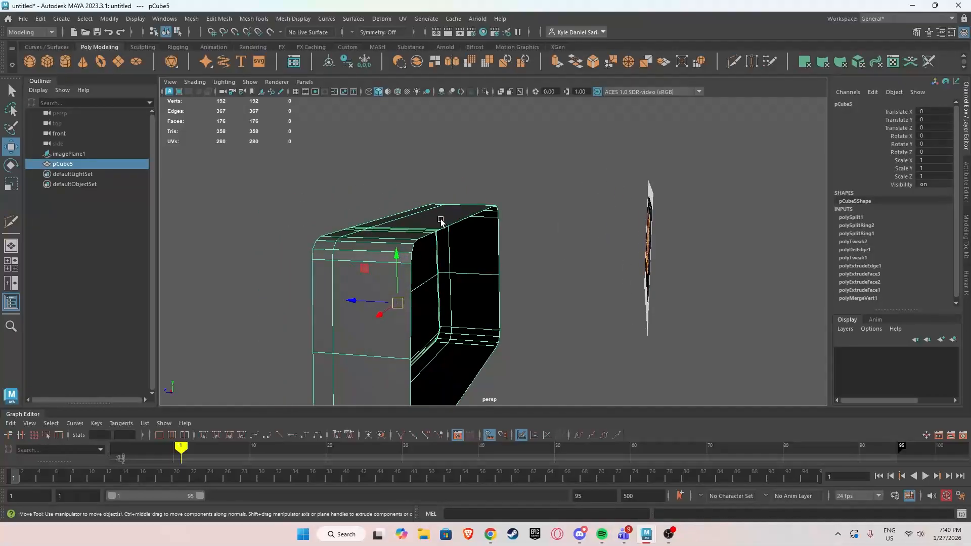
right_drag(441, 221, 445, 186)
double_click(452, 227)
alt+drag(450, 233, 429, 240)
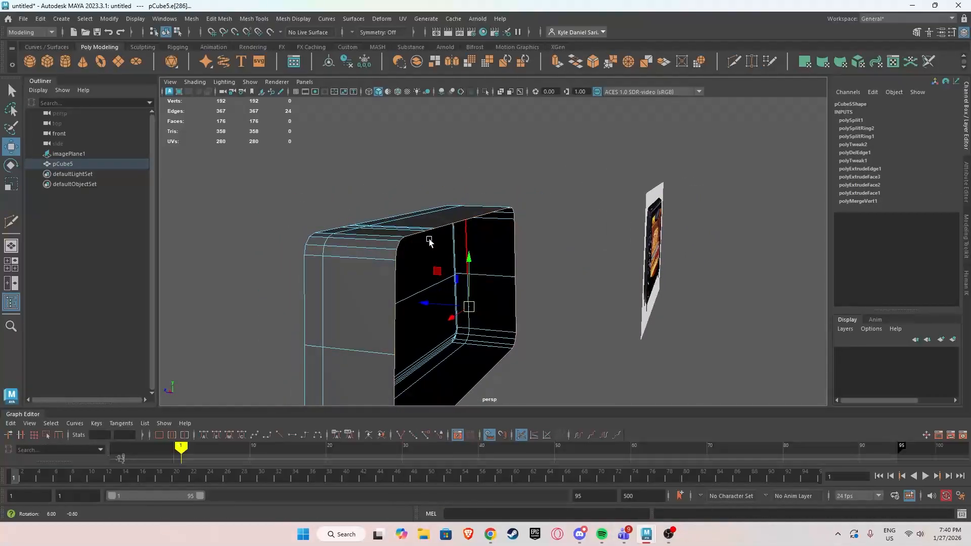
shift+right_drag(475, 265, 468, 392)
alt+drag(468, 393, 414, 334)
alt+middle_drag(414, 334, 446, 319)
Isolate the body and cut a horizontal edge across the closed back face near its top rounded corners.
right_drag(474, 228, 504, 210)
alt+drag(504, 226, 539, 142)
click(484, 91)
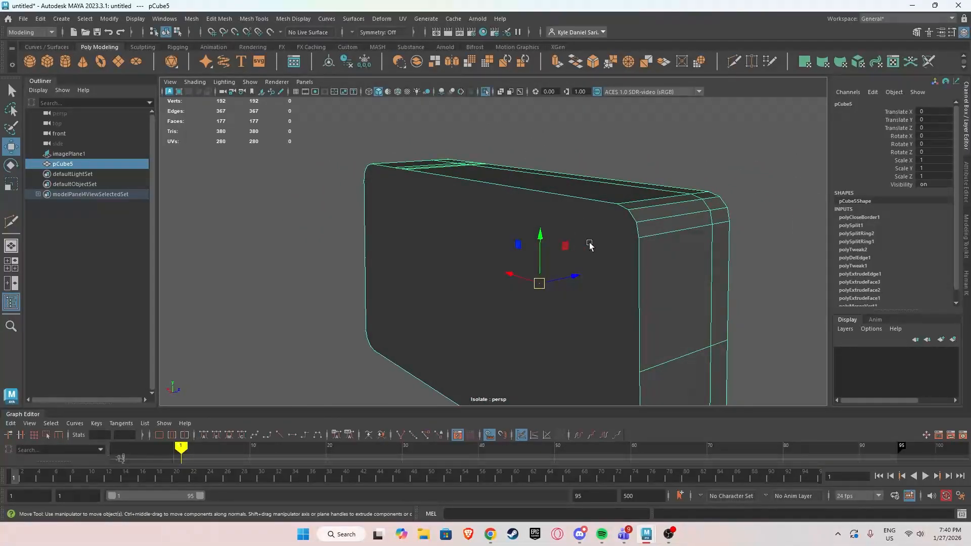
key(y)
alt+drag(639, 234, 332, 228)
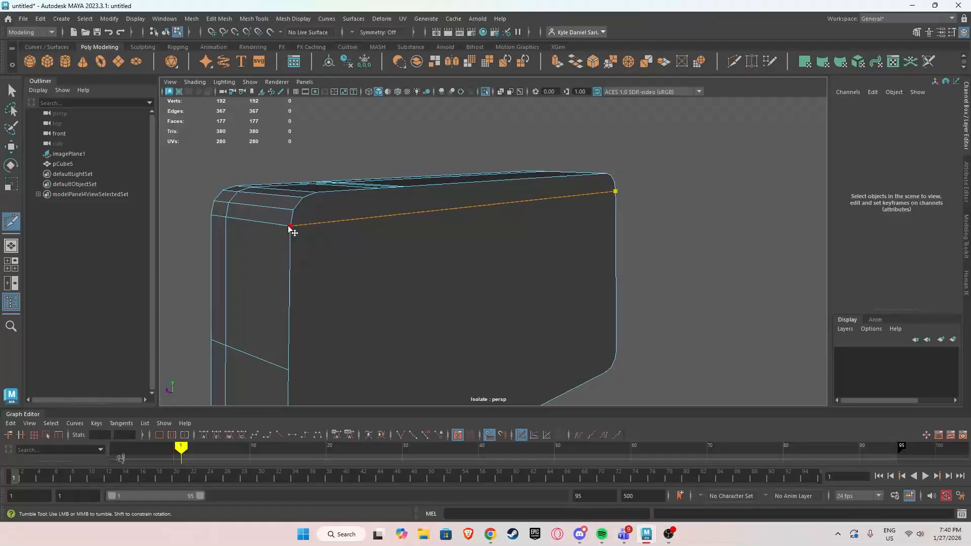
right_click(426, 188)
Cut three vertical edges down the back face, connecting the edge ends along the top and bottom between door and control panel.
click(378, 188)
alt+drag(360, 236, 357, 208)
key(ctrl+z)
click(357, 165)
alt+drag(377, 260, 354, 297)
click(357, 302)
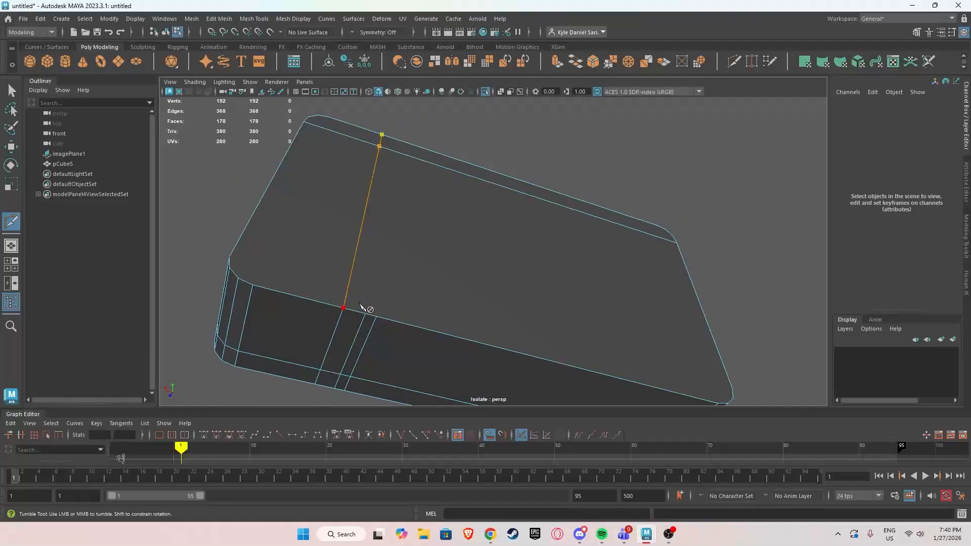
right_click(406, 300)
click(384, 316)
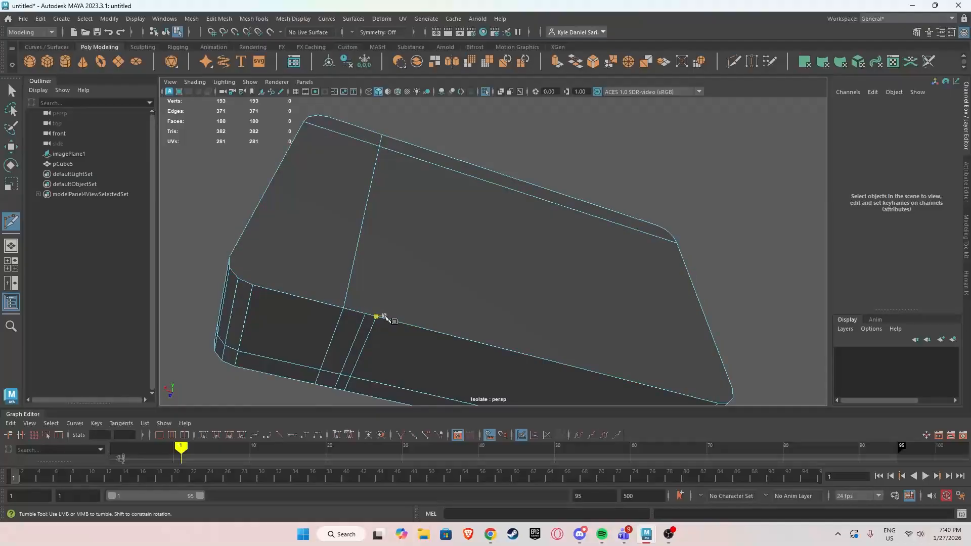
click(406, 142)
right_click(436, 184)
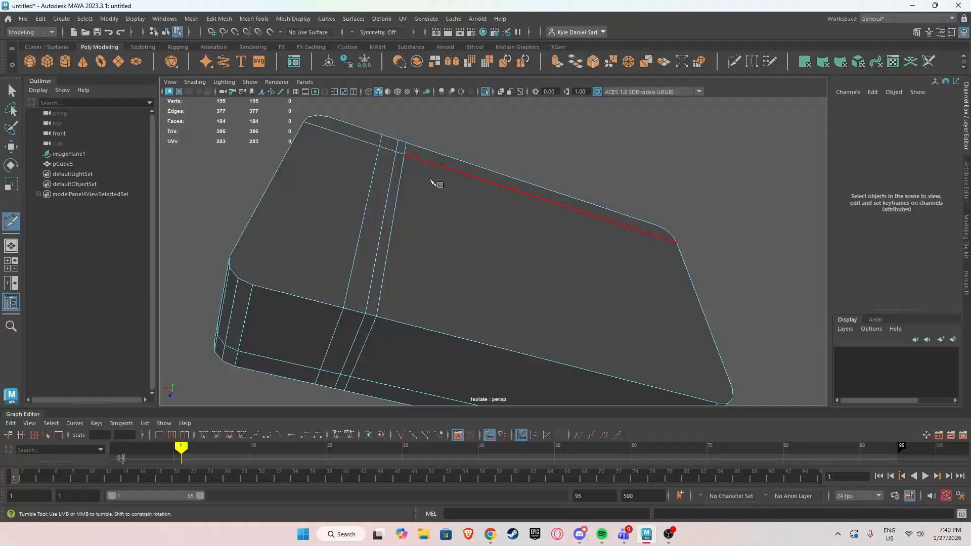
Cut a vertical edge down the back face along the control-panel side, starting at the rounded corner's end.
click(343, 307)
alt+drag(258, 292, 311, 192)
click(304, 174)
right_click(391, 219)
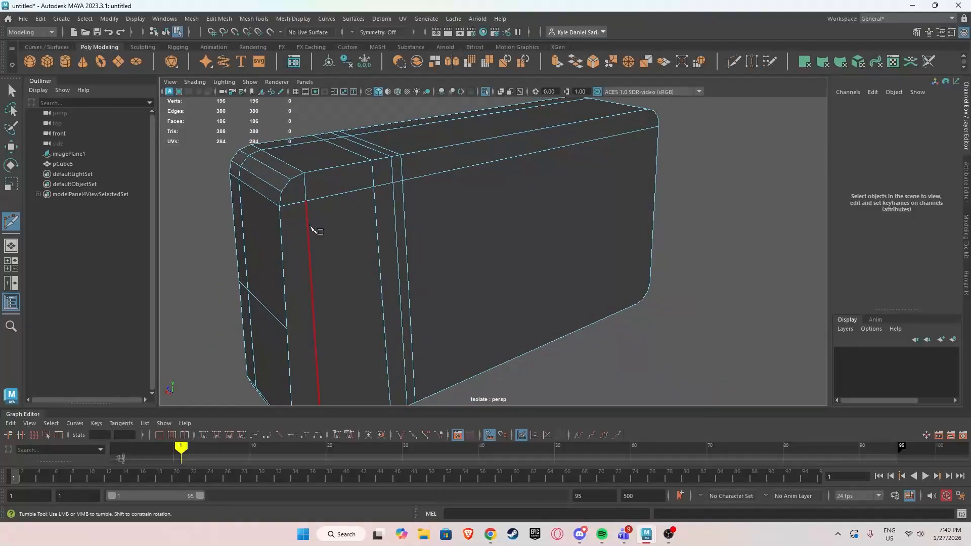
Cut a horizontal edge near the back face's bottom corners and a vertical edge along its door side.
scroll(349, 246, down, 2)
alt+drag(350, 283, 326, 269)
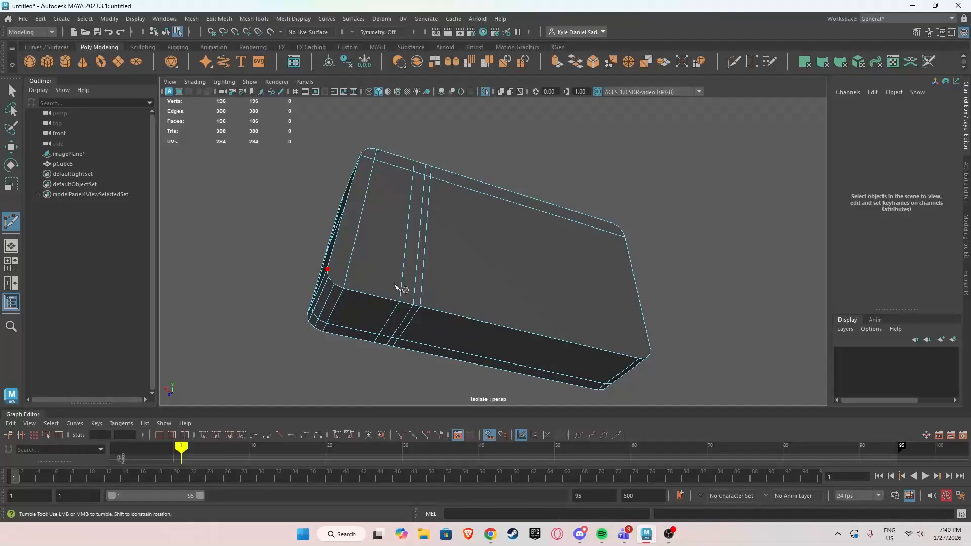
alt+drag(396, 286, 375, 325)
alt+drag(662, 325, 577, 343)
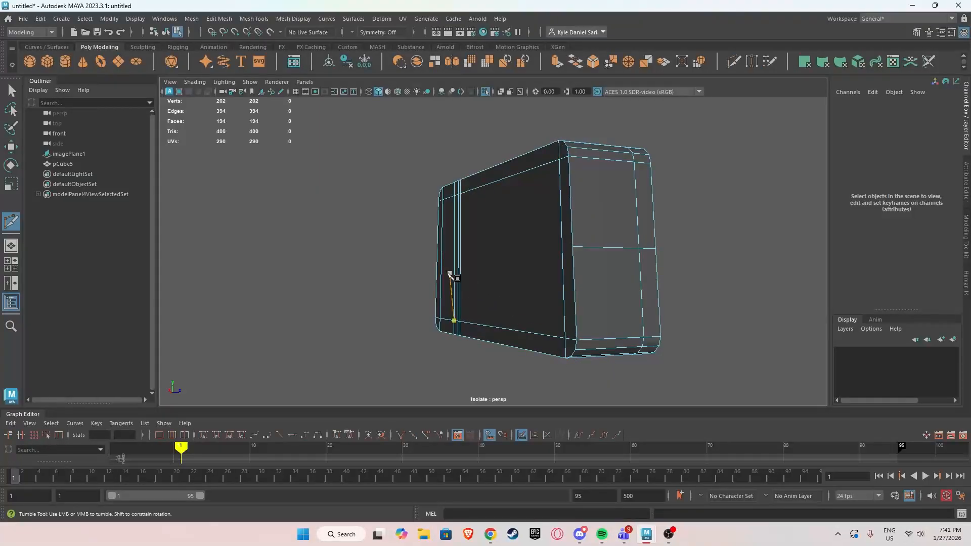
Cut a mid-height horizontal edge across the back face to join the side edges.
alt+drag(497, 271, 532, 288)
alt+drag(625, 289, 387, 273)
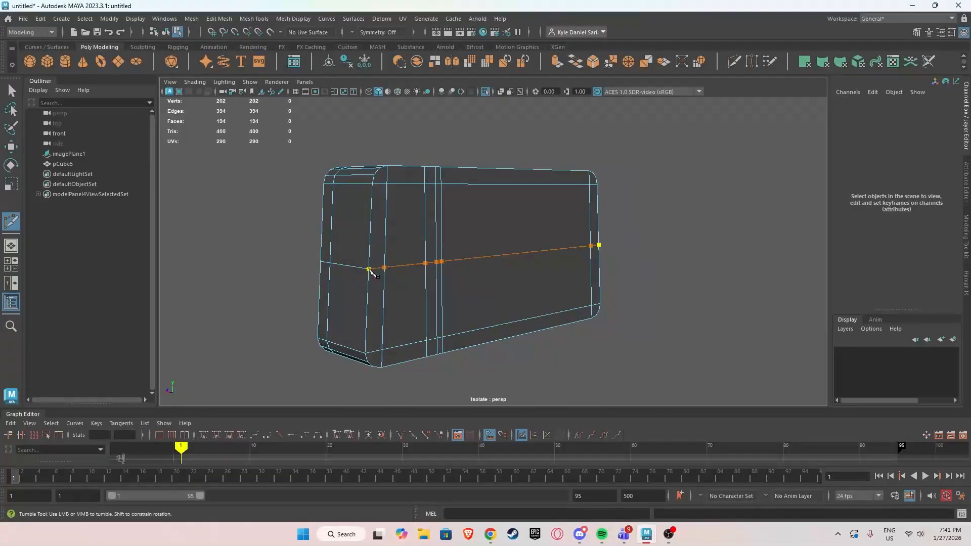
alt+drag(508, 266, 422, 268)
scroll(466, 260, up, 2)
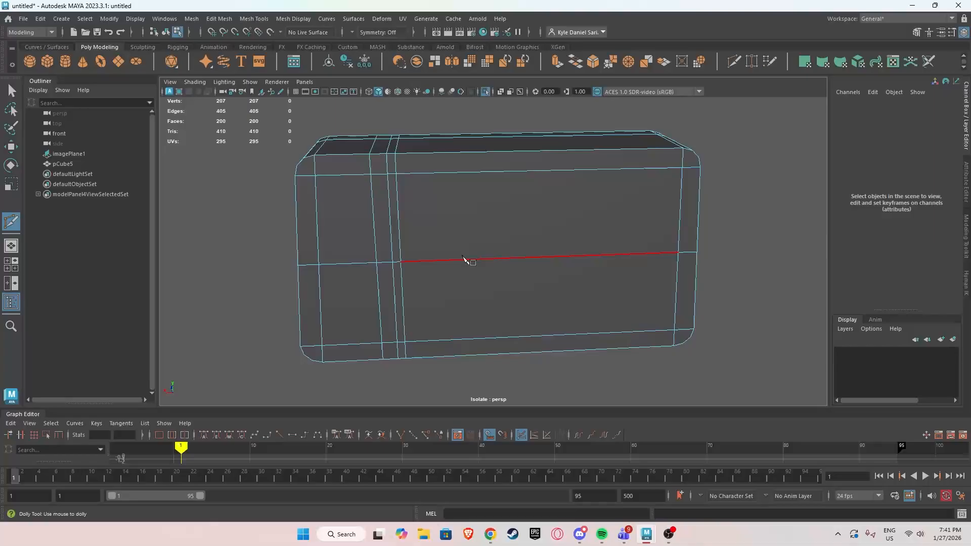
Cut short diagonal edges at the back face's four rounded corners, joining the corner vertices to the grid intersections.
alt+middle_drag(466, 260, 567, 339)
scroll(514, 280, up, 4)
alt+drag(476, 259, 509, 257)
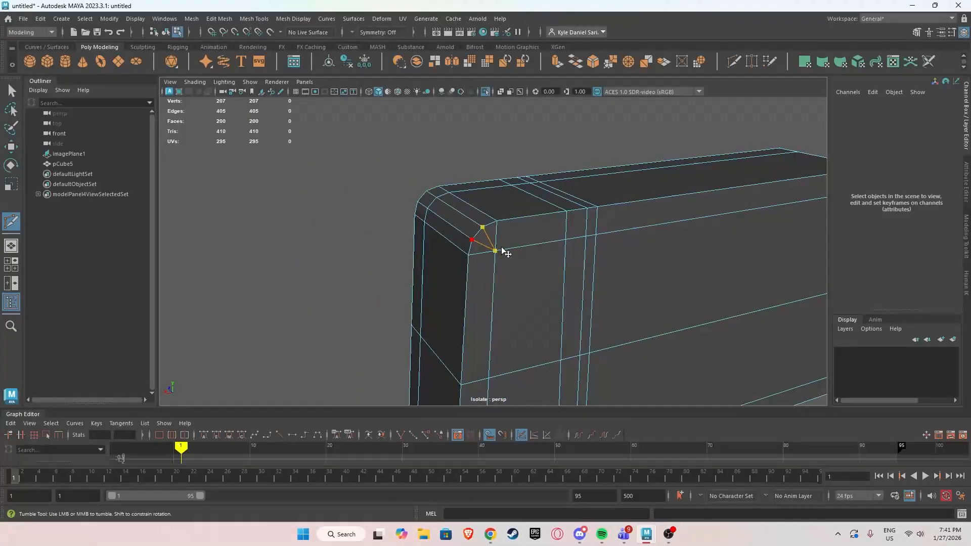
alt+drag(523, 314, 518, 280)
alt+middle_drag(518, 280, 520, 224)
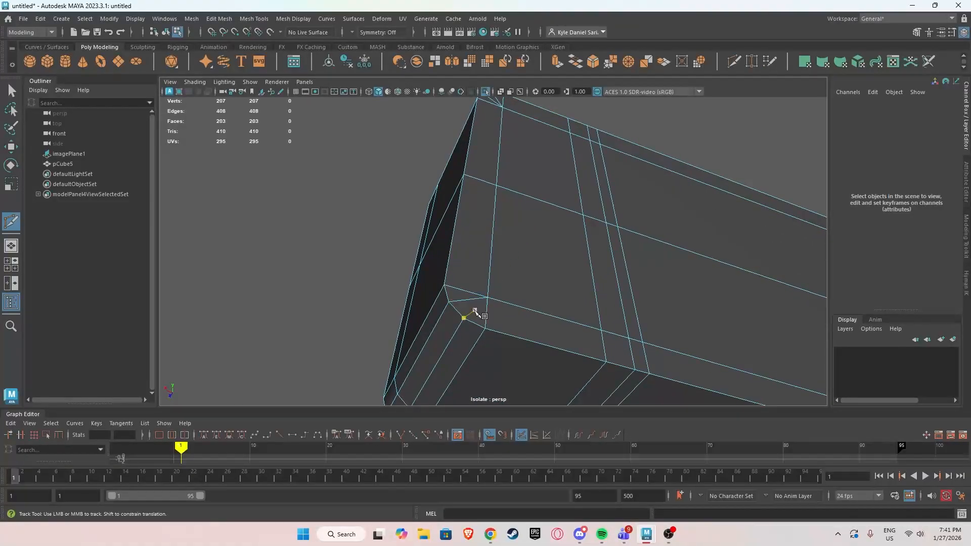
alt+drag(719, 280, 683, 316)
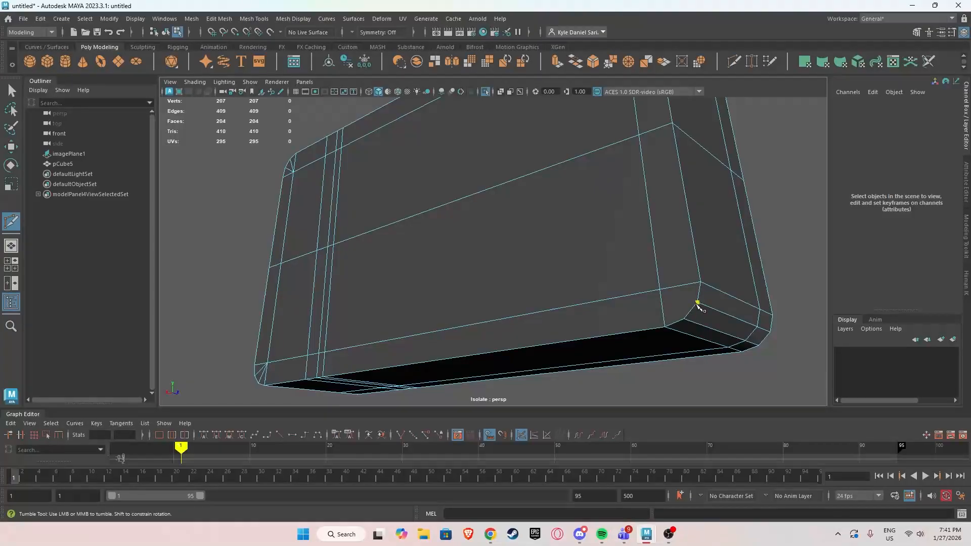
click(685, 321)
alt+drag(612, 194, 645, 302)
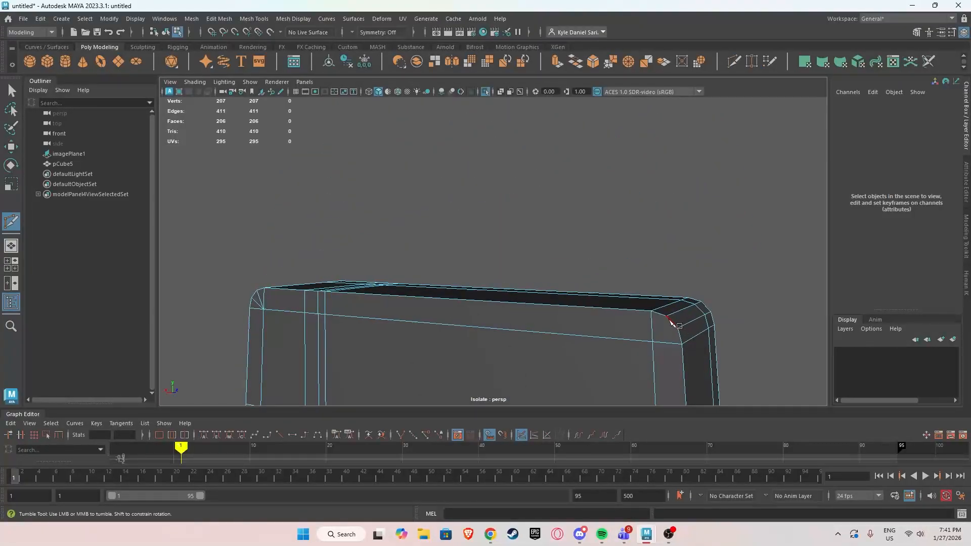
right_click(675, 285)
Select all the faces of the back panel, including the border strips and the small corner faces.
scroll(511, 336, down, 3)
alt+drag(505, 307, 510, 285)
scroll(510, 285, down, 1)
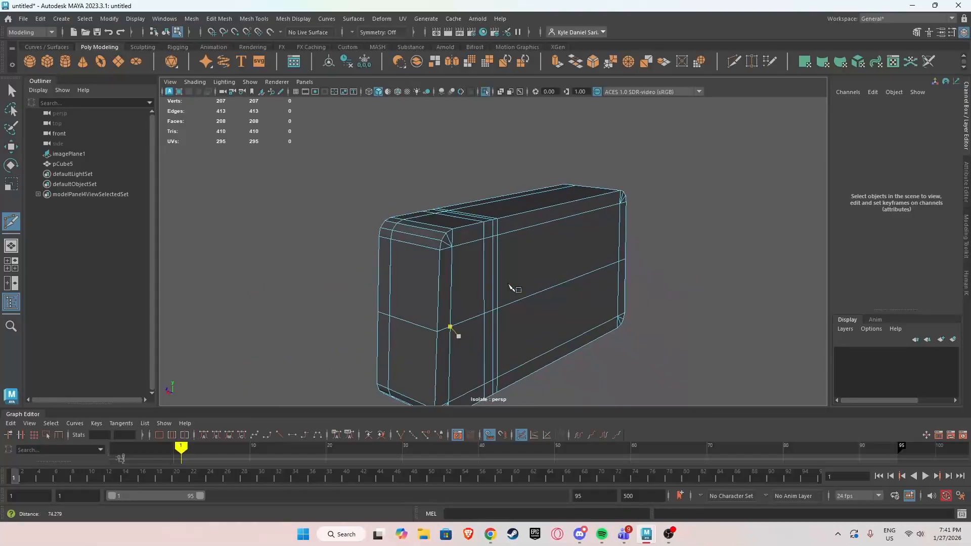
scroll(510, 284, up, 2)
key(w)
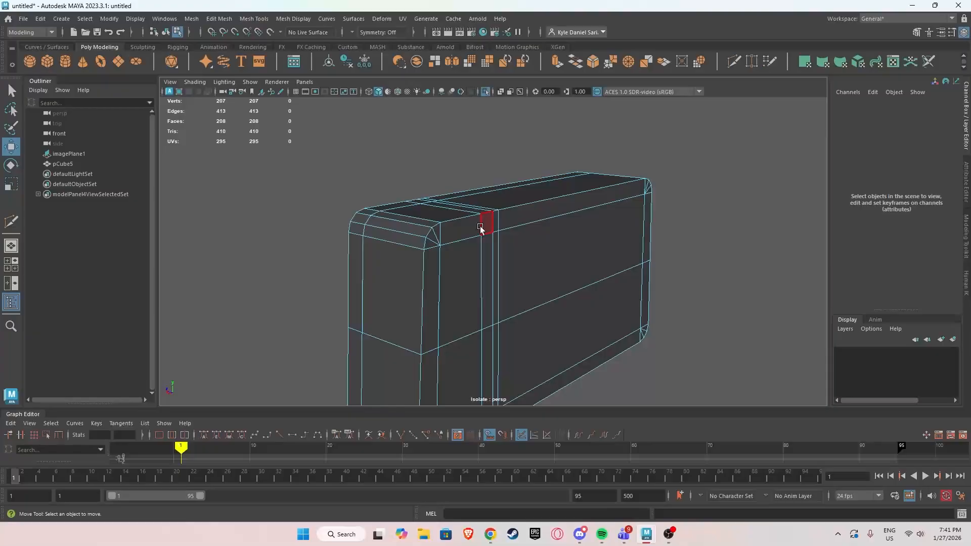
click(465, 351)
alt+drag(456, 360, 436, 350)
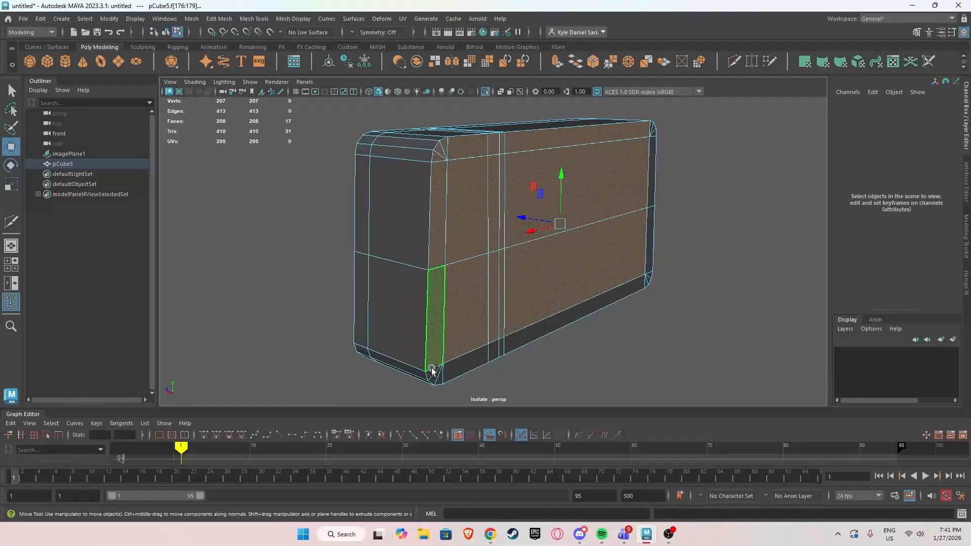
shift+click(432, 370)
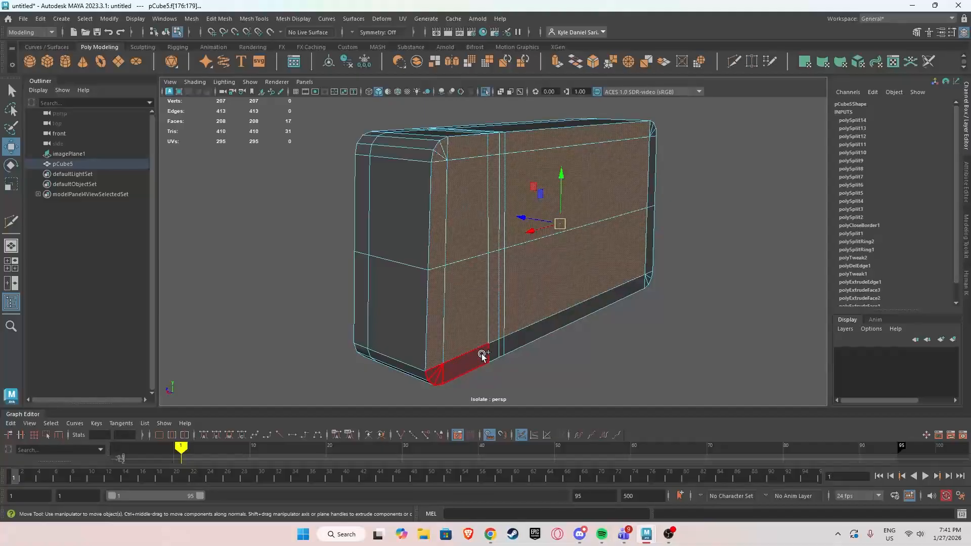
shift+click(652, 133)
alt+drag(649, 172, 520, 252)
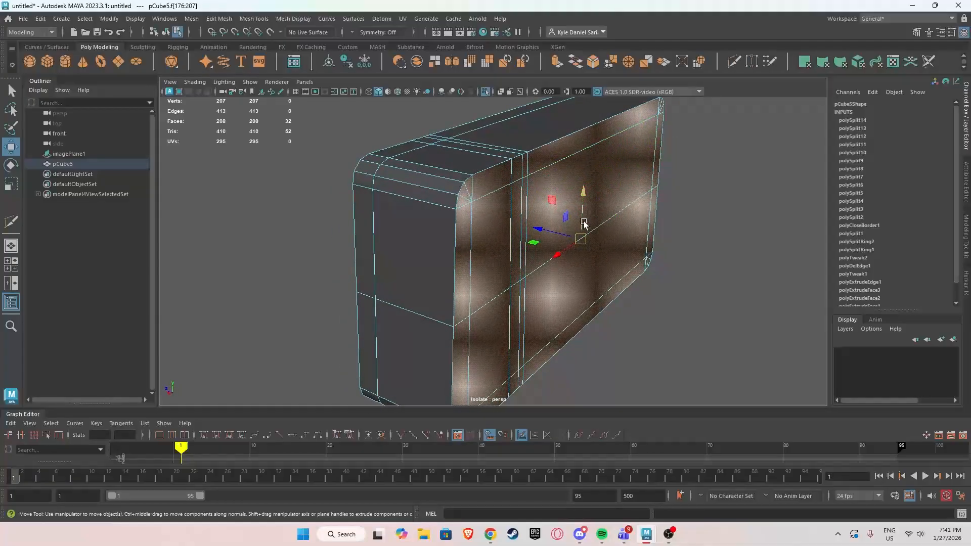
Extrude the back faces with an offset of about 0.433 to create an inset border.
shift+right_drag(609, 212, 607, 237)
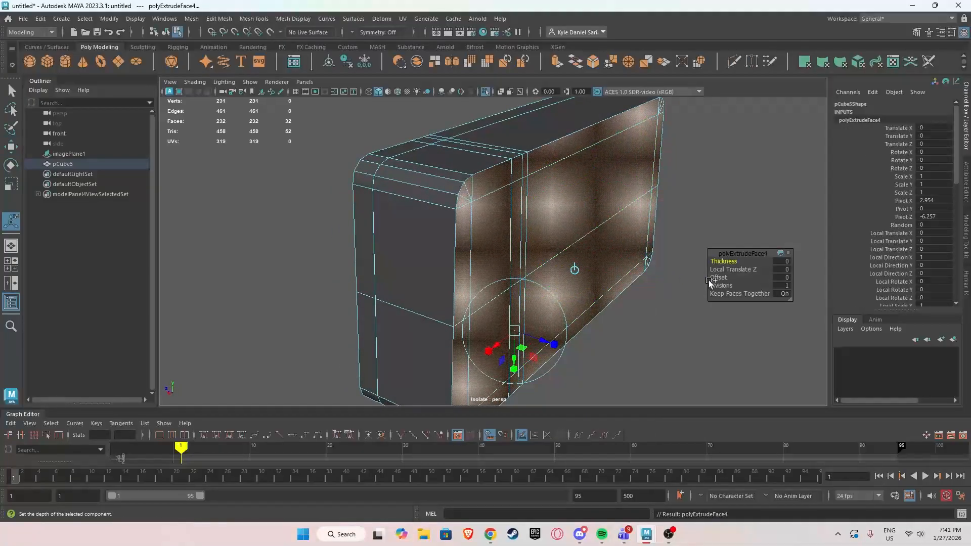
drag(719, 277, 850, 281)
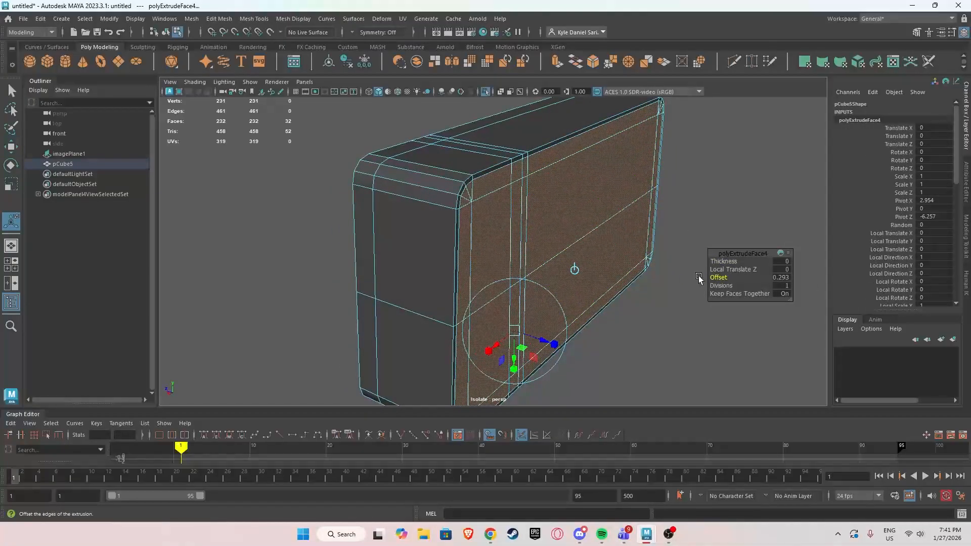
alt+drag(698, 279, 783, 284)
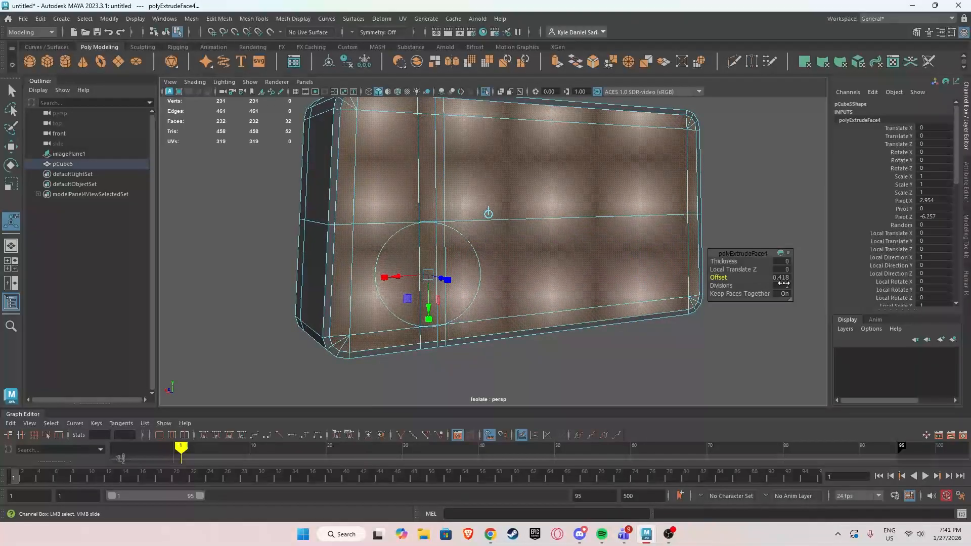
alt+drag(447, 204, 516, 219)
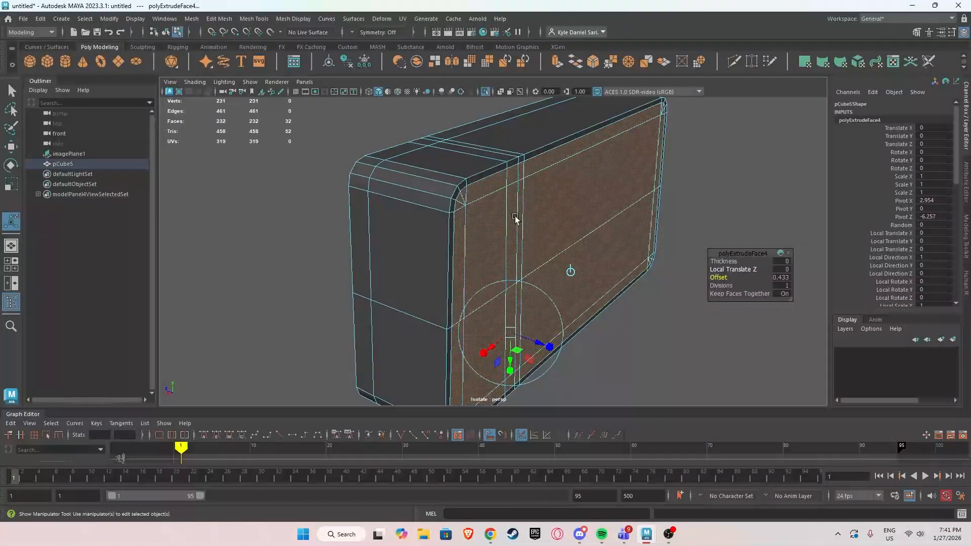
Select the rear rim edge loop and insert an additional edge loop around the back corner of the body.
key(w)
right_drag(491, 176, 486, 161)
double_click(486, 163)
alt+drag(487, 167, 515, 253)
ctrl+right_drag(504, 236, 520, 265)
alt+drag(520, 264, 499, 240)
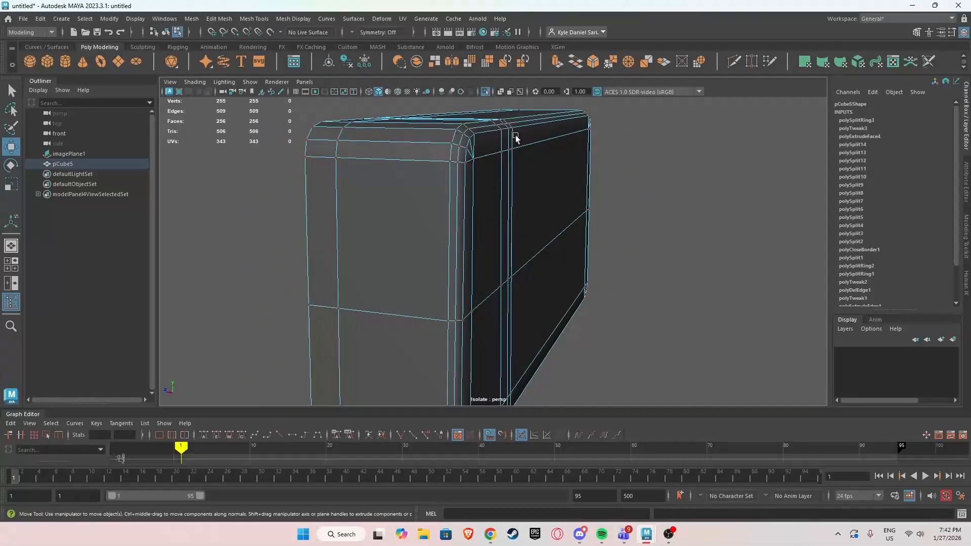
Scale the edge loop around the rear rim to refine the rounded back corner.
right_drag(476, 128, 477, 110)
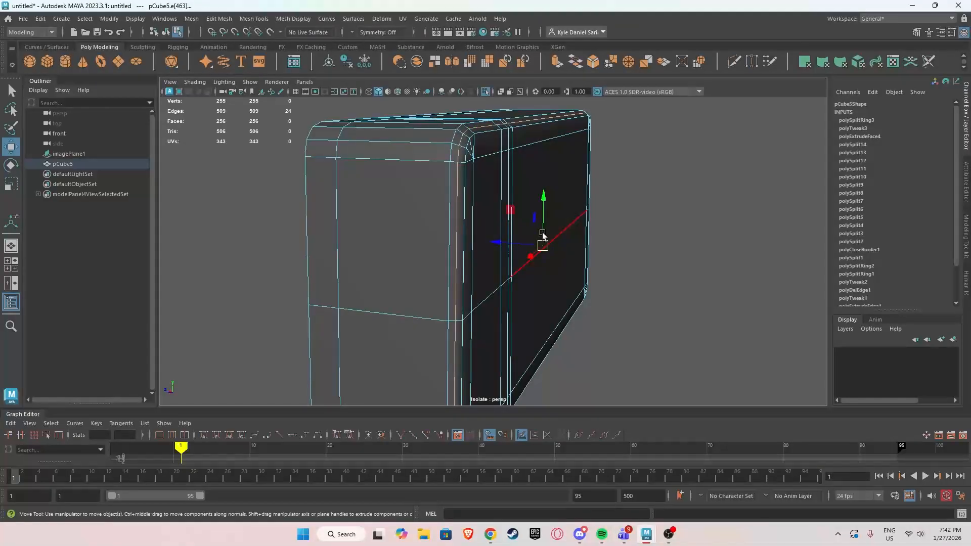
key(r)
drag(542, 245, 518, 246)
key(w)
Inspect the rounded rear rim in smooth preview, then return to the base mesh.
right_drag(500, 156, 550, 134)
key(3)
click(613, 166)
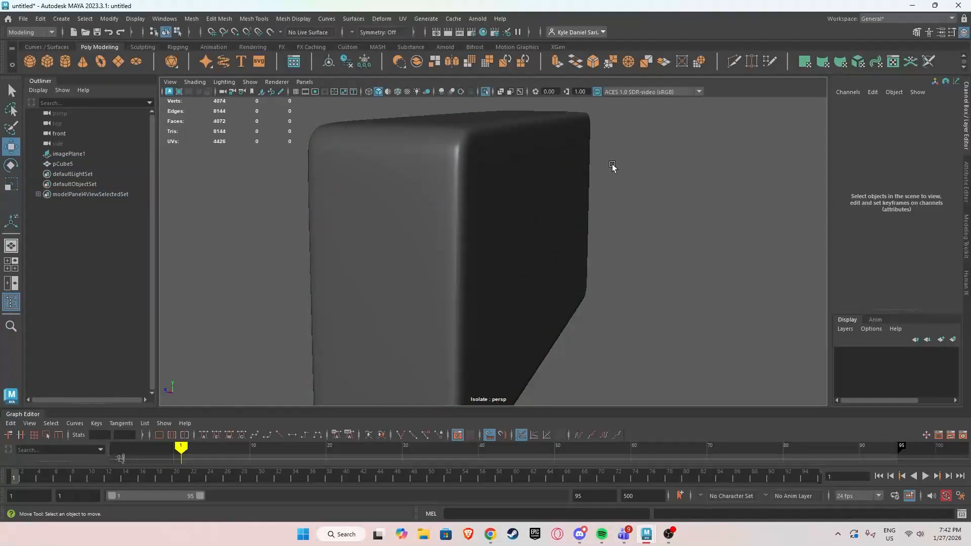
alt+drag(612, 166, 640, 173)
click(615, 175)
key(1)
Select the front outer rim edge loop and move it back along the body's depth.
alt+drag(514, 182, 567, 232)
right_drag(557, 173, 555, 146)
double_click(549, 169)
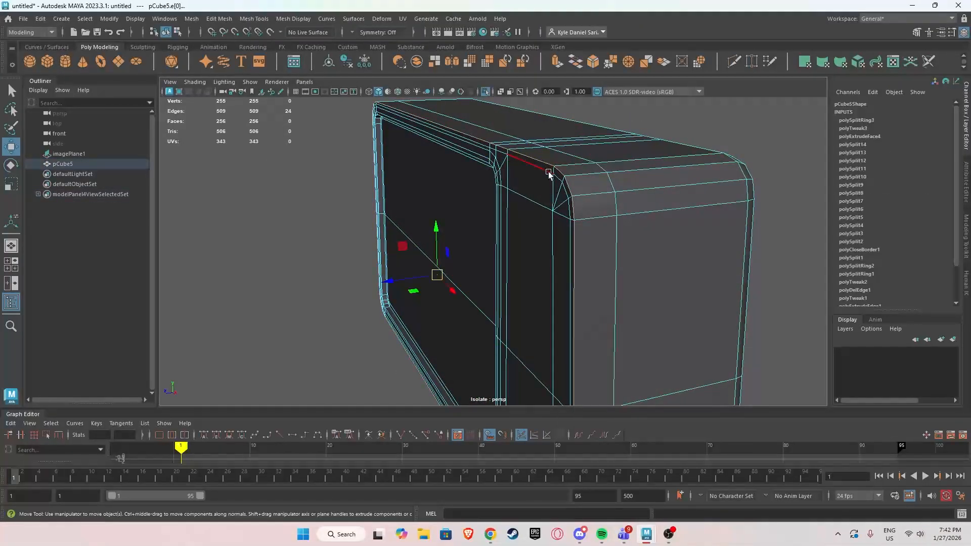
scroll(549, 173, down, 1)
drag(426, 273, 450, 272)
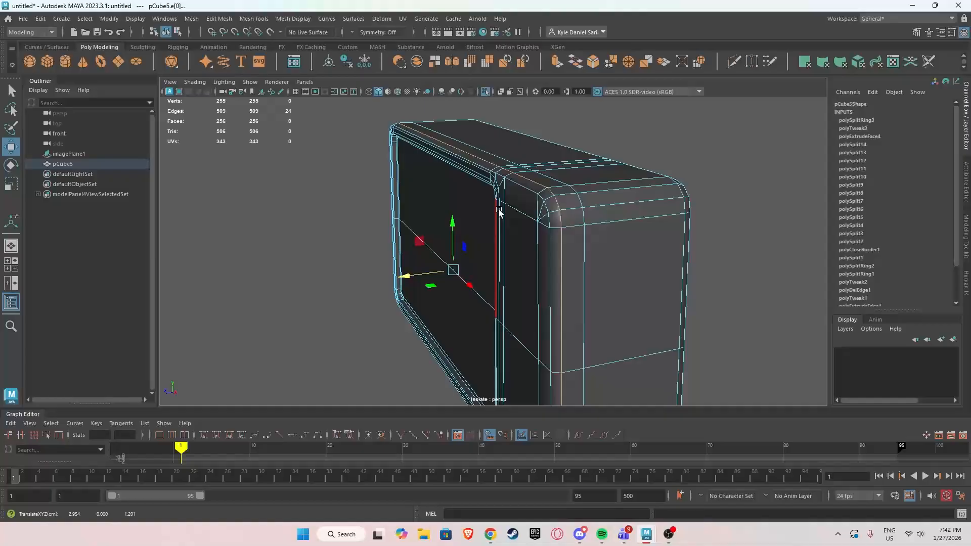
Insert an edge loop around the front rim, then shift it along the depth and scale it to round the corner.
click(543, 192)
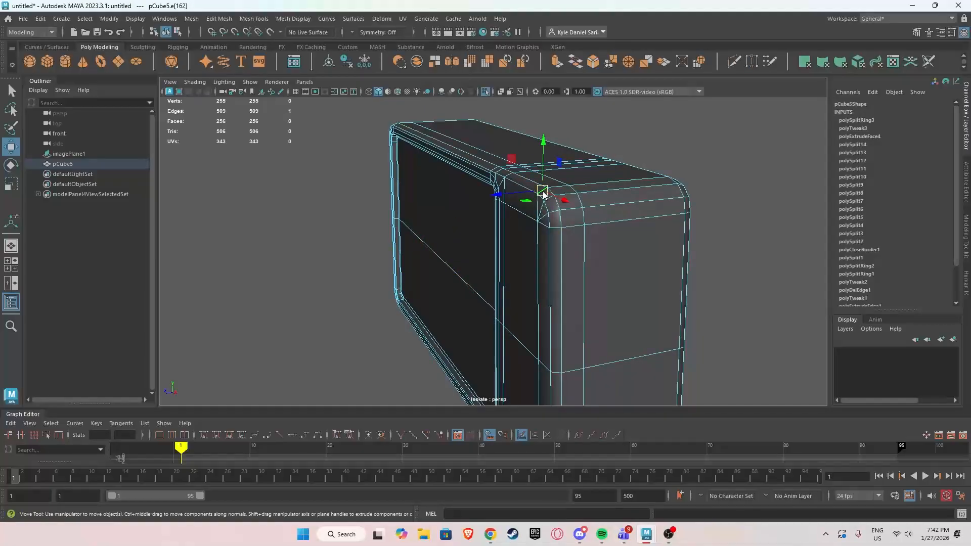
ctrl+right_drag(543, 195, 547, 269)
key(r)
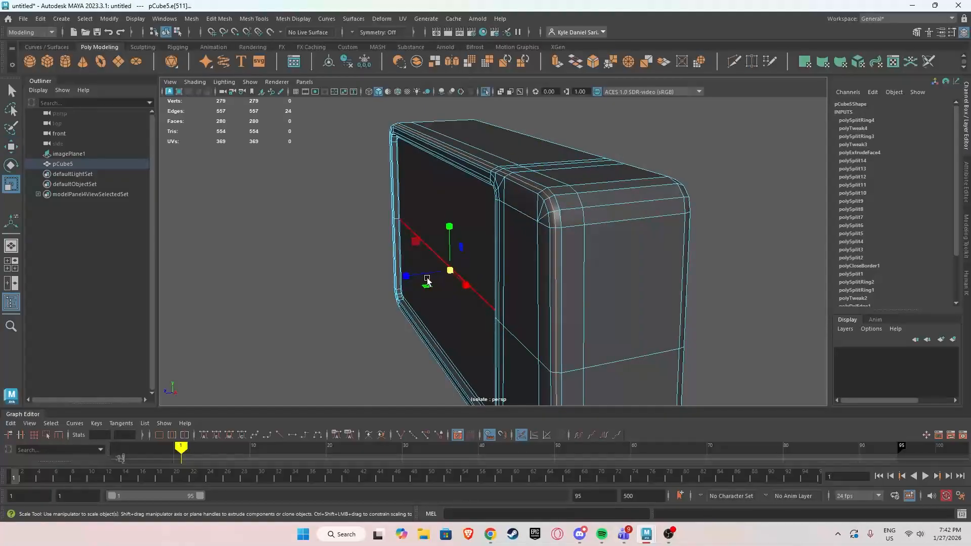
key(w)
drag(427, 282, 420, 278)
key(r)
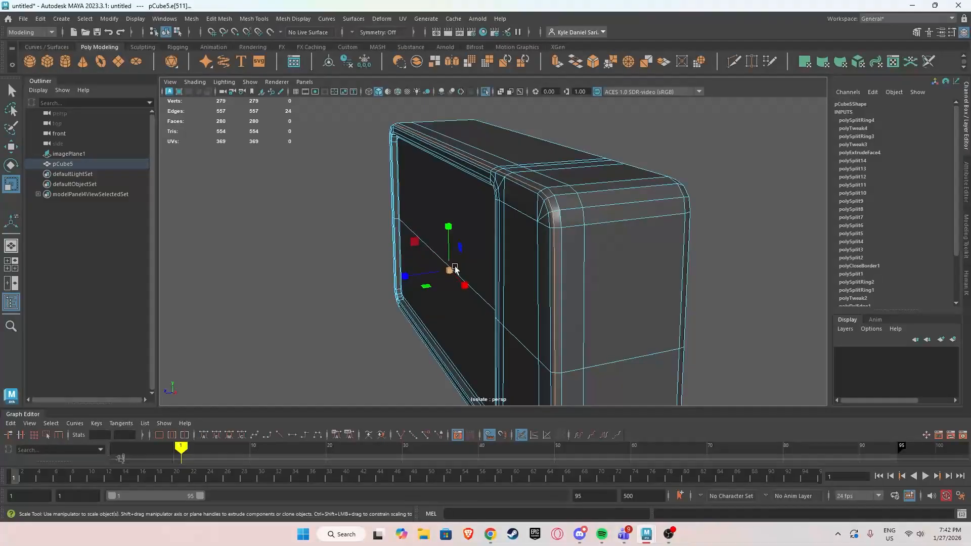
drag(454, 269, 602, 199)
Examine the body in smooth preview and end the isolation to show the reference image again.
key(w)
right_drag(613, 178, 660, 157)
key(3)
alt+drag(659, 157, 583, 224)
alt+drag(421, 222, 310, 157)
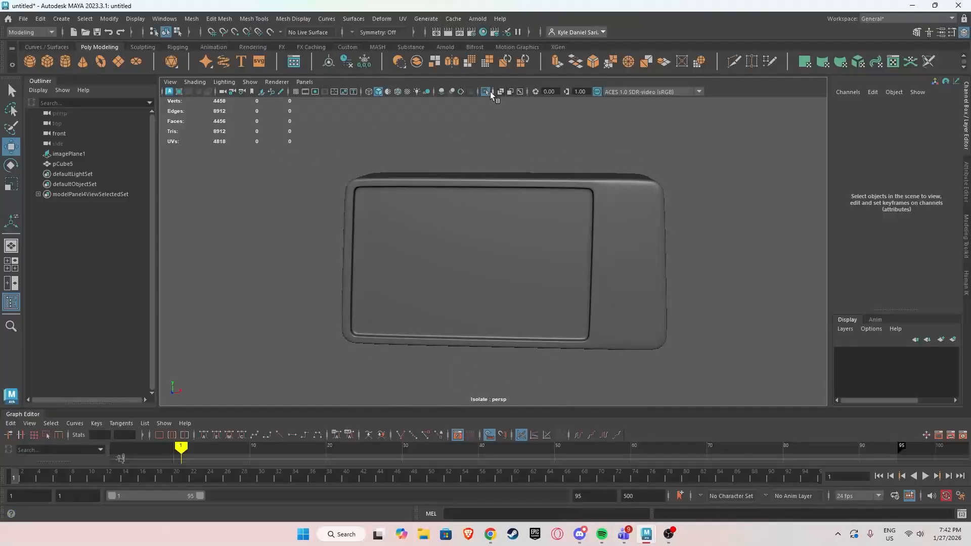
click(485, 91)
alt+drag(510, 126, 523, 227)
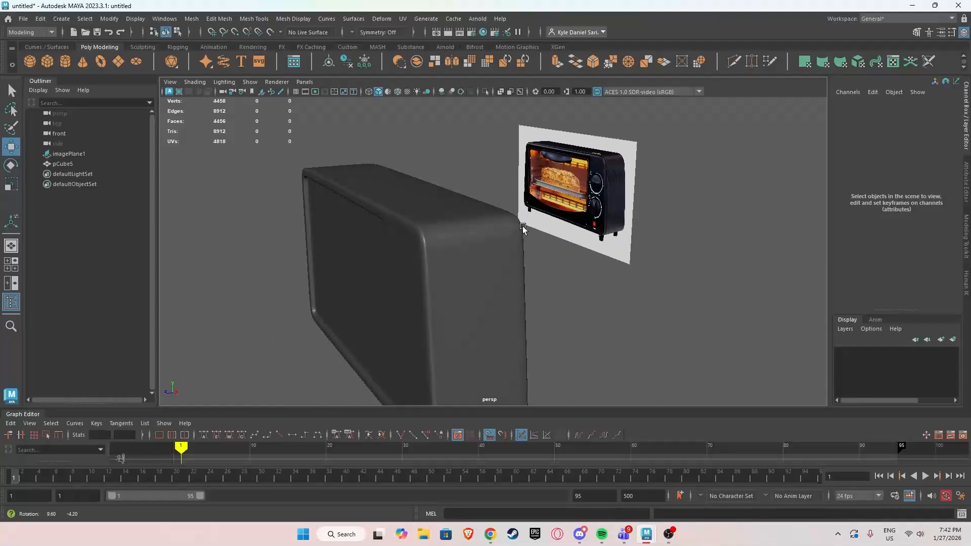
Insert an edge loop around the body a short distance behind the rounded front rim.
click(440, 245)
key(1)
alt+drag(440, 245, 611, 175)
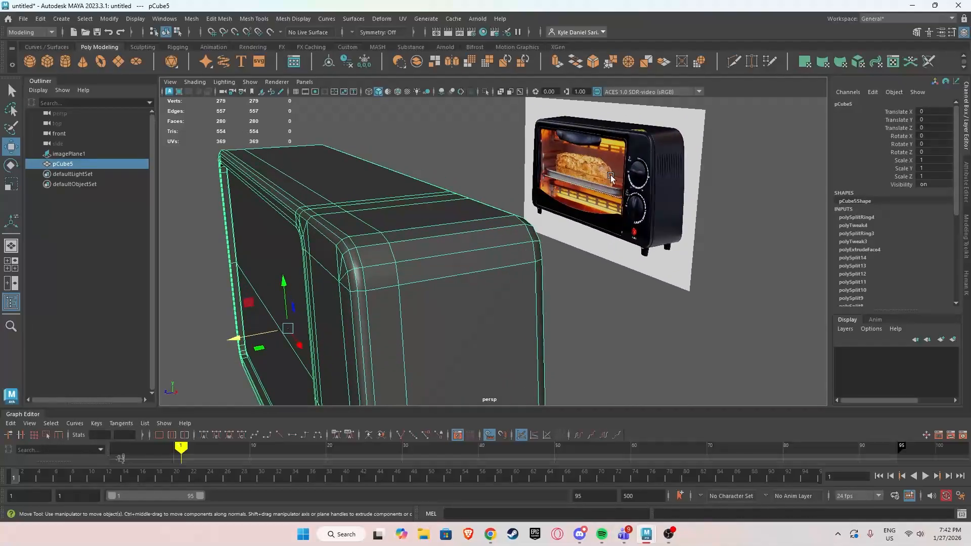
alt+drag(656, 149, 405, 246)
right_click(402, 233)
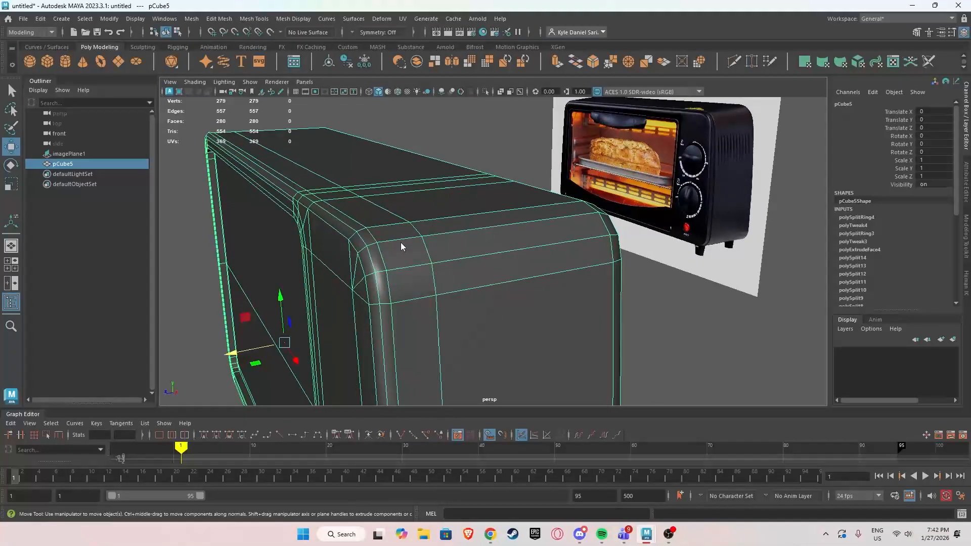
shift+right_drag(400, 242, 394, 256)
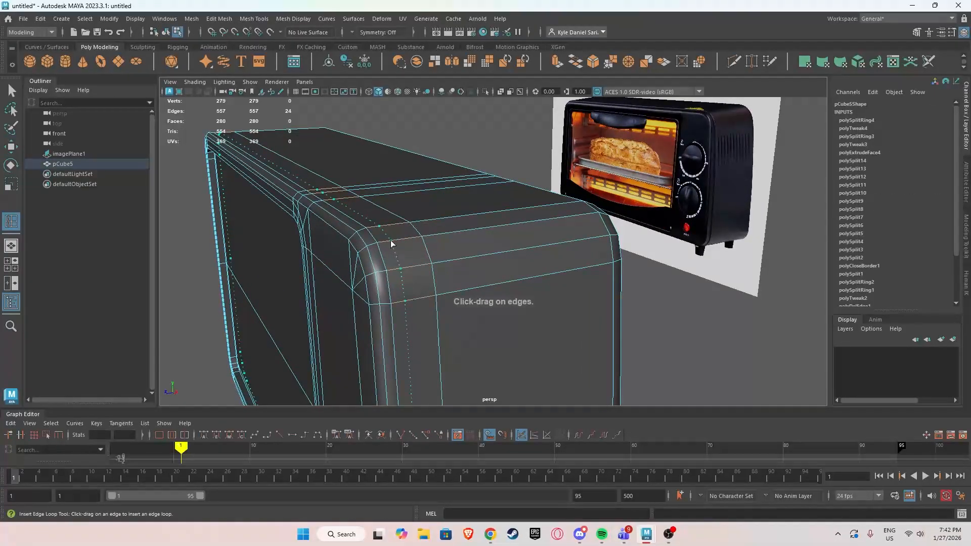
click(392, 244)
Bevel the new edge loop with a fraction of 0.29.
key(w)
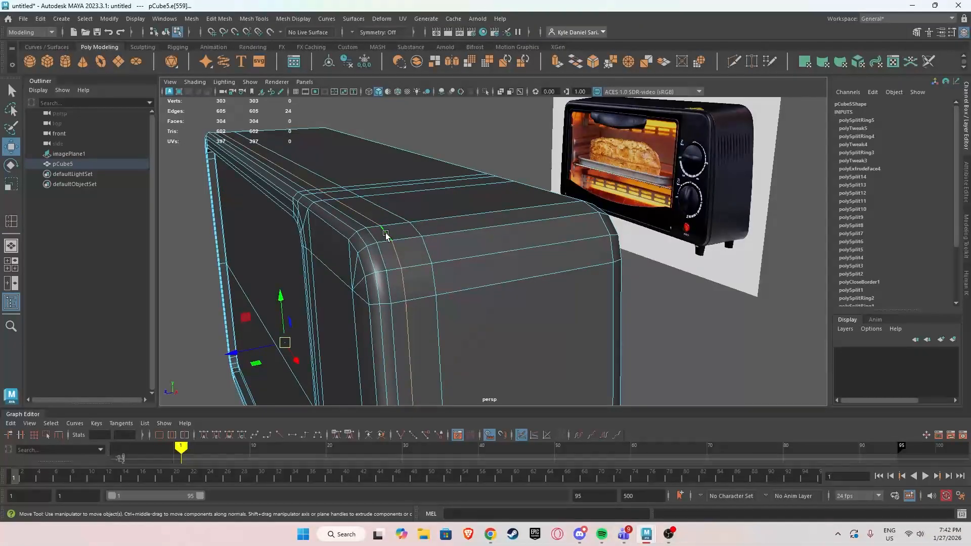
shift+right_drag(390, 248, 445, 234)
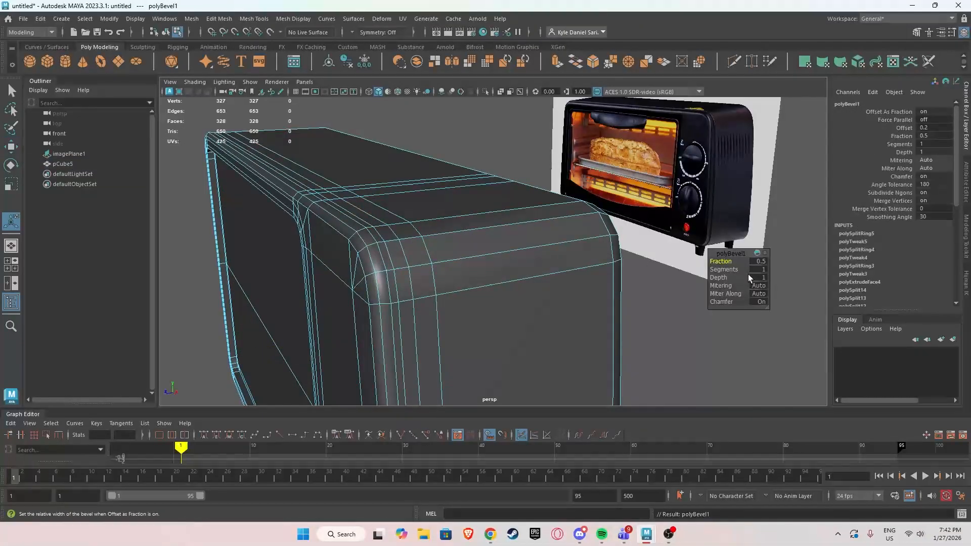
drag(721, 262, 645, 261)
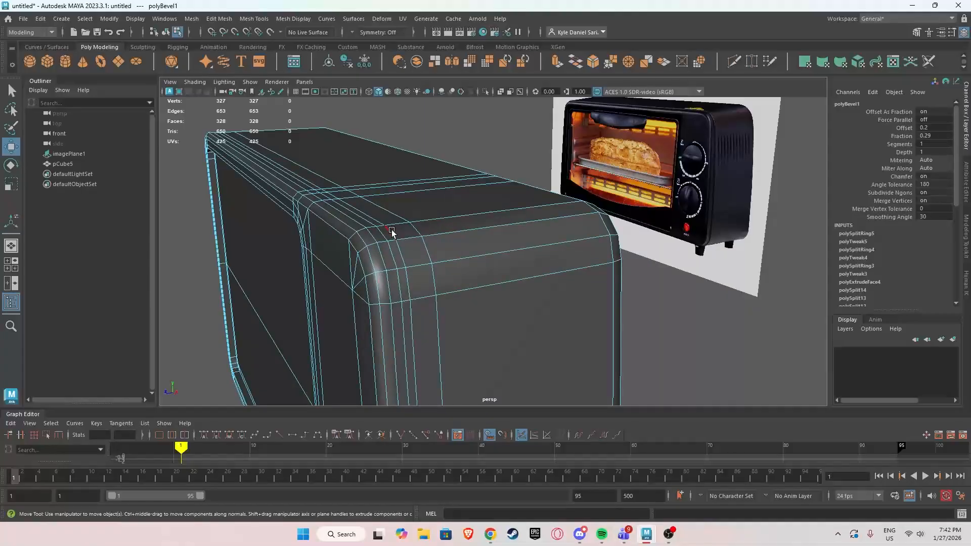
Extrude the narrow beveled face ring inward with a thickness of -0.08 and adjust the extrusion's divisions.
right_drag(390, 226, 394, 253)
double_click(397, 253)
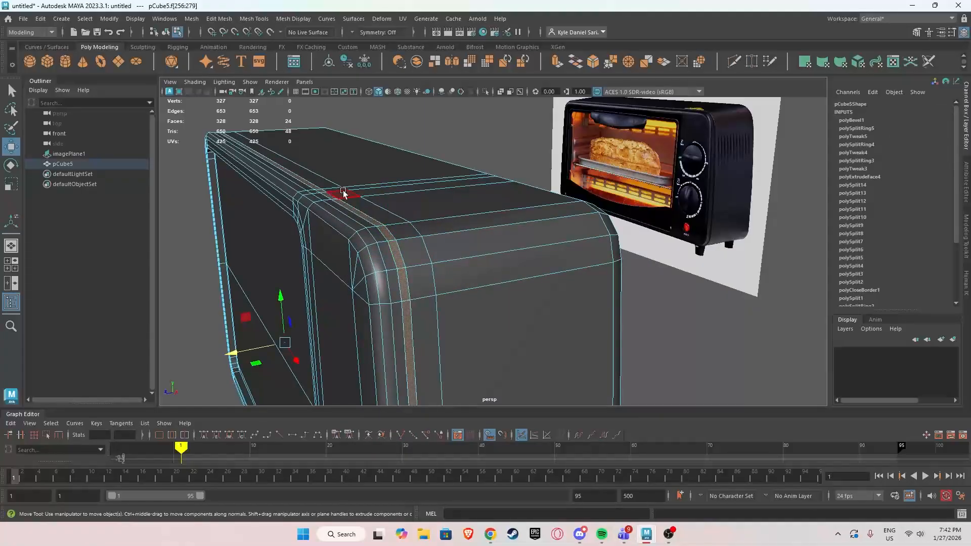
shift+right_drag(418, 236, 412, 263)
drag(724, 262, 696, 263)
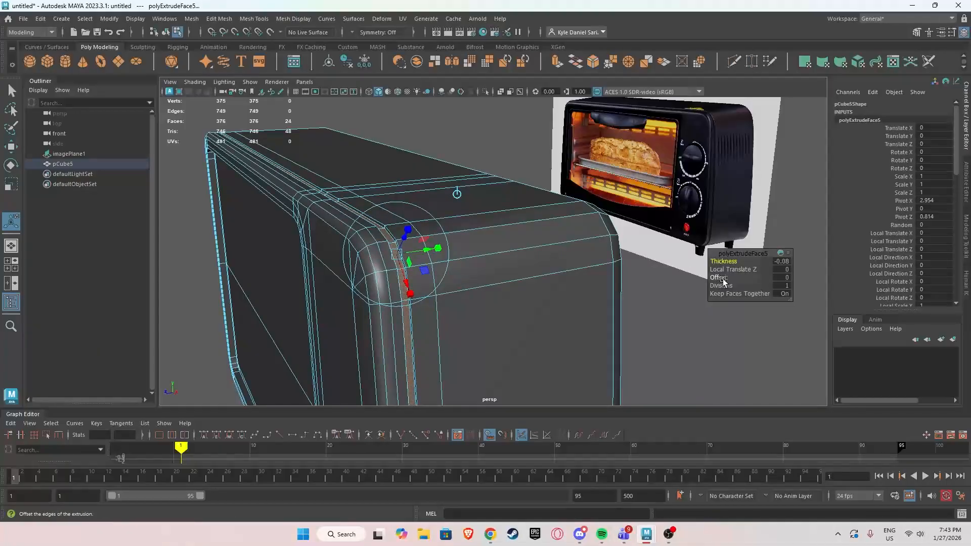
drag(724, 285, 727, 284)
Examine the groove behind the front rim in smooth preview and compare the body with the reference image.
alt+drag(506, 262, 538, 260)
key(w)
right_drag(513, 216, 547, 202)
key(3)
click(496, 162)
alt+drag(451, 200, 470, 271)
scroll(407, 220, down, 3)
scroll(412, 238, down, 3)
scroll(407, 245, up, 3)
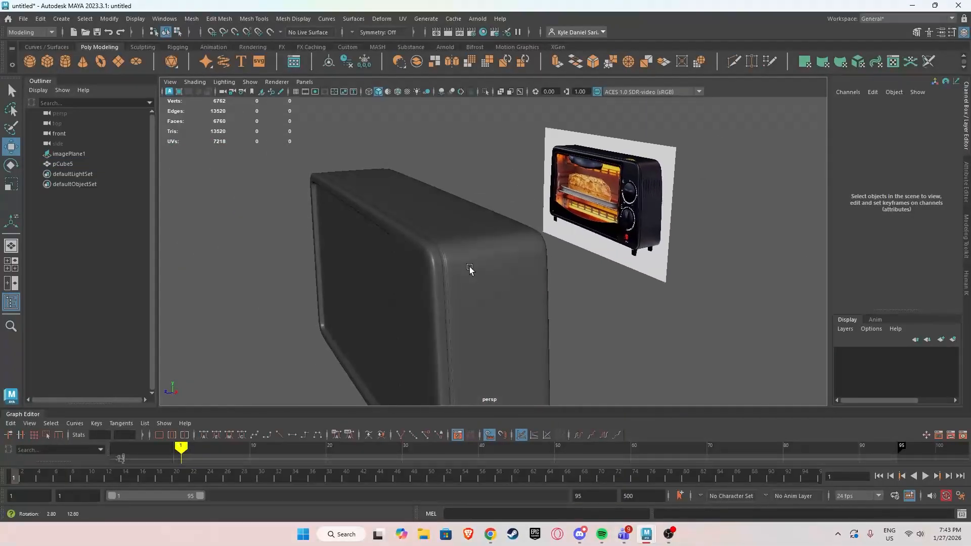
scroll(470, 271, up, 4)
alt+drag(367, 276, 447, 303)
scroll(424, 284, down, 3)
alt+middle_drag(460, 302, 441, 294)
scroll(442, 294, down, 3)
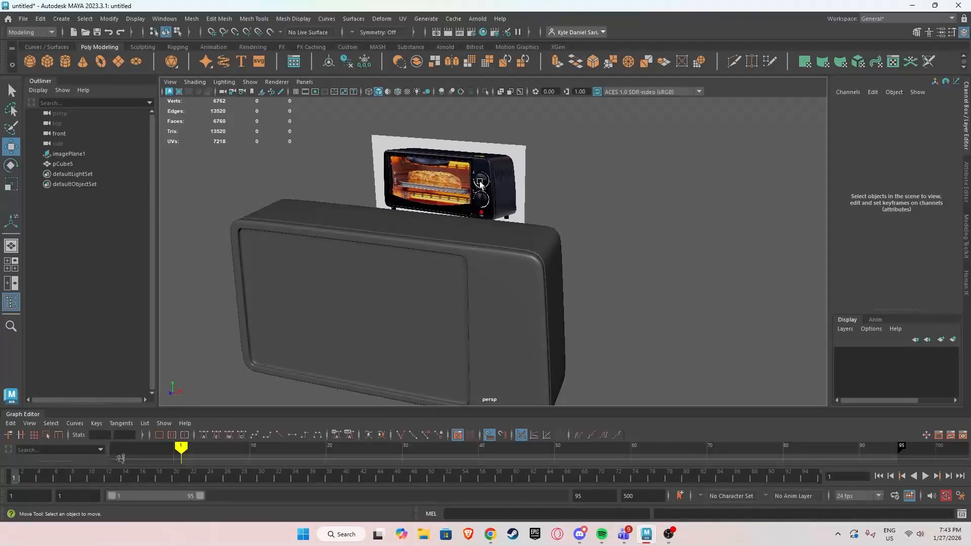
Insert two horizontal edge loops across the front and one vertical loop through the middle of the control panel.
click(516, 304)
alt+drag(516, 303, 527, 256)
scroll(567, 276, up, 4)
right_drag(523, 238, 524, 211)
click(497, 248)
click(496, 247)
ctrl+right_drag(496, 247, 410, 263)
alt+middle_drag(549, 281, 495, 244)
click(476, 293)
key(g)
click(508, 224)
key(g)
alt+drag(496, 244, 451, 225)
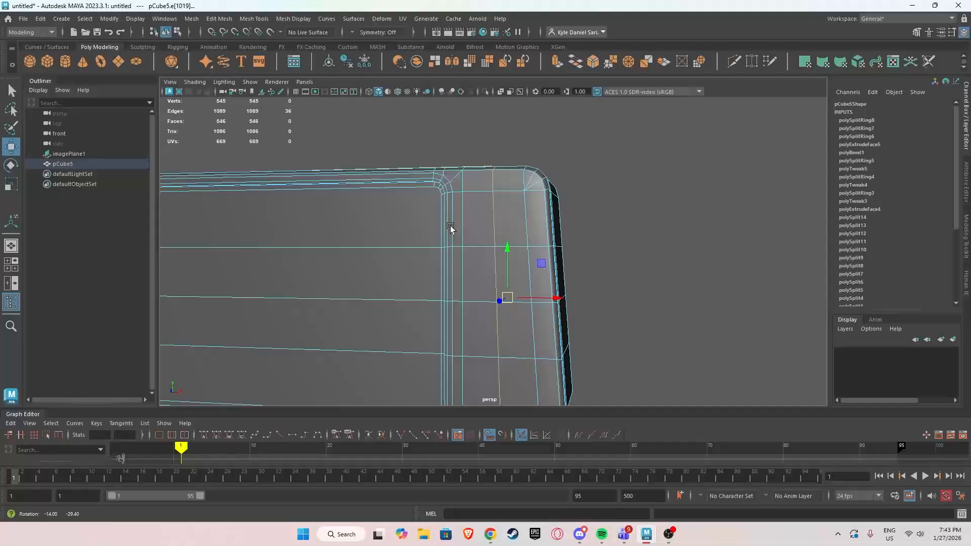
Select the four upper faces in the control panel grid beside the door.
alt+right_drag(450, 226, 511, 262)
alt+middle_drag(511, 261, 510, 251)
right_drag(477, 220, 477, 246)
click(466, 199)
shift+click(468, 252)
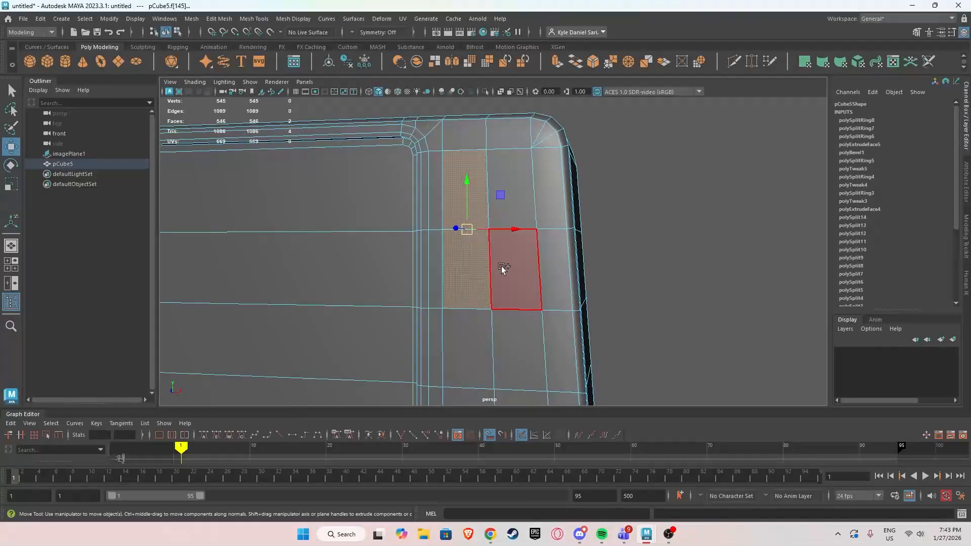
shift+click(503, 267)
key(ctrl+z)
shift+click(509, 185)
shift+click(507, 265)
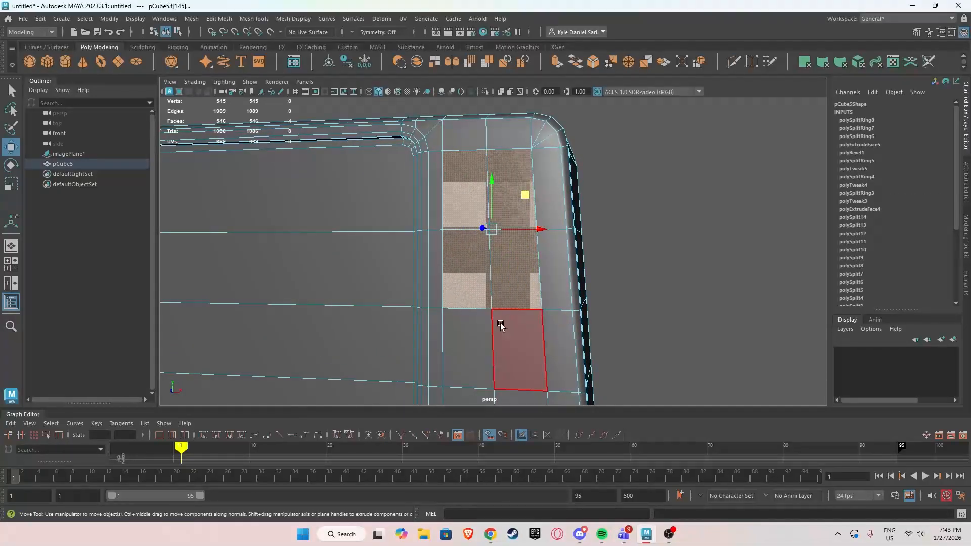
Try to extrude all eight control panel faces together, then undo back to the upper four selected faces.
alt+middle_drag(499, 325, 504, 261)
shift+click(473, 285)
shift+click(477, 353)
shift+click(541, 356)
shift+click(531, 298)
alt+right_drag(531, 298, 491, 294)
alt+drag(491, 294, 498, 316)
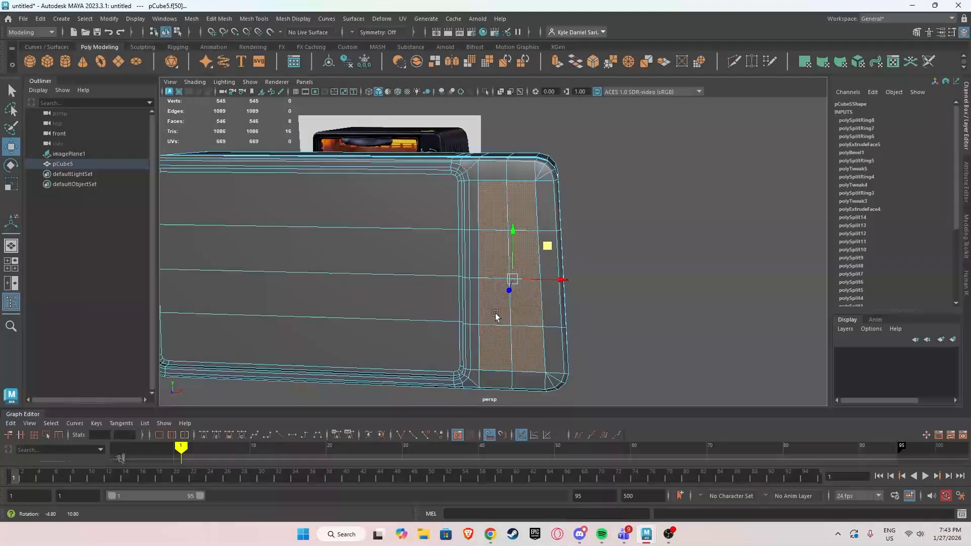
alt+right_drag(498, 316, 505, 296)
alt+drag(506, 295, 460, 284)
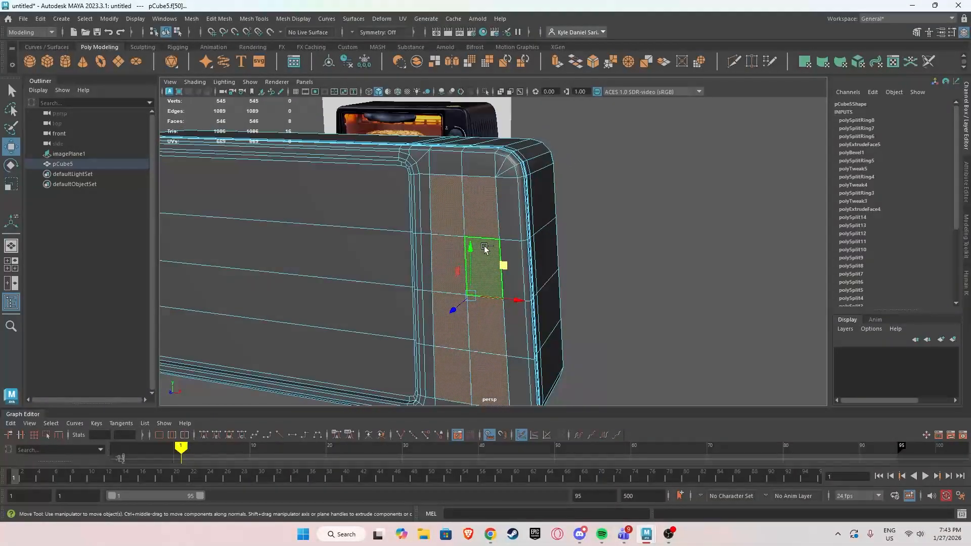
shift+right_drag(484, 243, 482, 271)
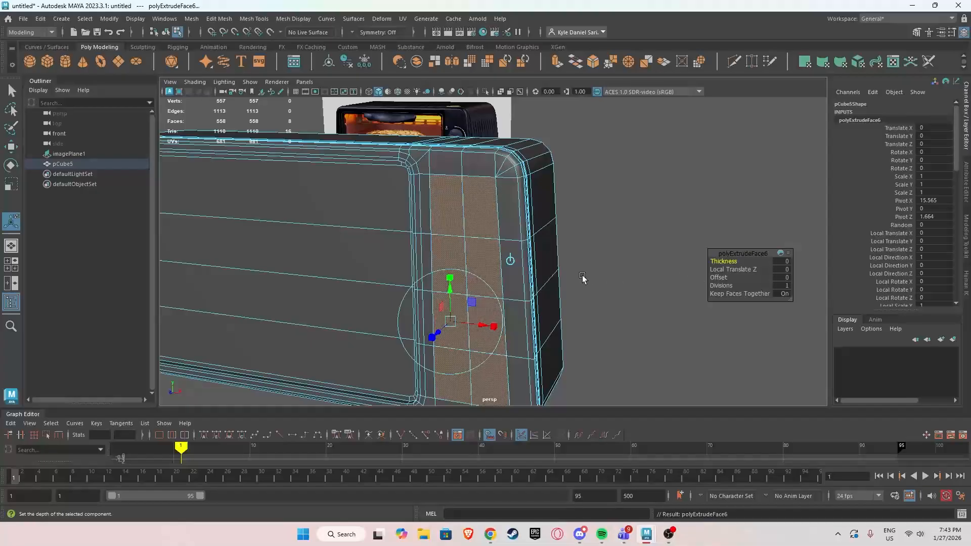
click(710, 276)
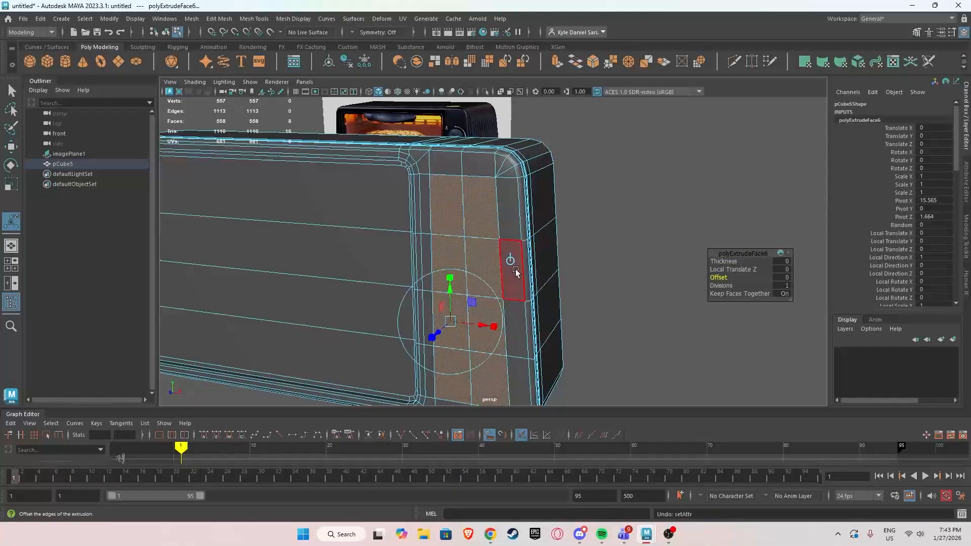
alt+drag(509, 260, 497, 267)
key(ctrl+z)
key(ctrl+z)
key(ctrl+z)
key(ctrl+z)
key(ctrl+z)
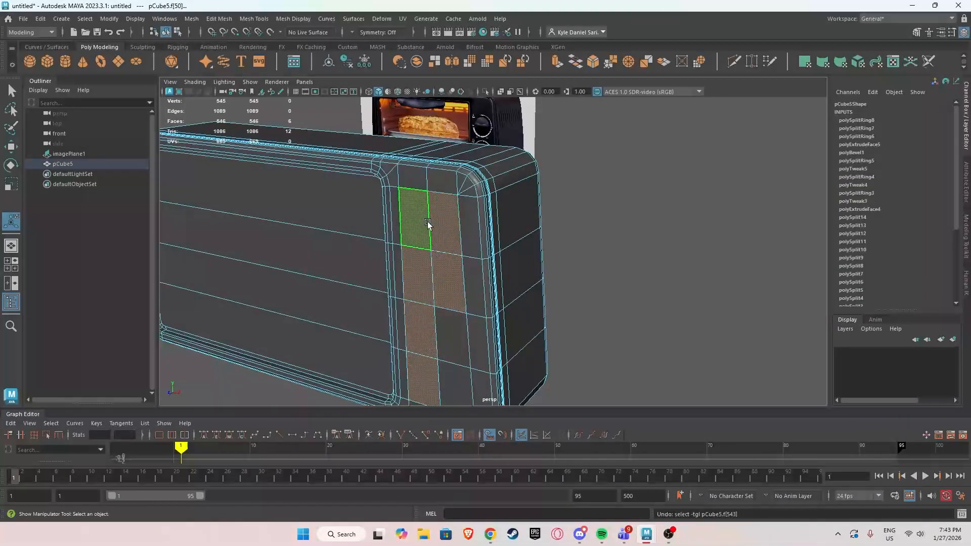
Extrude the upper four control panel faces as an inset with an offset of 0.532.
alt+drag(443, 244, 451, 260)
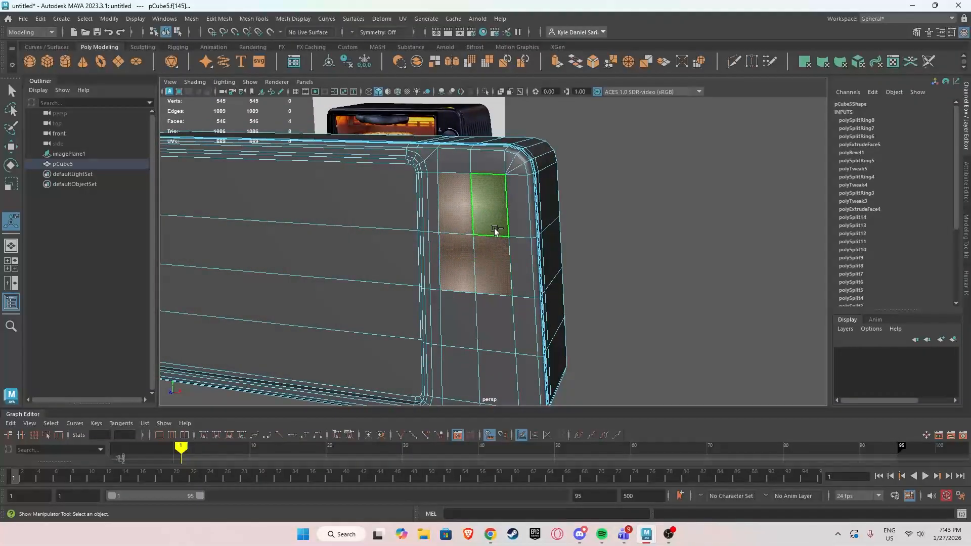
shift+right_drag(495, 229, 494, 253)
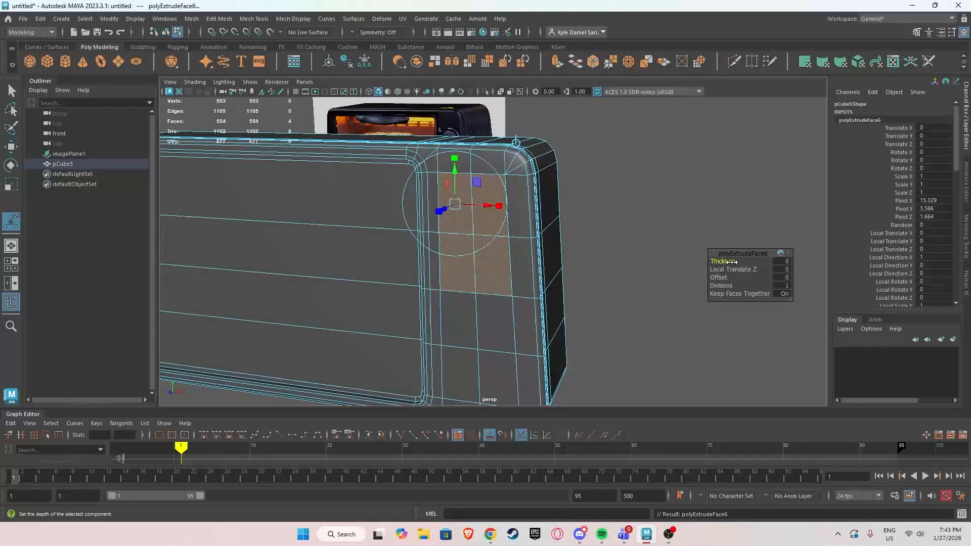
drag(727, 278, 880, 292)
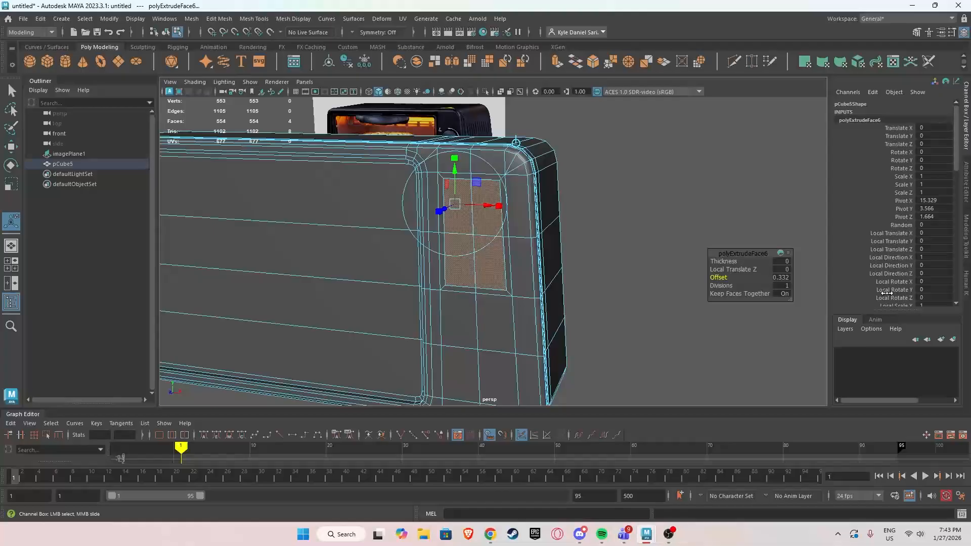
drag(719, 278, 723, 278)
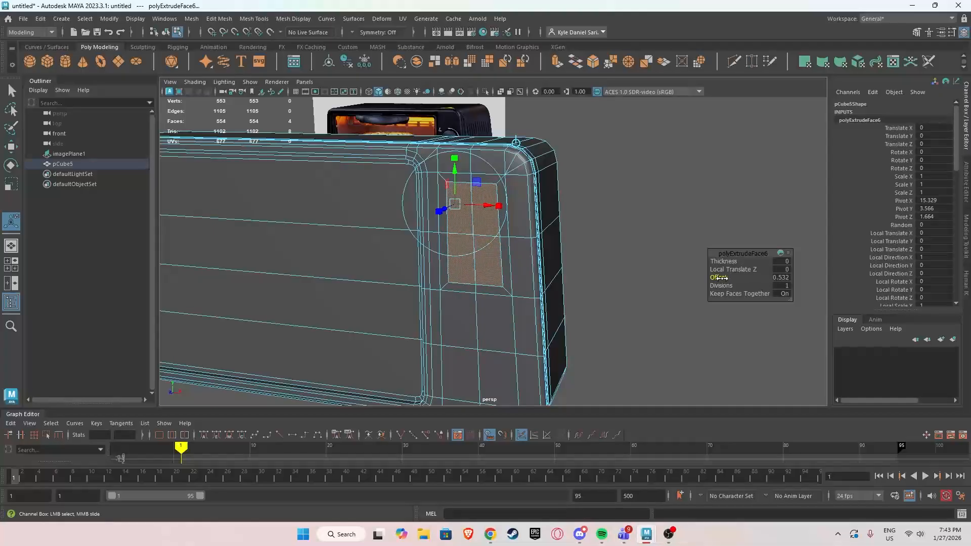
Extrude the lower four control panel faces as a matching inset with an offset of 0.532.
click(484, 317)
shift+right_drag(501, 273, 499, 308)
click(785, 278)
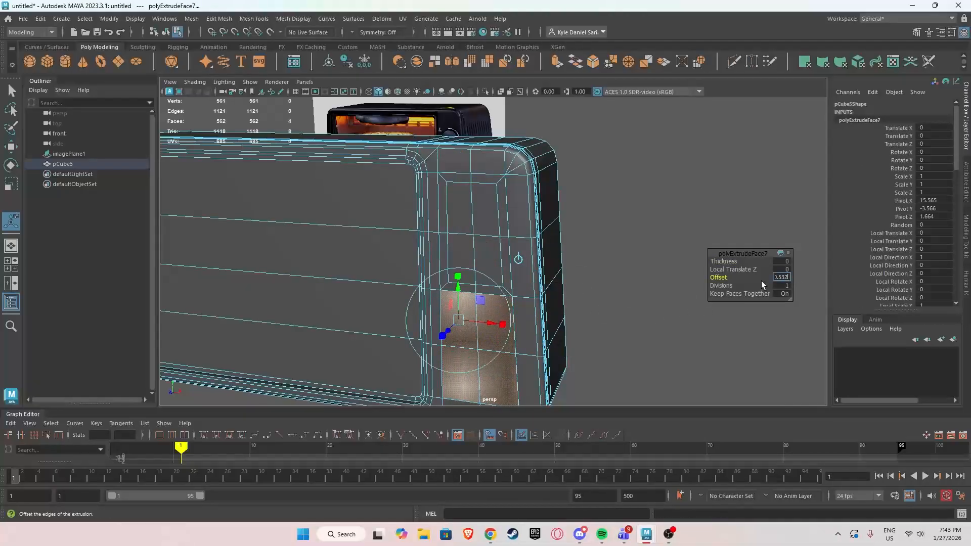
key(Return)
alt+drag(567, 292, 571, 269)
key(w)
Select the four inner faces of the upper control panel inset.
alt+drag(540, 196, 481, 227)
click(481, 227)
shift+click(515, 267)
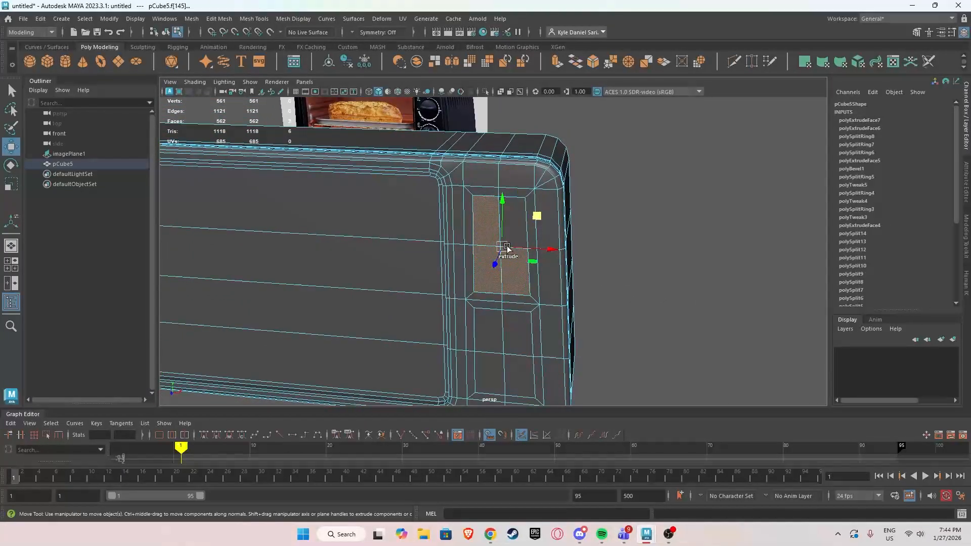
scroll(526, 253, up, 4)
alt+drag(536, 254, 509, 261)
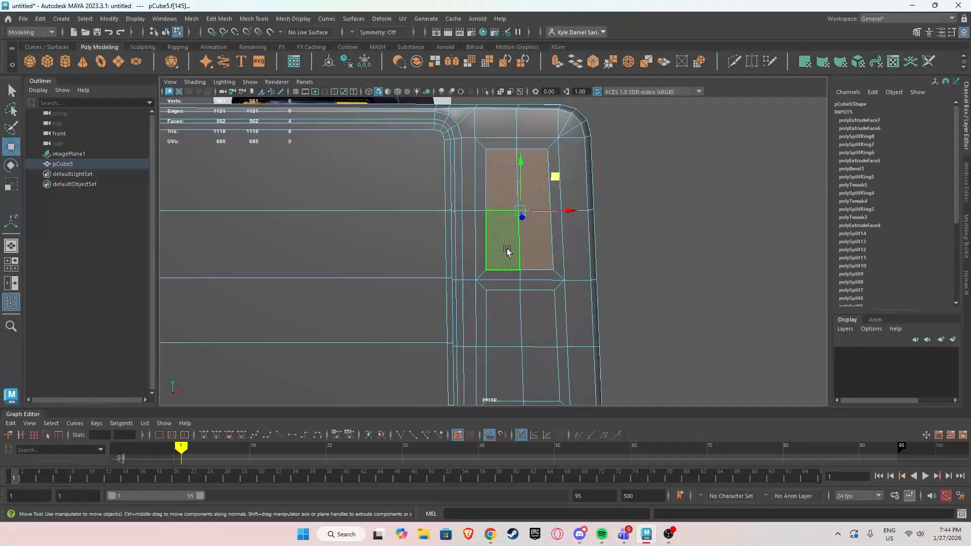
scroll(466, 250, down, 3)
alt+drag(466, 250, 439, 282)
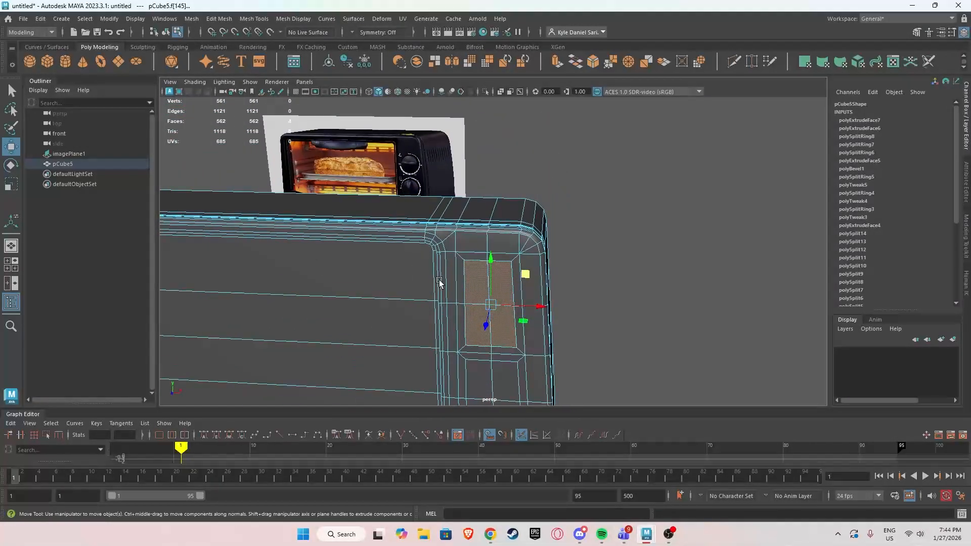
Undo the face selections and the inset extrusions on the control panel.
key(ctrl+z)
key(ctrl+z)
key(ctrl+z)
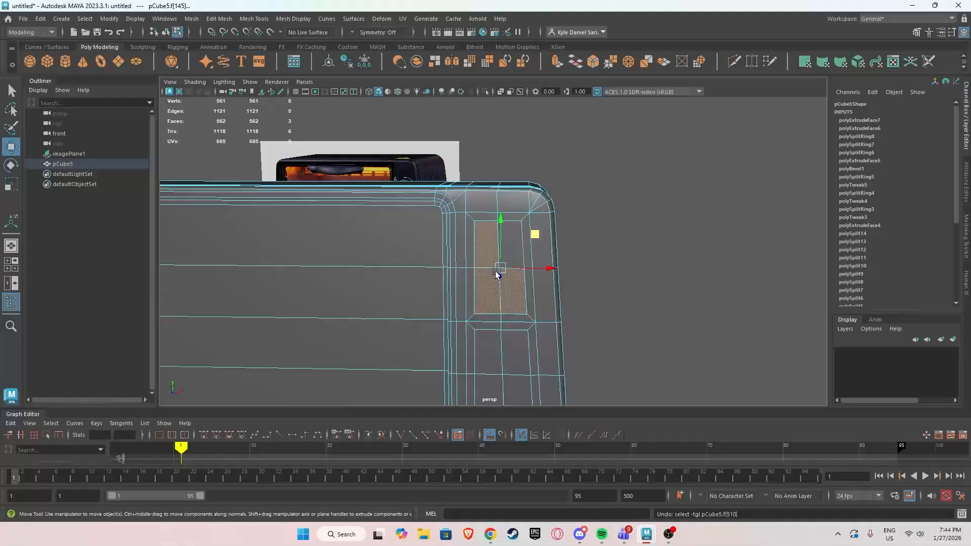
key(ctrl+z)
key(ctrl+z)
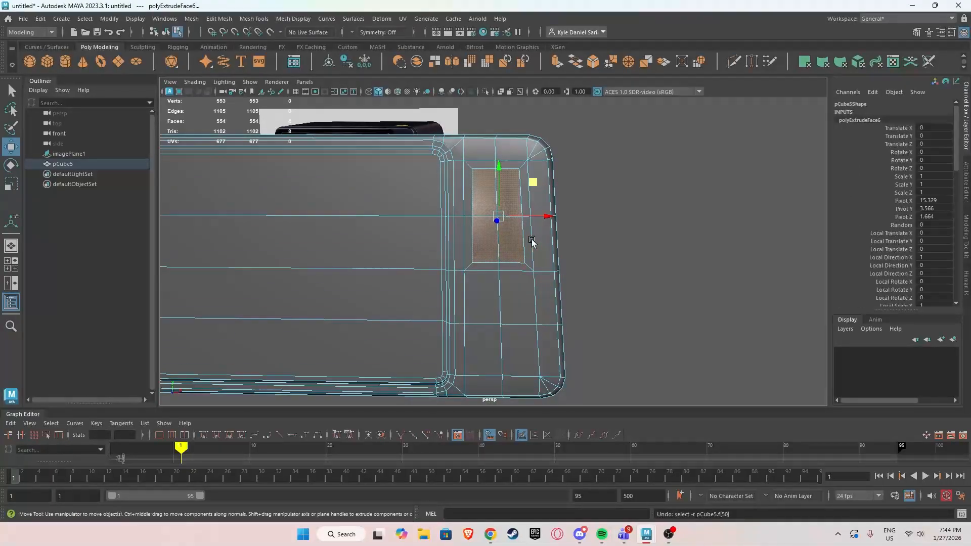
Insert three more horizontal edge loops across the front, between the existing rows of the control panel.
right_click(474, 182)
right_drag(485, 175, 480, 228)
click(496, 185)
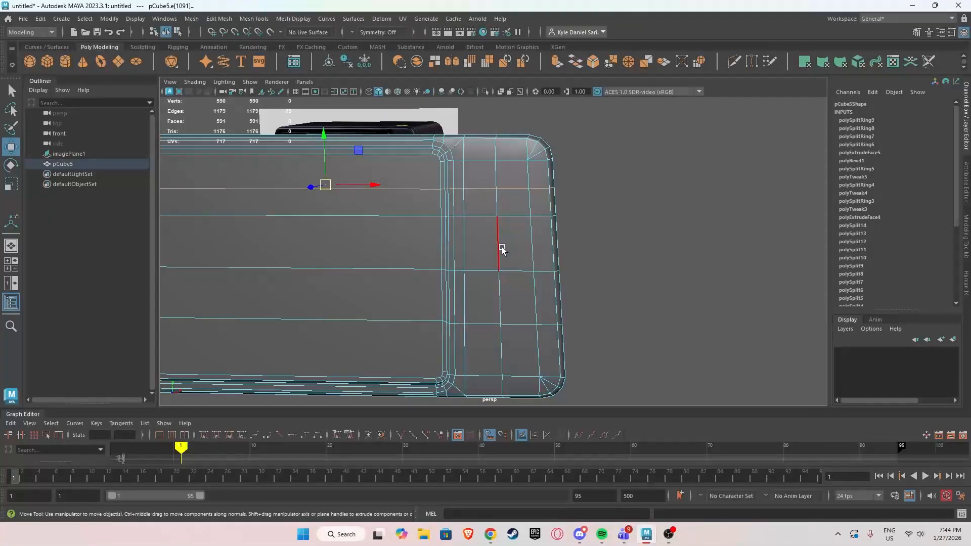
click(498, 247)
key(g)
click(500, 302)
key(g)
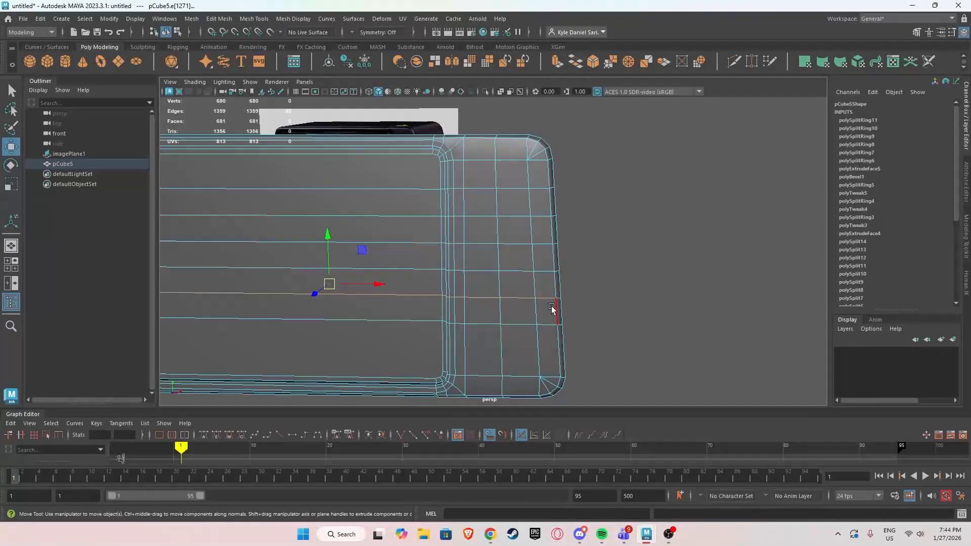
Extrude the block of four faces midway down the control panel as an inset with an offset of 0.532.
alt+drag(519, 321, 486, 269)
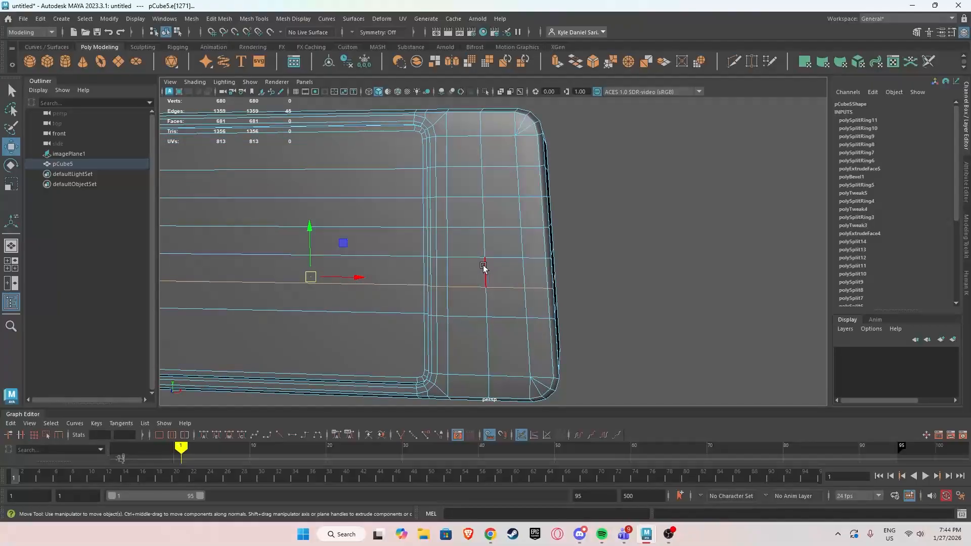
click(469, 247)
shift+click(496, 277)
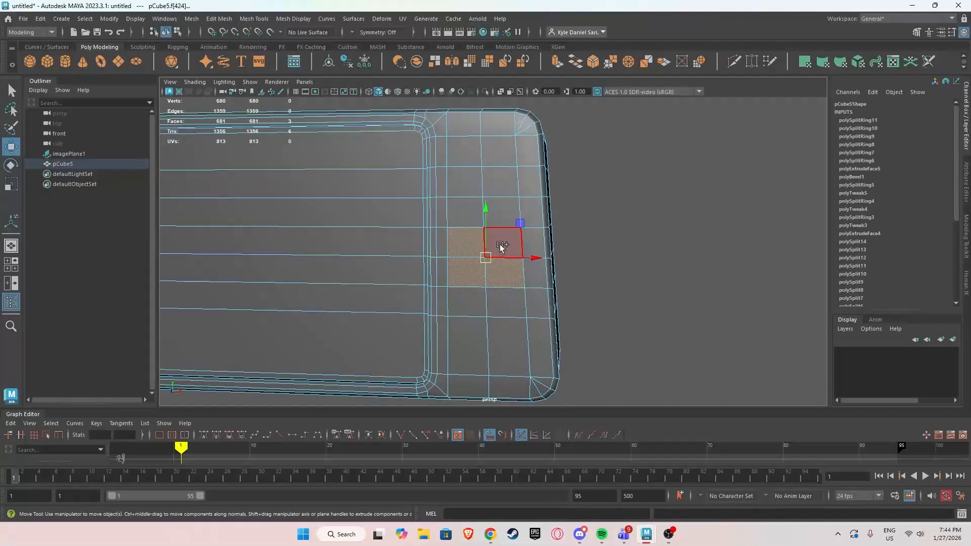
shift+click(500, 243)
alt+drag(473, 248, 445, 260)
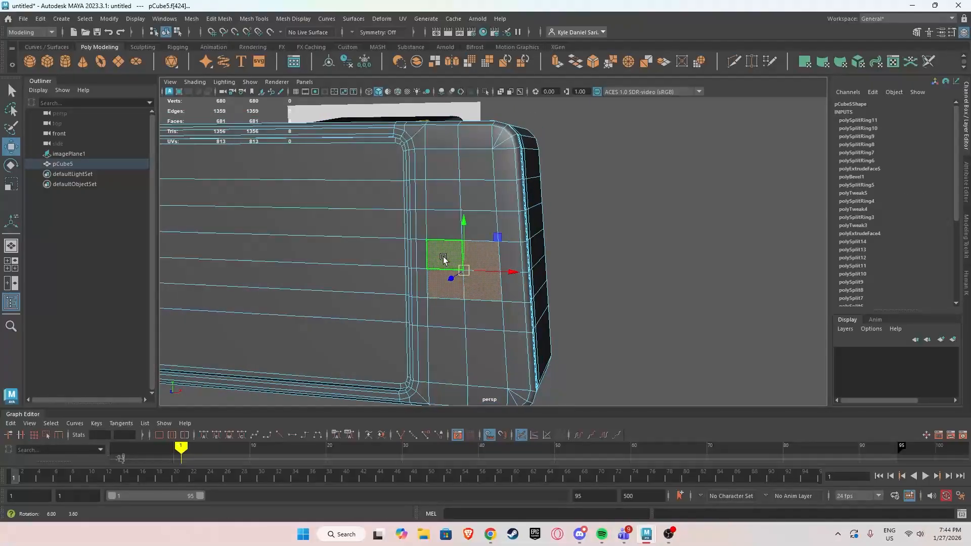
alt+right_drag(445, 260, 477, 260)
mouse_move(477, 260)
alt+middle_down()
mouse_move(479, 324)
mouse_move(483, 253)
alt+middle_up()
alt+drag(483, 254, 468, 260)
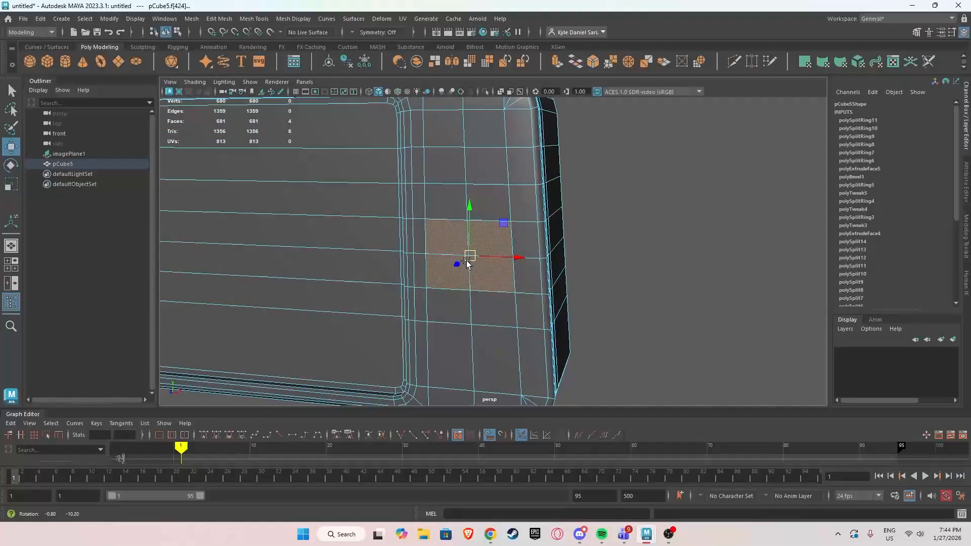
shift+right_drag(469, 243, 528, 256)
drag(732, 277, 755, 277)
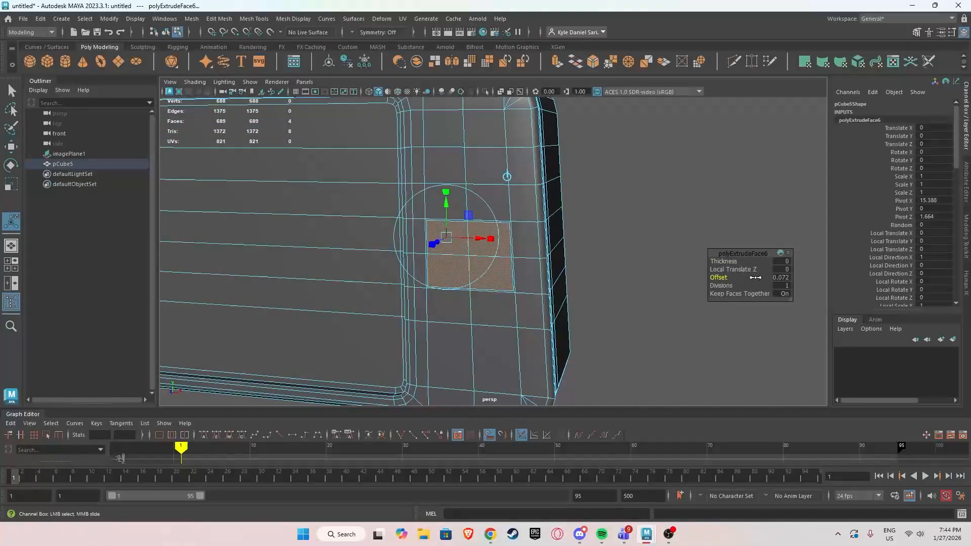
key(Return)
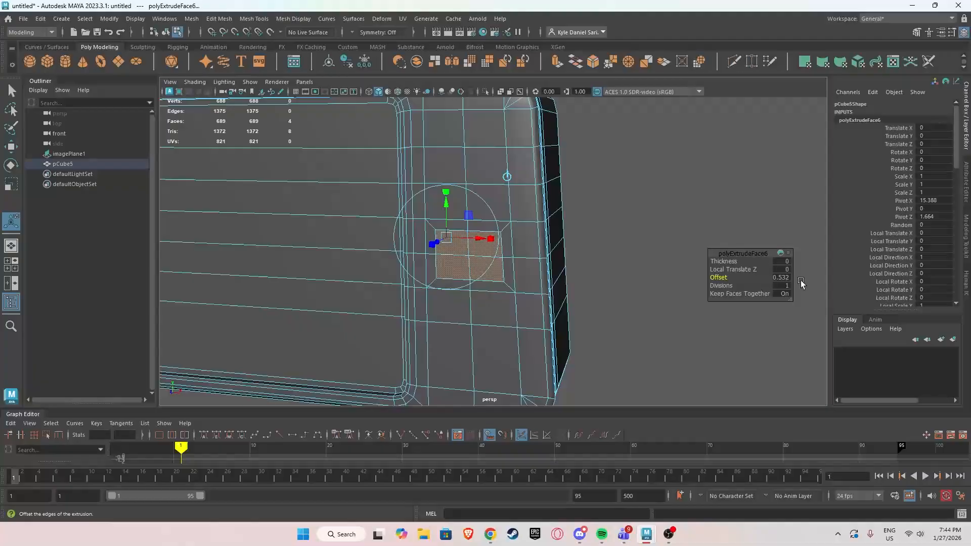
Extrude the four control panel faces directly above the first inset with a matching offset of 0.532.
alt+middle_drag(495, 187, 492, 208)
click(449, 191)
shift+click(454, 221)
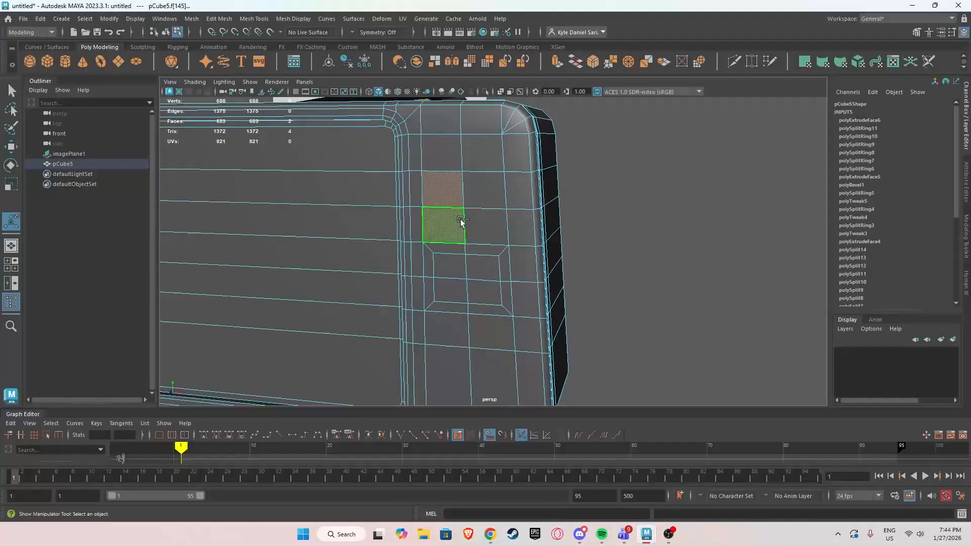
shift+click(477, 222)
shift+click(481, 191)
shift+right_drag(480, 188, 479, 217)
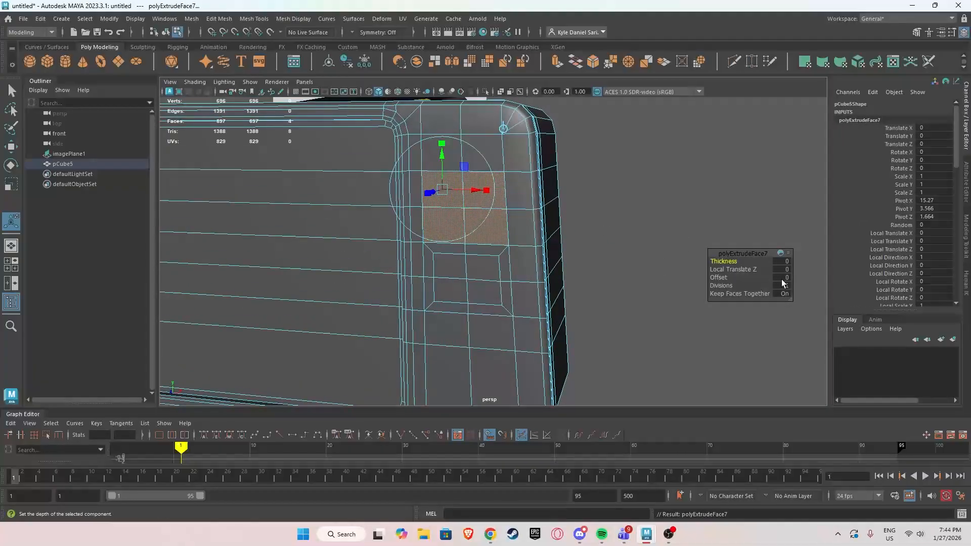
drag(783, 277, 797, 276)
text(0.532)
key(Return)
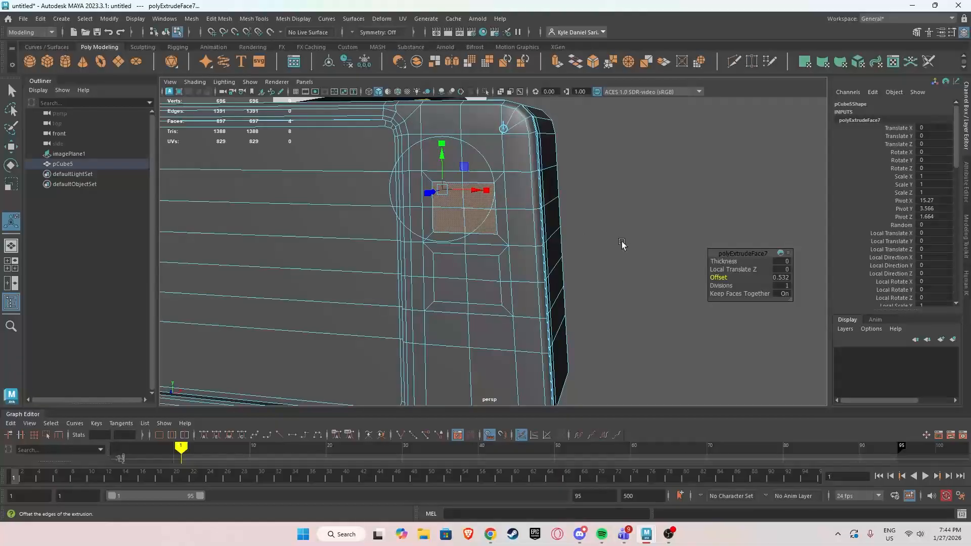
Circularize the inner faces of both control panel insets with a radial offset of -0.3 and a twist of 2.1.
alt+drag(621, 241, 619, 252)
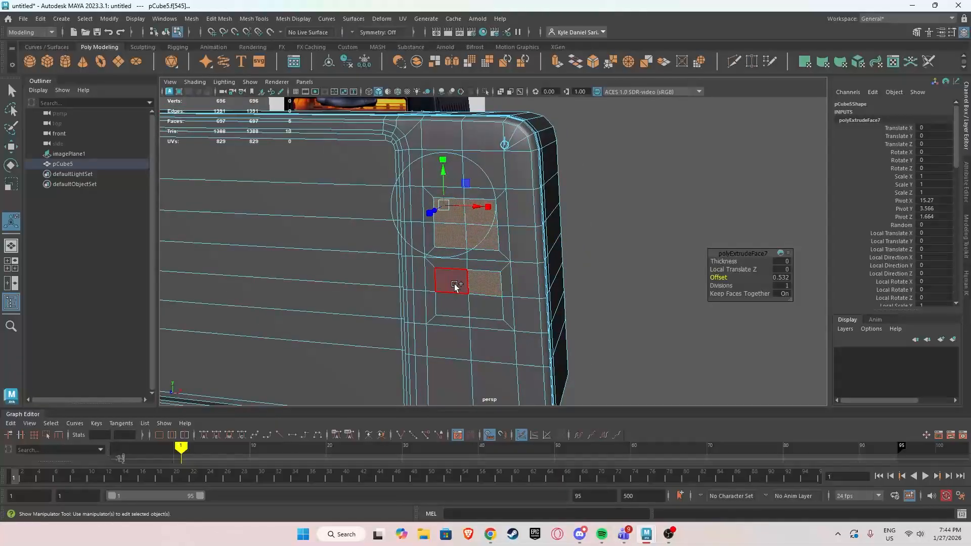
shift+click(466, 310)
key(w)
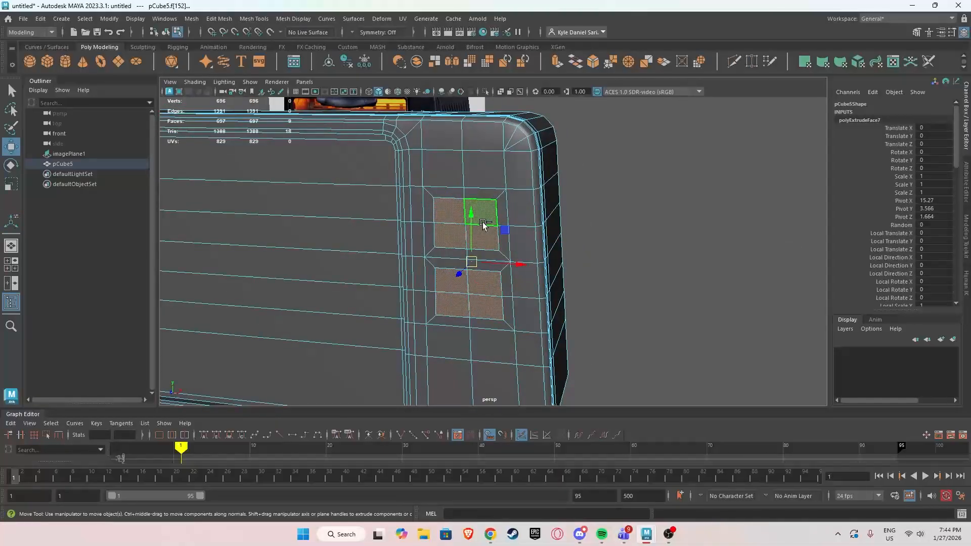
shift+right_click(489, 221)
shift+right_drag(492, 222, 487, 299)
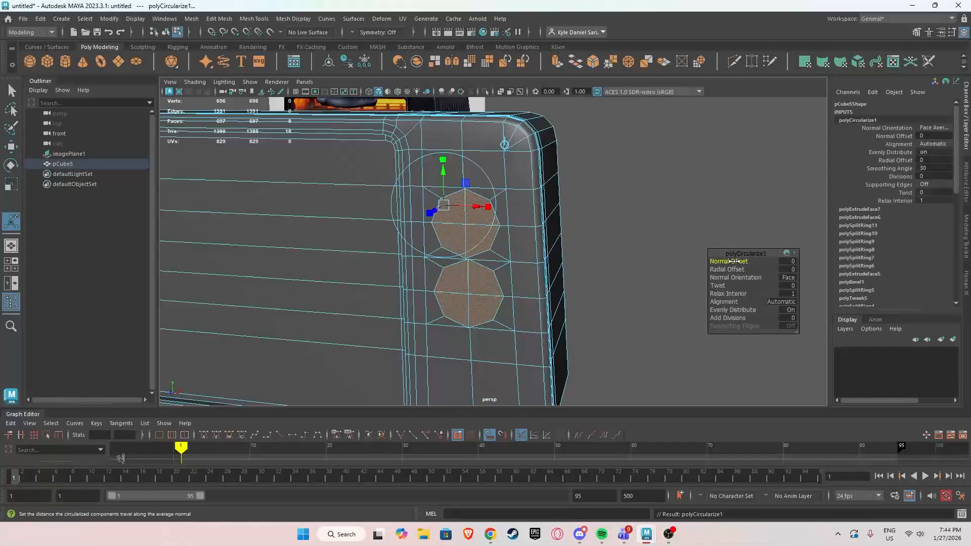
drag(729, 270, 732, 269)
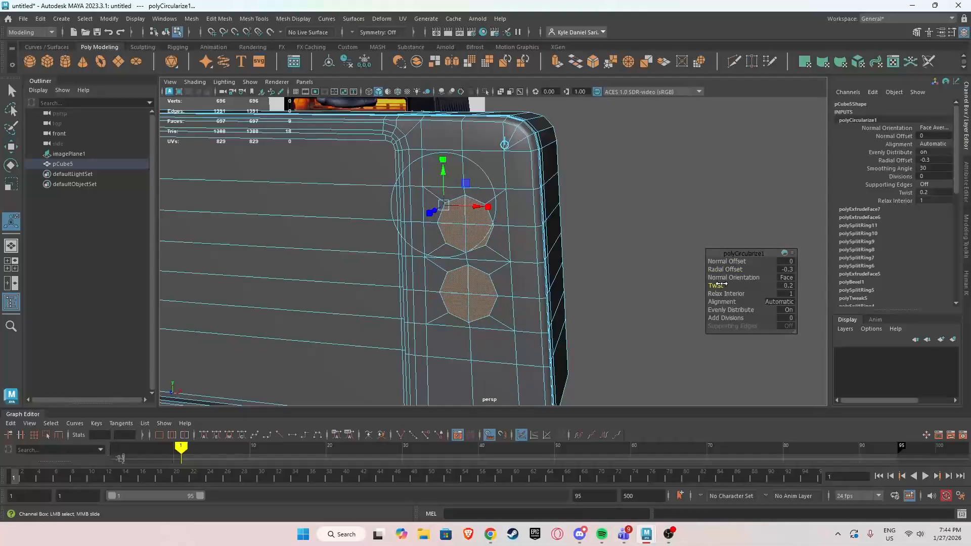
drag(721, 284, 731, 284)
Extrude both circular face groups on the control panel inward with an offset of 0.183.
alt+drag(487, 259, 605, 264)
scroll(541, 259, up, 2)
scroll(609, 273, up, 2)
key(w)
shift+right_click(580, 232)
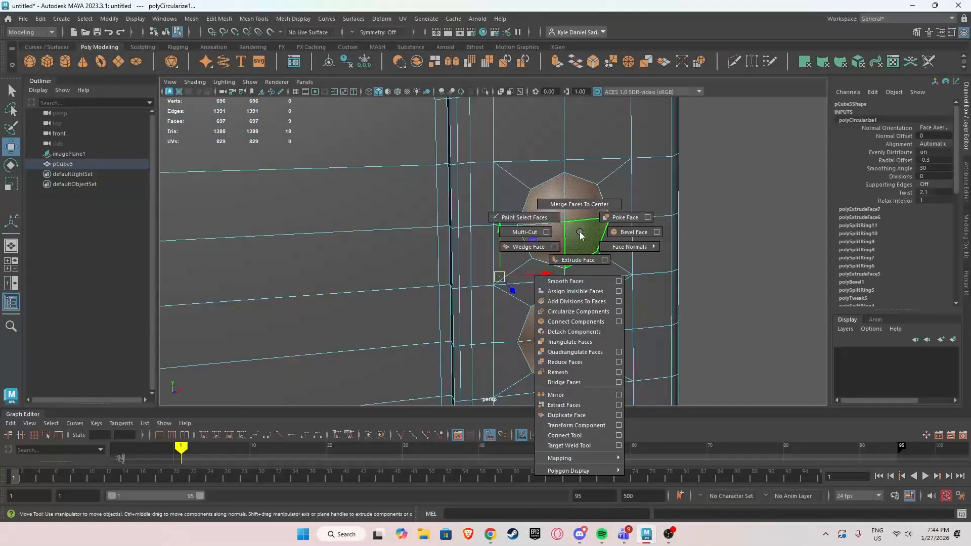
click(577, 259)
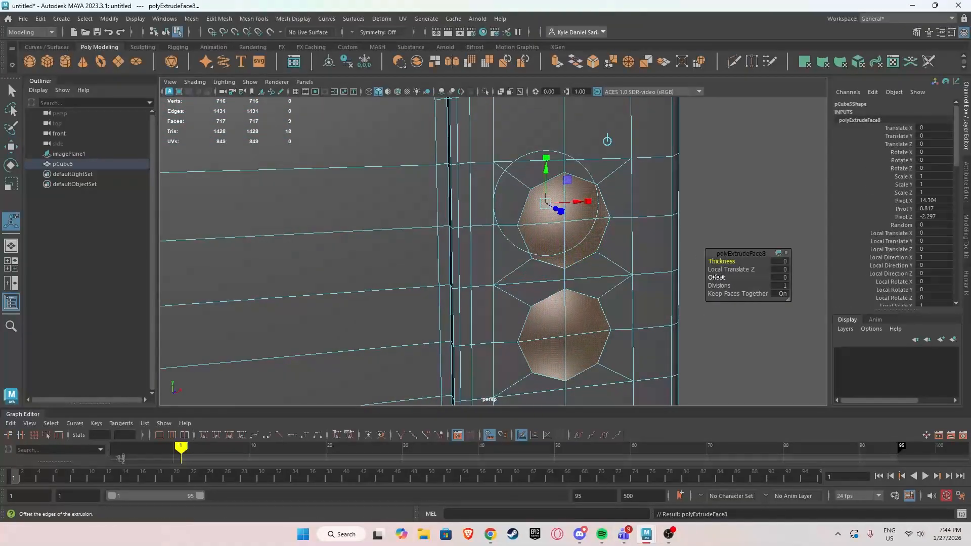
drag(717, 277, 805, 287)
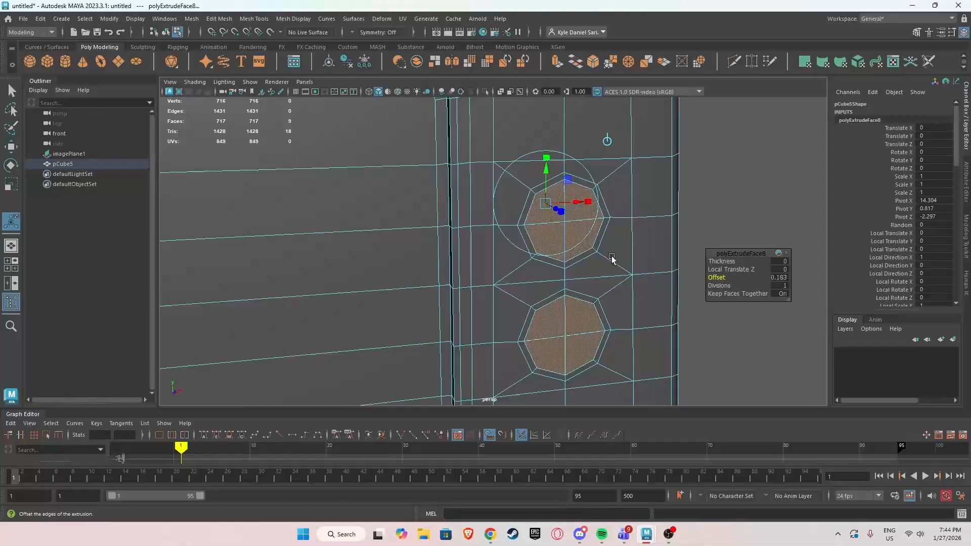
Extrude the two circular face groups straight out from the control panel to form protruding knobs.
alt+drag(612, 259, 489, 284)
key(w)
scroll(487, 276, down, 2)
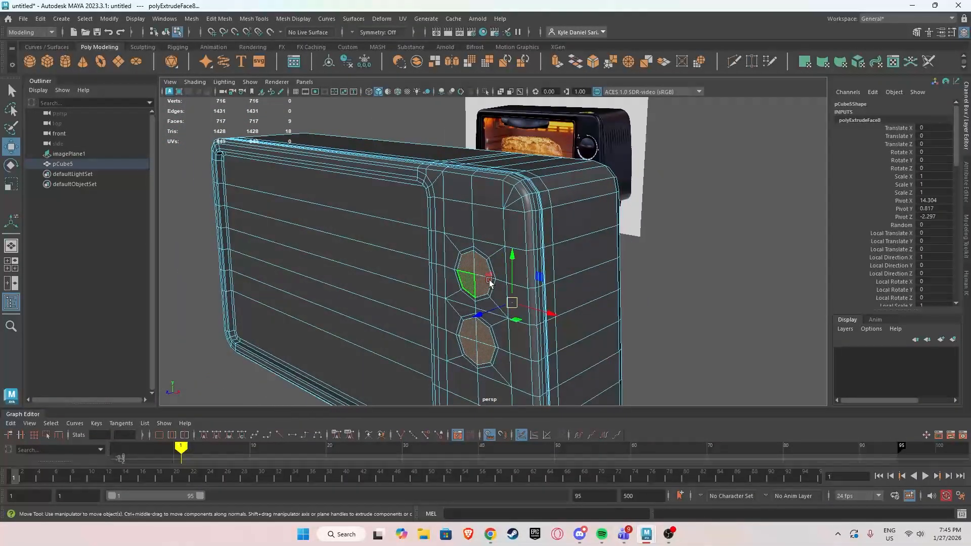
alt+middle_drag(490, 283, 500, 262)
alt+drag(479, 270, 453, 278)
alt+middle_drag(453, 278, 479, 243)
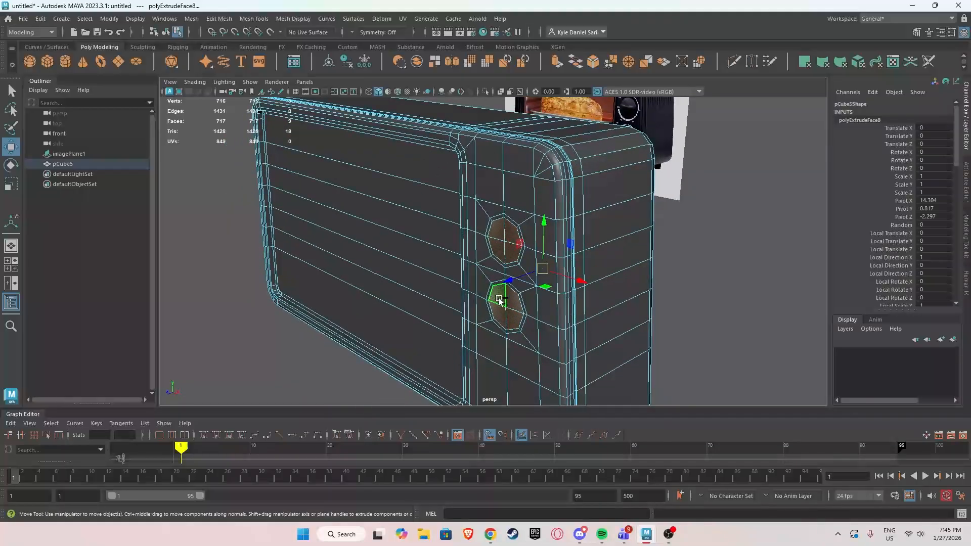
shift+drag(511, 279, 505, 284)
mouse_move(505, 284)
alt+middle_down()
mouse_move(507, 321)
mouse_move(514, 295)
alt+middle_up()
scroll(519, 304, up, 3)
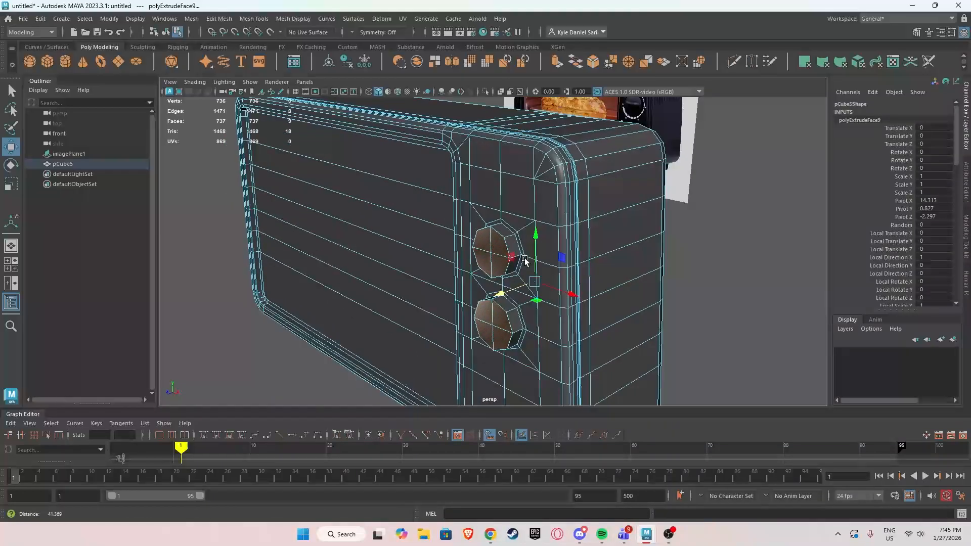
drag(512, 303, 517, 303)
Insert two edge loops around the side wall of each of the two knobs.
scroll(517, 303, up, 4)
alt+middle_drag(517, 301, 510, 323)
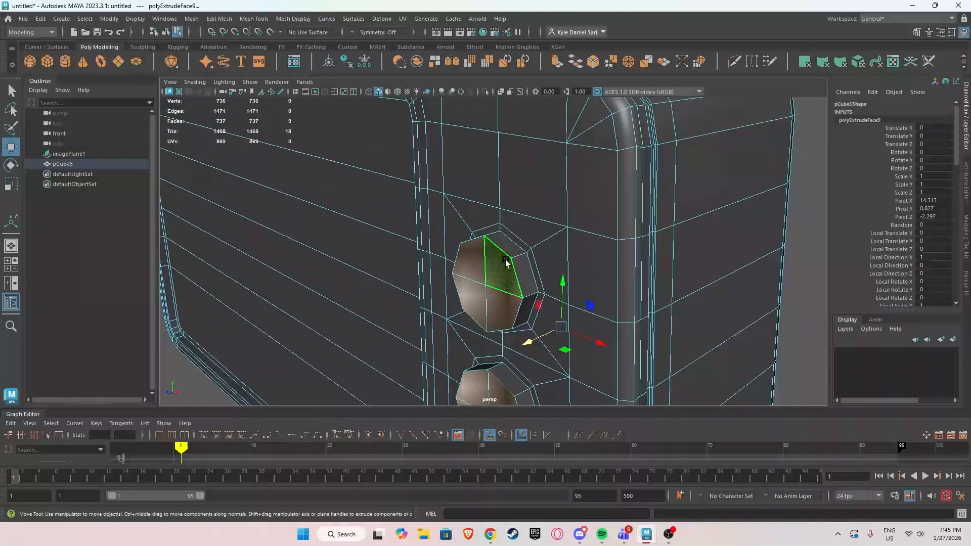
right_drag(497, 233, 447, 254)
drag(515, 260, 513, 261)
alt+drag(512, 284, 507, 262)
click(517, 224)
alt+drag(520, 221, 506, 254)
click(472, 241)
click(496, 329)
scroll(497, 329, down, 5)
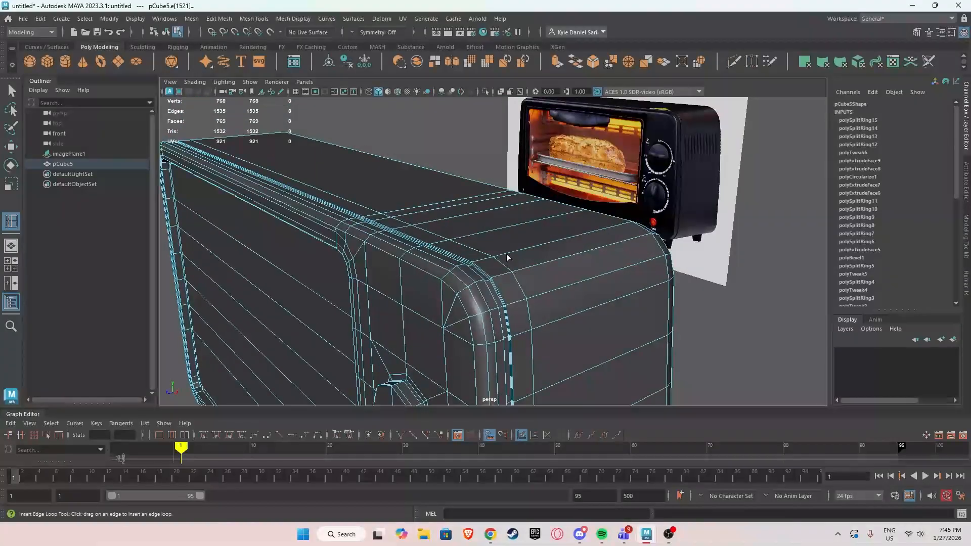
Examine the knobs in the reference image and compare them with the modelled knobs.
scroll(684, 199, up, 5)
alt+middle_drag(684, 199, 660, 213)
scroll(661, 213, up, 3)
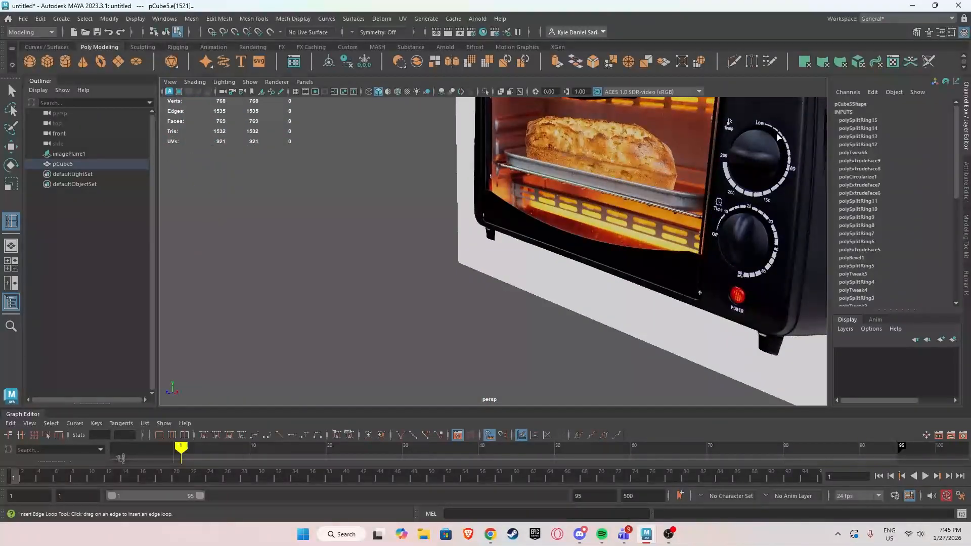
scroll(538, 353, down, 5)
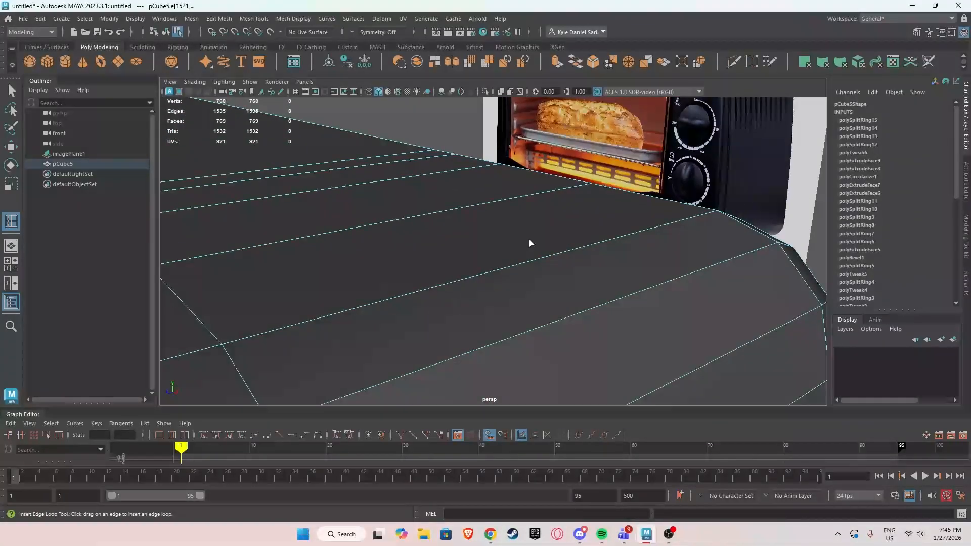
alt+drag(529, 239, 468, 246)
scroll(512, 228, up, 5)
alt+drag(526, 236, 545, 206)
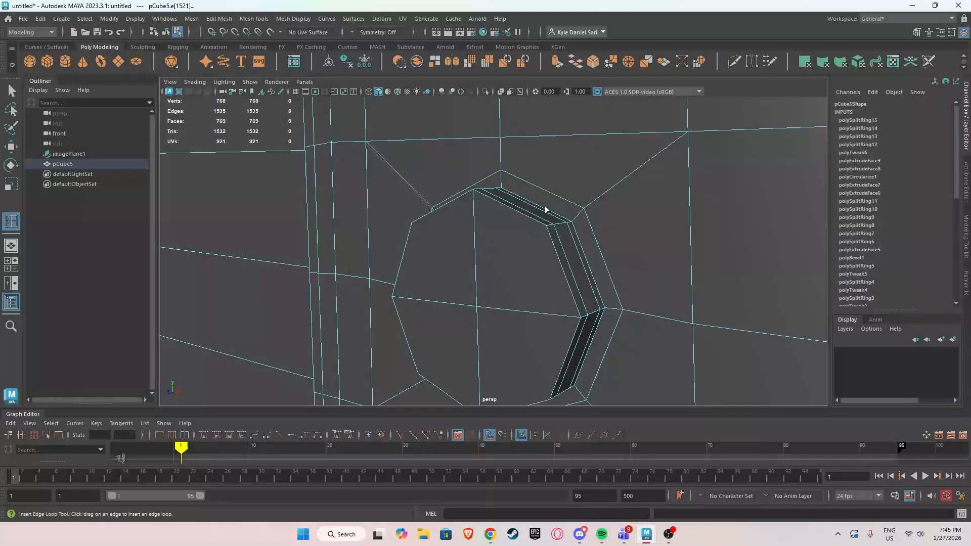
Select the complete rings of narrow panel faces surrounding the upper and lower knobs.
key(w)
right_drag(558, 207, 556, 232)
click(564, 211)
shift+double_click(587, 236)
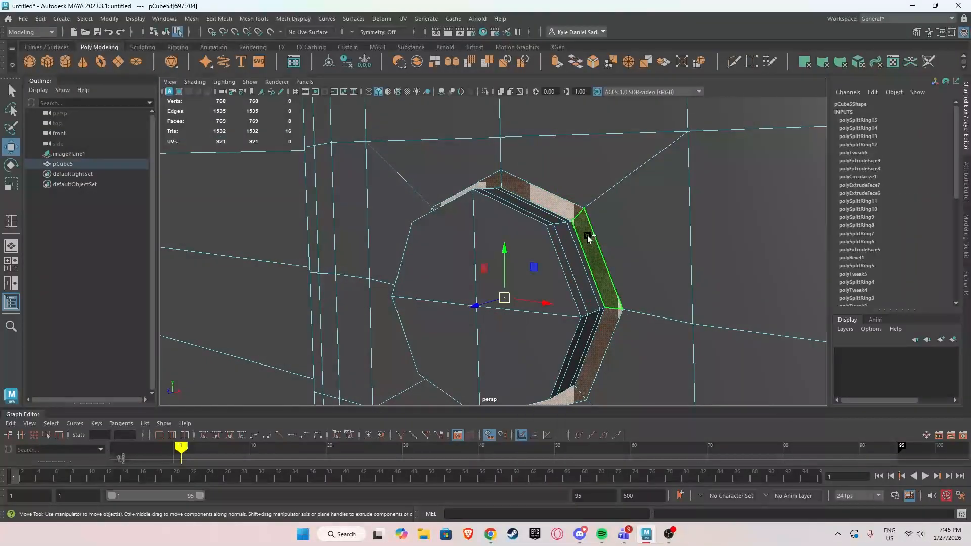
alt+drag(551, 284, 531, 287)
alt+middle_drag(531, 287, 585, 228)
shift+click(572, 305)
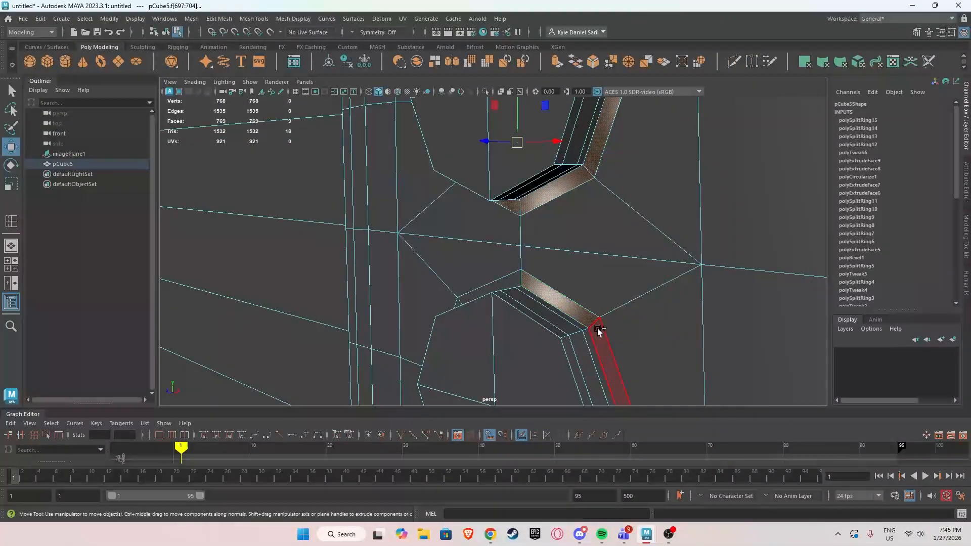
shift+double_click(598, 327)
Extrude the face rings around both knobs with an offset of 0.033.
alt+middle_drag(601, 157, 577, 282)
scroll(567, 258, down, 2)
shift+right_drag(575, 197, 554, 226)
drag(715, 277, 736, 279)
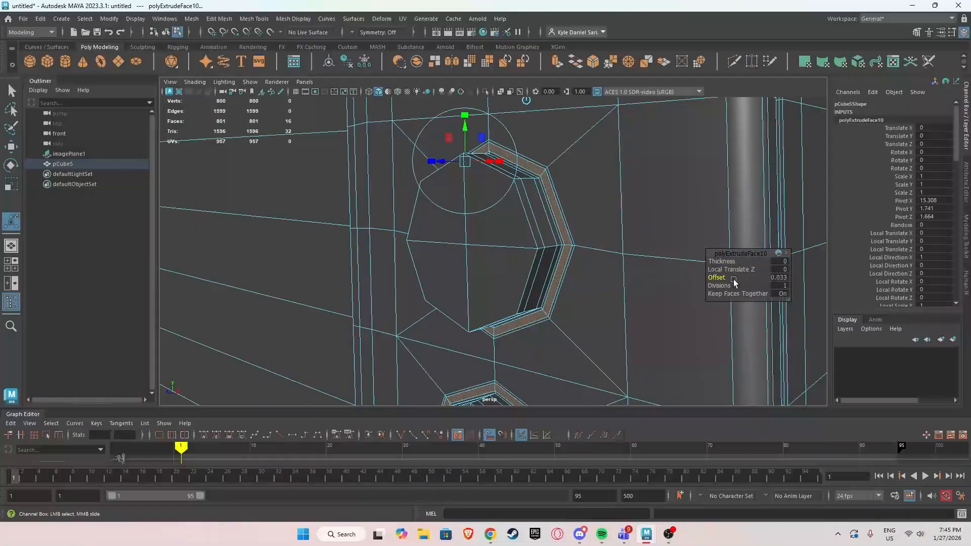
Extrude the inset rings into the panel with a thickness of -0.122 and 2 divisions to form grooves.
key(ctrl+e)
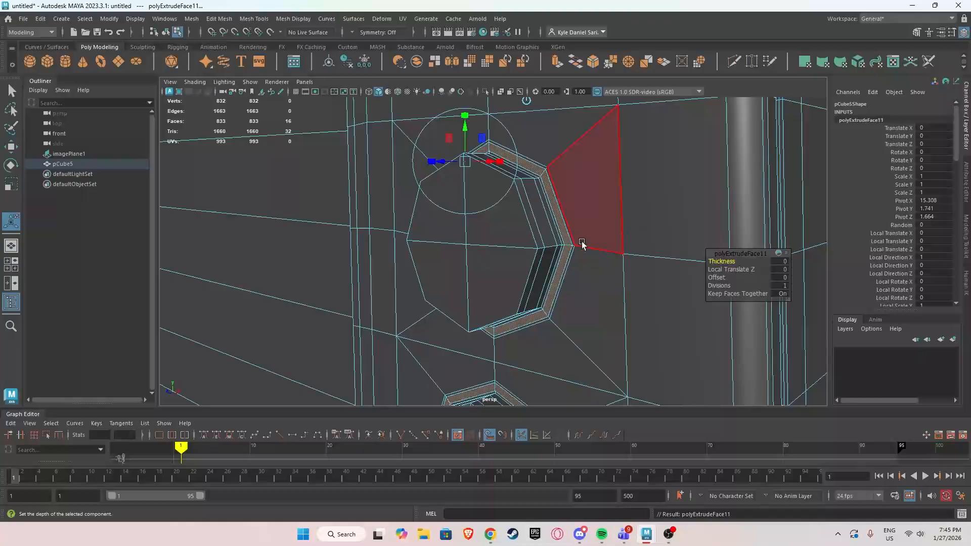
drag(718, 262, 661, 261)
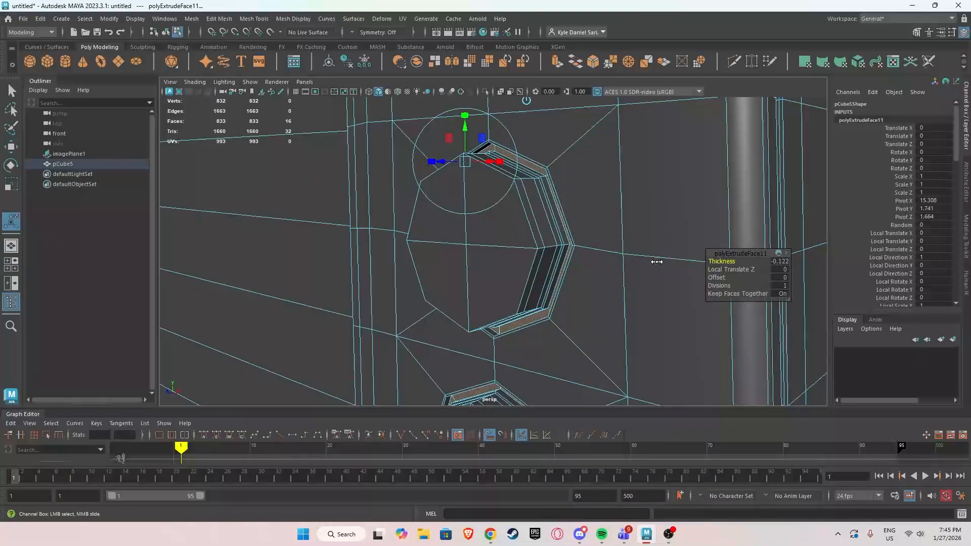
click(718, 286)
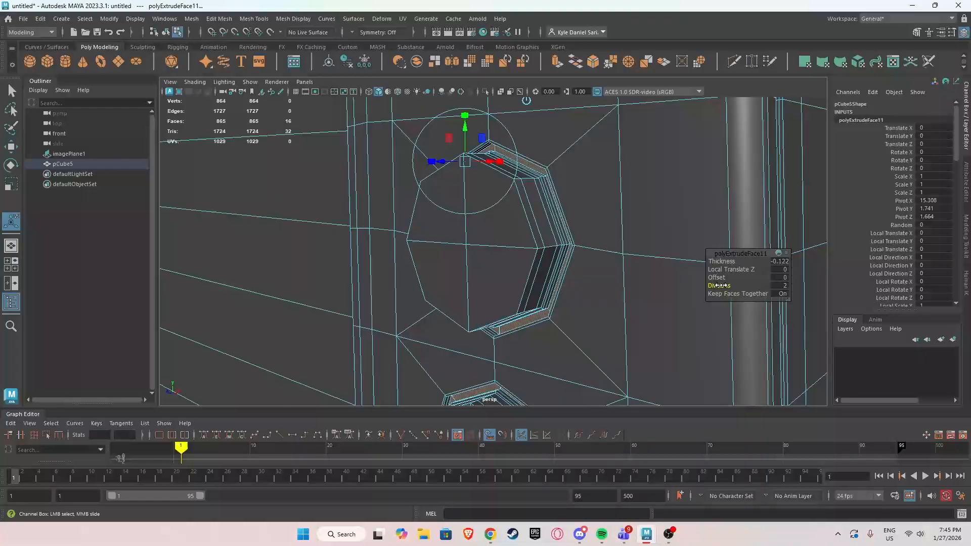
Preview the oven body smoothed to inspect the knobs and grooves, and return to the unsmoothed display.
right_drag(572, 210, 618, 178)
key(3)
scroll(620, 181, down, 5)
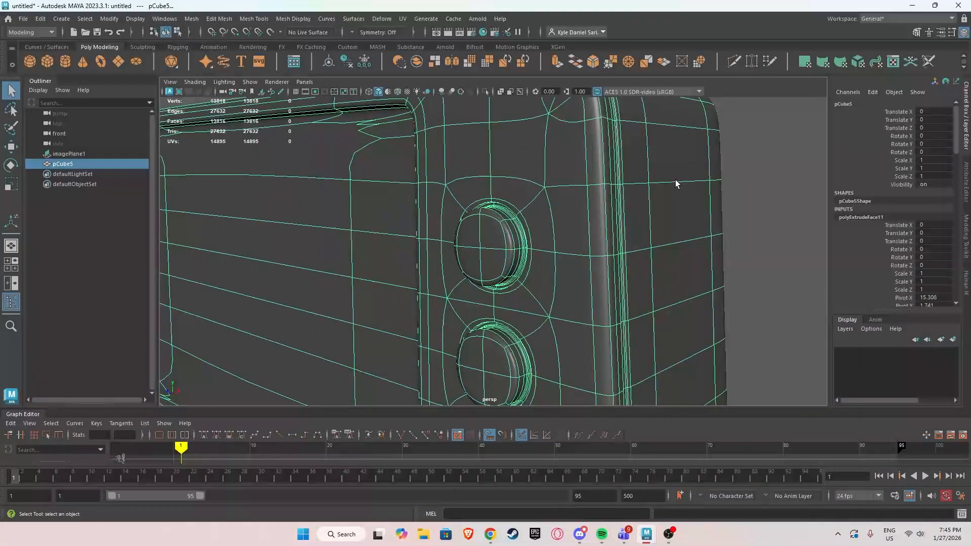
click(754, 190)
alt+drag(744, 210, 822, 256)
scroll(787, 256, up, 3)
click(589, 248)
key(1)
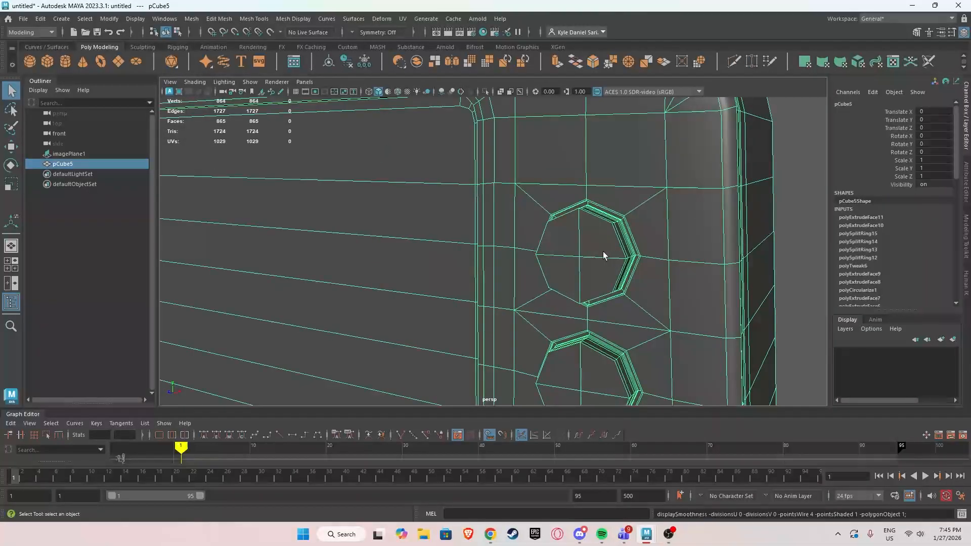
Select the four faces that form the front cap of the upper knob.
alt+drag(603, 251, 661, 257)
scroll(661, 259, up, 3)
alt+middle_drag(661, 259, 597, 247)
alt+drag(596, 247, 531, 245)
scroll(536, 245, up, 3)
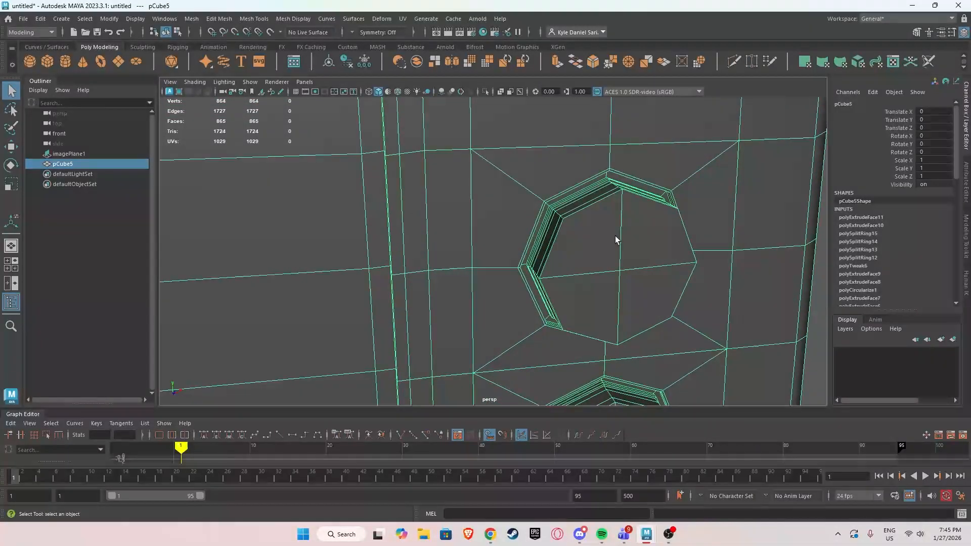
key(w)
right_drag(615, 233, 613, 254)
click(601, 242)
shift+click(627, 298)
shift+click(642, 271)
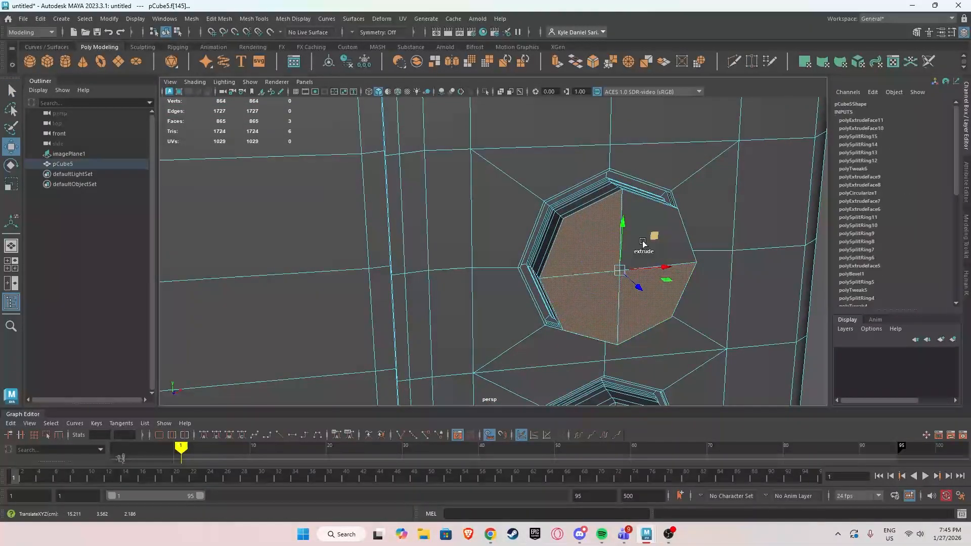
shift+click(655, 240)
Extrude the upper knob's front cap faces with an offset of 0.185.
shift+right_click(638, 233)
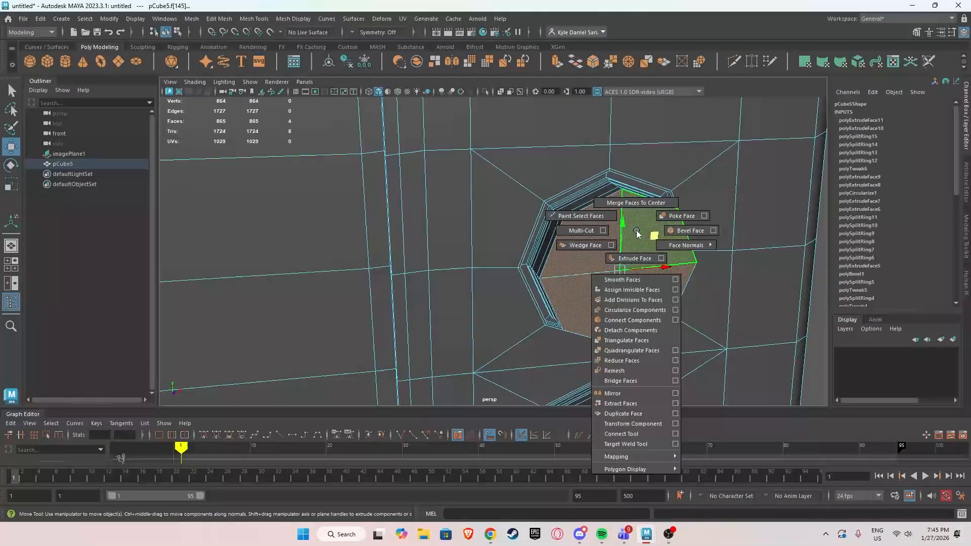
click(638, 262)
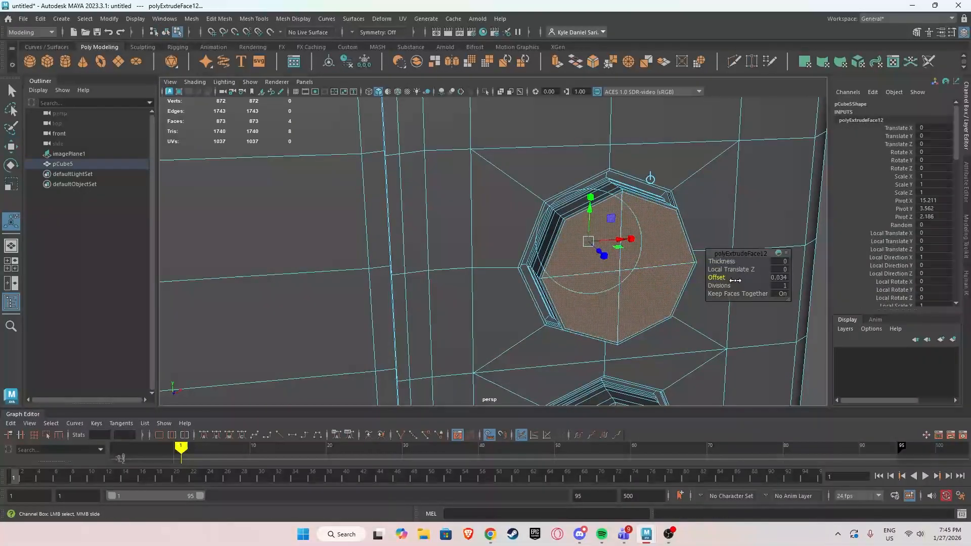
drag(718, 277, 809, 290)
mouse_move(661, 278)
alt+middle_down()
mouse_move(611, 277)
mouse_move(665, 275)
alt+middle_up()
scroll(633, 265, up, 5)
scroll(633, 269, down, 3)
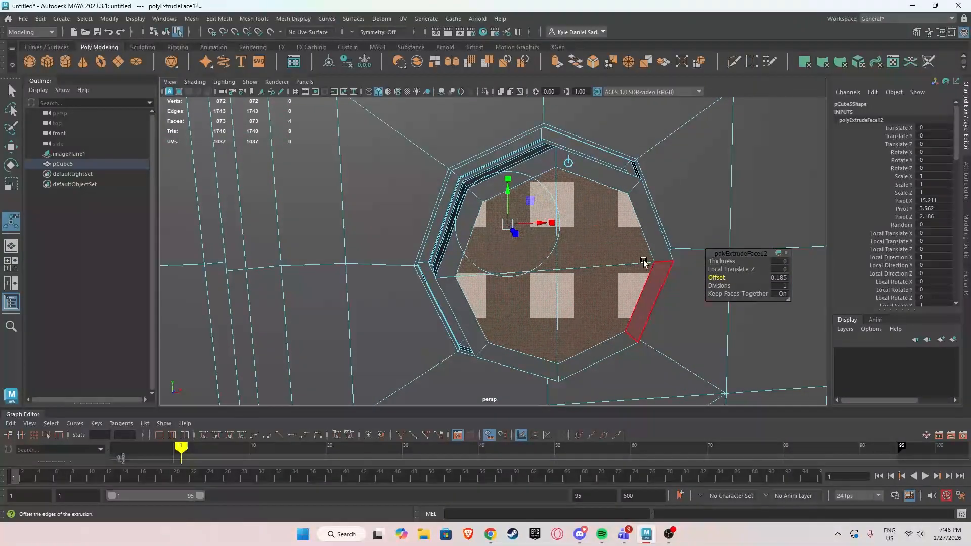
Extrude the inset cap faces of the upper knob again with a small offset to add a second concentric ring.
key(w)
shift+right_click(577, 221)
click(579, 245)
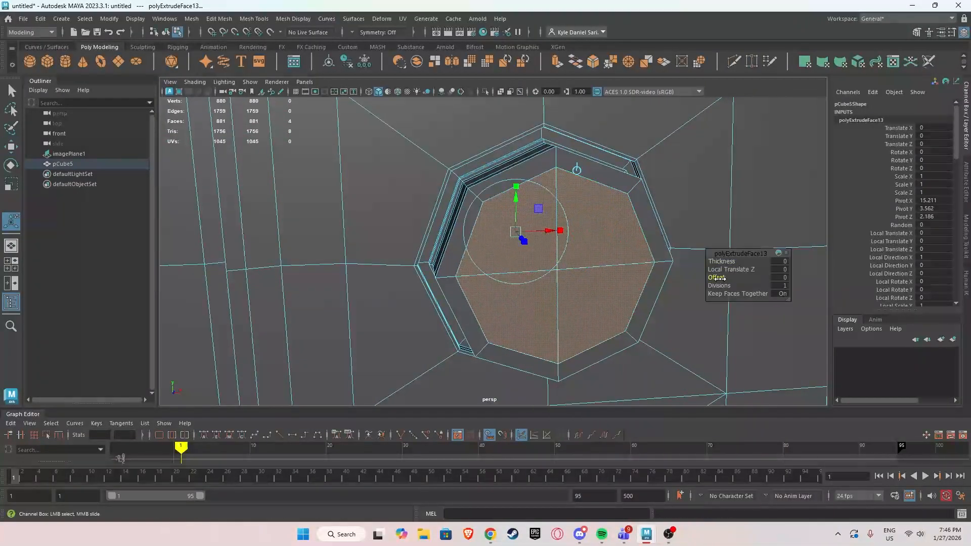
drag(717, 277, 728, 278)
key(w)
alt+middle_drag(569, 200, 569, 236)
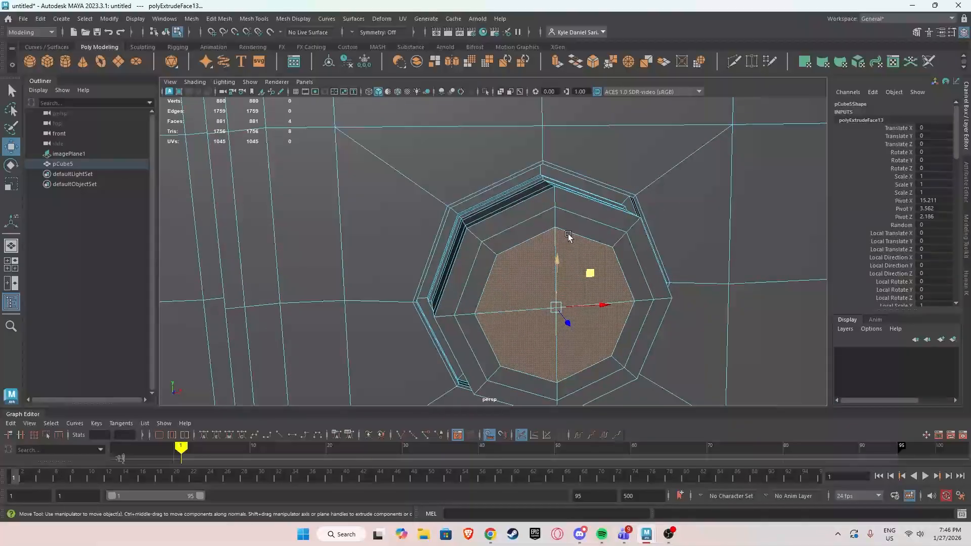
alt+drag(569, 236, 539, 237)
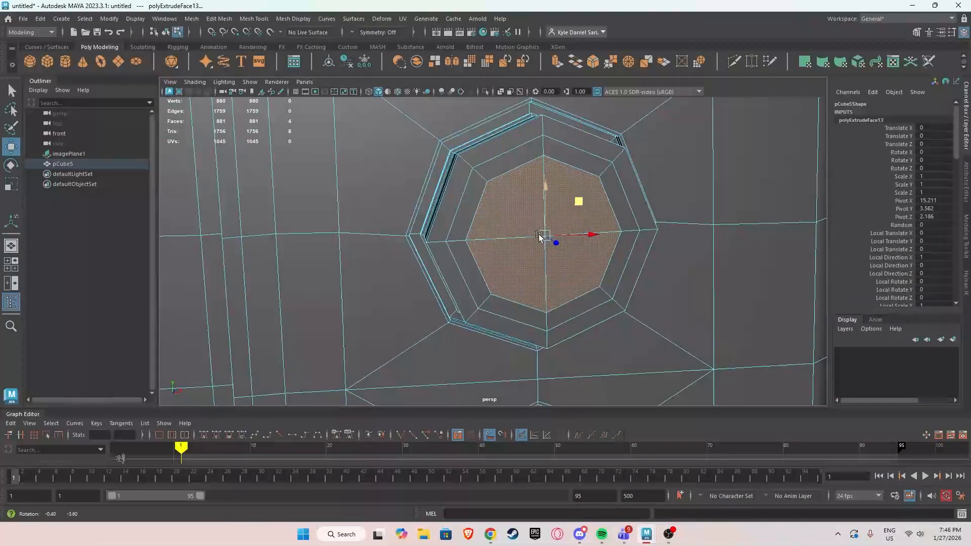
Preview the oven body smoothed and compare the upper knob with the knobs in the reference image.
scroll(613, 158, down, 3)
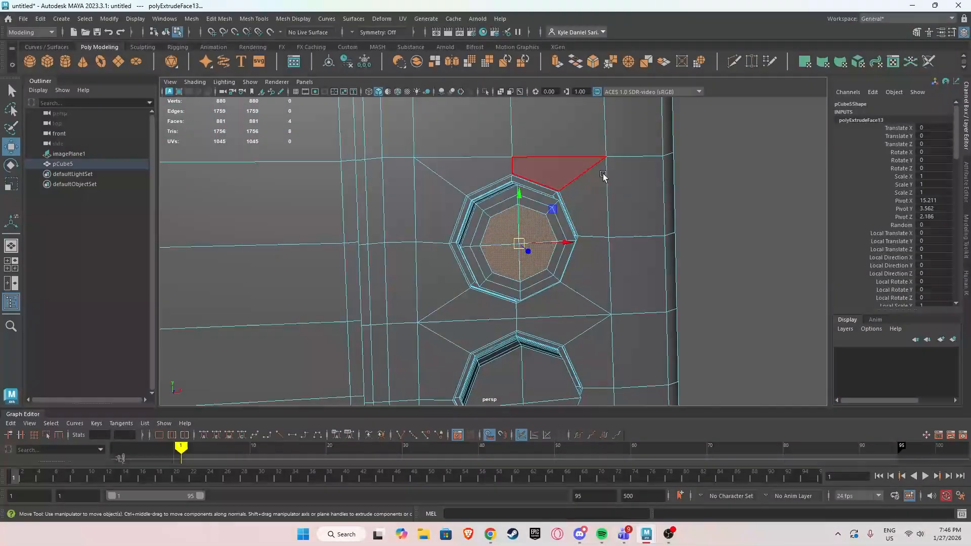
scroll(565, 184, up, 2)
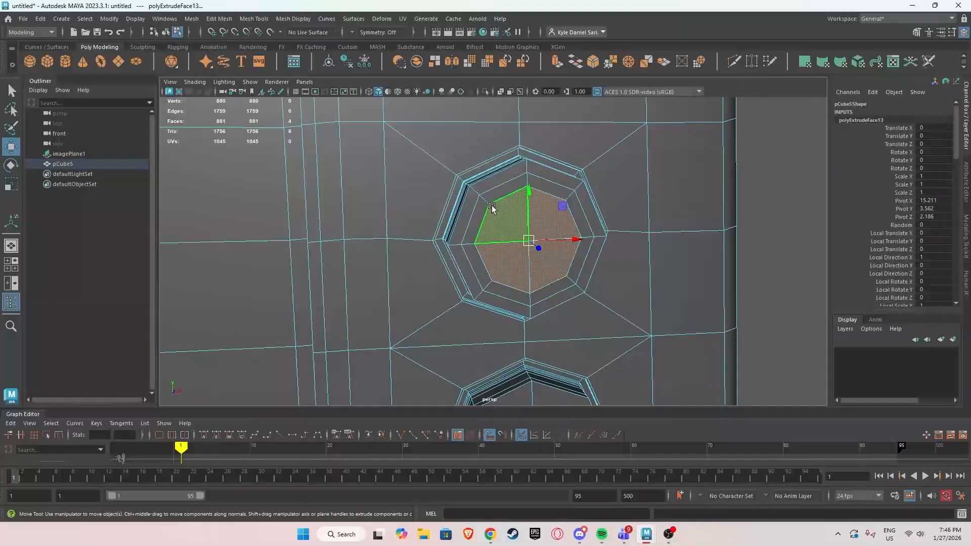
key(F8)
click(732, 222)
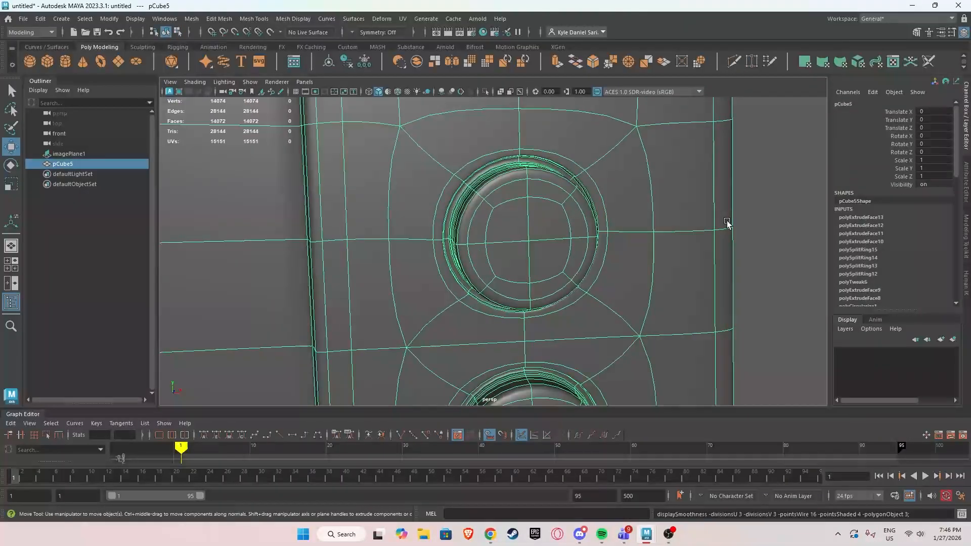
alt+middle_drag(657, 326, 661, 397)
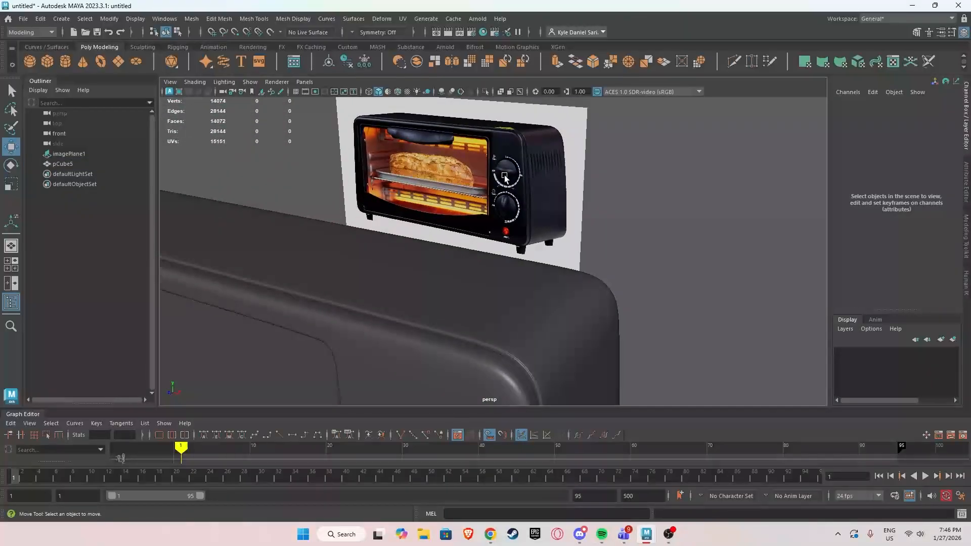
Turn off the toaster oven body's smooth preview and start a Multi-Cut at the upper knob recess.
alt+drag(470, 250, 480, 208)
alt+right_drag(480, 208, 534, 243)
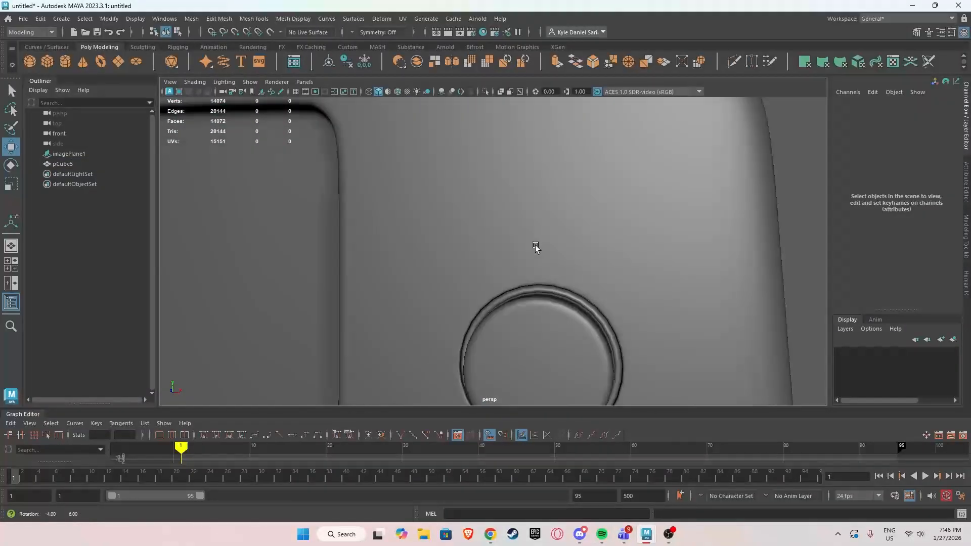
mouse_move(533, 243)
alt+mouse_down()
mouse_move(515, 230)
mouse_move(514, 242)
alt+mouse_up()
click(515, 230)
key(1)
alt+middle_drag(514, 242, 515, 213)
alt+right_drag(515, 213, 547, 219)
mouse_move(546, 218)
alt+mouse_down()
mouse_move(537, 217)
mouse_move(548, 215)
alt+mouse_up()
click(734, 62)
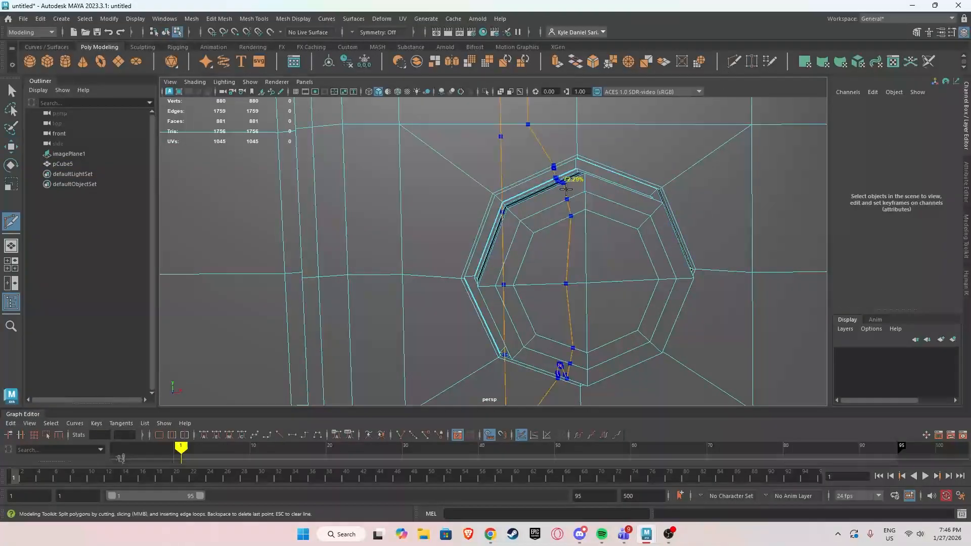
Cut an edge from the horizontal edge above the upper knob recess to the middle of the recess's upper-left outer rim edge.
scroll(561, 202, down, 5)
scroll(638, 221, up, 5)
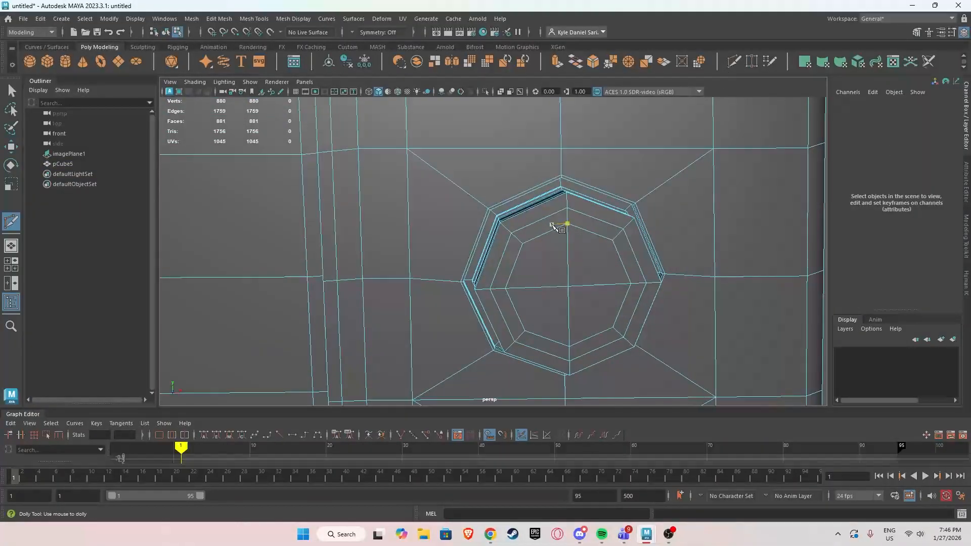
alt+drag(548, 253, 544, 235)
alt+middle_drag(545, 234, 553, 206)
alt+right_drag(552, 206, 604, 248)
alt+middle_drag(604, 247, 583, 204)
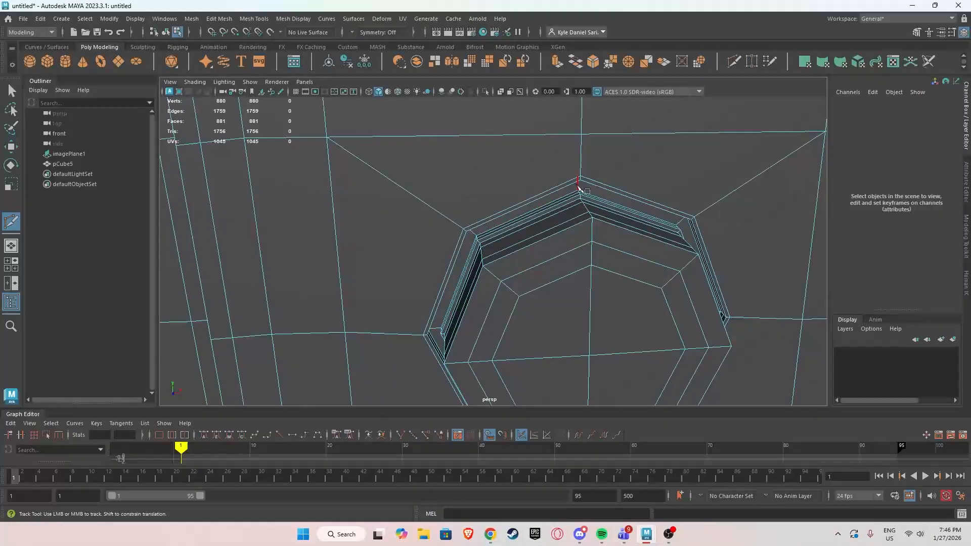
alt+drag(556, 203, 589, 210)
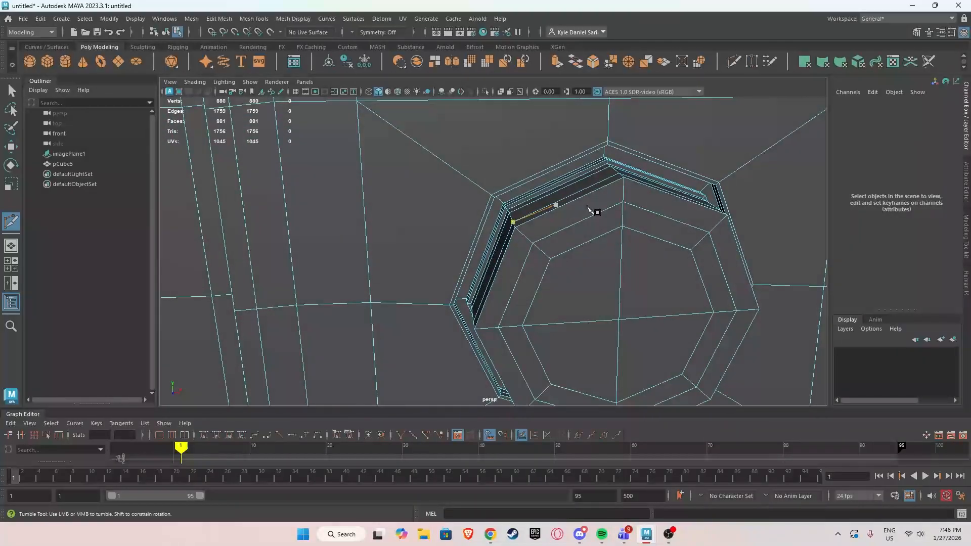
alt+middle_drag(580, 243, 537, 238)
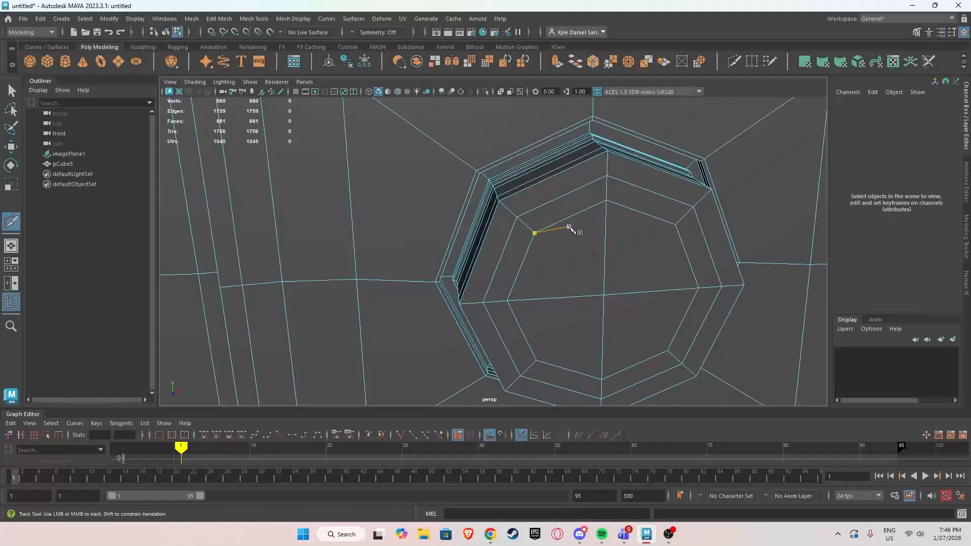
alt+drag(580, 187, 589, 195)
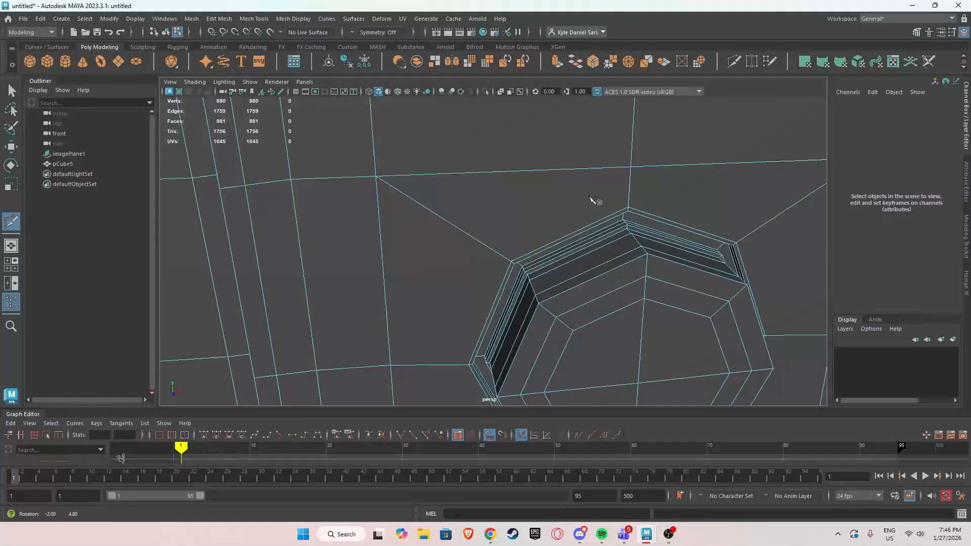
click(590, 232)
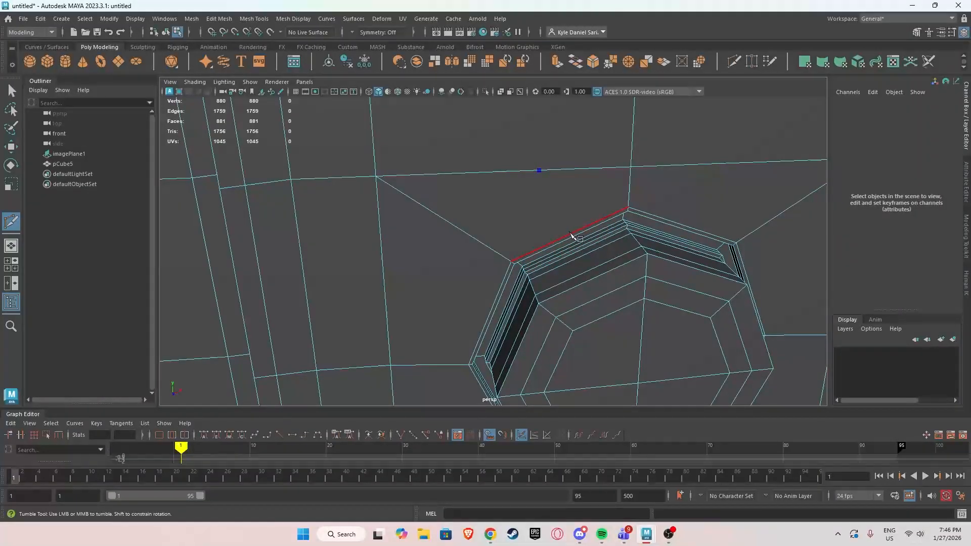
alt+drag(575, 238, 557, 242)
scroll(562, 237, up, 2)
alt+middle_drag(573, 219, 592, 278)
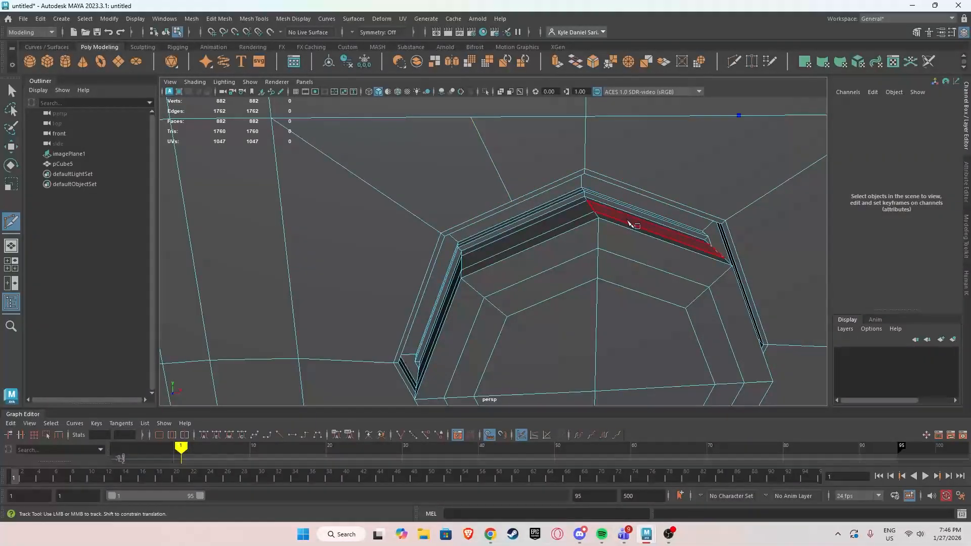
Cut a matching edge from the horizontal edge above the recess to the middle of its upper-right outer rim edge.
alt+drag(630, 220, 534, 303)
shift+click(518, 341)
alt+middle_drag(534, 303, 546, 317)
right_click(546, 317)
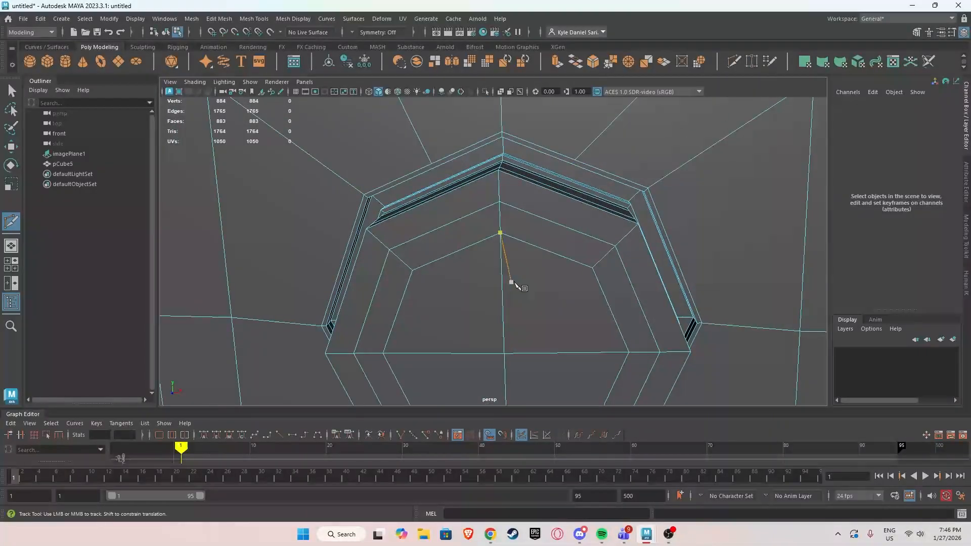
Continue the upper-left cut across the rim and wall edge loops down to the border of the recess's inner face.
alt+drag(512, 282, 468, 265)
alt+middle_drag(468, 265, 540, 277)
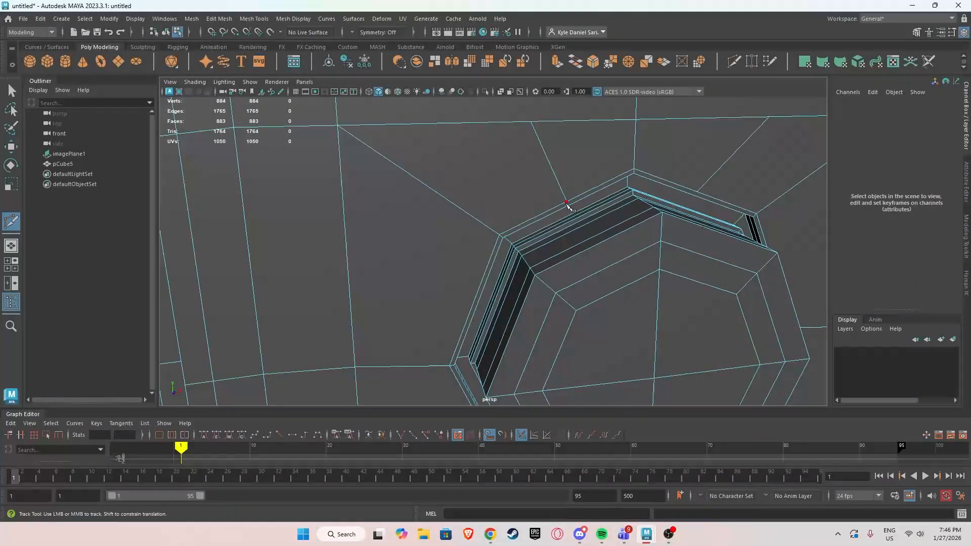
alt+right_drag(567, 201, 595, 227)
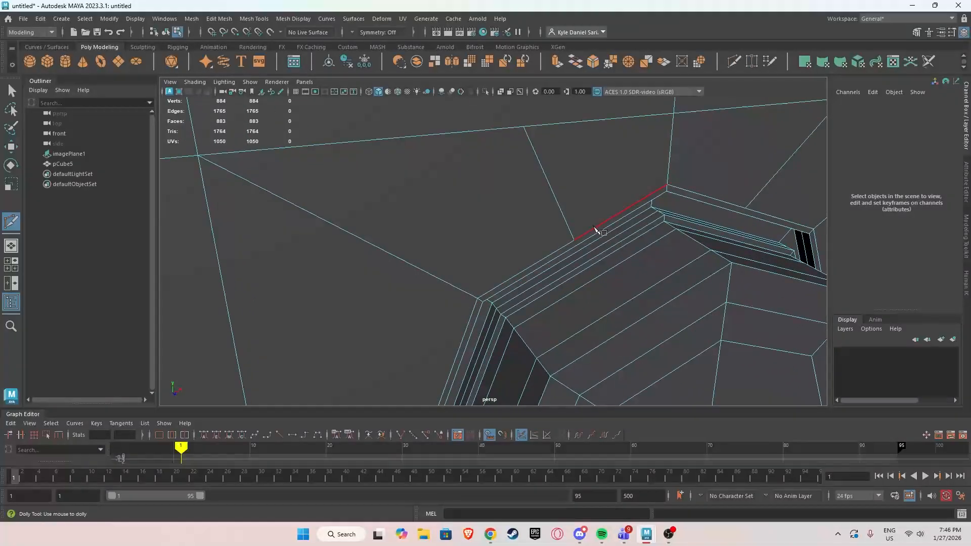
key(ctrl+z)
alt+drag(603, 305, 589, 288)
alt+middle_drag(589, 287, 596, 335)
alt+right_drag(597, 336, 589, 237)
click(593, 217)
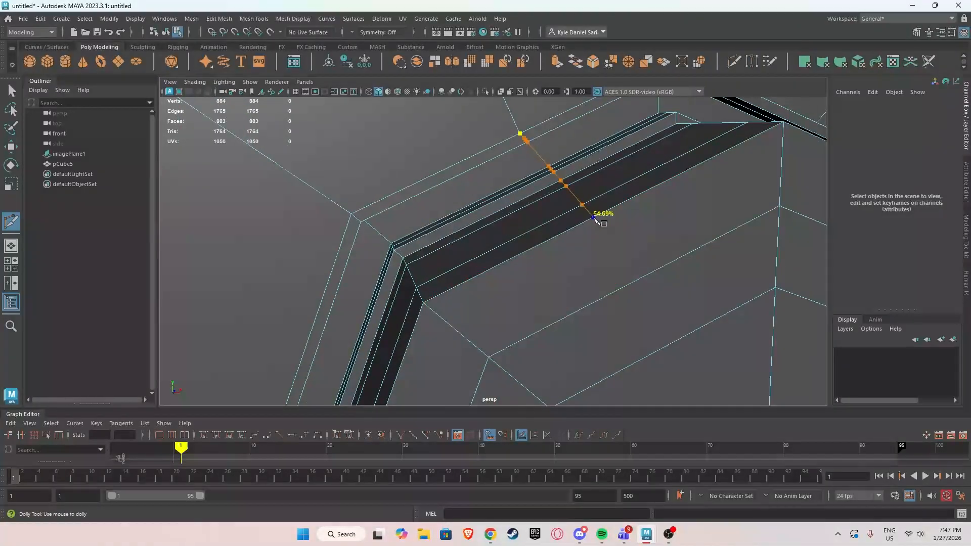
alt+drag(613, 216, 587, 232)
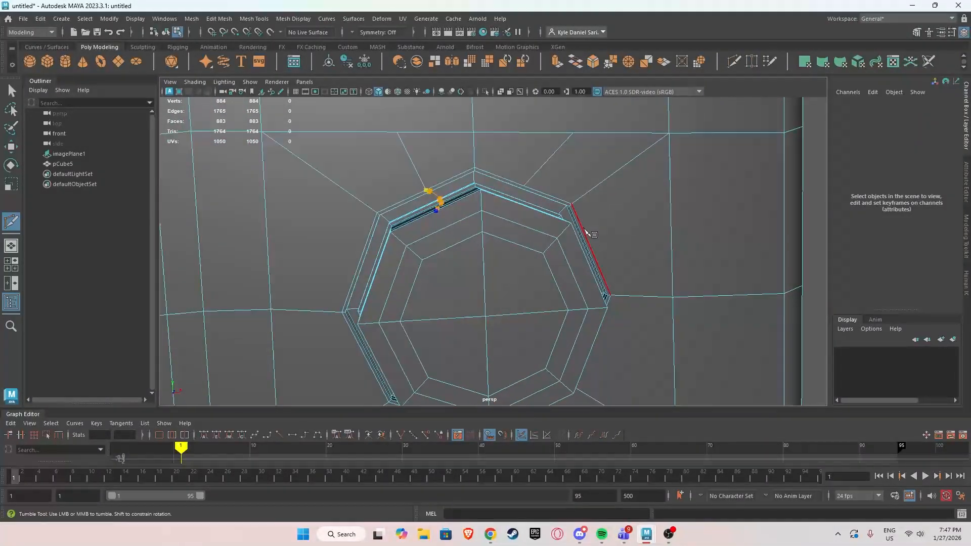
Continue the upper-right cut across the rim and wall edge loops down to the border of the inner face.
click(524, 187)
alt+drag(524, 187, 514, 223)
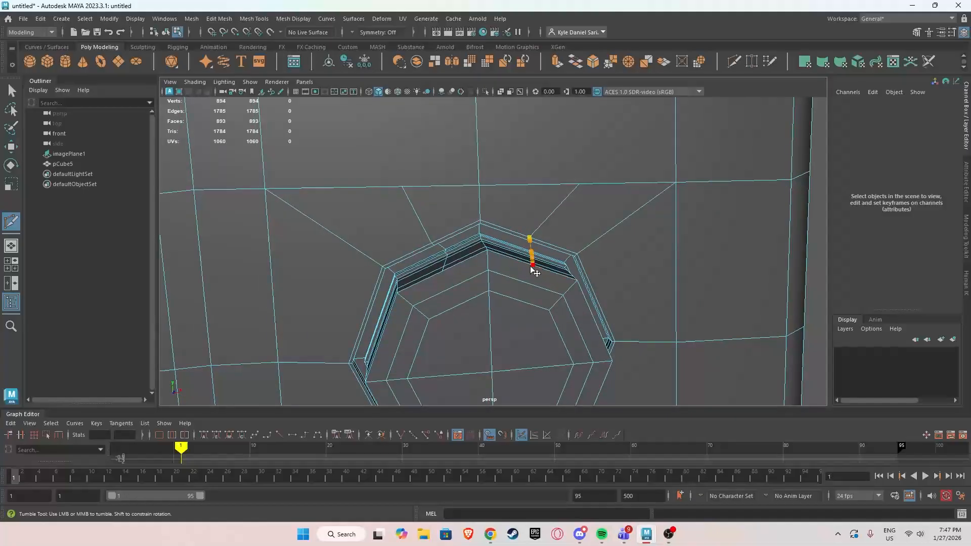
alt+drag(532, 272, 521, 265)
alt+middle_drag(521, 265, 538, 279)
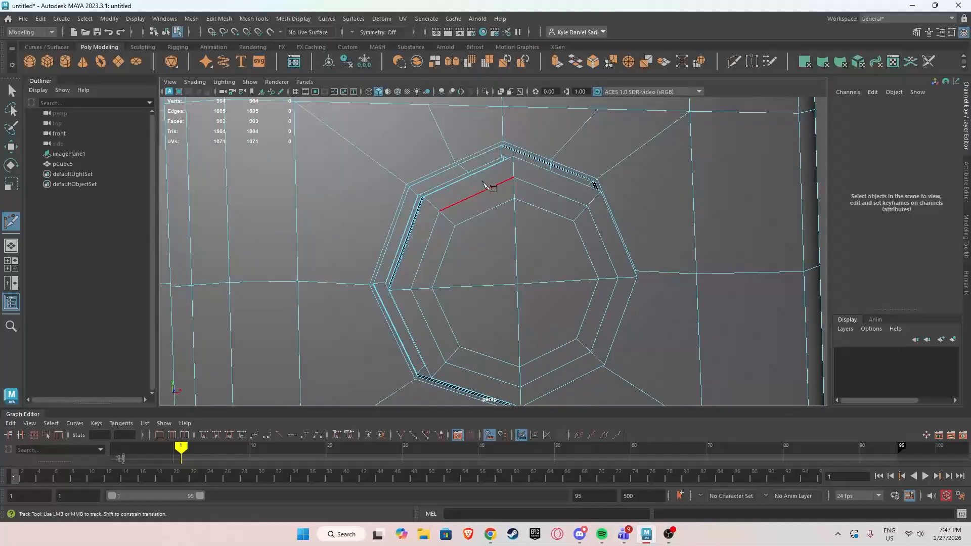
Cut down the left half of the recess's inner face, from the upper-left wall cut to the lower-left border edge.
scroll(475, 182, up, 5)
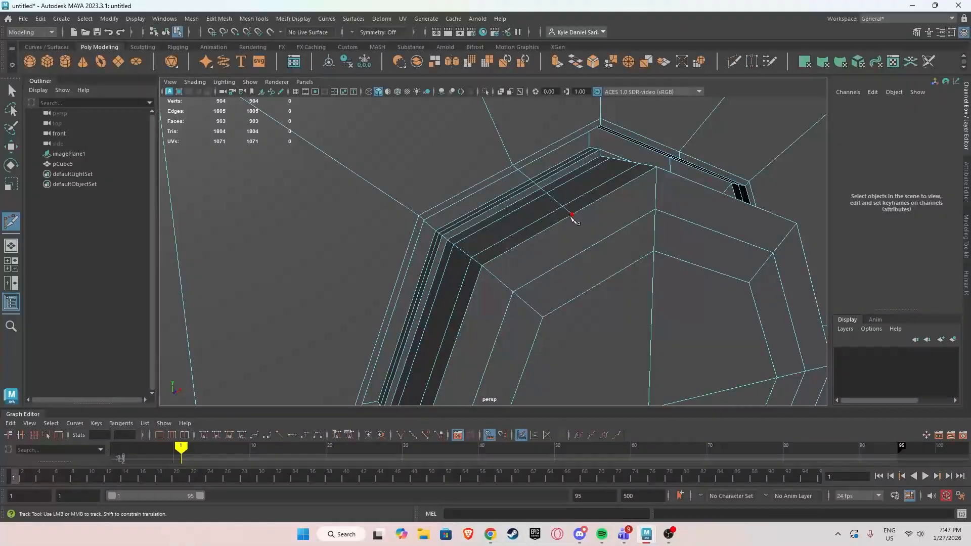
click(571, 216)
scroll(575, 228, down, 6)
alt+drag(579, 262, 563, 241)
scroll(563, 243, up, 3)
alt+drag(531, 307, 516, 304)
alt+middle_drag(517, 304, 512, 284)
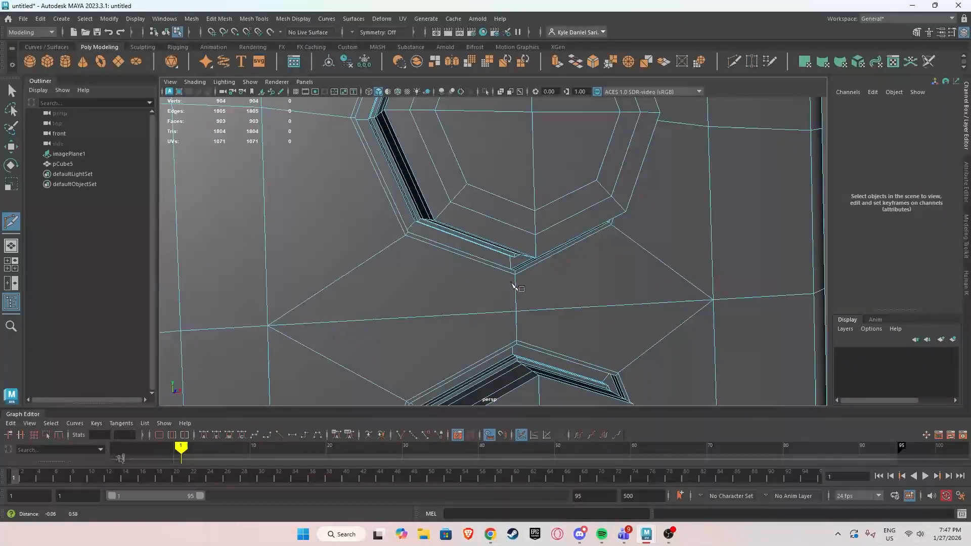
click(491, 242)
alt+drag(490, 241, 518, 256)
key(Return)
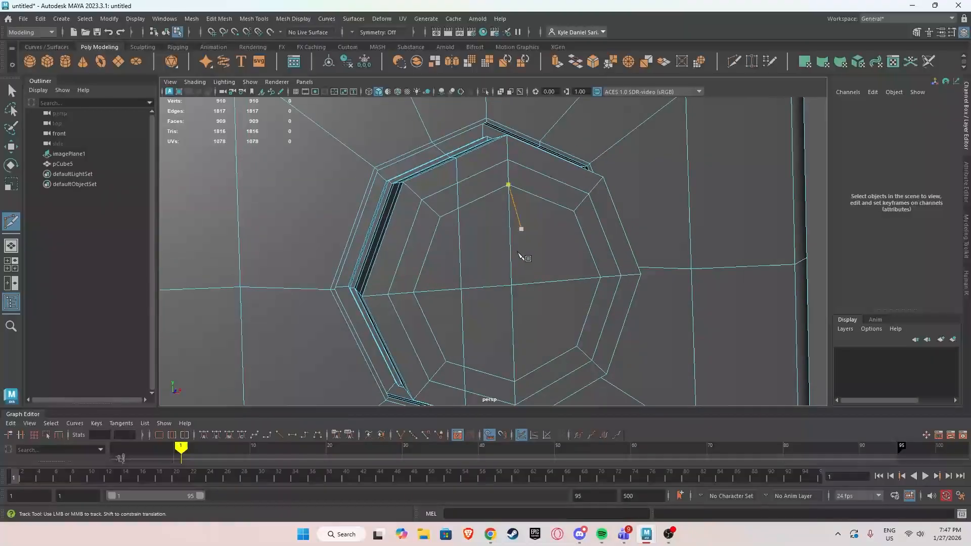
Cut down the right half of the recess's inner face, from the upper-right wall cut to the lower-right border edge.
alt+drag(541, 154, 590, 130)
alt+middle_drag(589, 130, 521, 199)
alt+drag(470, 264, 521, 223)
alt+drag(458, 299, 465, 329)
alt+middle_drag(465, 329, 467, 290)
alt+drag(468, 290, 472, 339)
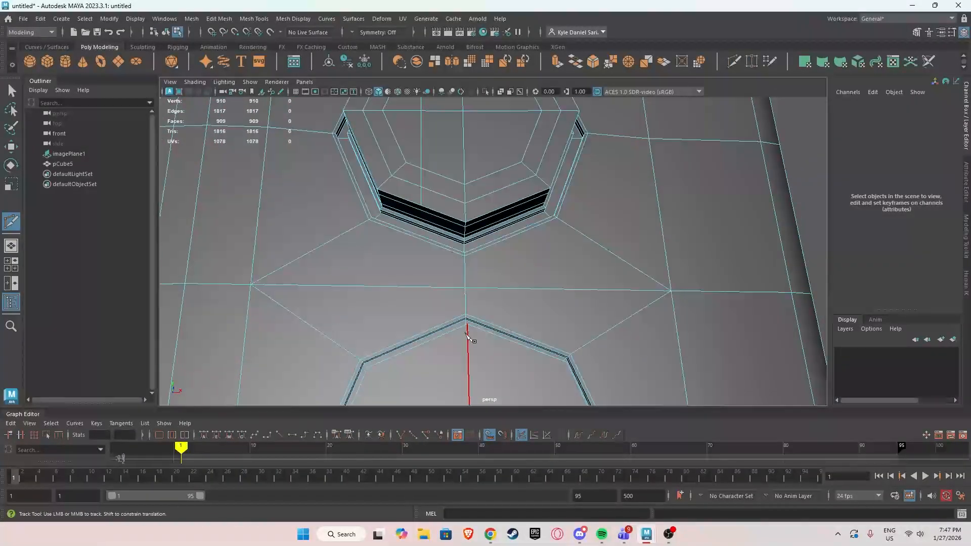
alt+right_drag(490, 271, 523, 263)
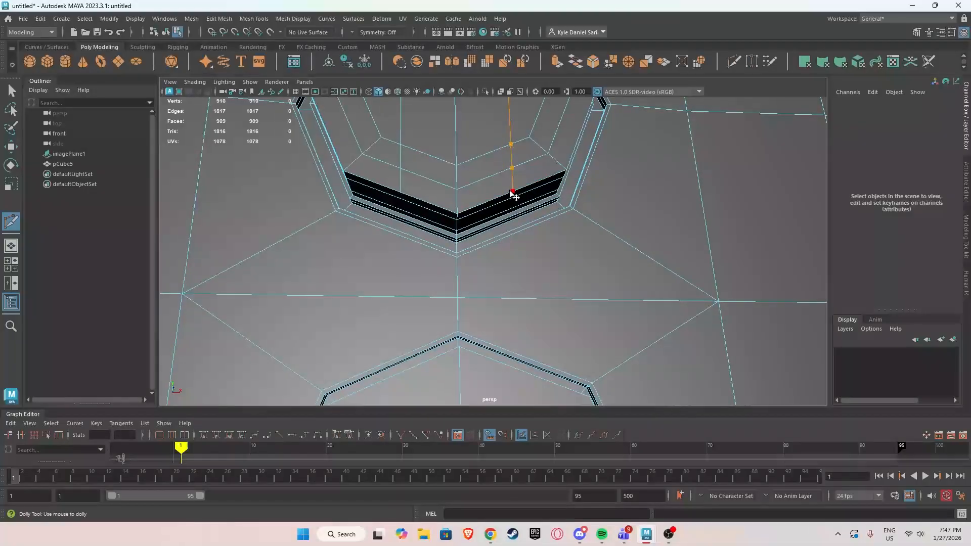
scroll(512, 194, down, 4)
alt+drag(512, 197, 514, 247)
alt+middle_drag(510, 270, 501, 204)
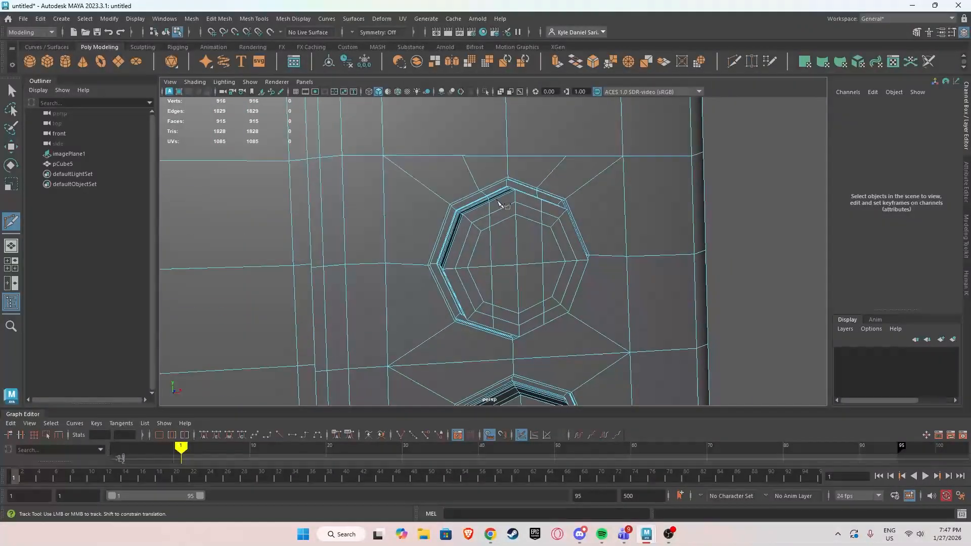
Extend the left inner-face cut across the edge loops of the recess's lower-left wall toward the outer rim.
alt+drag(487, 282, 538, 188)
scroll(495, 242, up, 4)
alt+middle_drag(544, 161, 537, 237)
scroll(535, 223, up, 3)
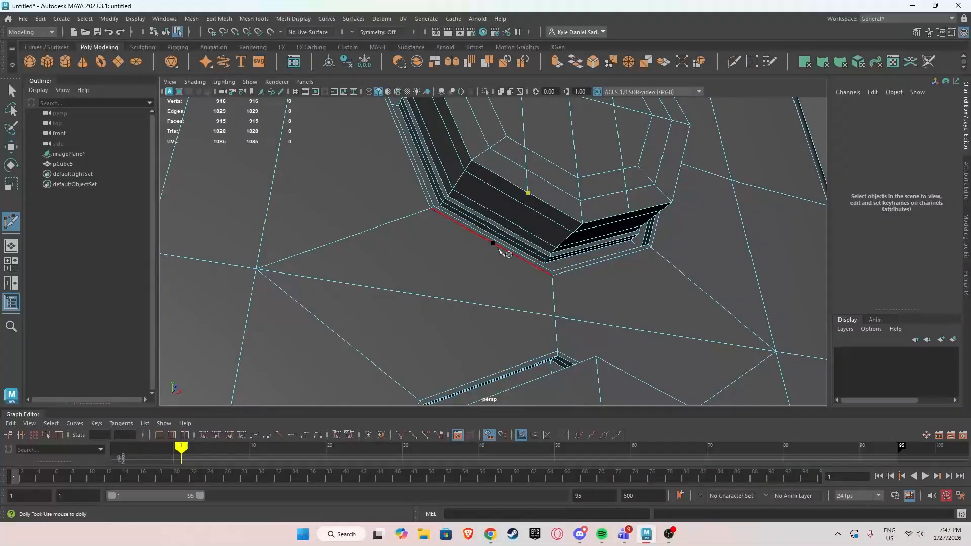
scroll(494, 248, up, 5)
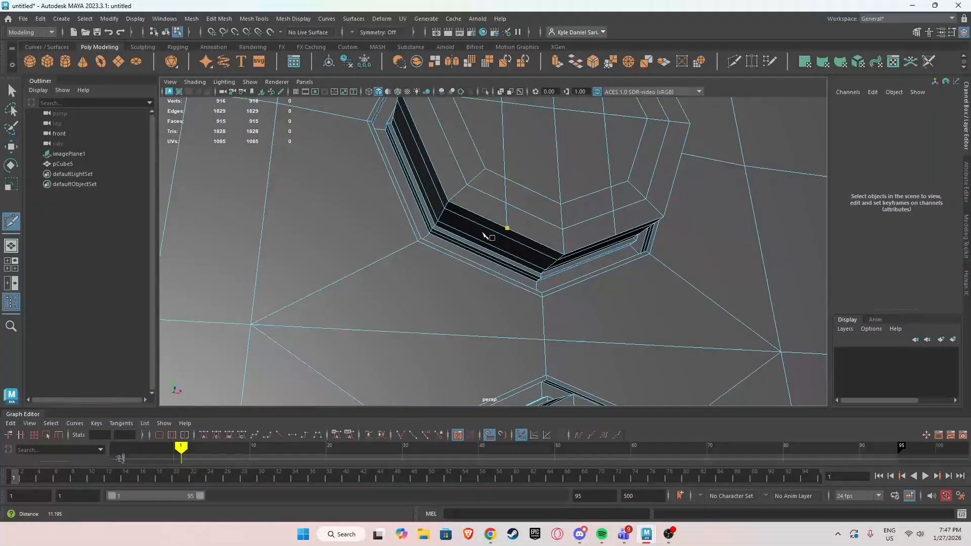
alt+drag(462, 281, 415, 302)
alt+middle_drag(415, 302, 582, 175)
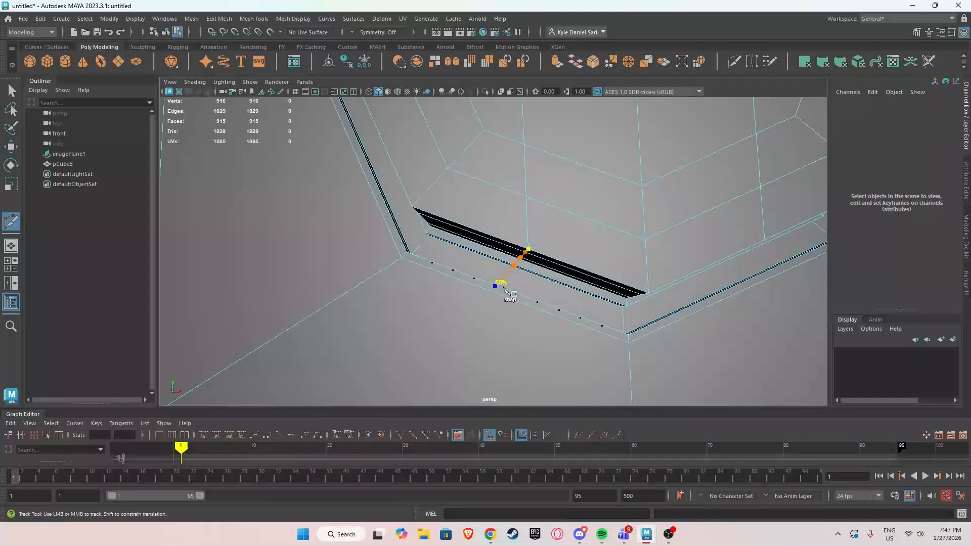
alt+drag(510, 292, 490, 266)
alt+middle_drag(490, 266, 480, 315)
scroll(472, 286, up, 3)
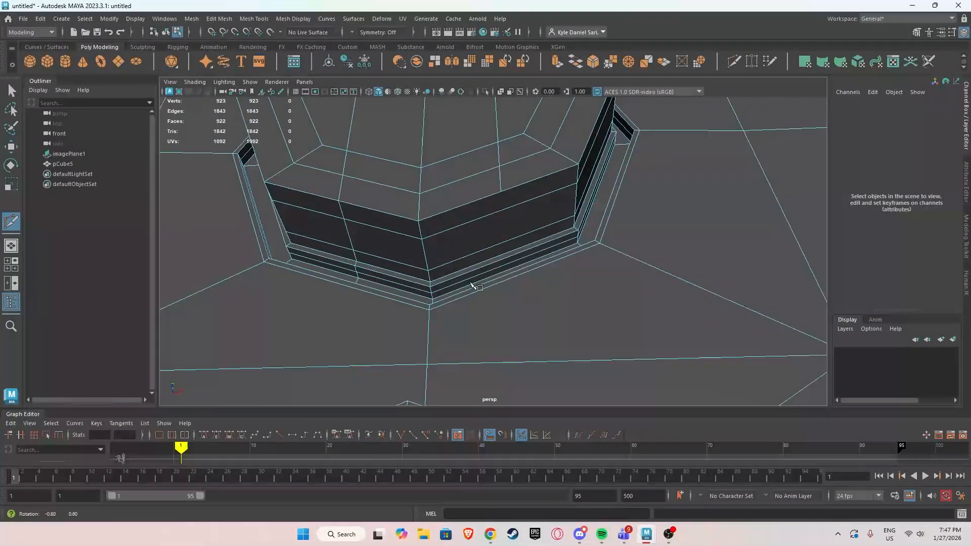
Extend the right inner-face cut across the edge loops of the recess's lower-right wall.
click(399, 236)
click(504, 174)
alt+drag(504, 174, 595, 290)
scroll(533, 257, up, 4)
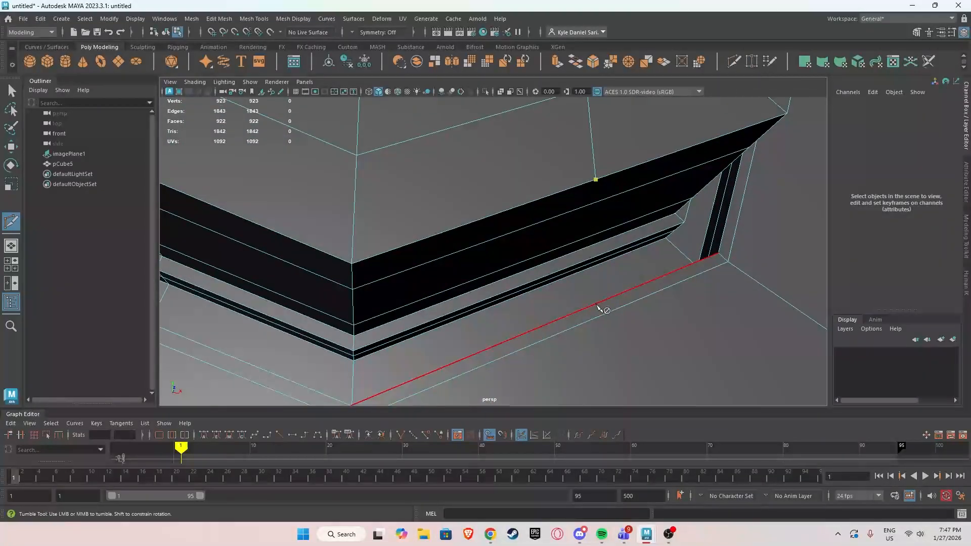
alt+drag(677, 288, 562, 301)
mouse_move(566, 304)
alt+middle_down()
mouse_move(570, 286)
mouse_move(584, 308)
alt+middle_up()
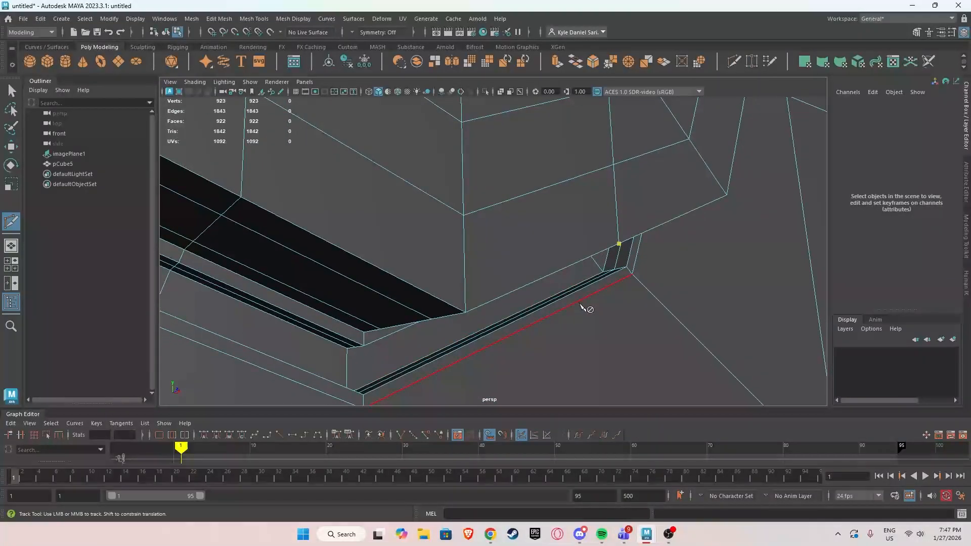
alt+drag(562, 309, 493, 304)
alt+middle_drag(493, 304, 484, 327)
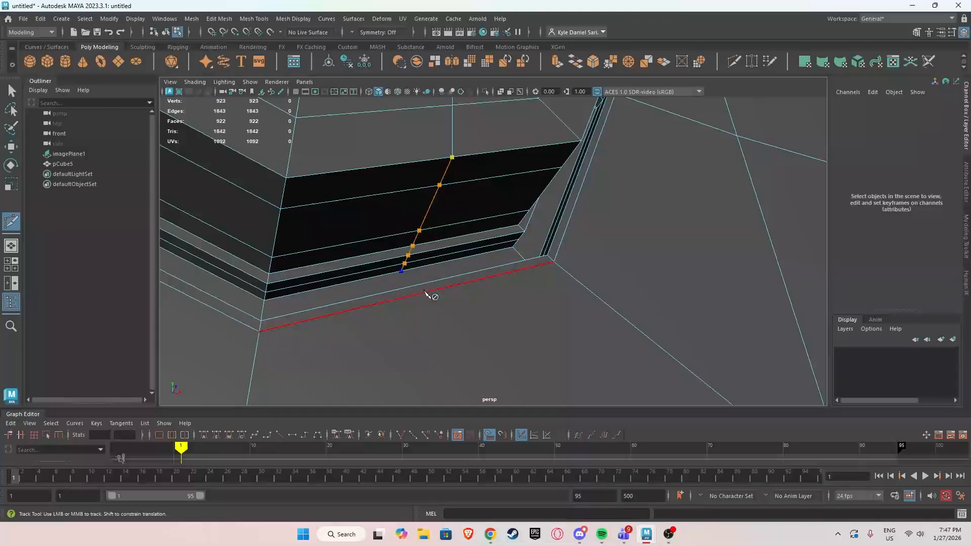
alt+drag(424, 292, 490, 324)
alt+middle_drag(490, 324, 523, 278)
right_click(534, 292)
click(534, 291)
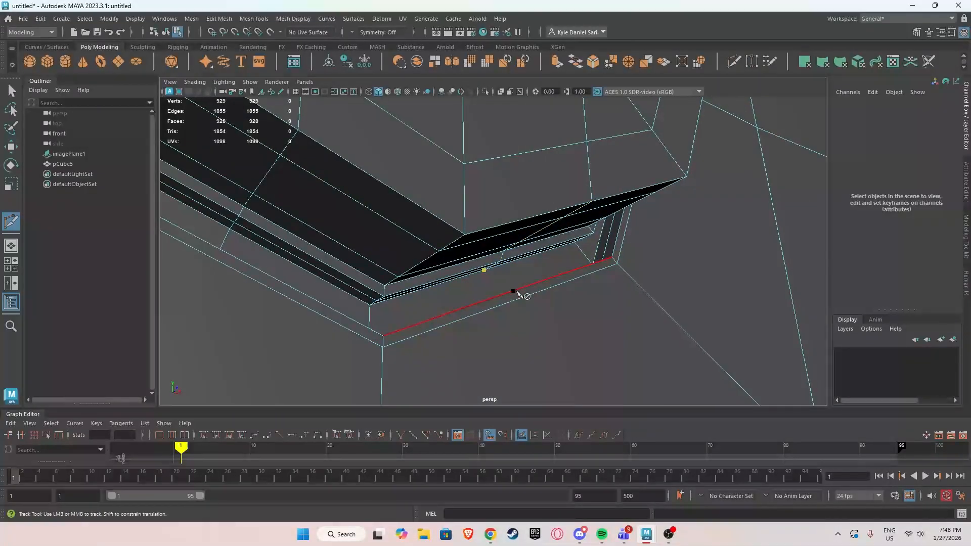
Carry the lower-right wall cut across the remaining rim loops to the outer rim edge.
alt+drag(517, 292, 481, 267)
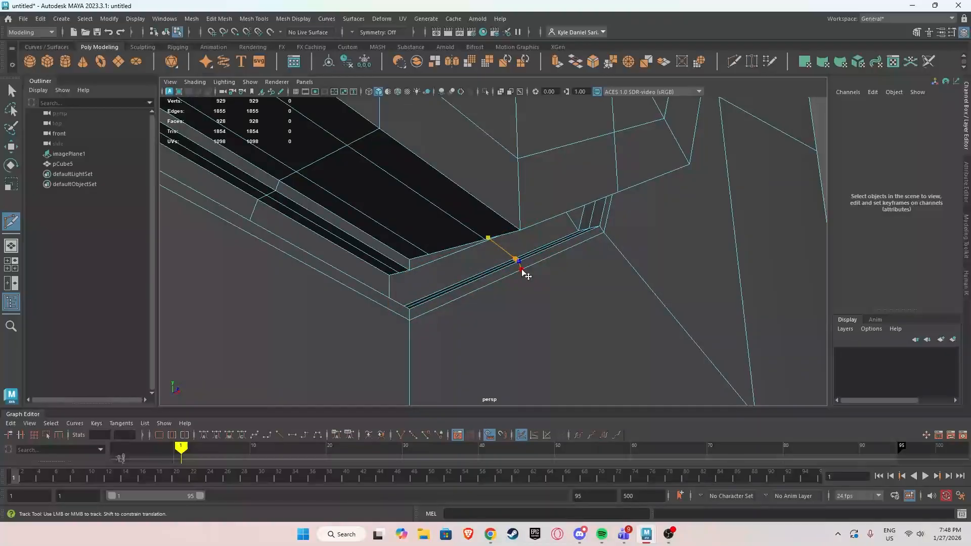
alt+drag(523, 271, 466, 275)
alt+middle_drag(466, 275, 516, 273)
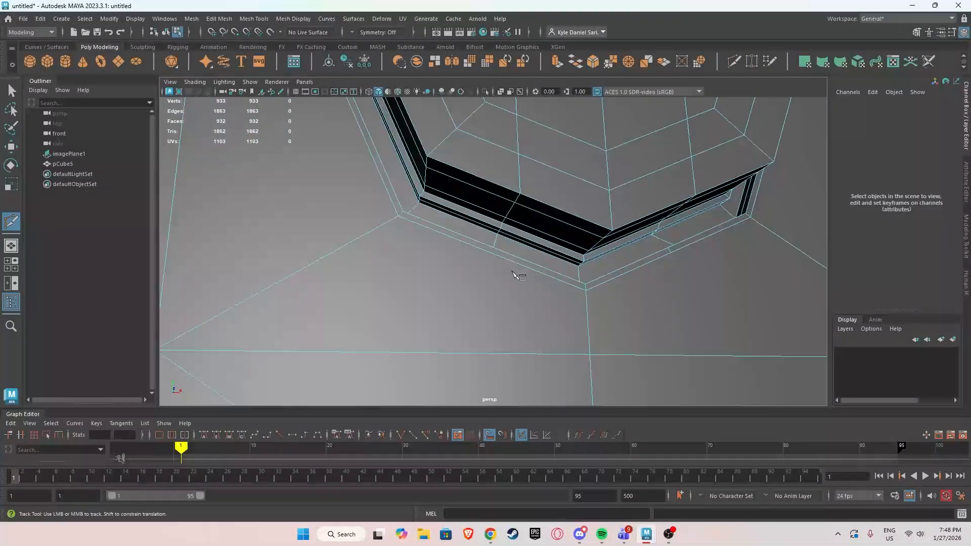
Finish the lower-left rim cut and connect both lower rim cuts to the horizontal edge between the two knob recesses.
alt+drag(516, 273, 536, 253)
alt+middle_drag(537, 253, 516, 256)
scroll(516, 257, up, 5)
alt+drag(516, 256, 435, 289)
alt+middle_drag(435, 288, 471, 282)
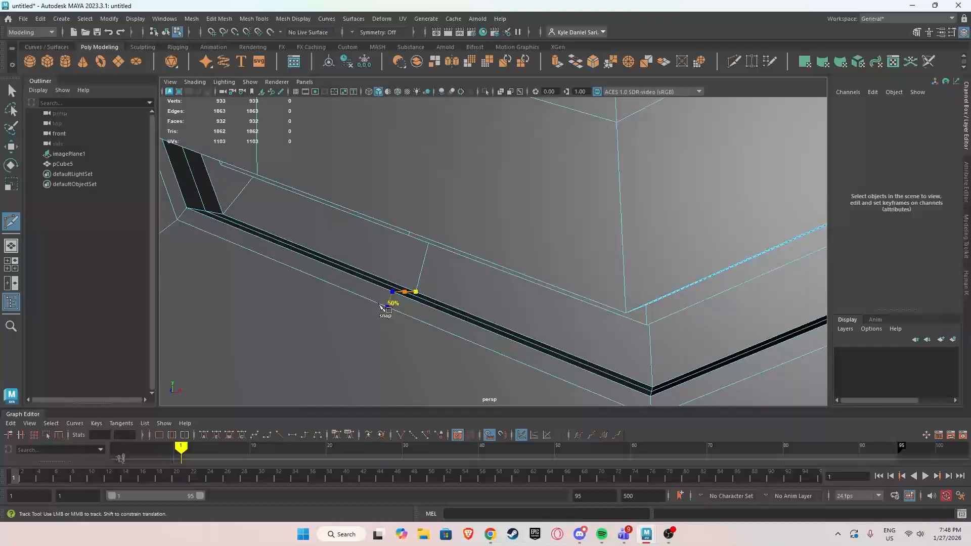
scroll(395, 309, down, 6)
alt+drag(408, 312, 418, 310)
alt+middle_drag(418, 310, 406, 320)
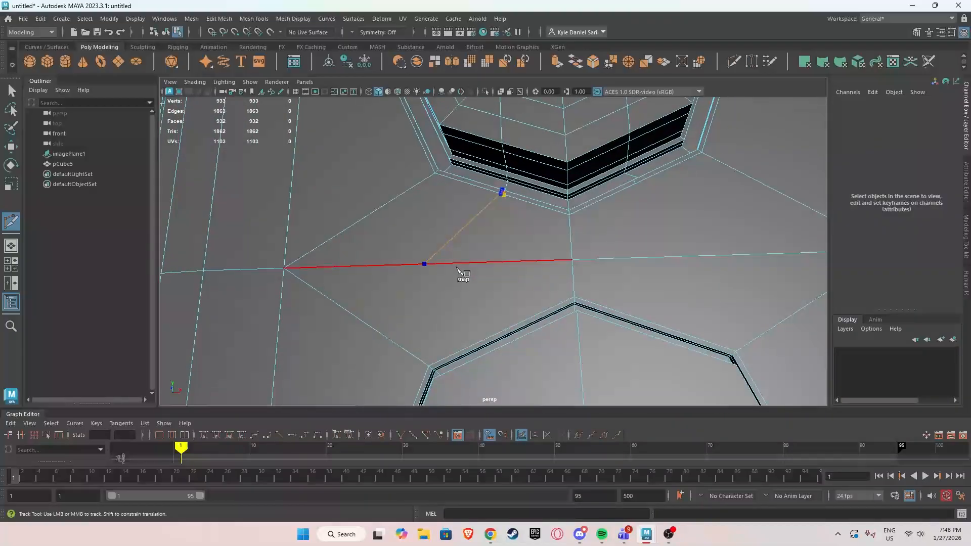
click(639, 184)
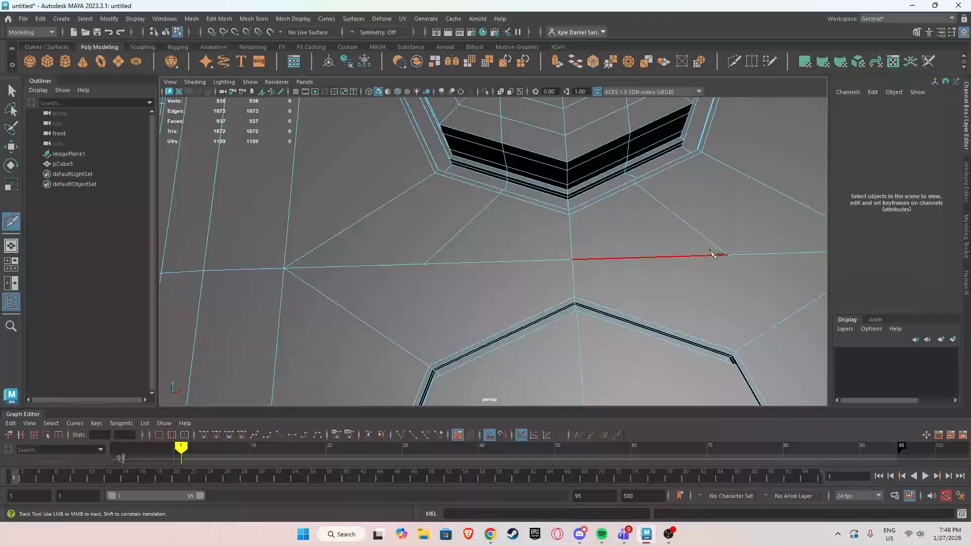
Check the upper knob area in smooth preview after the cuts, including from an angle.
scroll(711, 252, down, 5)
scroll(629, 250, up, 2)
key(w)
key(3)
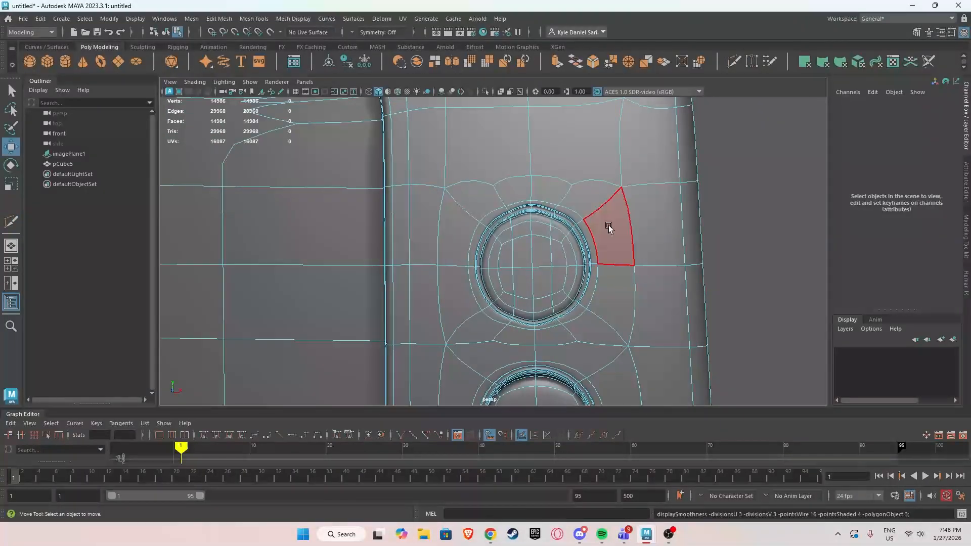
click(608, 228)
alt+drag(663, 202, 539, 242)
key(1)
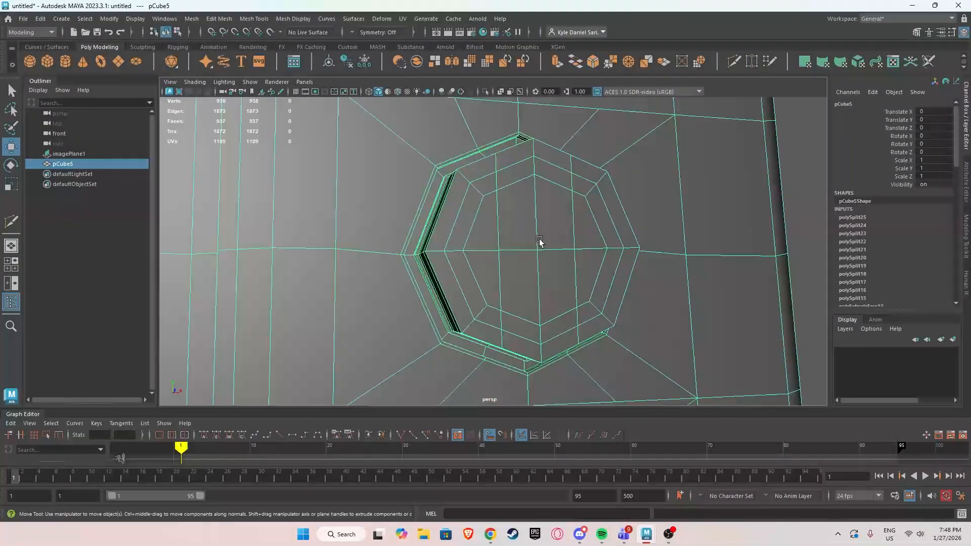
Undo the knob cuts, insets and extrusions back to the two square face groups that precede the circularizing.
scroll(540, 243, down, 5)
key(ctrl+z)
key(ctrl+z)
key(ctrl+z)
key(ctrl+z)
key(ctrl+z)
key(ctrl+z)
scroll(536, 262, down, 5)
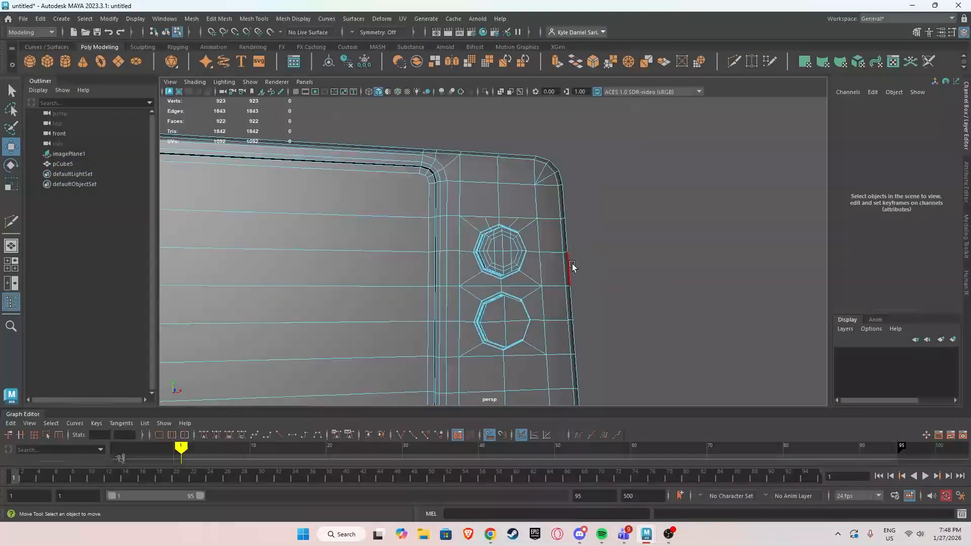
key(ctrl+z)
key(ctrl+z)
key(ctrl+z)
key(ctrl+z)
key(ctrl+z)
key(ctrl+z)
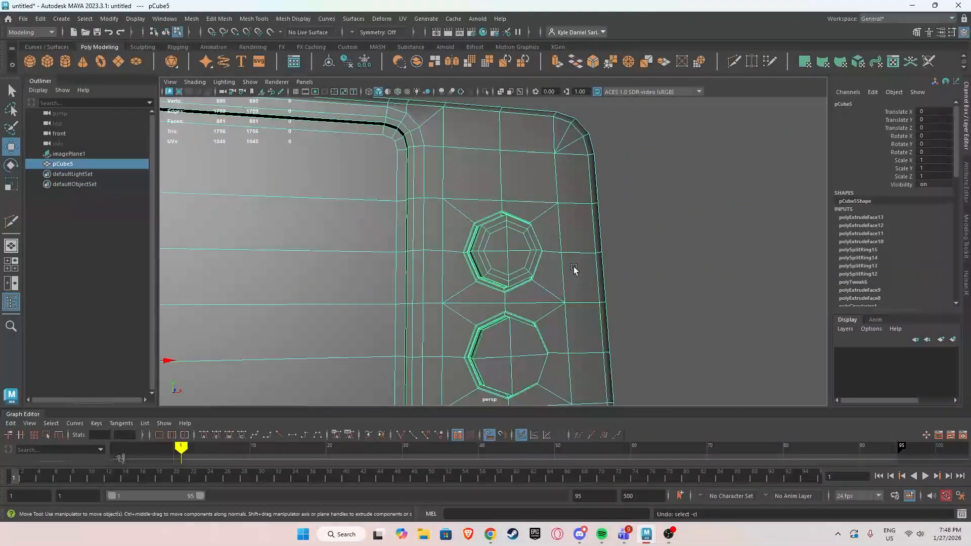
key(ctrl+z)
key(ctrl+z)
key(ctrl+z)
key(ctrl+z)
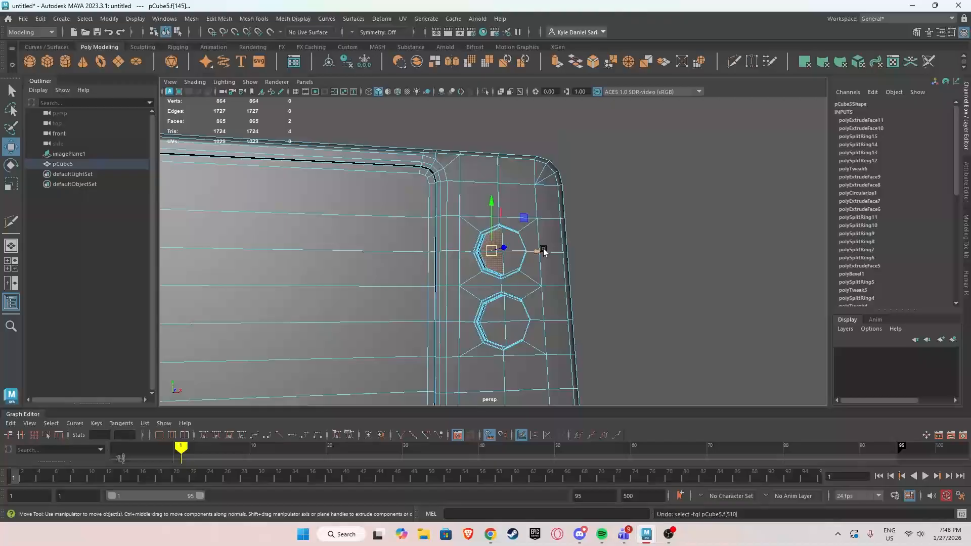
key(ctrl+z)
key(ctrl+z)
key(ctrl+z)
key(ctrl+z)
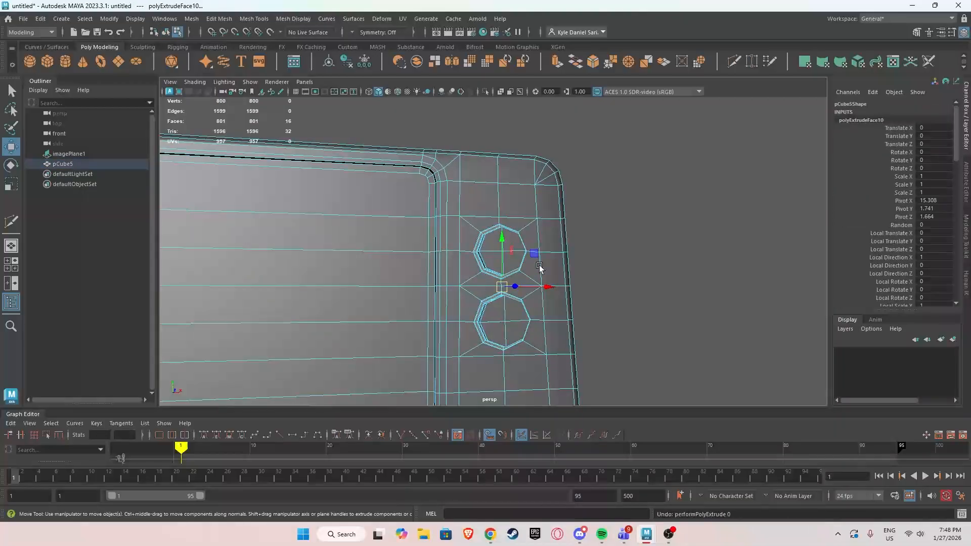
key(ctrl+z)
key(ctrl+z)
key(ctrl+z)
key(ctrl+z)
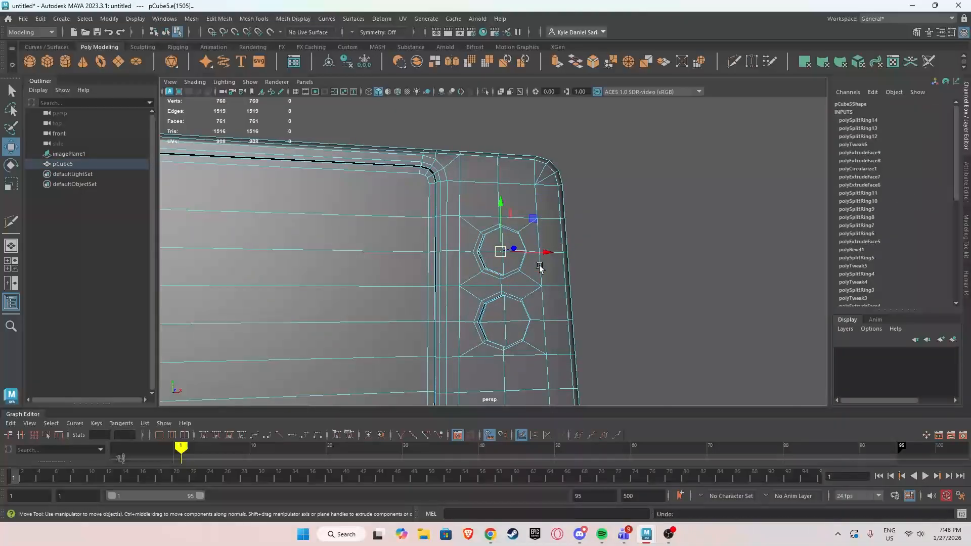
key(ctrl+z)
key(ctrl+z)
key(ctrl+z)
key(ctrl+z)
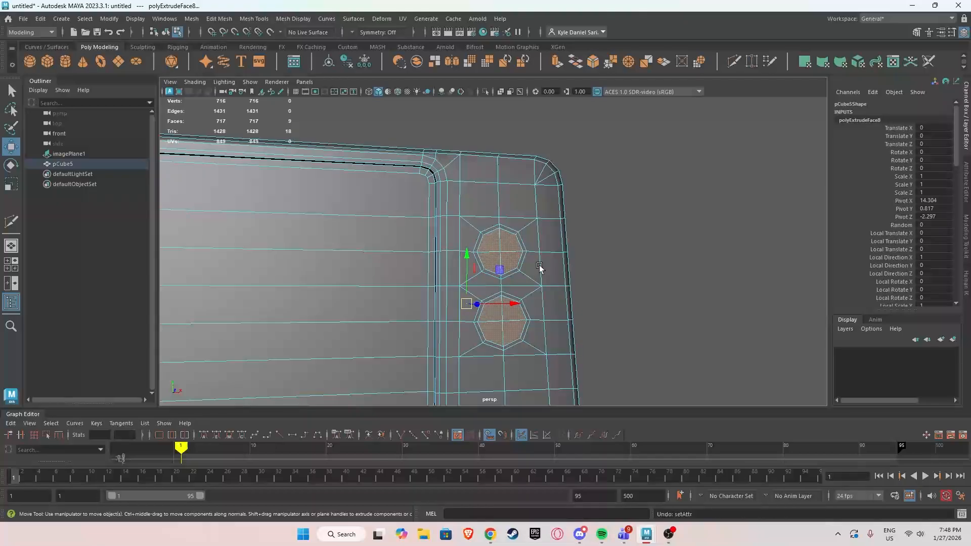
key(ctrl+z)
key(ctrl+z)
key(ctrl+z)
key(ctrl+z)
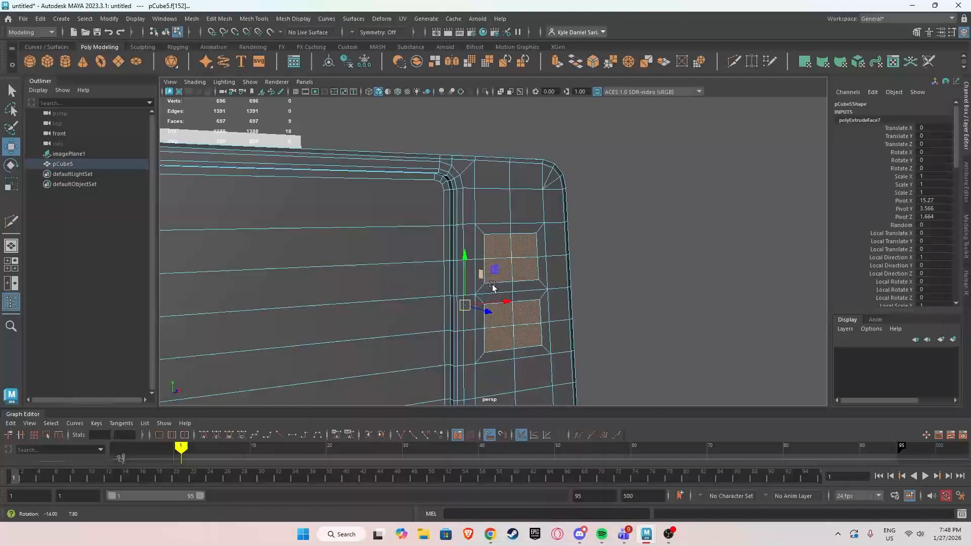
Circularize both square face groups with a radial offset of -0.261 and a twist of 1.9.
shift+right_drag(496, 225, 492, 305)
key(f)
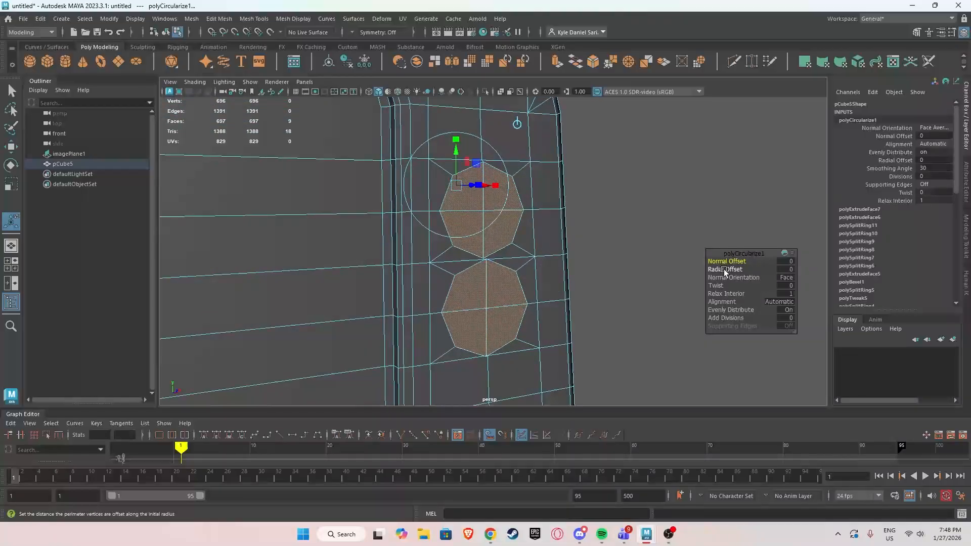
drag(724, 272, 597, 260)
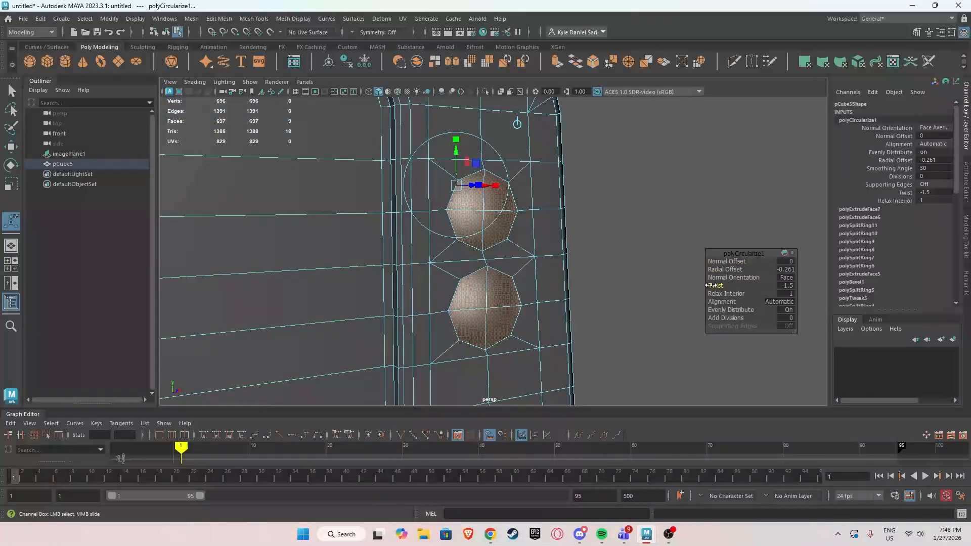
drag(710, 286, 723, 286)
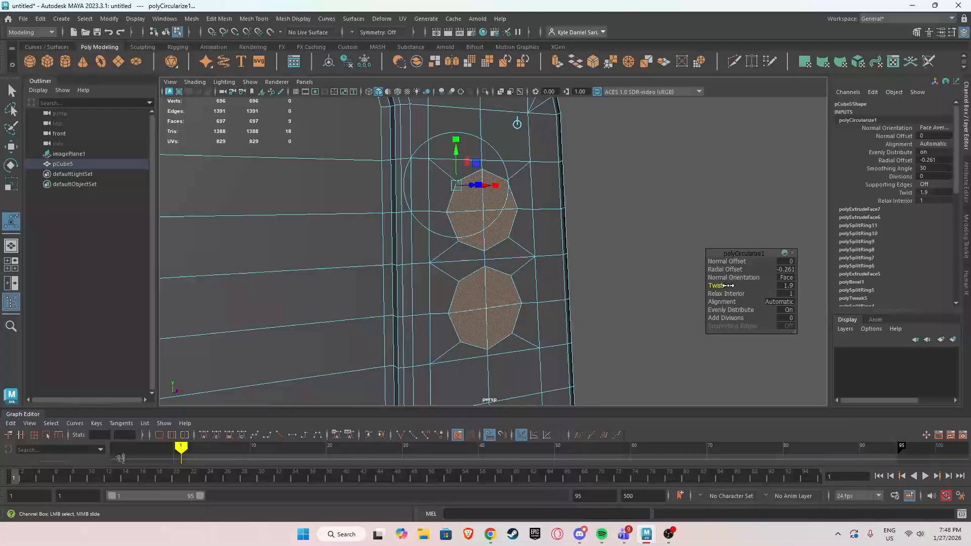
alt+drag(544, 274, 499, 266)
alt+right_drag(498, 266, 643, 282)
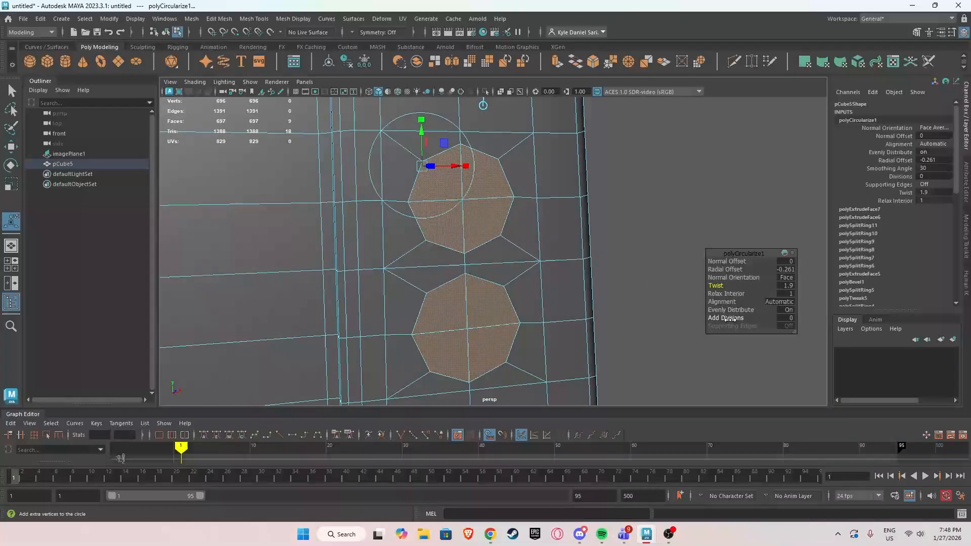
Raise the circularize divisions to 2 to make both knob circles rounder.
drag(730, 318, 733, 318)
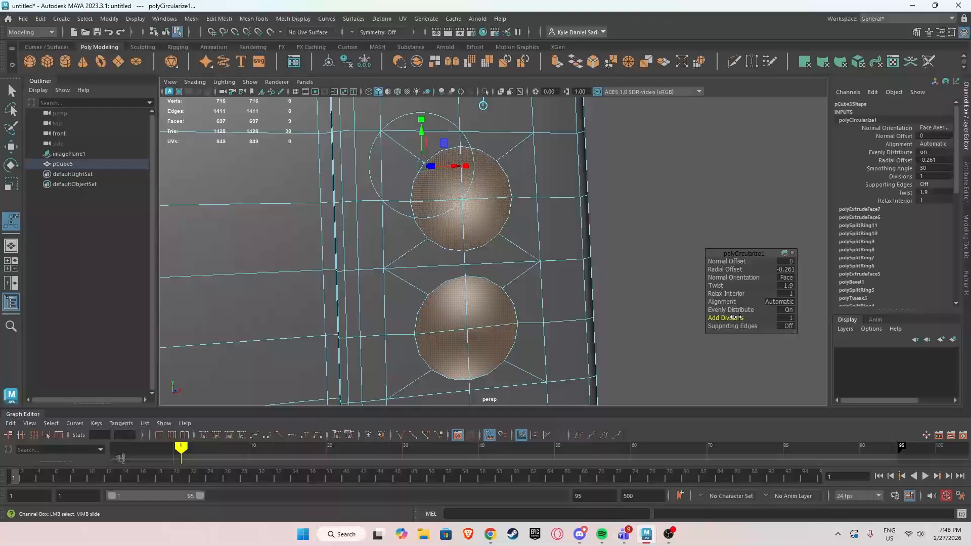
alt+drag(587, 292, 561, 306)
alt+right_drag(561, 306, 683, 304)
alt+middle_drag(571, 279, 613, 349)
key(w)
alt+drag(472, 233, 531, 228)
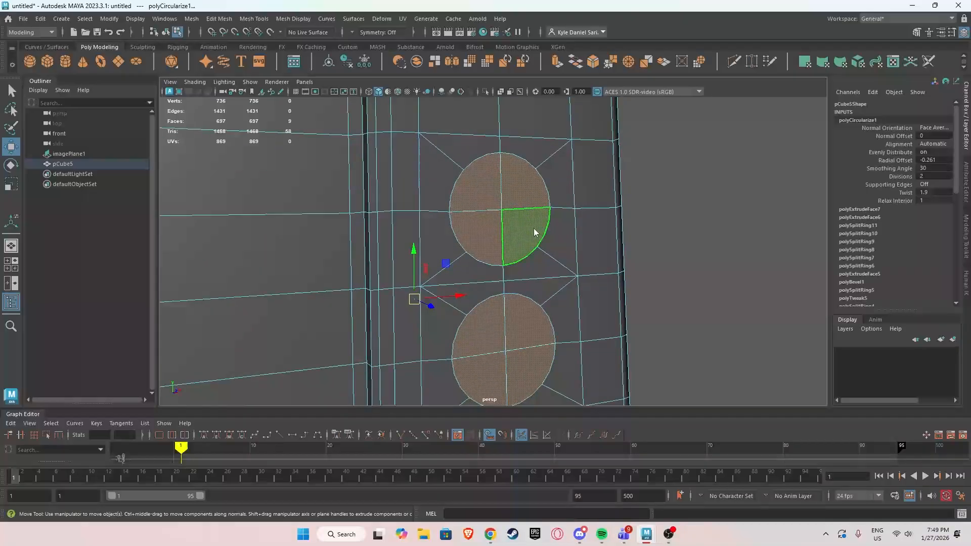
Extrude the circular faces in place with an offset of 0.125 to form a thin border ring.
shift+right_drag(533, 229, 534, 257)
drag(770, 278, 781, 287)
mouse_move(544, 267)
alt+mouse_down()
mouse_move(576, 281)
mouse_move(546, 282)
alt+mouse_up()
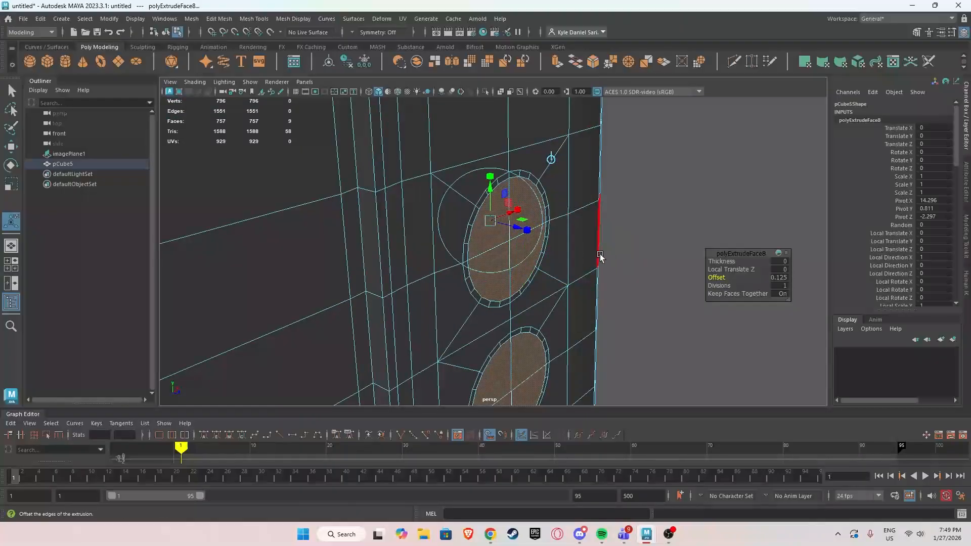
key(w)
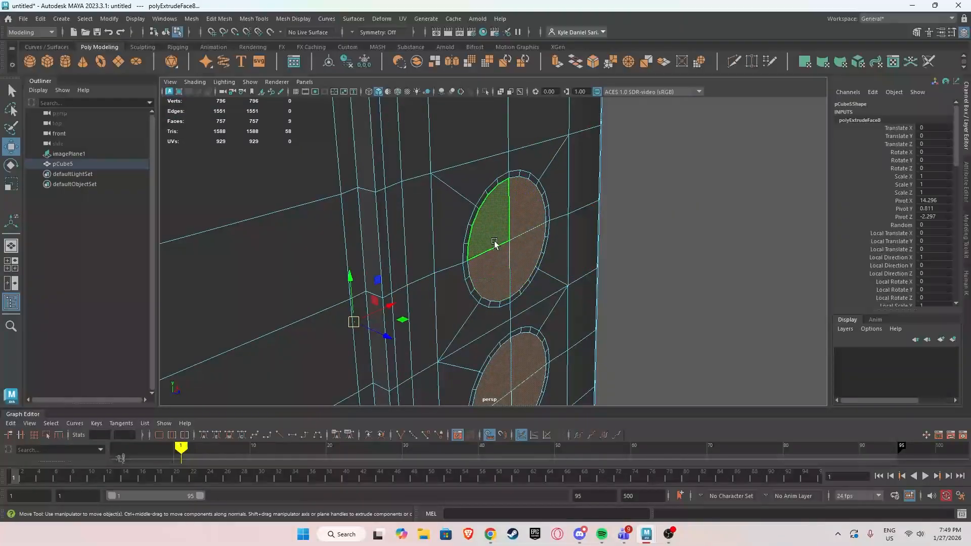
Extrude the eight inner faces of both front circles outward along Z to about 2.21.
click(526, 221)
shift+click(536, 208)
shift+click(520, 261)
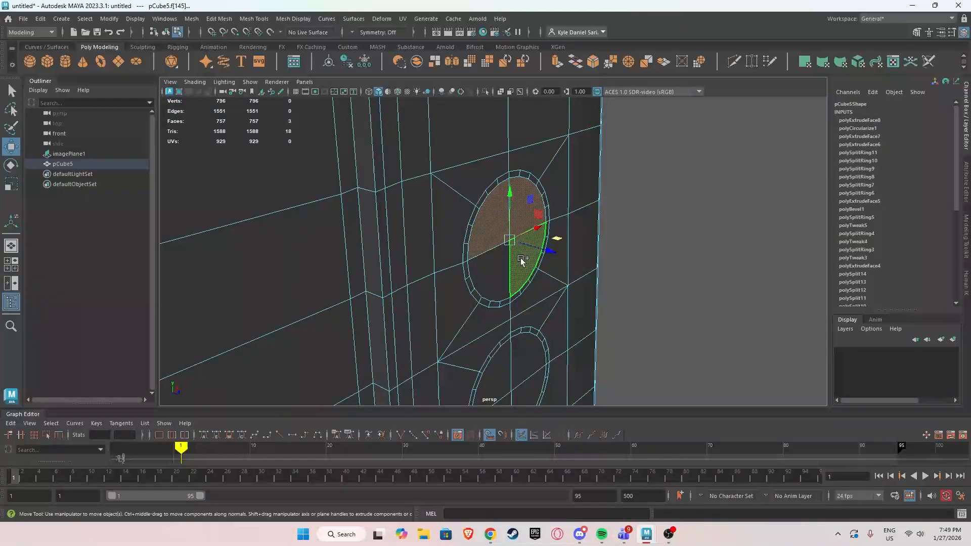
shift+click(491, 277)
alt+middle_drag(491, 278, 484, 212)
shift+click(493, 326)
shift+click(521, 345)
shift+click(483, 366)
shift+click(524, 299)
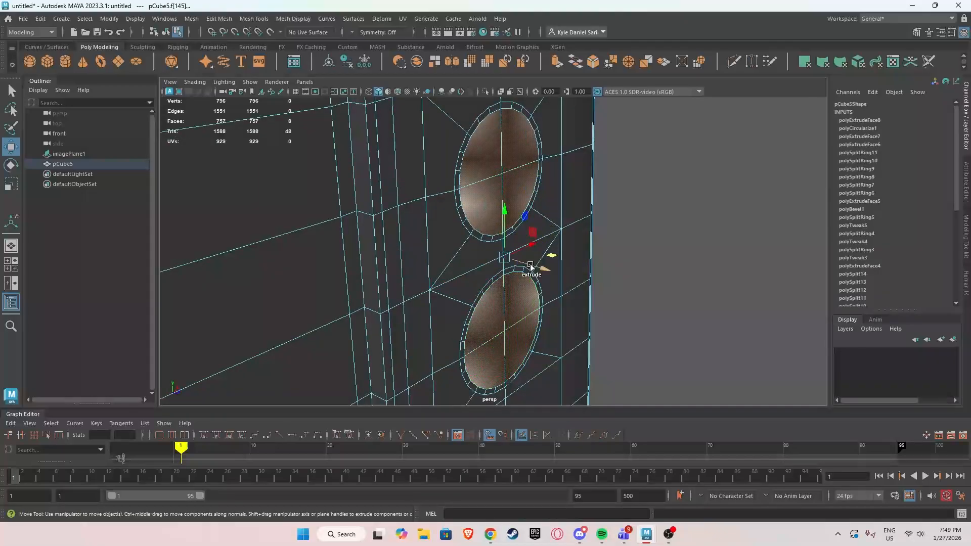
shift+drag(536, 270, 561, 276)
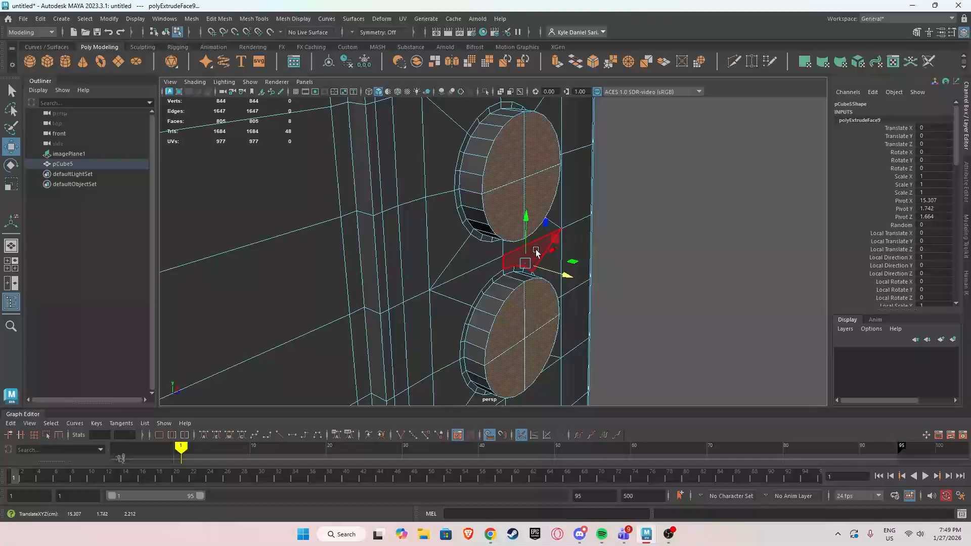
Inset the front faces of both knobs with two successive offset extrusions.
shift+right_drag(557, 218, 616, 239)
drag(716, 278, 806, 287)
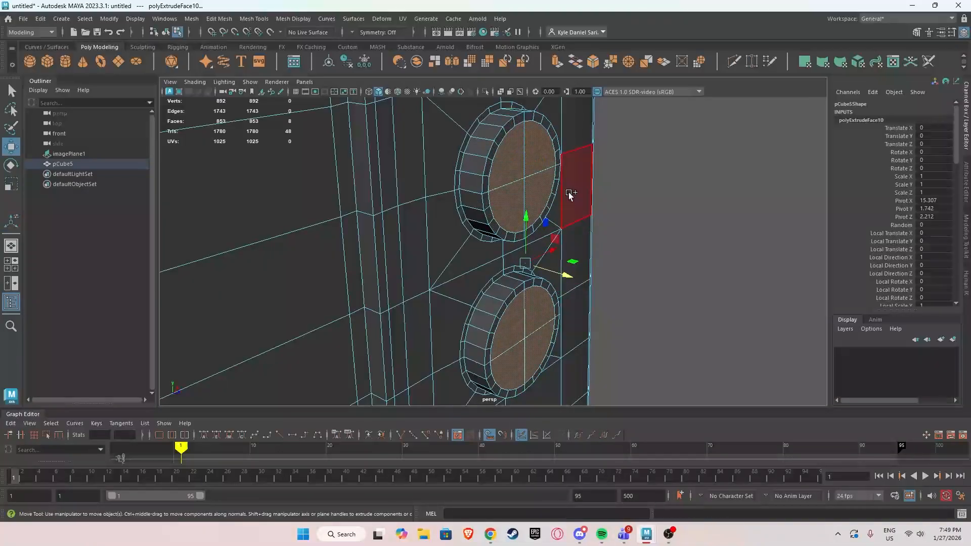
shift+right_drag(559, 210, 593, 238)
drag(716, 277, 829, 286)
drag(915, 301, 908, 301)
Inspect both knobs in smooth preview from different angles.
alt+drag(612, 256, 567, 200)
key(3)
key(w)
right_drag(574, 178, 624, 163)
click(683, 204)
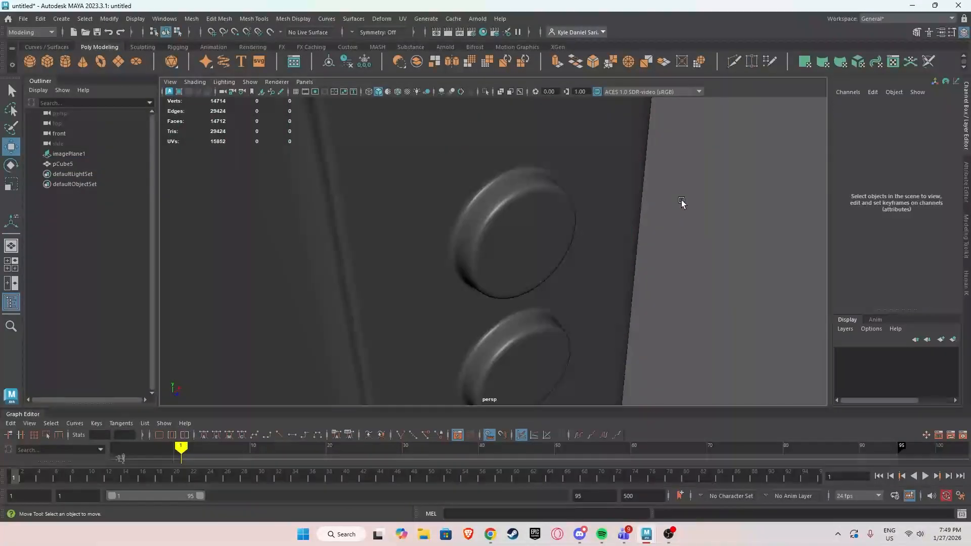
alt+drag(682, 204, 575, 205)
key(1)
Extrude the thin face rings around the bases of both knobs with a small offset.
click(466, 206)
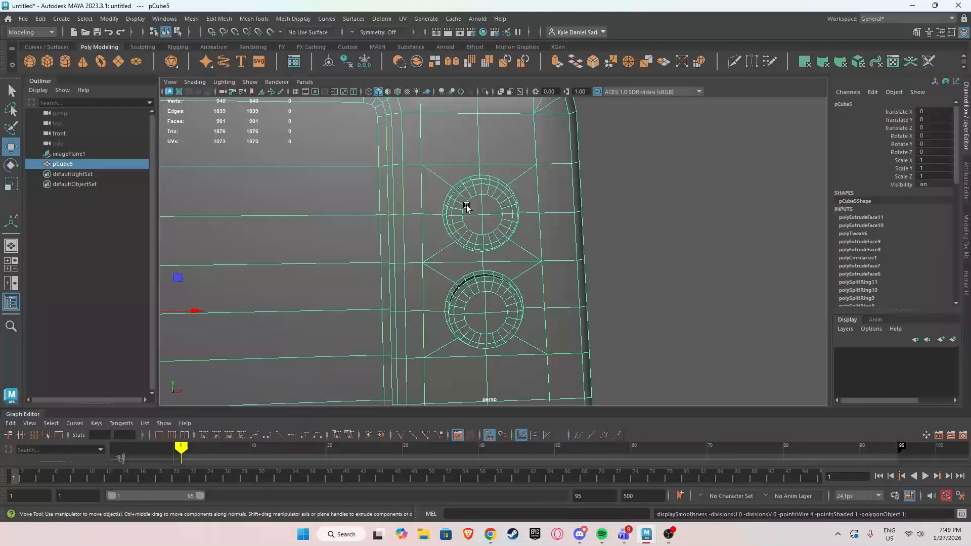
scroll(488, 221, up, 5)
alt+drag(488, 221, 499, 217)
right_drag(496, 212, 494, 223)
click(490, 205)
double_click(475, 208)
alt+drag(467, 223, 515, 269)
shift+double_click(514, 325)
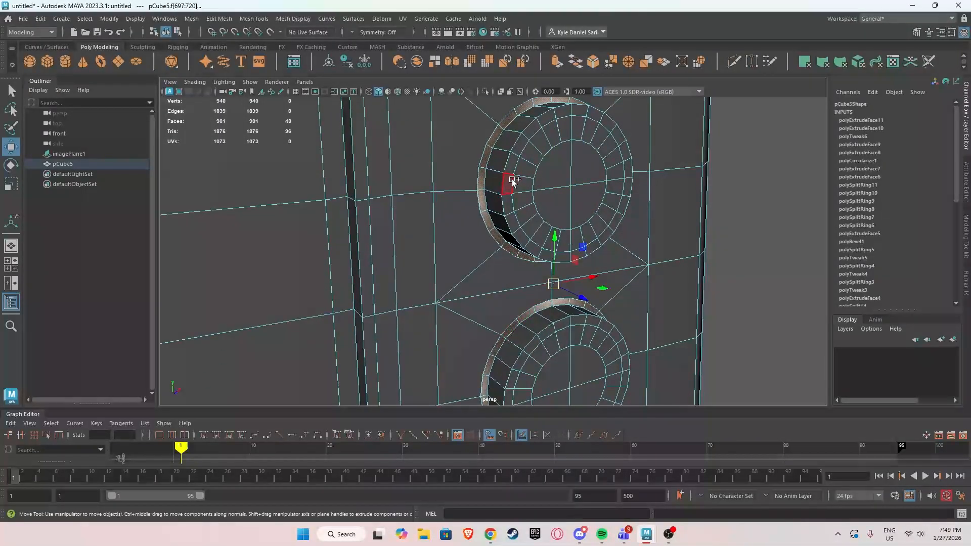
shift+right_drag(515, 177, 521, 213)
alt+middle_drag(491, 199, 490, 271)
alt+right_drag(490, 271, 566, 258)
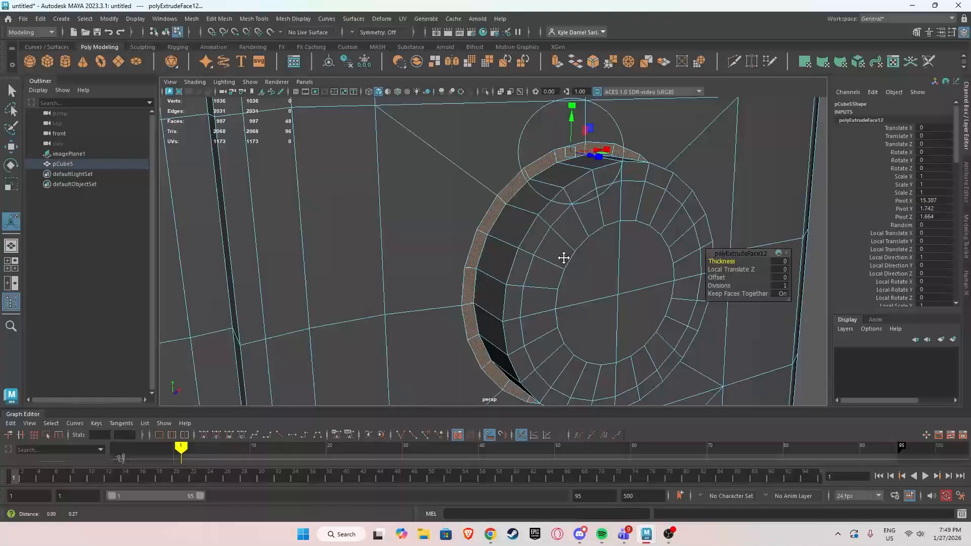
alt+middle_drag(566, 257, 566, 295)
drag(716, 278, 730, 279)
key(w)
Extrude the narrowed base rings again with a thickness of -0.067 and 2 divisions.
shift+right_drag(590, 213, 591, 234)
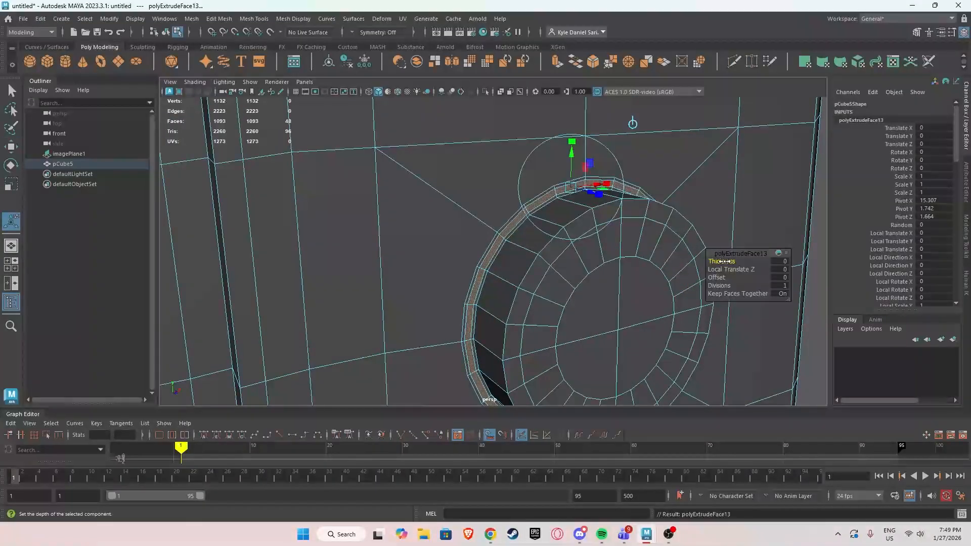
drag(723, 261, 692, 258)
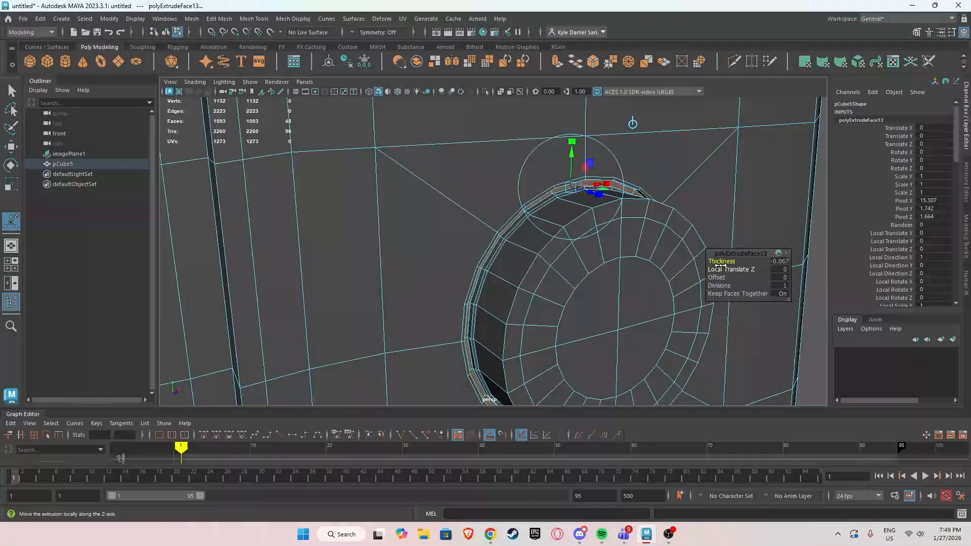
key(w)
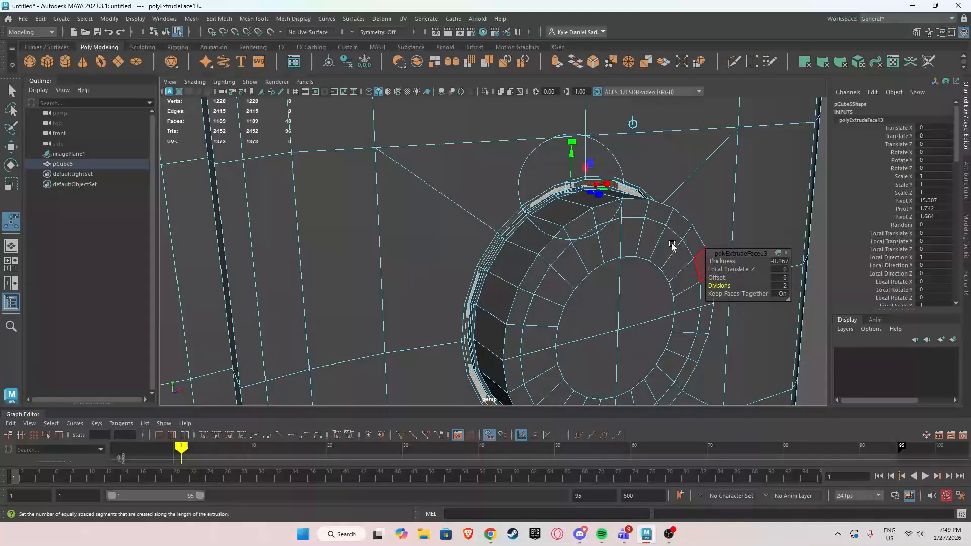
Inspect the grooves around both knobs in smooth preview, close up and from farther away.
right_drag(586, 207, 619, 188)
key(3)
scroll(751, 209, down, 3)
click(759, 212)
alt+drag(756, 215, 581, 226)
scroll(686, 224, down, 3)
scroll(572, 222, down, 4)
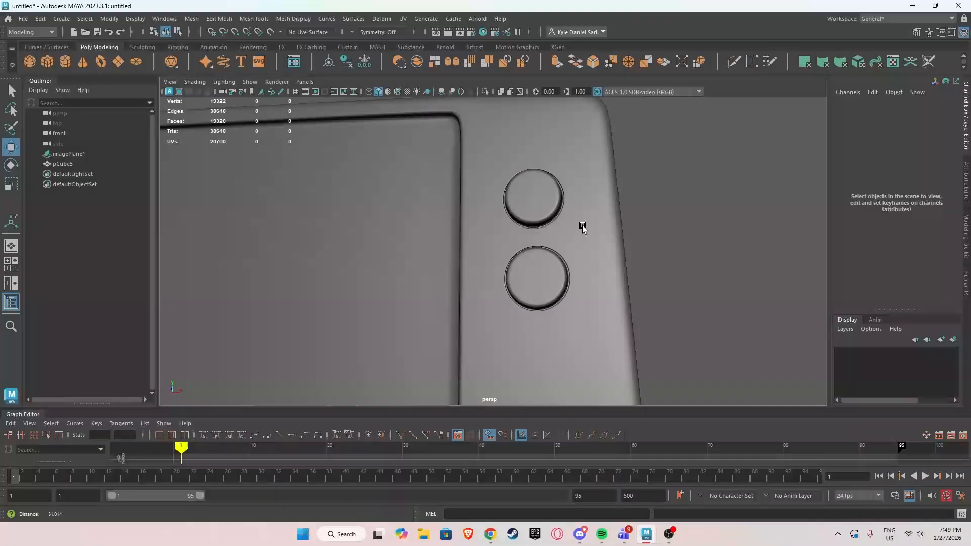
scroll(567, 210, up, 3)
click(533, 173)
key(1)
Cut two vertical edge lines across the upper knob's front face, one on each side of its centre line.
scroll(521, 234, up, 5)
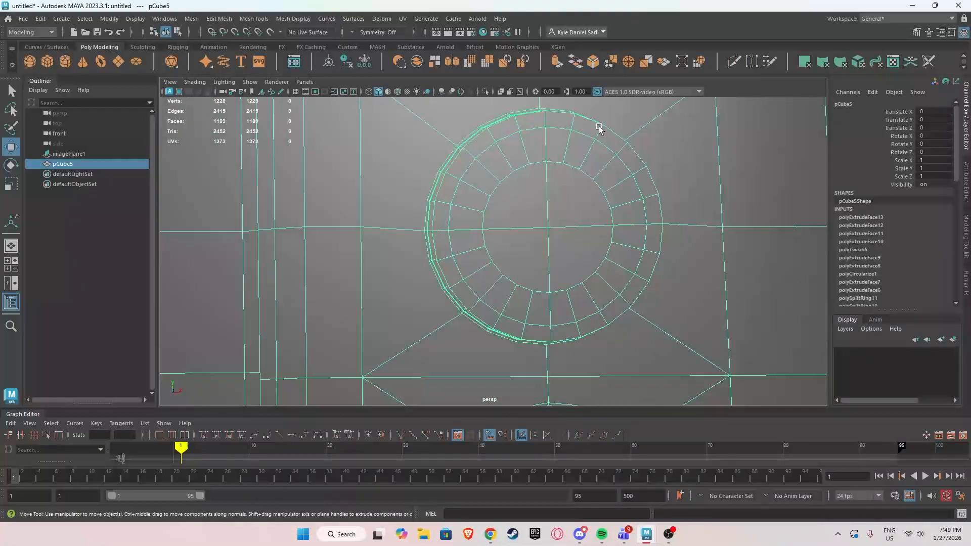
click(734, 61)
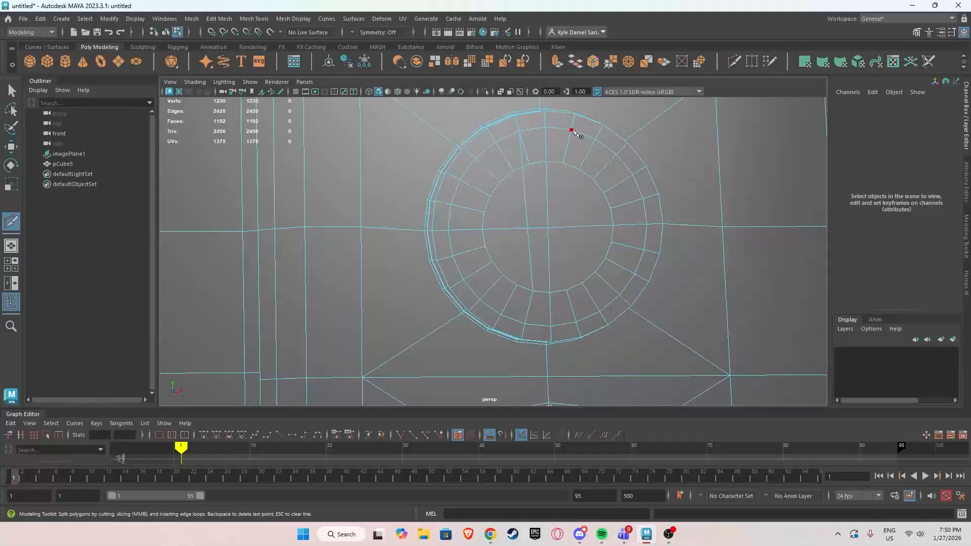
click(525, 324)
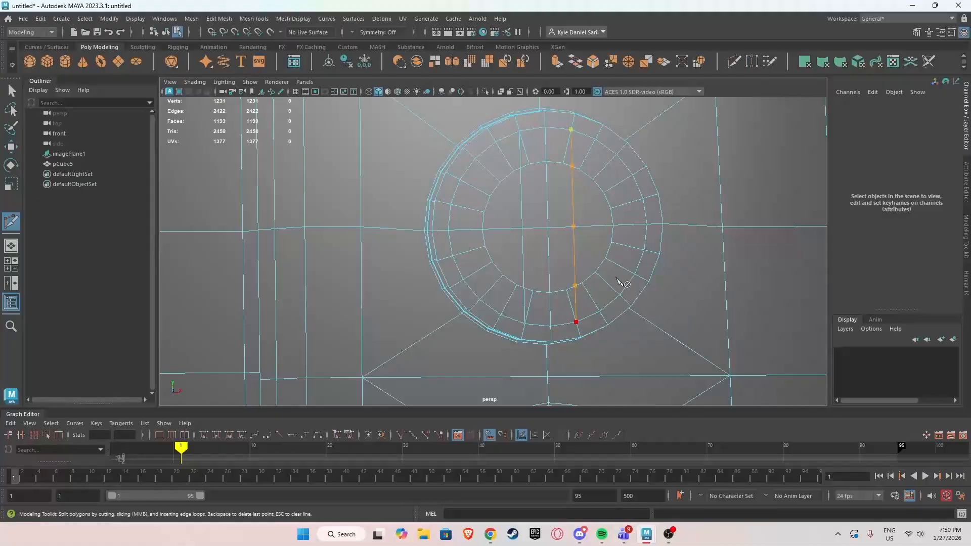
key(w)
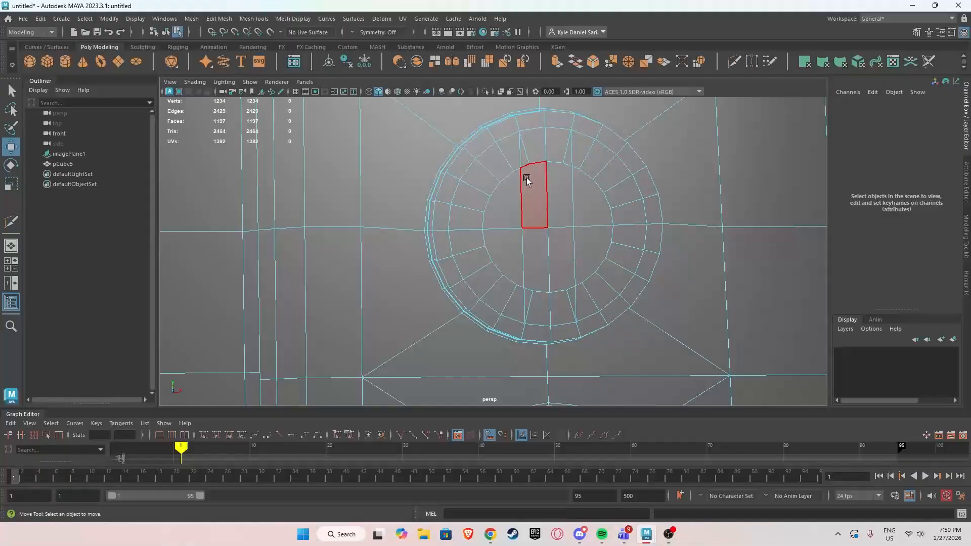
mouse_move(526, 180)
alt+mouse_down()
mouse_move(506, 211)
mouse_move(512, 185)
alt+mouse_up()
click(486, 167)
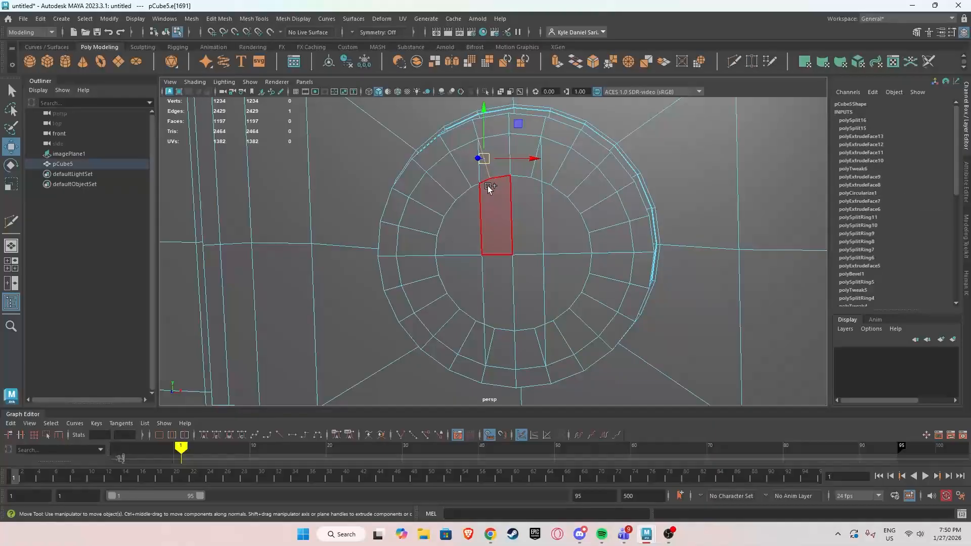
shift+click(499, 177)
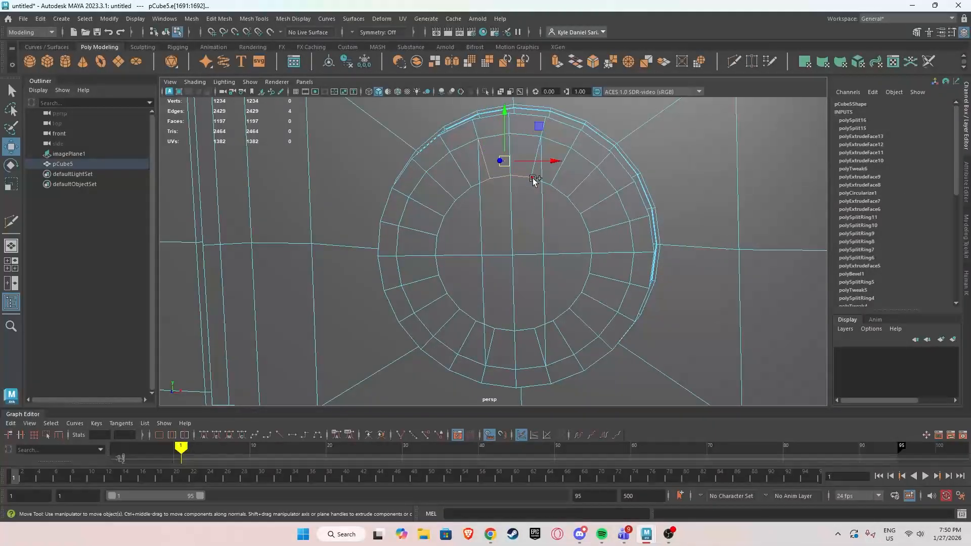
shift+right_drag(520, 218, 520, 187)
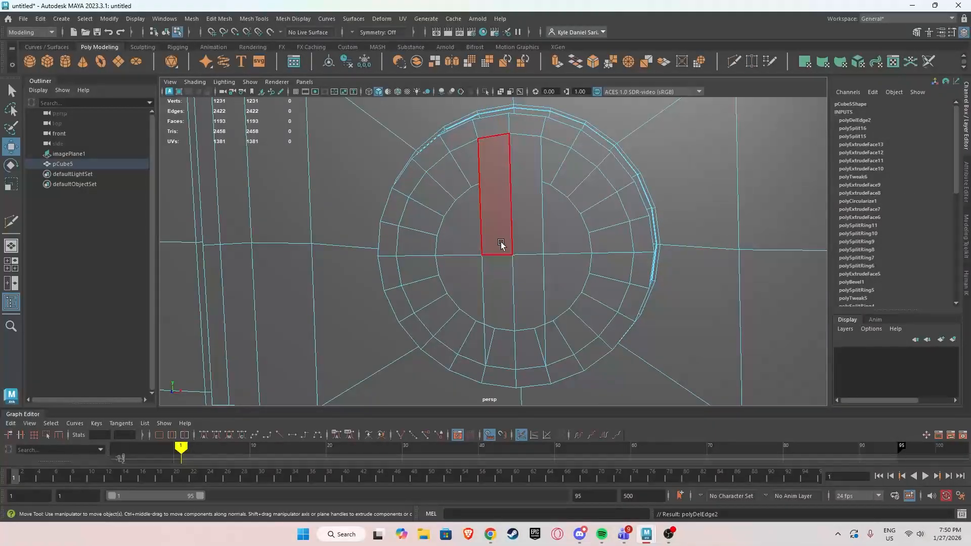
click(493, 256)
shift+right_drag(542, 256, 542, 187)
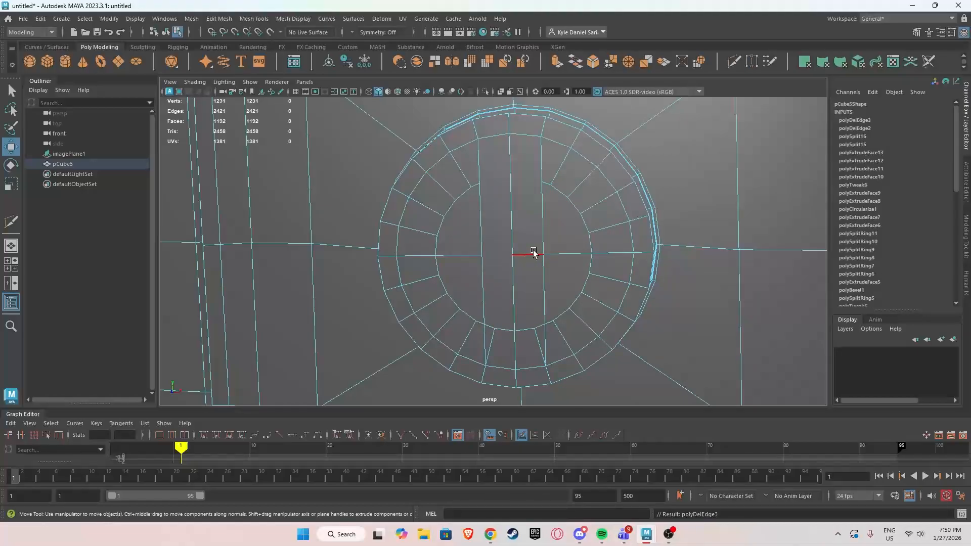
key(ctrl+z)
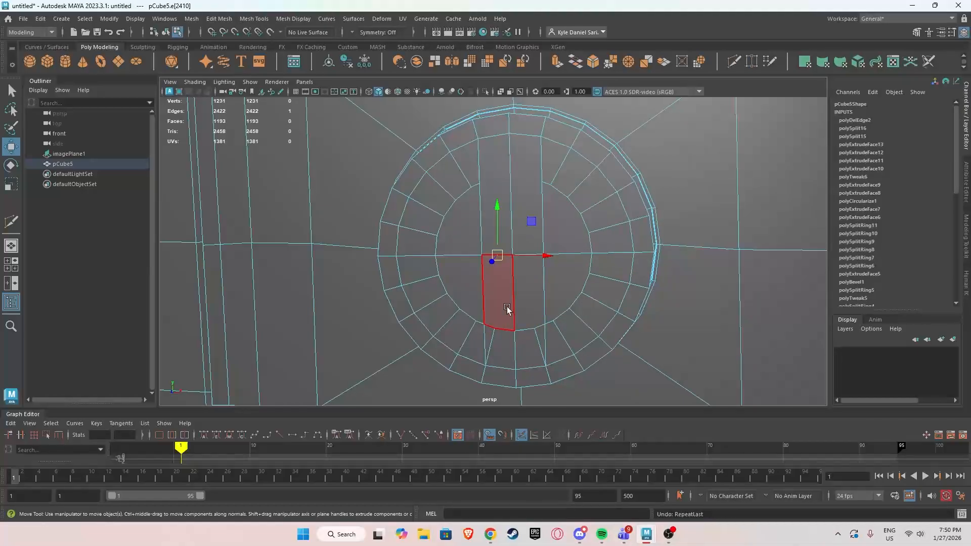
click(495, 329)
click(492, 346)
key(g)
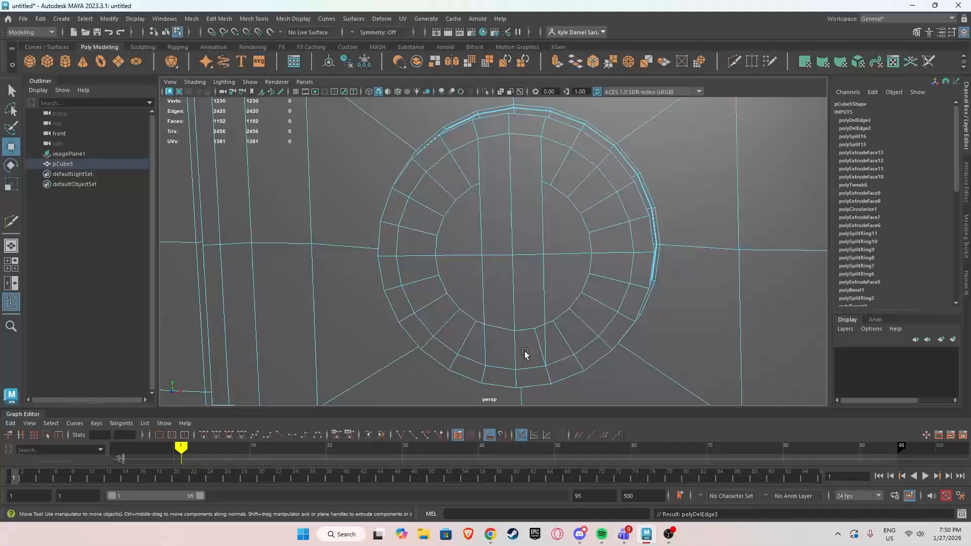
click(535, 348)
key(g)
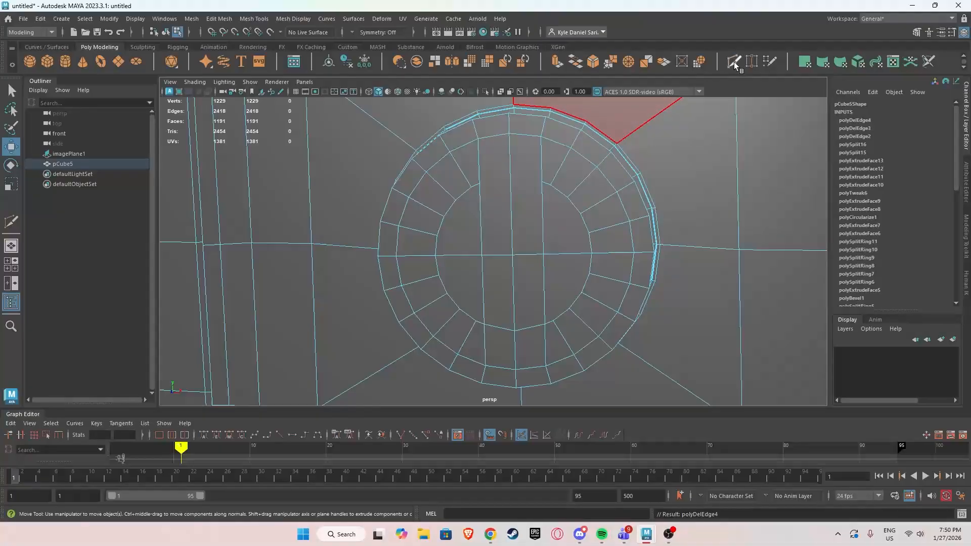
key(ctrl+z)
key(ctrl+z)
key(ctrl+z)
key(ctrl+z)
key(ctrl+z)
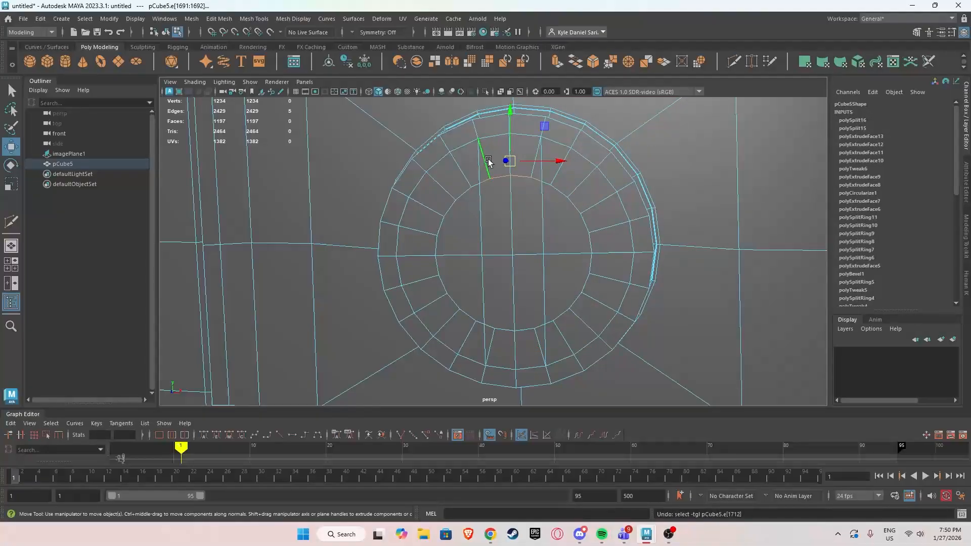
Delete the four slanted edges beside the centre strip on the upper knob's front face, two above and two below the inner circle.
click(488, 161)
key(Delete)
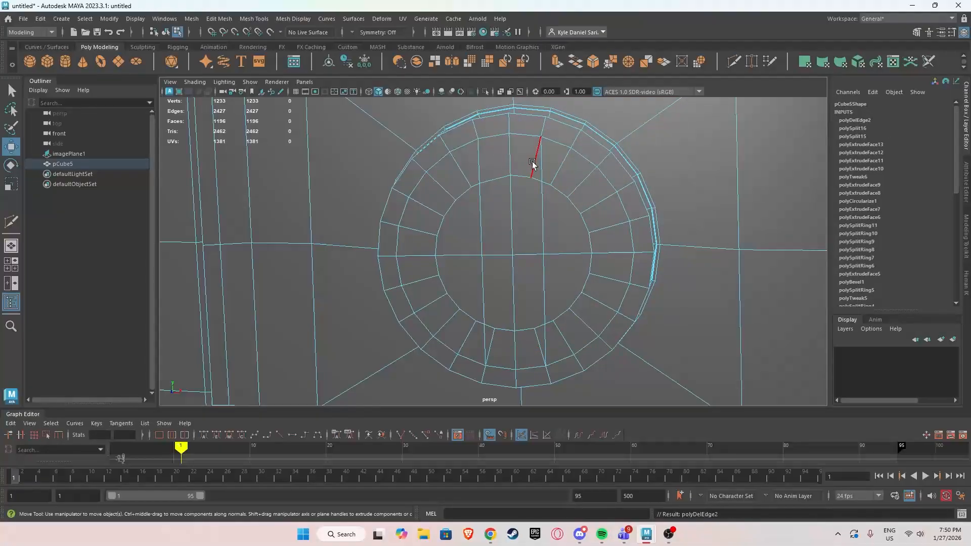
click(533, 164)
key(Delete)
click(493, 334)
key(ctrl+Delete)
click(536, 335)
key(ctrl+Delete)
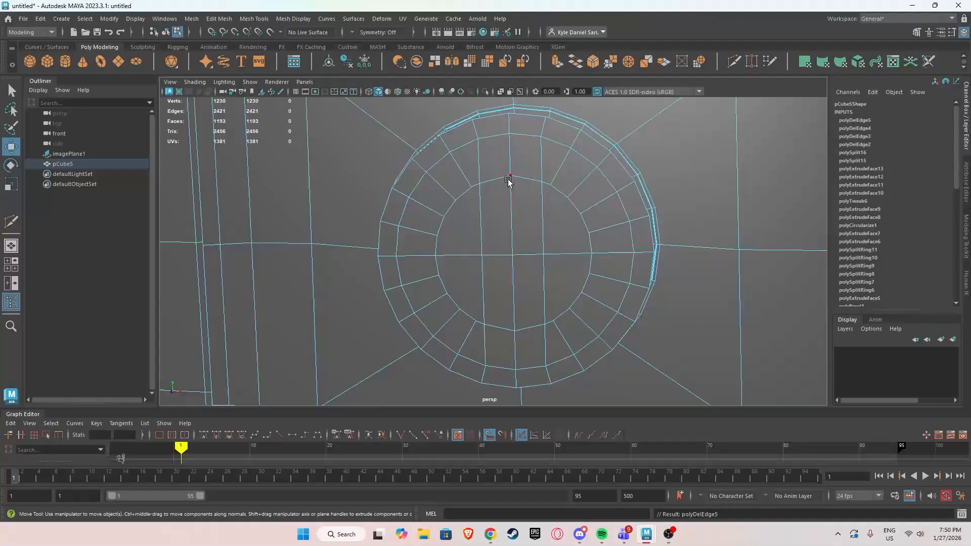
Extrude the twelve-face vertical centre strip of the upper knob's front face outward to form a raised grip.
right_drag(509, 178, 505, 208)
click(499, 167)
shift+click(501, 275)
shift+click(532, 290)
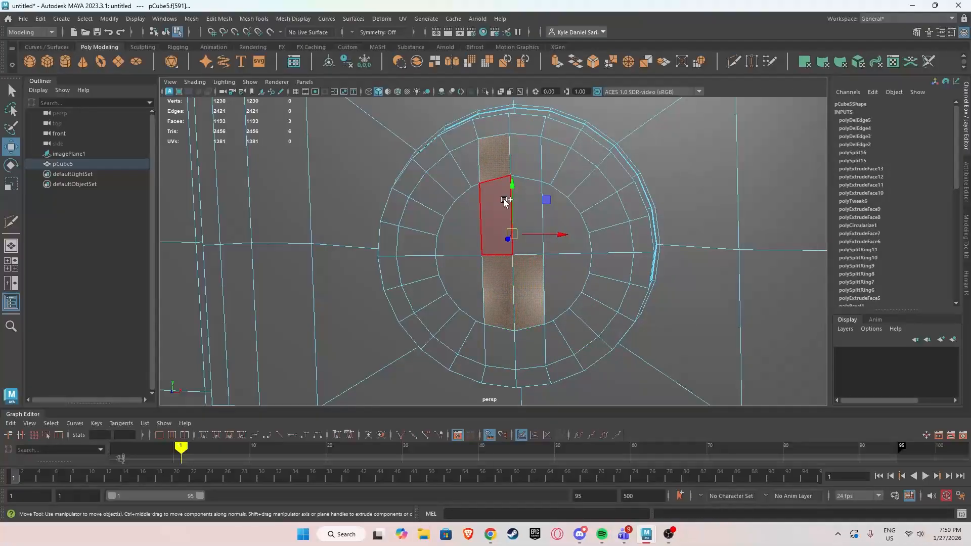
shift+click(503, 200)
shift+click(526, 190)
shift+click(531, 158)
shift+click(502, 340)
shift+click(525, 353)
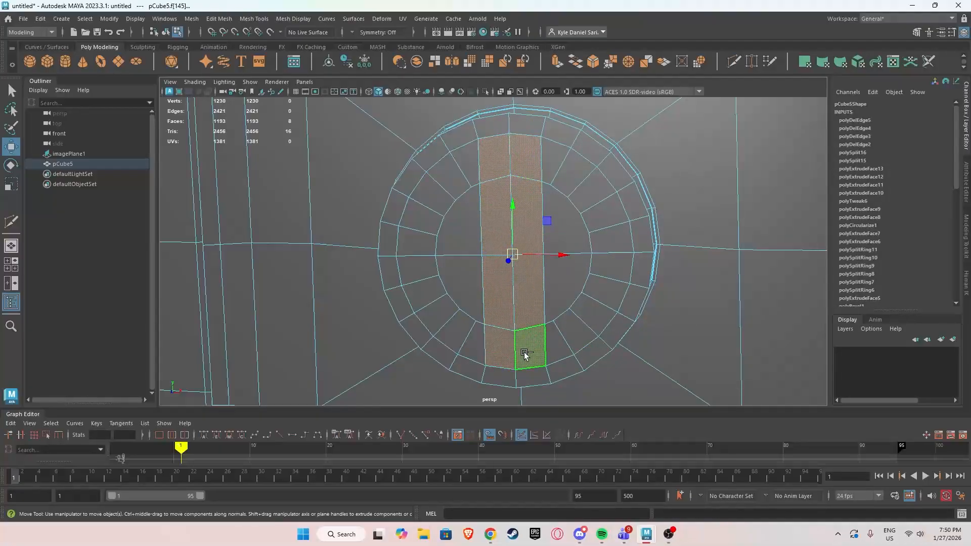
shift+click(502, 376)
shift+click(528, 378)
shift+click(494, 126)
shift+click(525, 126)
scroll(498, 250, down, 4)
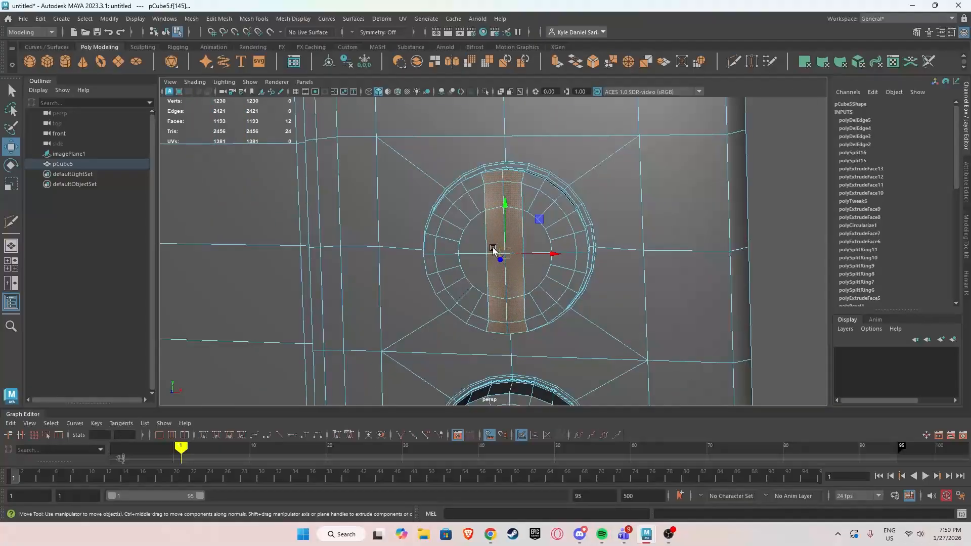
mouse_move(496, 254)
alt+mouse_down()
mouse_move(460, 277)
mouse_move(510, 257)
alt+mouse_up()
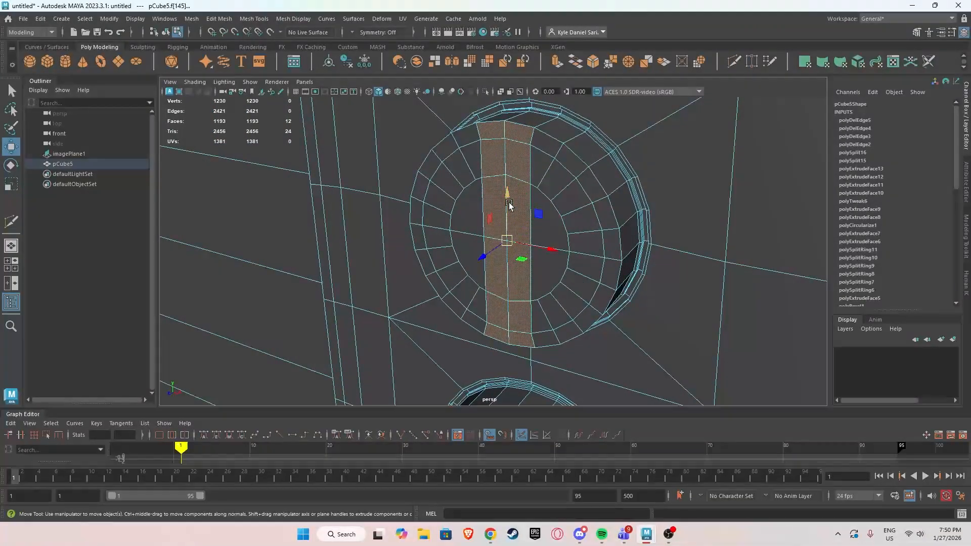
shift+drag(488, 258, 473, 283)
Adjust the height of the grip's front faces slightly and reduce the grip's depth by moving them back toward the knob.
key(r)
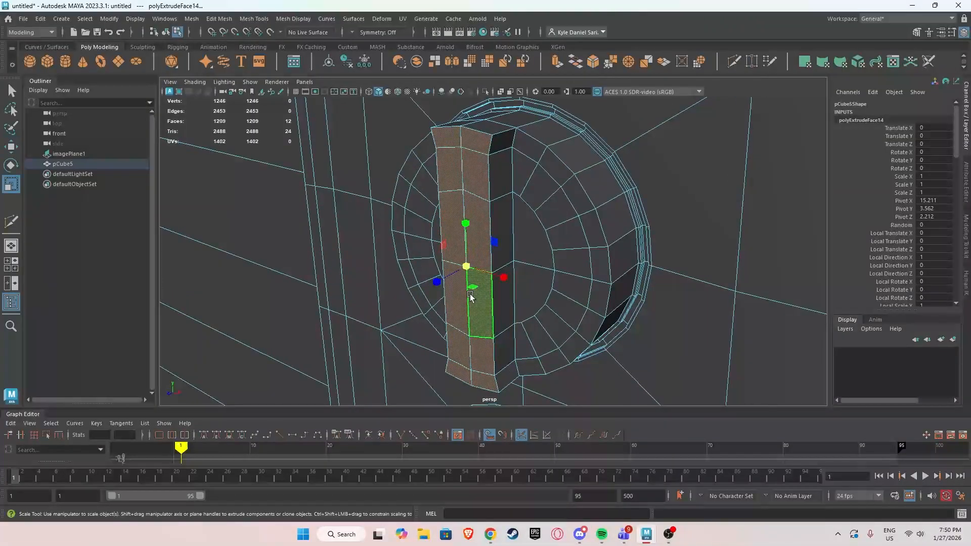
drag(464, 232, 467, 231)
key(w)
drag(436, 282, 480, 242)
key(r)
Align the corner vertices at both ends of the grip horizontally with its straight sides, using point snapping.
alt+drag(519, 287, 600, 168)
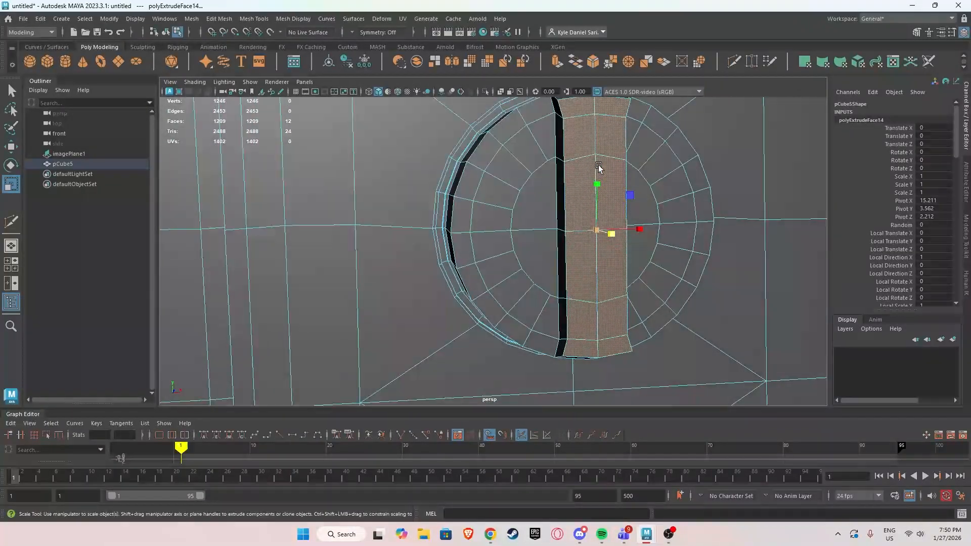
scroll(600, 168, up, 3)
alt+middle_drag(629, 161, 622, 206)
right_drag(555, 150, 512, 150)
key(w)
click(540, 143)
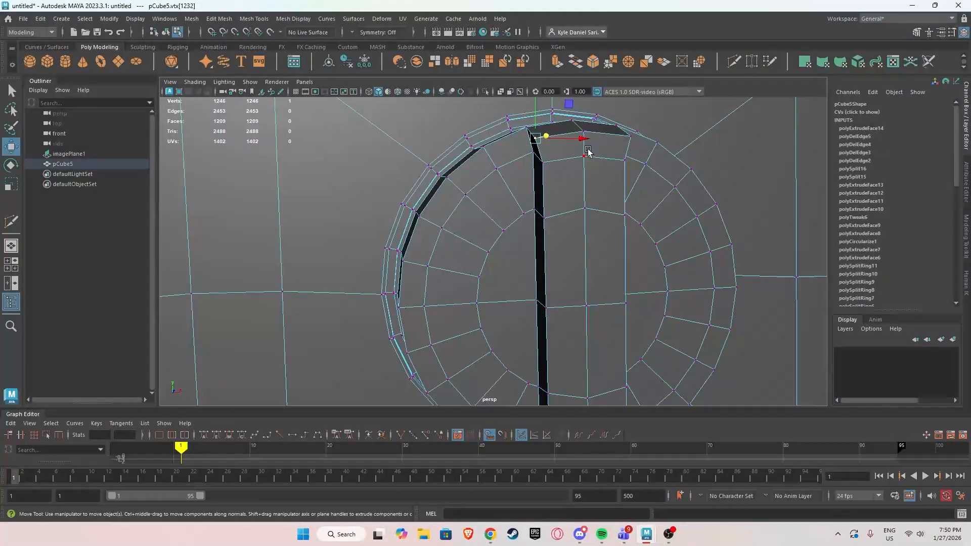
drag(579, 140, 550, 152)
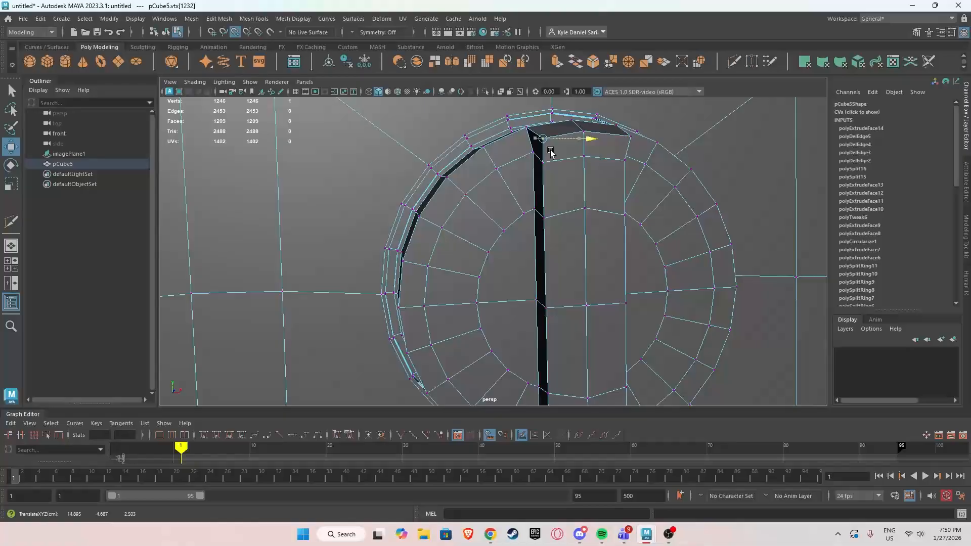
click(630, 137)
alt+drag(574, 192, 526, 189)
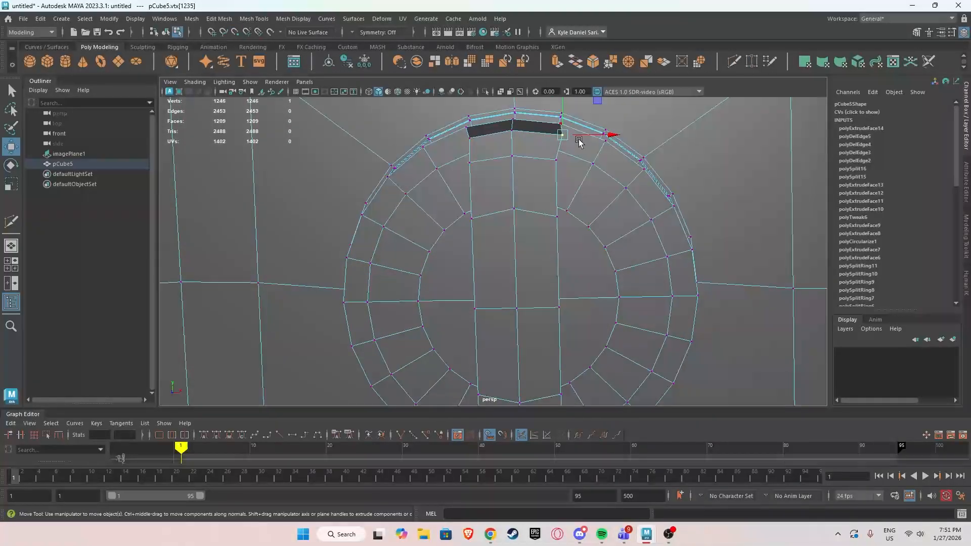
drag(579, 139, 508, 317)
key(v)
click(594, 324)
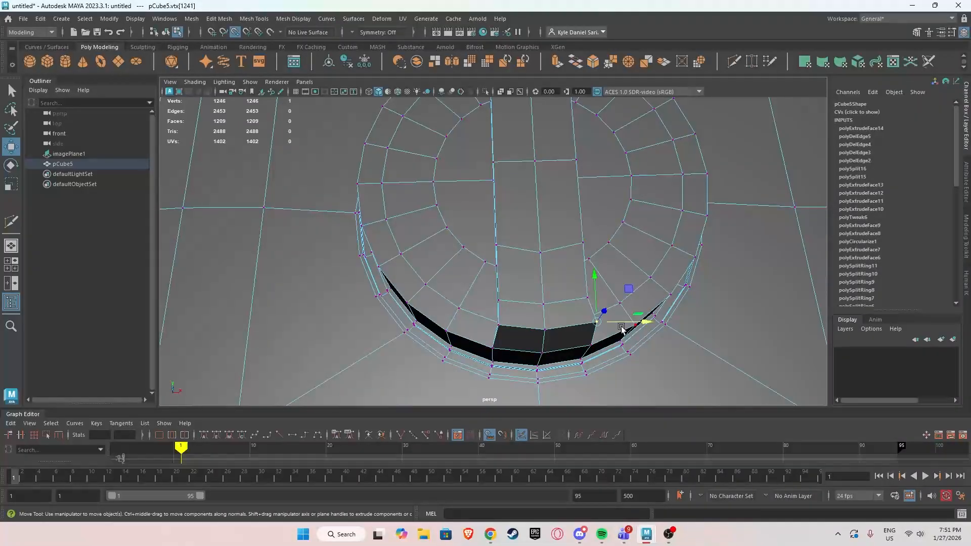
alt+drag(585, 304, 505, 297)
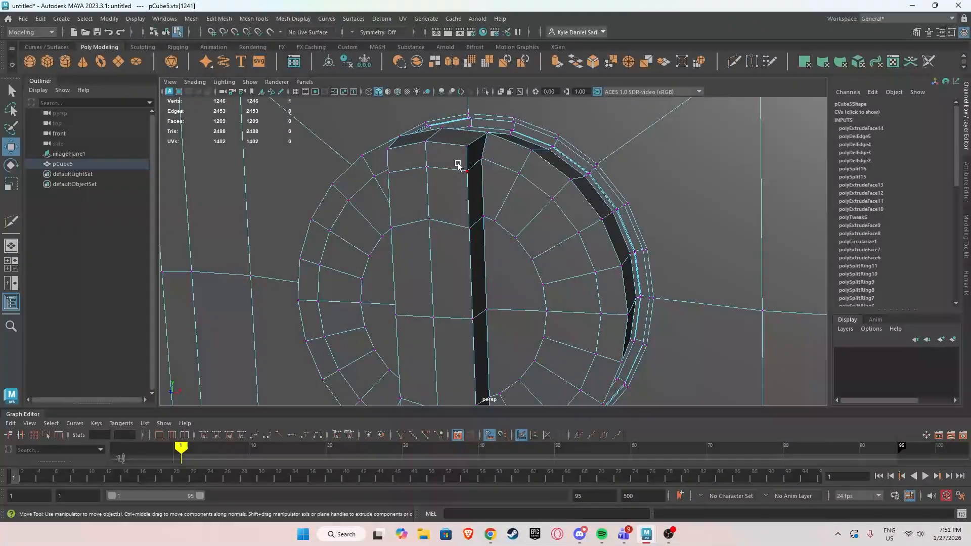
Inspect the upper knob's raised grip in smooth preview.
right_drag(457, 163, 498, 145)
key(3)
scroll(570, 199, down, 6)
click(707, 237)
alt+drag(569, 242, 665, 241)
scroll(665, 240, up, 3)
click(508, 250)
key(1)
Cut four horizontal edge lines across the upper knob's inner circle and grip, two above and two below the centre line.
alt+drag(504, 251, 588, 243)
scroll(587, 243, up, 3)
scroll(587, 242, up, 3)
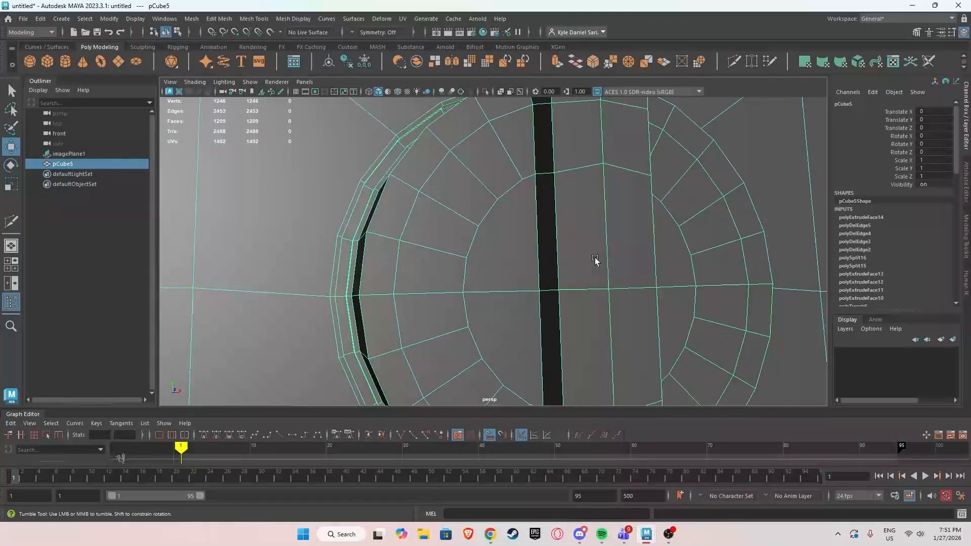
click(734, 62)
alt+drag(527, 244, 511, 260)
click(514, 253)
alt+drag(583, 271, 536, 270)
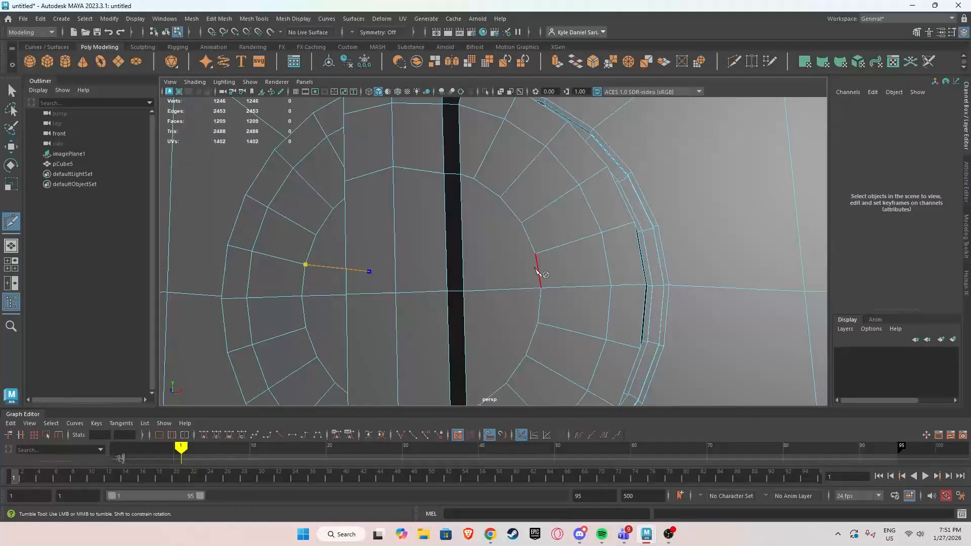
key(ctrl+z)
alt+drag(441, 265, 481, 272)
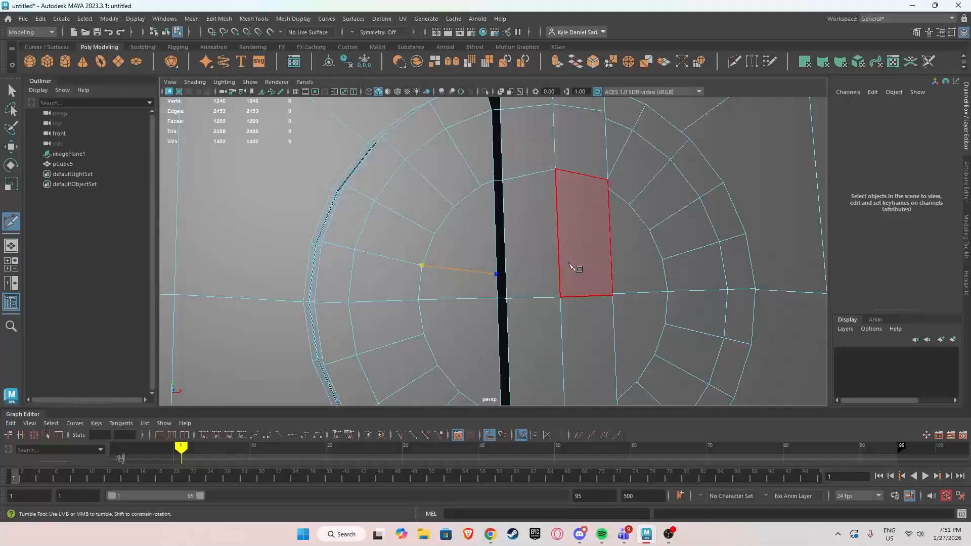
alt+drag(570, 264, 549, 278)
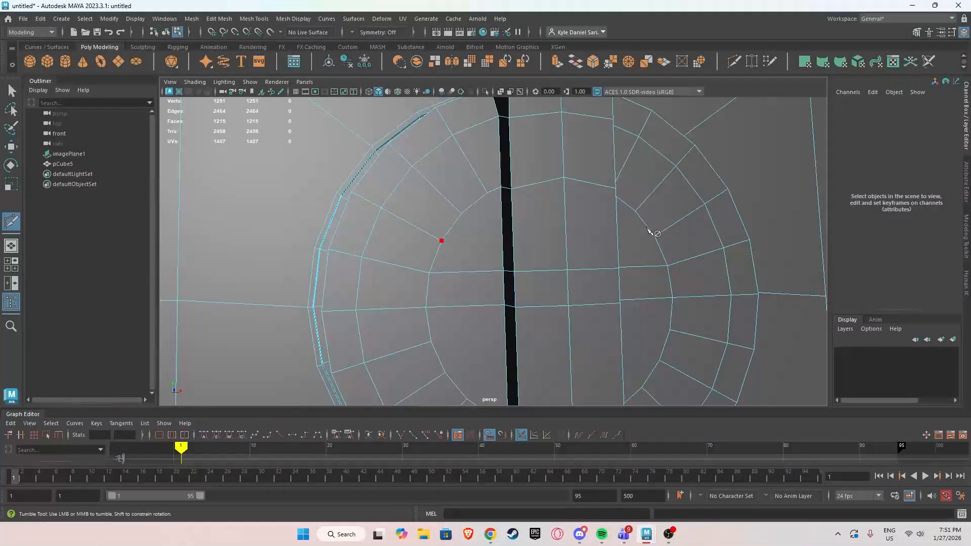
alt+middle_drag(654, 237, 426, 260)
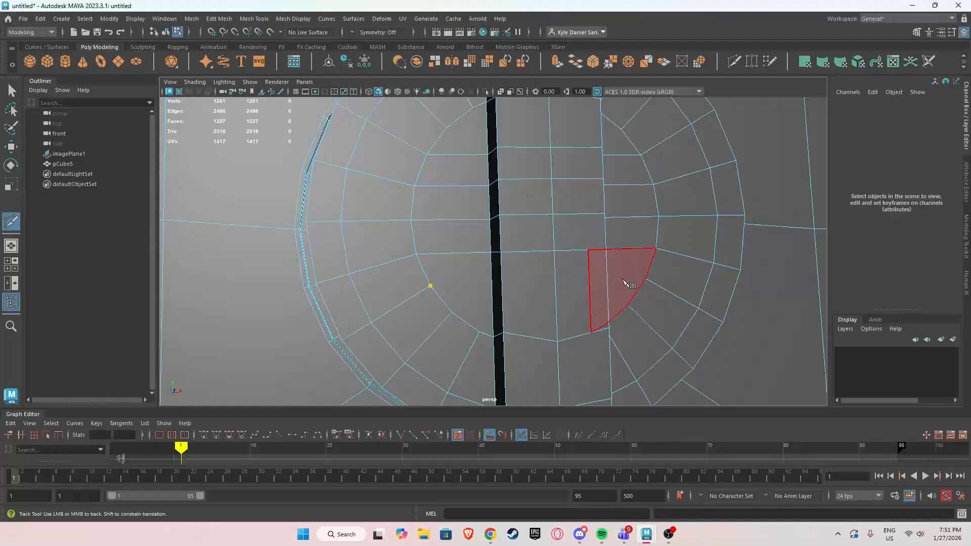
alt+right_drag(649, 282, 602, 286)
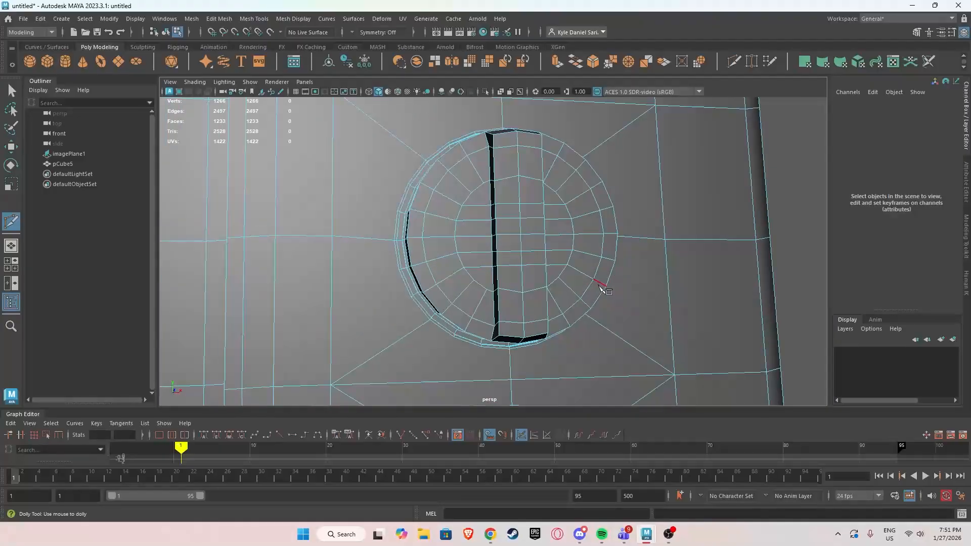
Check in smooth preview how the horizontal cuts shape the upper knob's front face and grip.
right_drag(507, 197, 555, 176)
key(3)
alt+right_drag(723, 205, 676, 213)
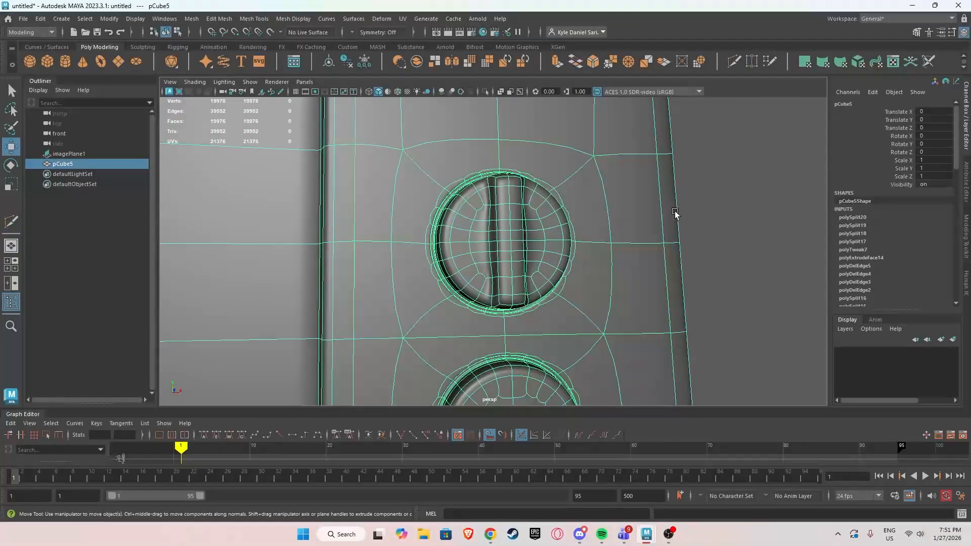
click(708, 220)
mouse_move(693, 225)
alt+mouse_down()
mouse_move(634, 239)
mouse_move(682, 241)
alt+mouse_up()
scroll(536, 243, up, 1)
click(536, 243)
key(1)
Cut a vertical edge line on each side of the grip across the upper knob's inner circle and check it in smooth preview.
scroll(509, 203, up, 2)
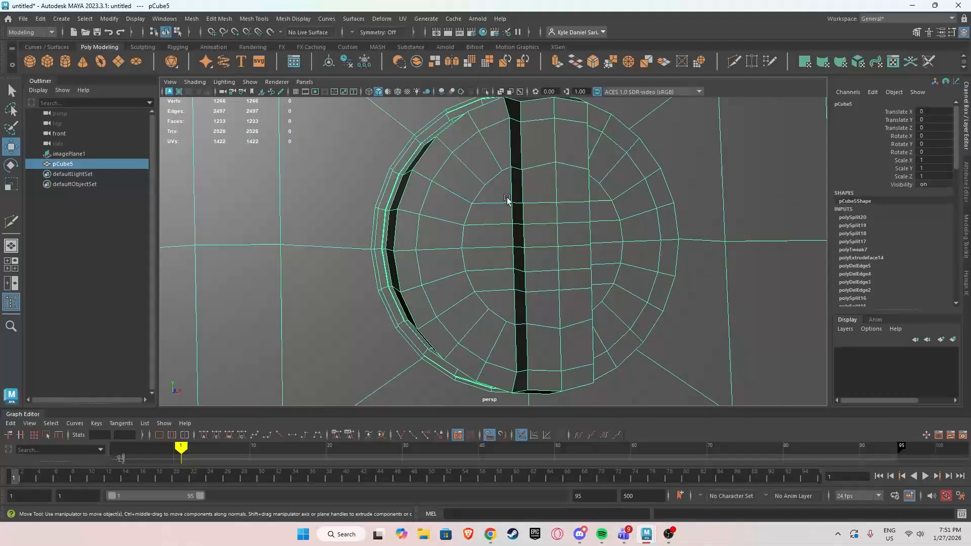
click(683, 63)
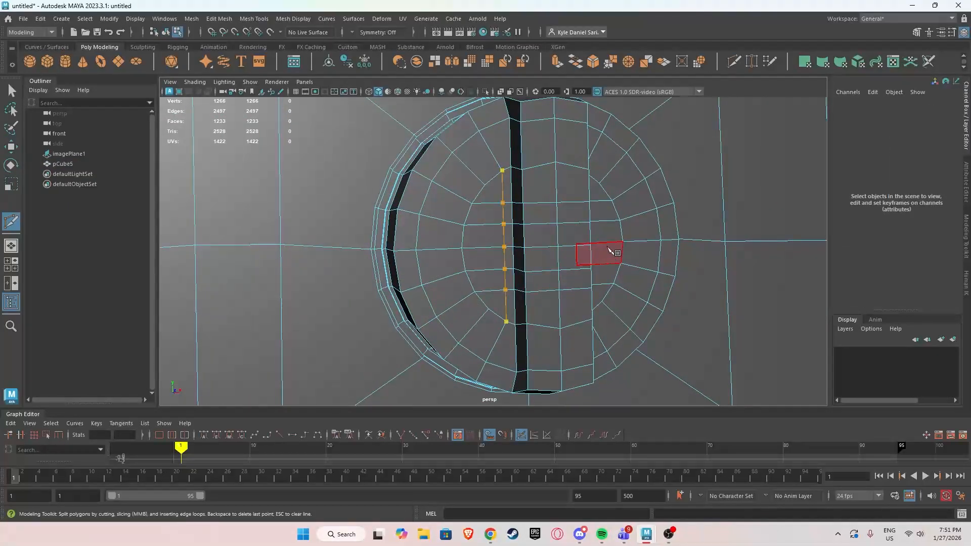
alt+drag(596, 256, 531, 262)
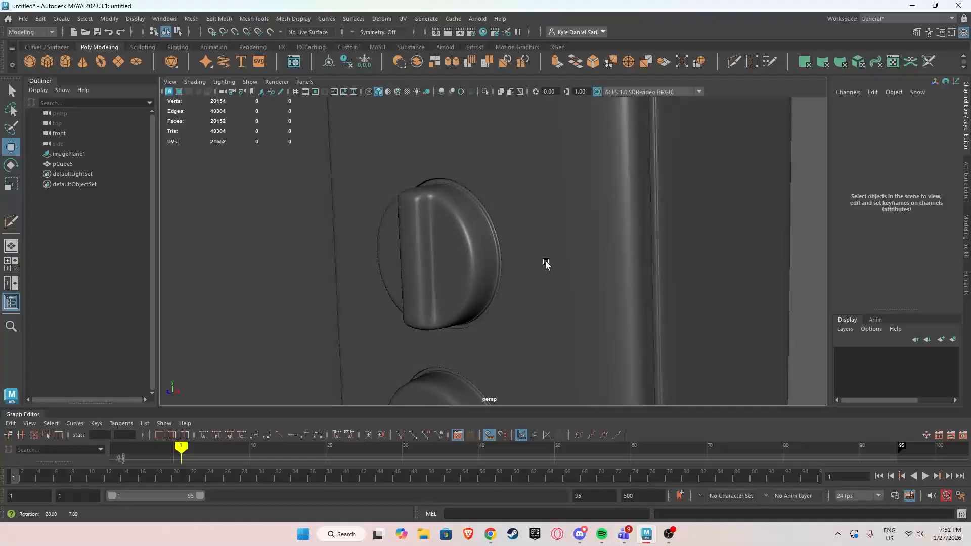
alt+drag(546, 264, 729, 273)
scroll(632, 265, up, 3)
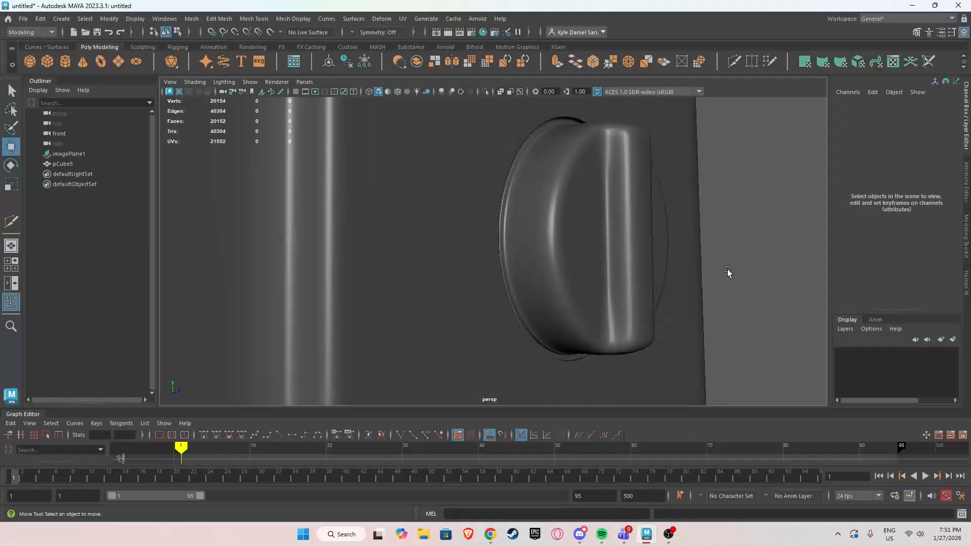
Insert two edge loops around the side walls of the upper knob's grip.
click(589, 239)
key(1)
mouse_move(589, 238)
alt+mouse_down()
mouse_move(597, 284)
mouse_move(589, 231)
alt+mouse_up()
shift+right_drag(589, 231, 540, 245)
click(581, 216)
alt+drag(581, 212, 590, 193)
click(614, 173)
key(w)
right_drag(578, 176, 622, 161)
Inspect the upper knob and its grip in smooth preview from farther away.
key(3)
scroll(638, 192, down, 3)
alt+drag(652, 202, 636, 257)
click(701, 212)
scroll(636, 256, down, 6)
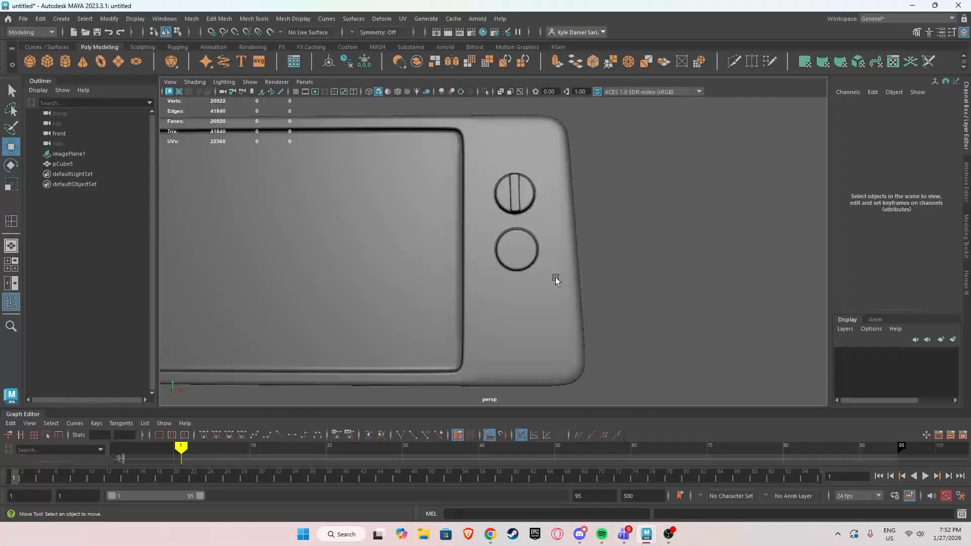
Examine the lower knob's front-face topology up close on the unsmoothed mesh.
scroll(557, 278, up, 4)
click(531, 254)
key(1)
alt+drag(532, 252, 600, 246)
scroll(547, 252, up, 4)
scroll(561, 217, up, 2)
alt+drag(536, 185, 596, 186)
scroll(597, 186, up, 2)
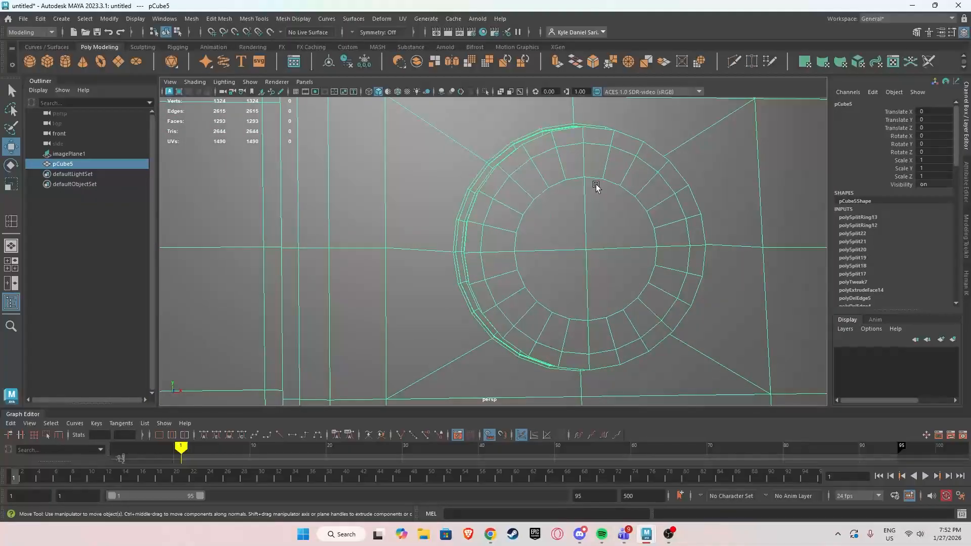
alt+middle_drag(592, 183, 529, 193)
right_drag(529, 193, 609, 170)
click(500, 205)
scroll(514, 227, up, 2)
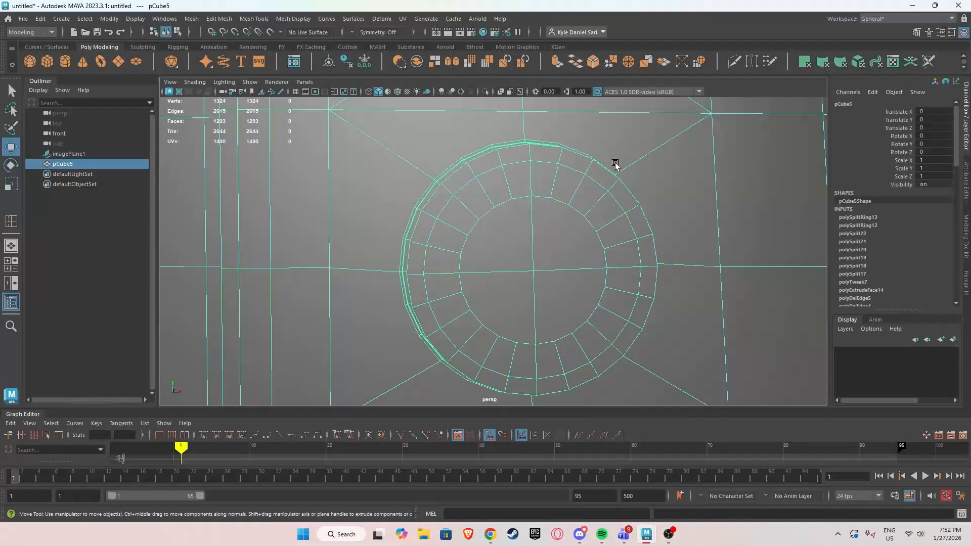
Cut a vertical edge line on each side of the lower knob's centre and delete the stray edges these cuts leave in the outer ring.
click(732, 62)
click(500, 166)
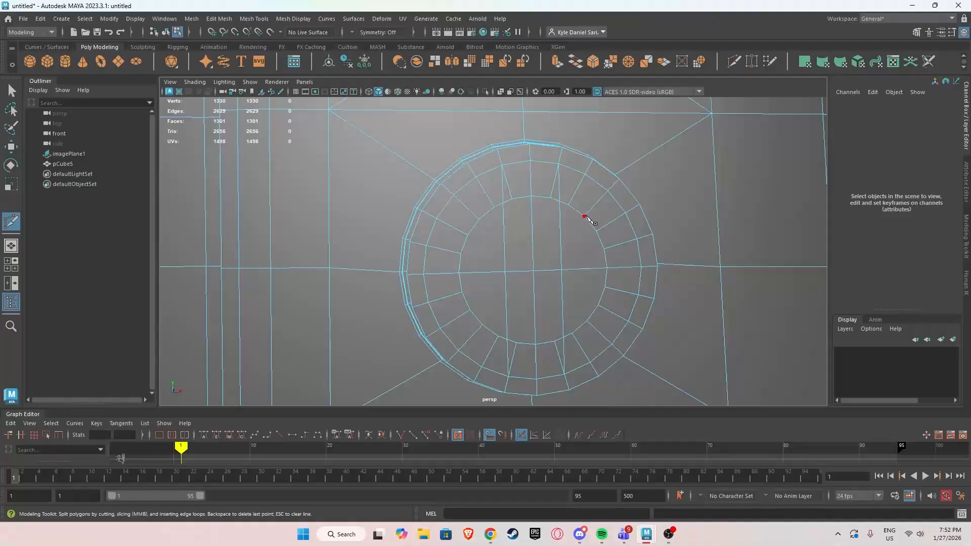
click(509, 187)
key(w)
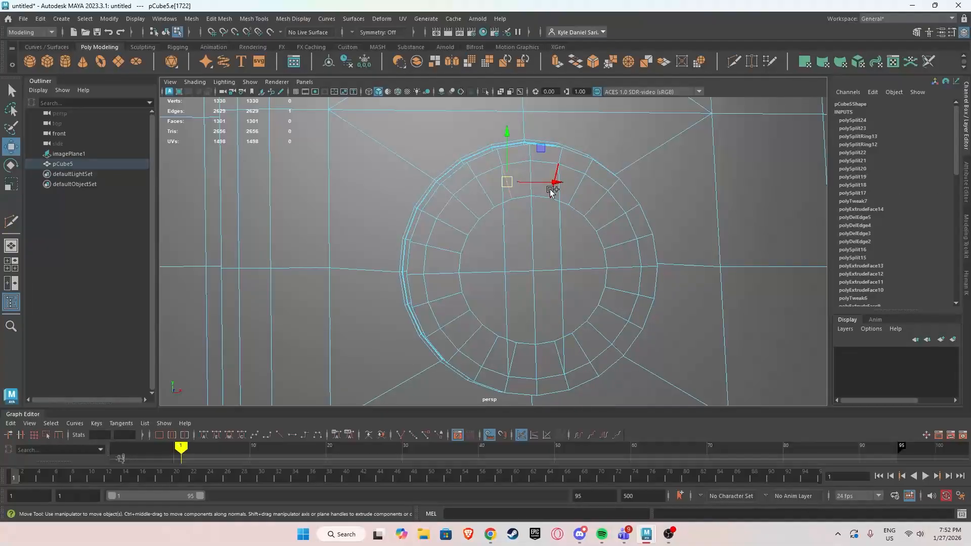
key(ctrl+Delete)
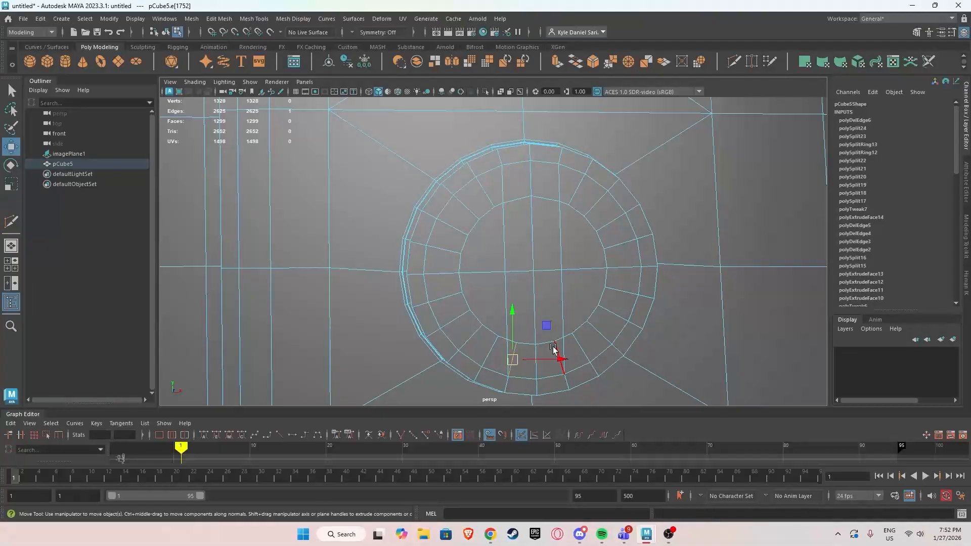
key(ctrl+Delete)
key(ctrl+Delete)
Extrude the twelve-face vertical strip across the middle of the lower knob outward to the depth of the upper knob's grip.
alt+drag(527, 297, 496, 315)
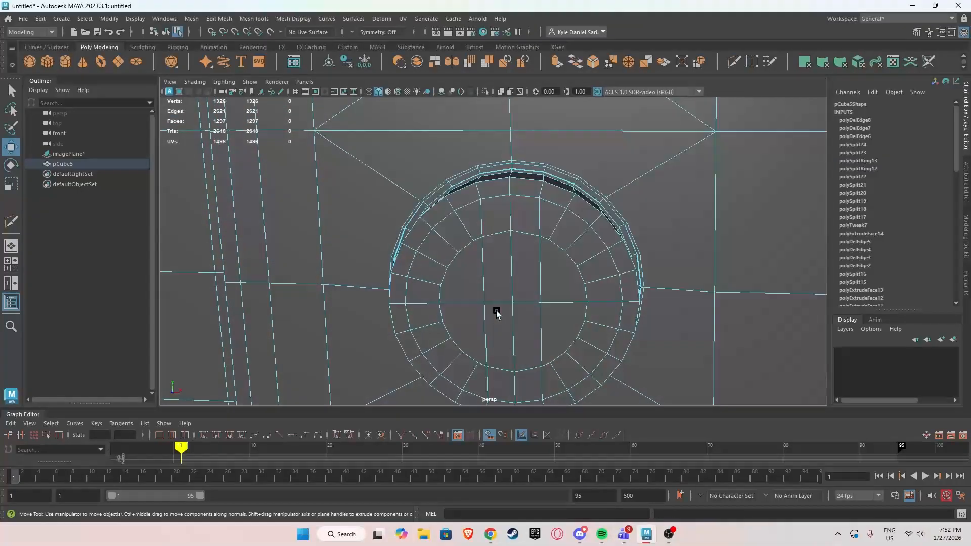
right_drag(496, 233, 493, 253)
click(498, 192)
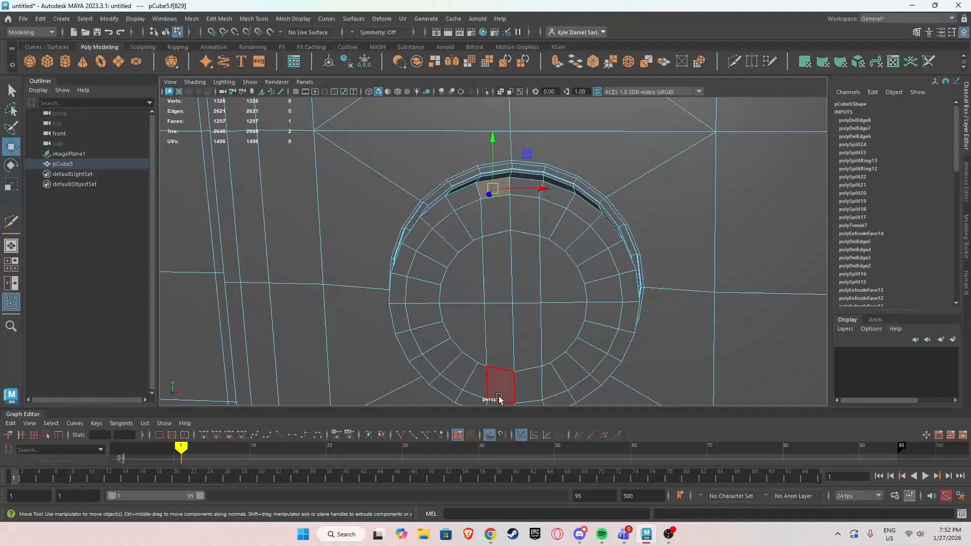
alt+middle_drag(499, 386, 504, 318)
shift+double_click(503, 361)
key(ctrl+z)
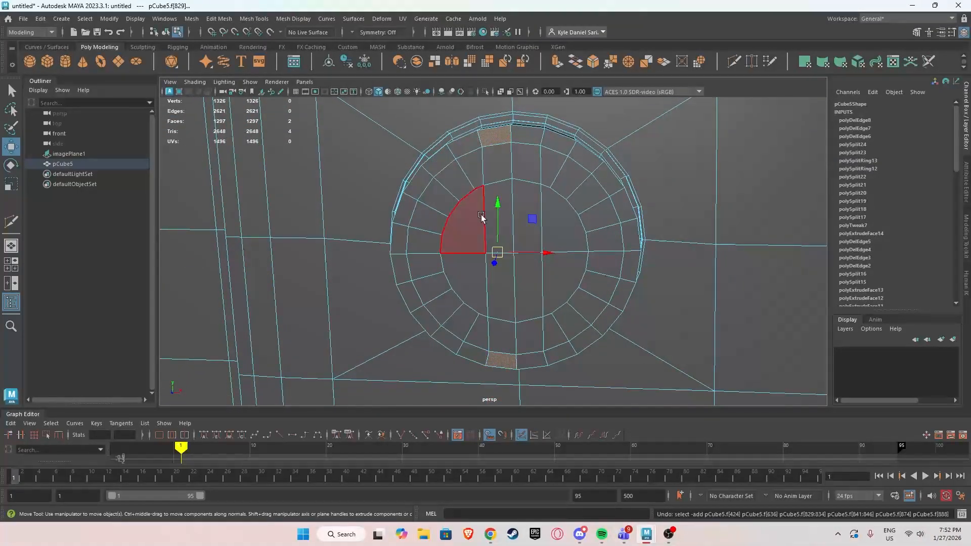
shift+click(501, 158)
shift+click(498, 286)
shift+click(505, 214)
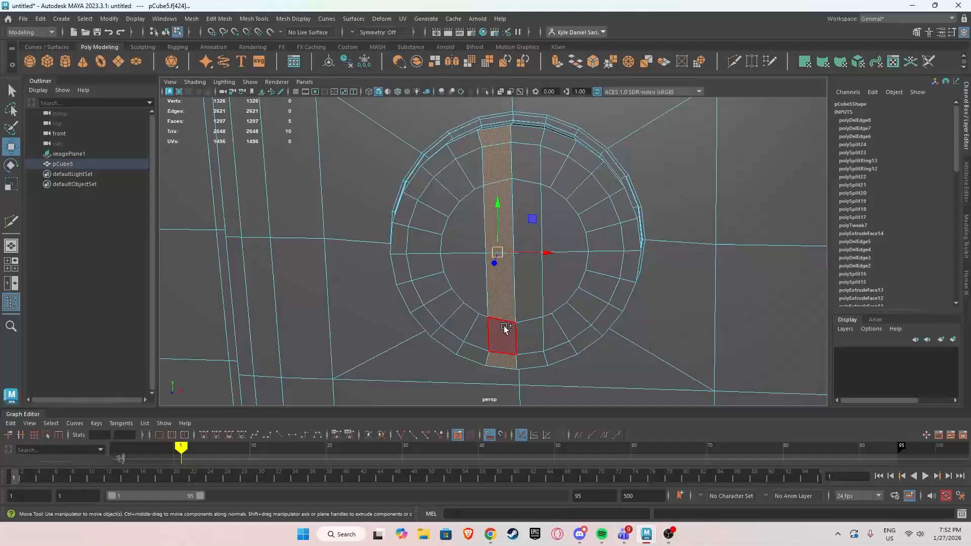
shift+click(505, 330)
shift+click(535, 141)
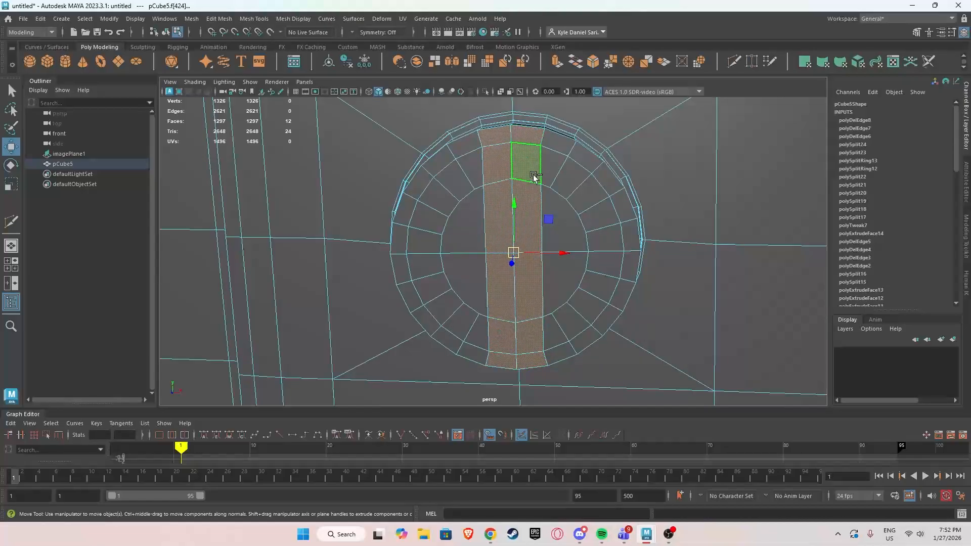
shift+click(490, 275)
alt+drag(490, 275, 450, 269)
key(space)
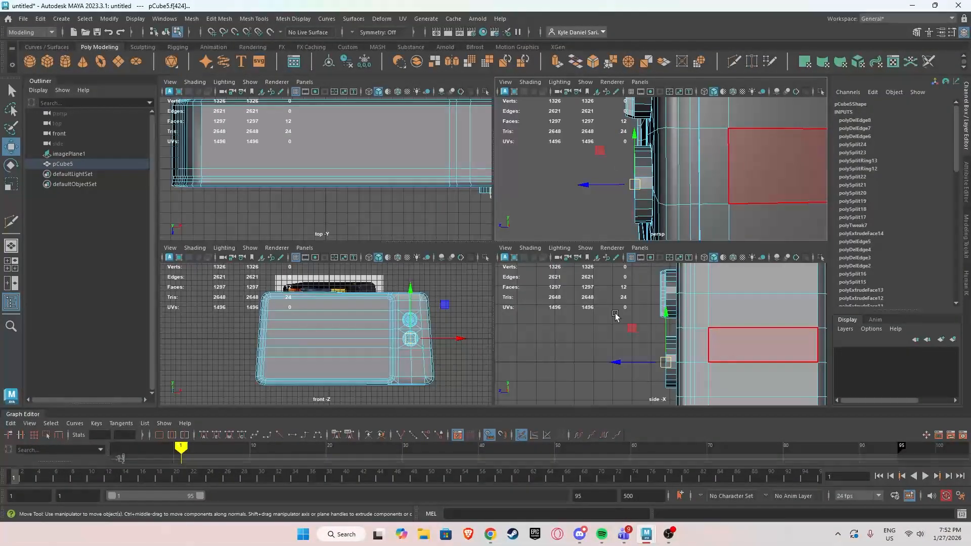
key(space)
scroll(574, 256, up, 3)
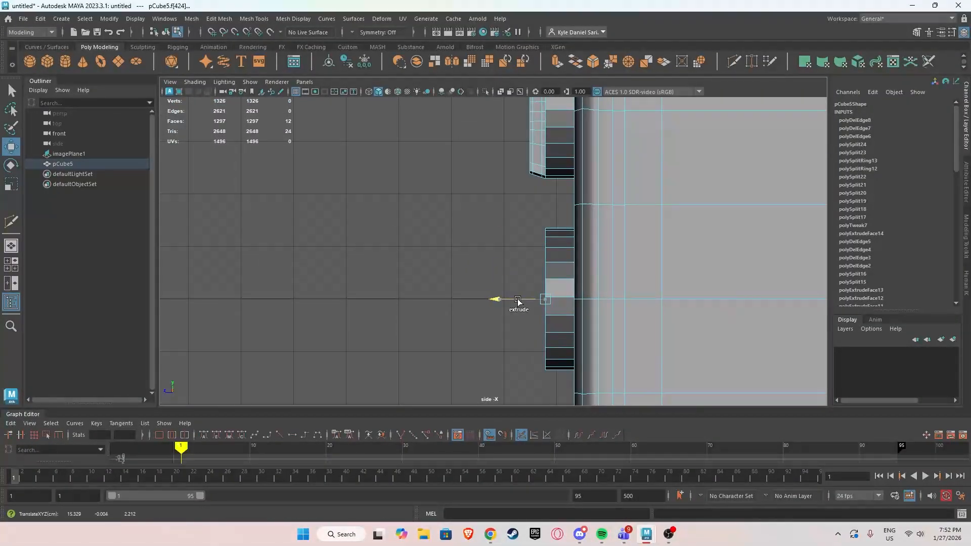
shift+drag(518, 301, 518, 302)
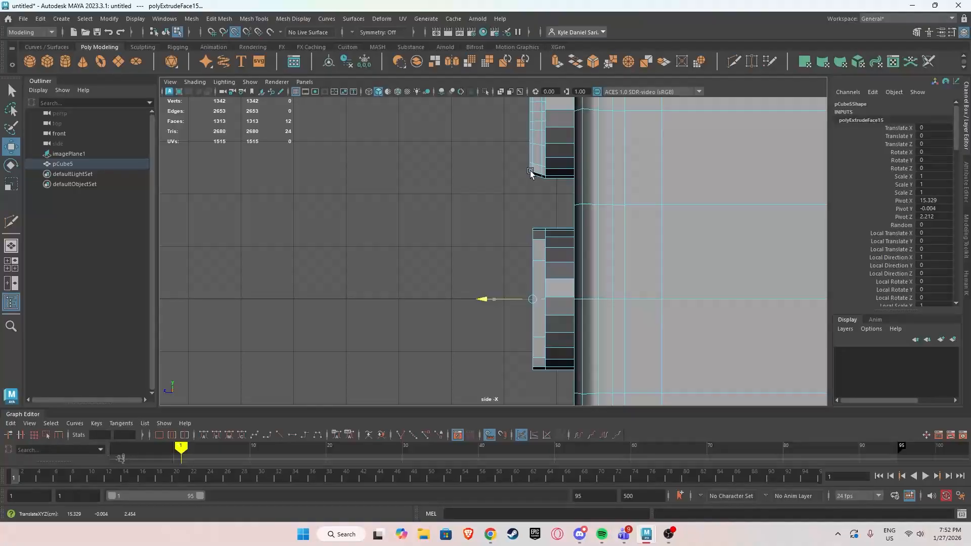
Shift the corner vertices at both ends of the lower knob's grip sideways so its side edges run straight.
key(space)
key(space)
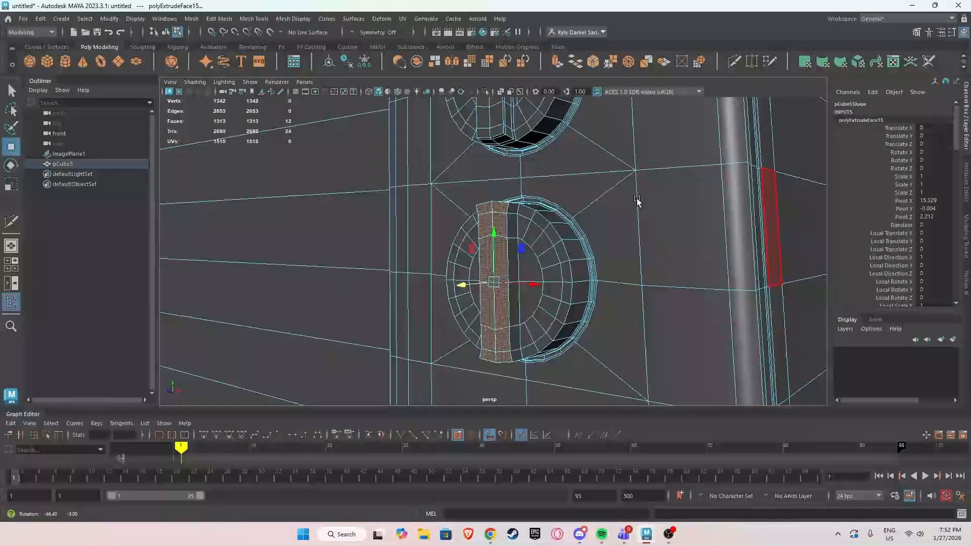
key(f)
scroll(574, 213, up, 8)
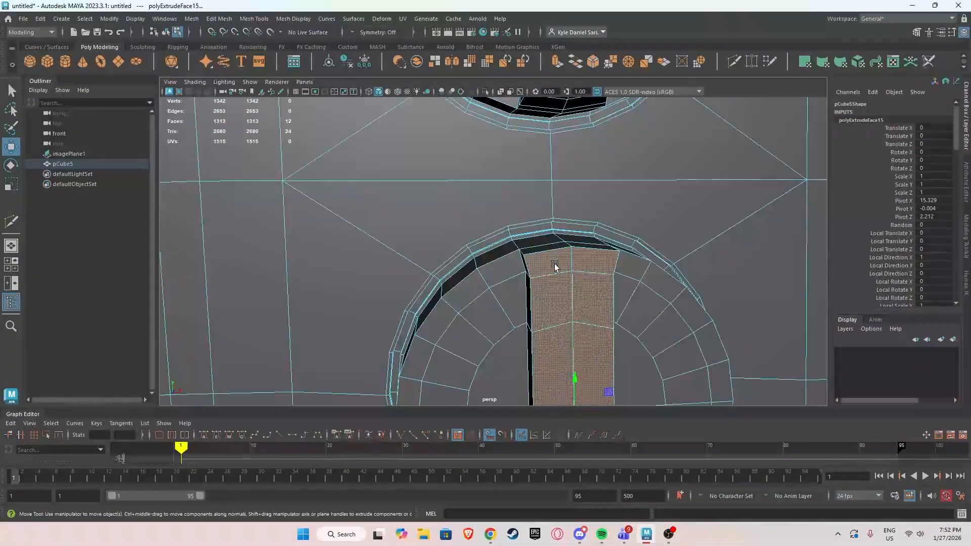
right_drag(541, 233, 505, 229)
click(524, 254)
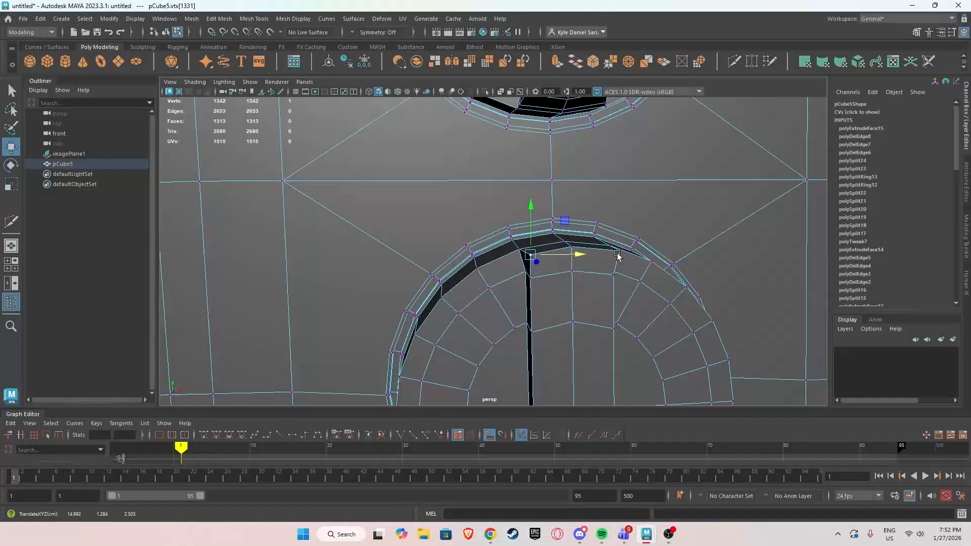
alt+drag(614, 285, 584, 282)
alt+drag(529, 240, 559, 206)
right_drag(560, 206, 620, 148)
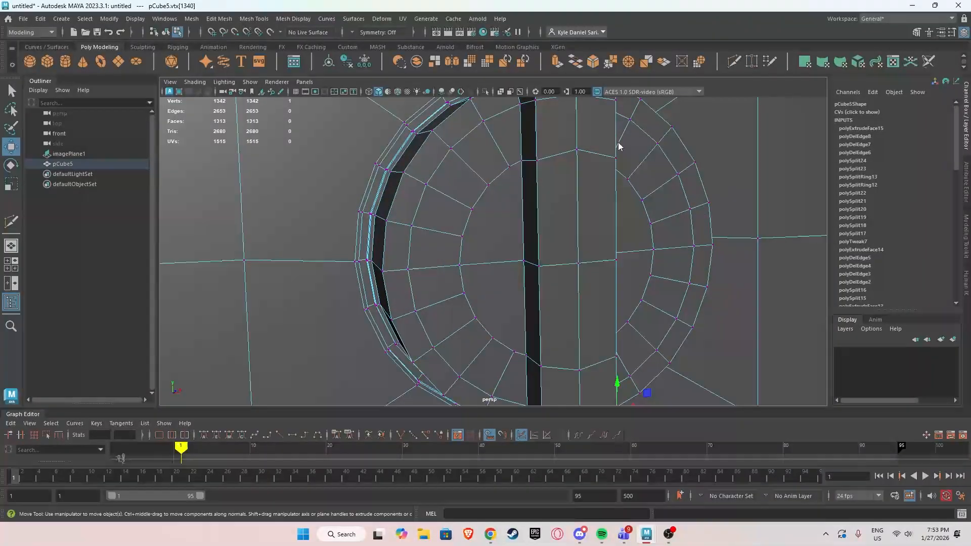
Cut a vertical edge line on each side of the lower knob's grip across the inner circle and check it in smooth preview.
alt+drag(620, 147, 697, 133)
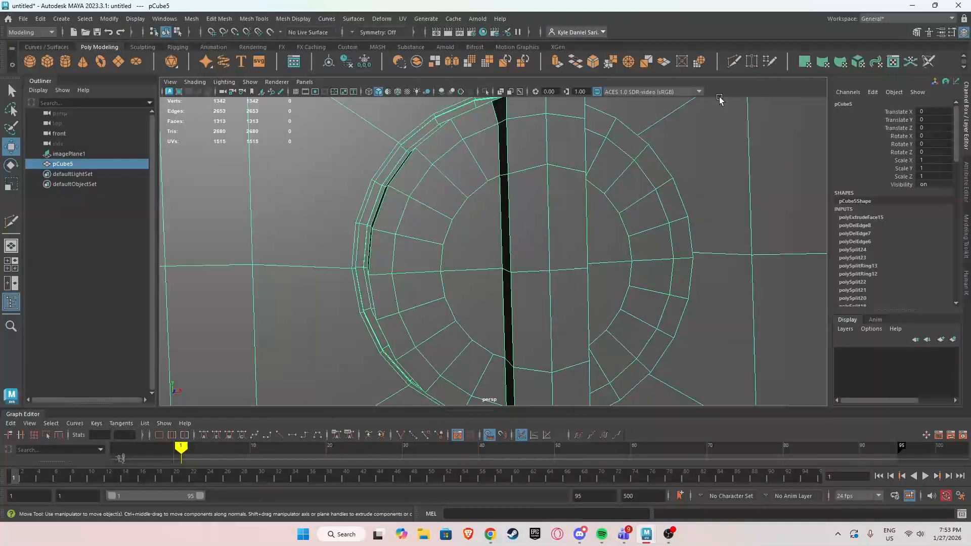
mouse_move(542, 185)
alt+mouse_down()
mouse_move(581, 196)
mouse_move(541, 195)
mouse_move(552, 196)
alt+mouse_up()
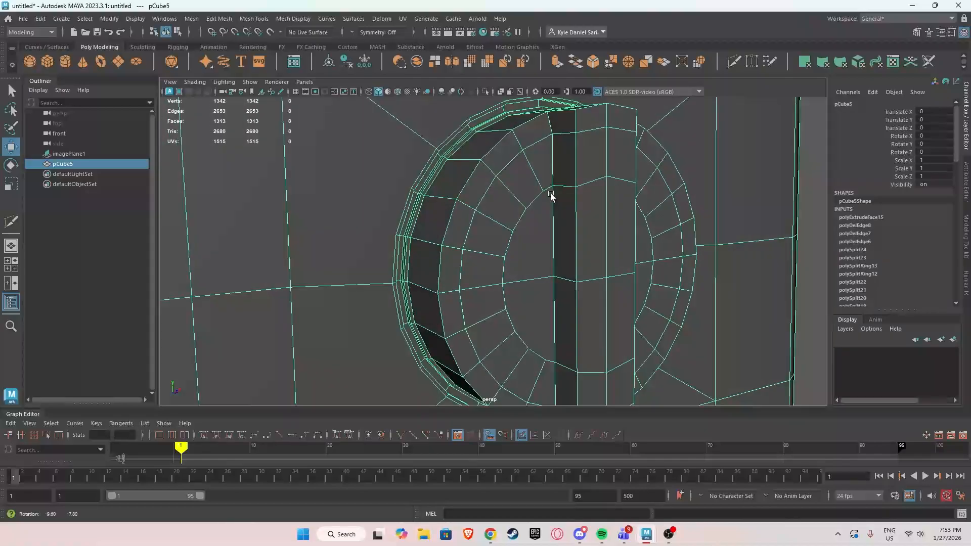
click(733, 62)
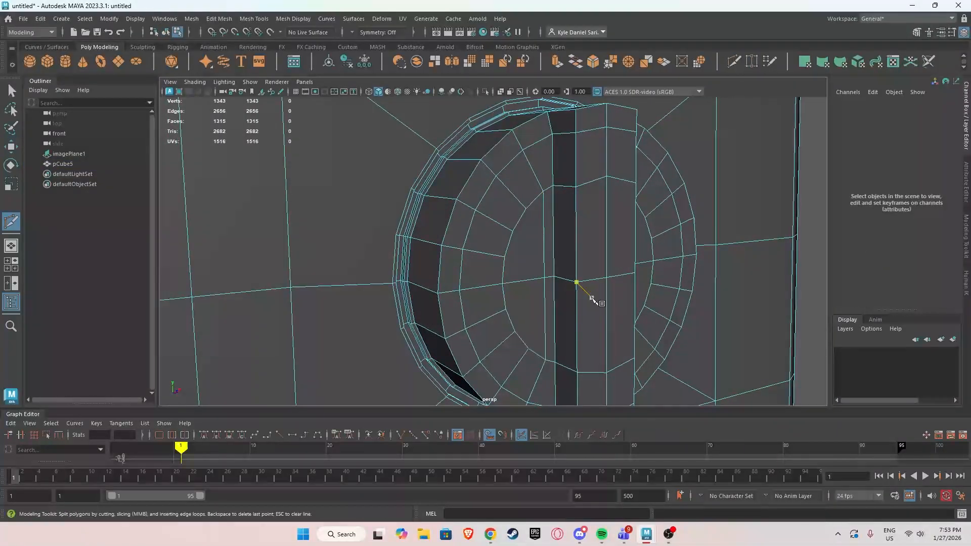
alt+drag(593, 299, 516, 223)
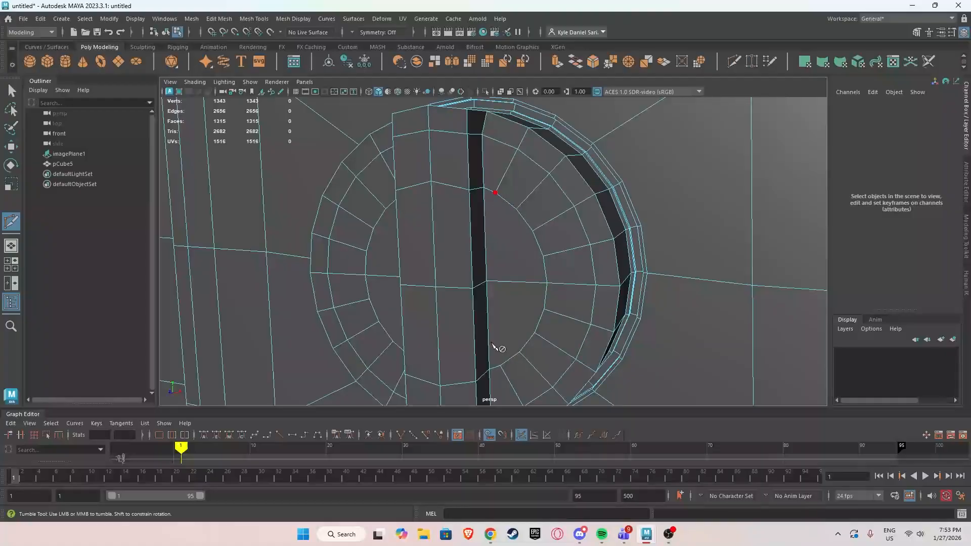
key(w)
key(3)
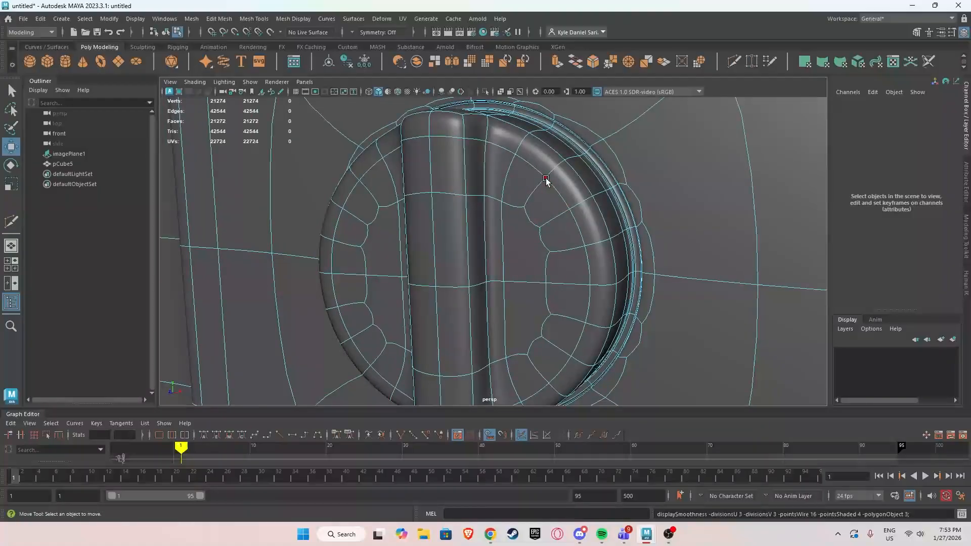
right_drag(547, 183, 598, 166)
scroll(598, 166, down, 5)
click(663, 222)
Insert two edge loops around the side walls of the lower knob's grip and check them in smooth preview.
click(494, 225)
alt+drag(494, 225, 590, 202)
shift+right_drag(588, 199, 546, 223)
click(575, 164)
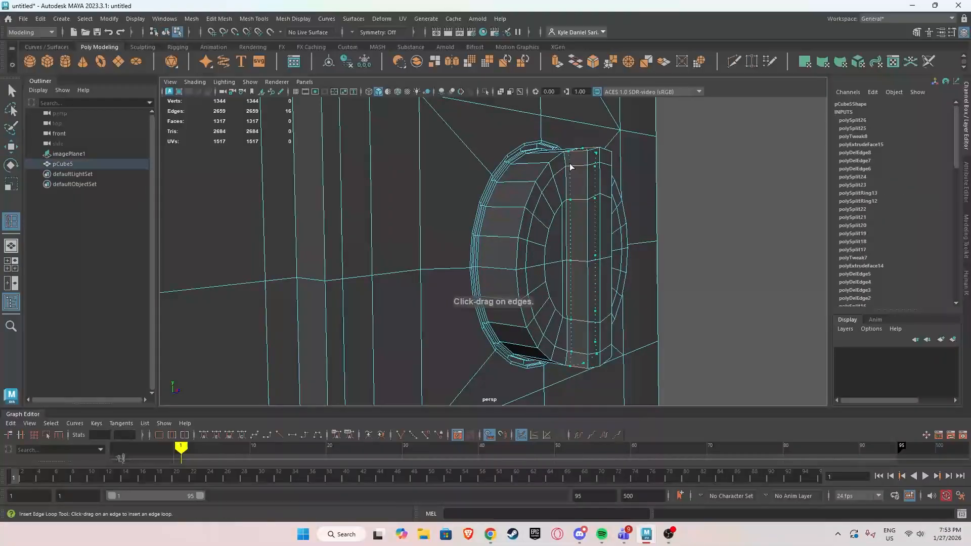
right_drag(595, 170, 649, 155)
key(3)
click(744, 220)
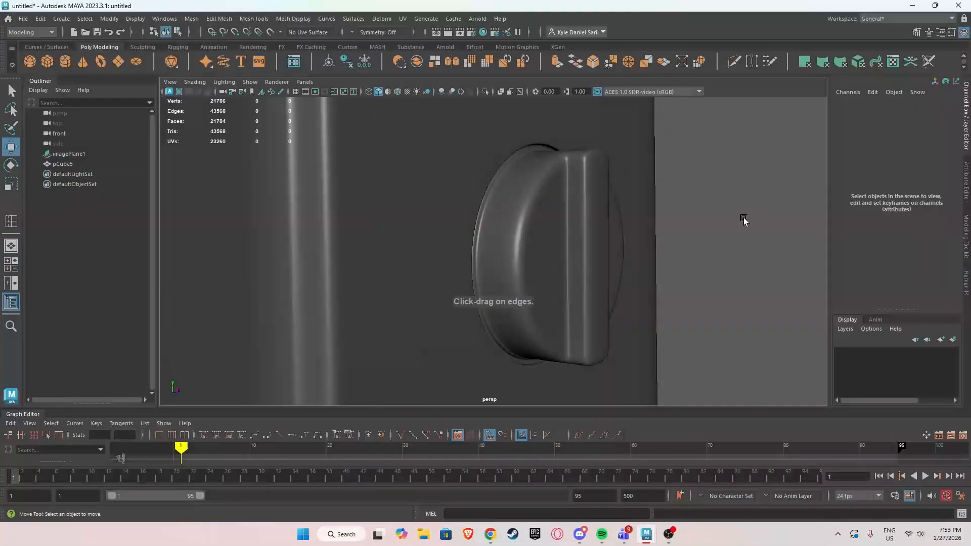
Cut four horizontal edge lines across the lower knob's inner circle and grip, two above and two below the centre line.
alt+drag(743, 221, 465, 321)
scroll(556, 228, down, 5)
click(495, 192)
alt+middle_drag(464, 322, 508, 220)
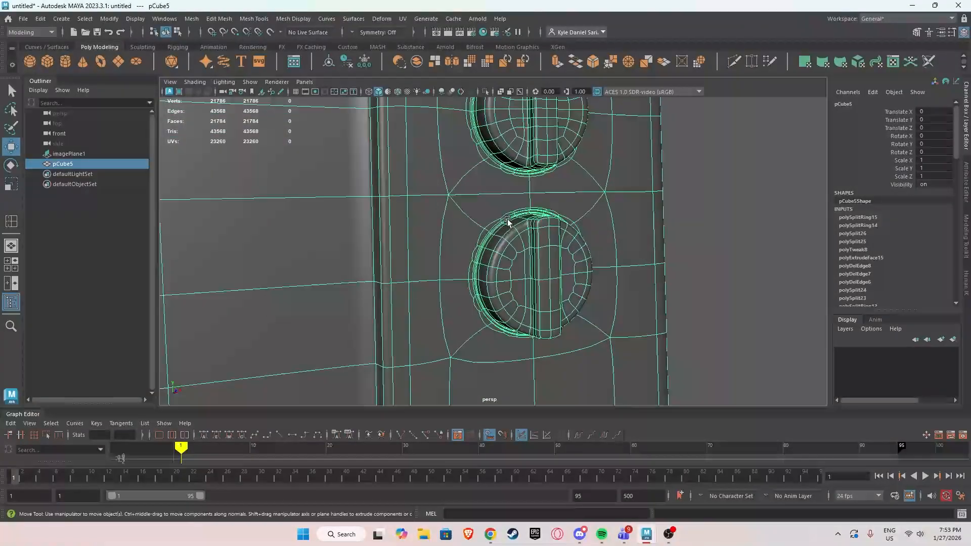
scroll(508, 219, up, 3)
alt+drag(508, 219, 466, 260)
key(1)
scroll(593, 287, up, 3)
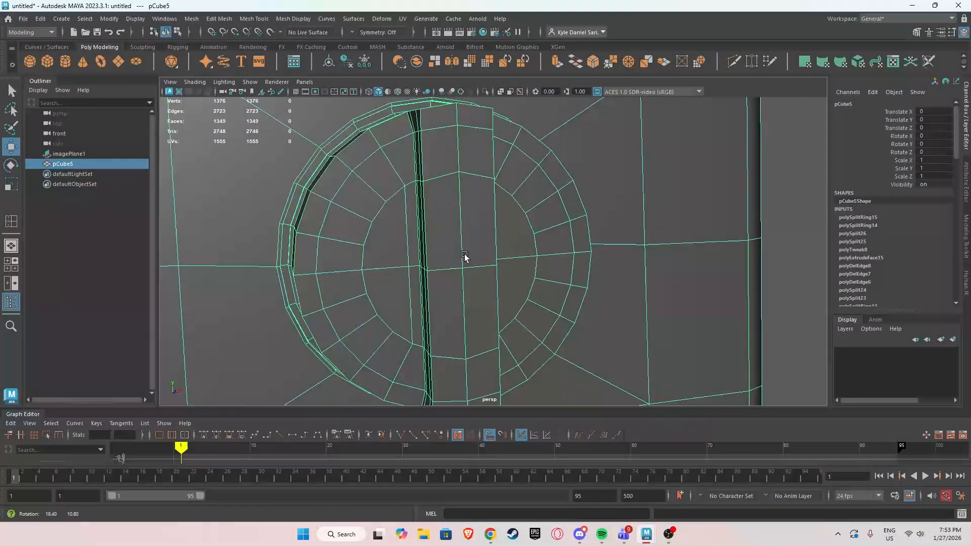
click(732, 65)
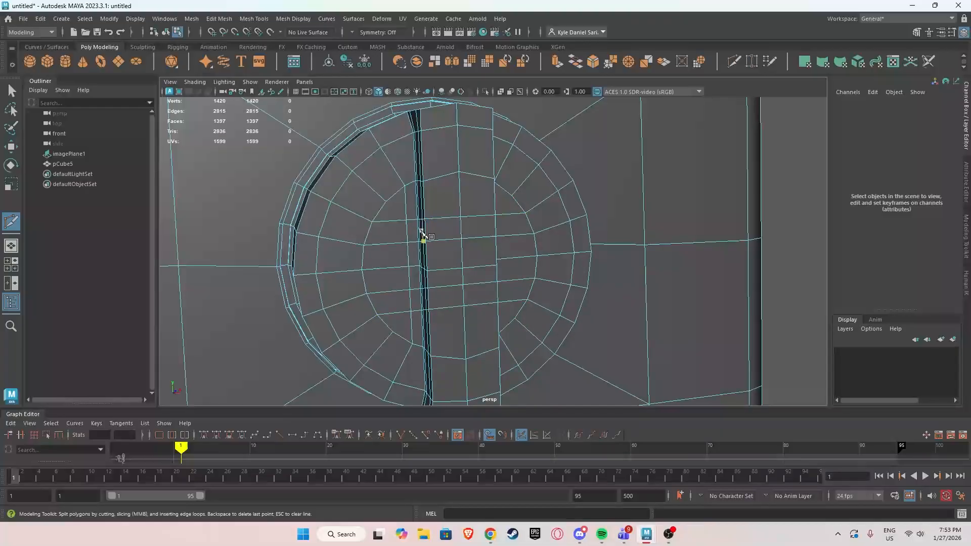
alt+drag(457, 253, 506, 238)
key(w)
right_drag(444, 219, 516, 190)
scroll(516, 191, down, 4)
Compare both knobs and their grips in smooth preview from several angles and distances.
key(3)
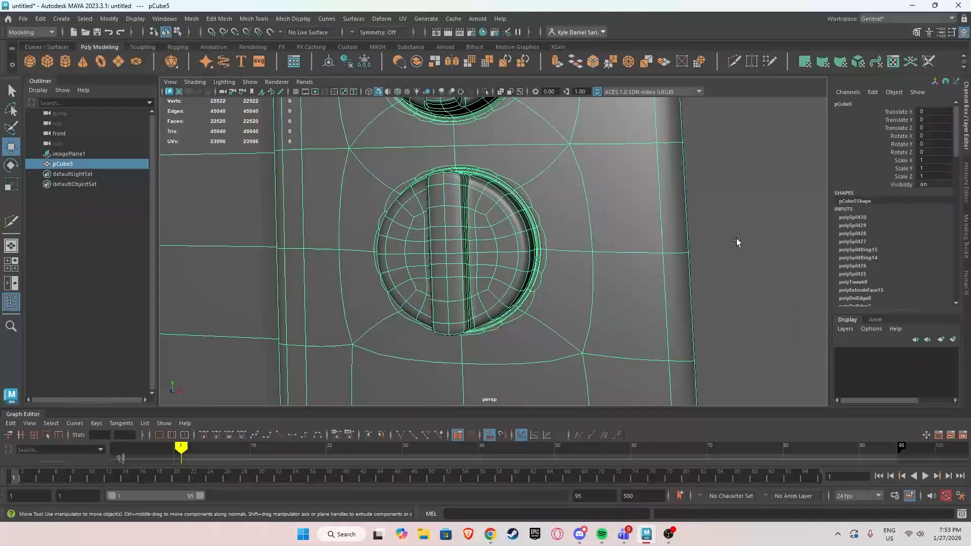
click(737, 242)
scroll(737, 243, down, 4)
alt+drag(728, 248, 512, 254)
click(453, 278)
key(1)
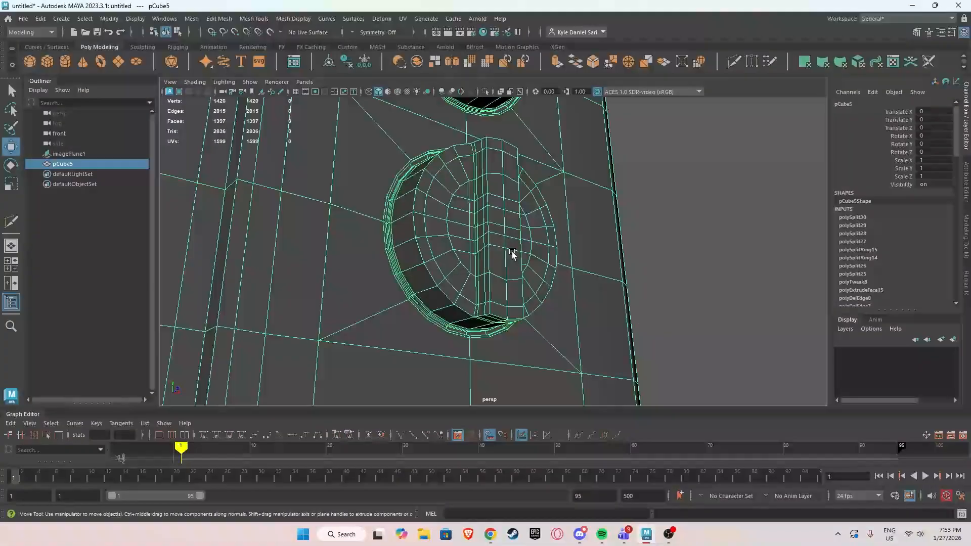
scroll(502, 310, down, 5)
click(647, 250)
key(3)
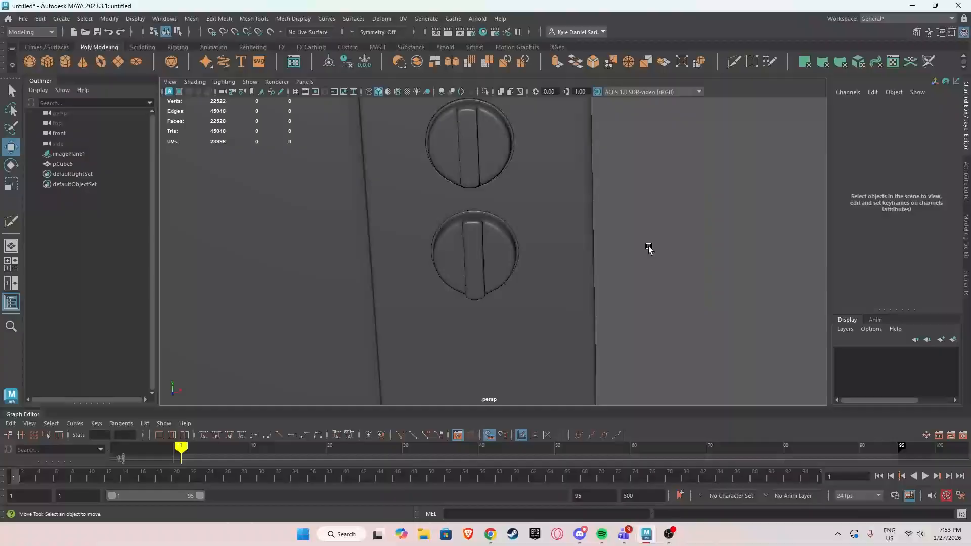
alt+drag(648, 250, 491, 296)
scroll(552, 245, down, 4)
scroll(514, 255, up, 1)
Insert two edge loops around the oven body's outer walls just behind the front seam, undoing misplaced attempts.
click(570, 181)
alt+drag(593, 226, 509, 197)
key(F10)
click(519, 174)
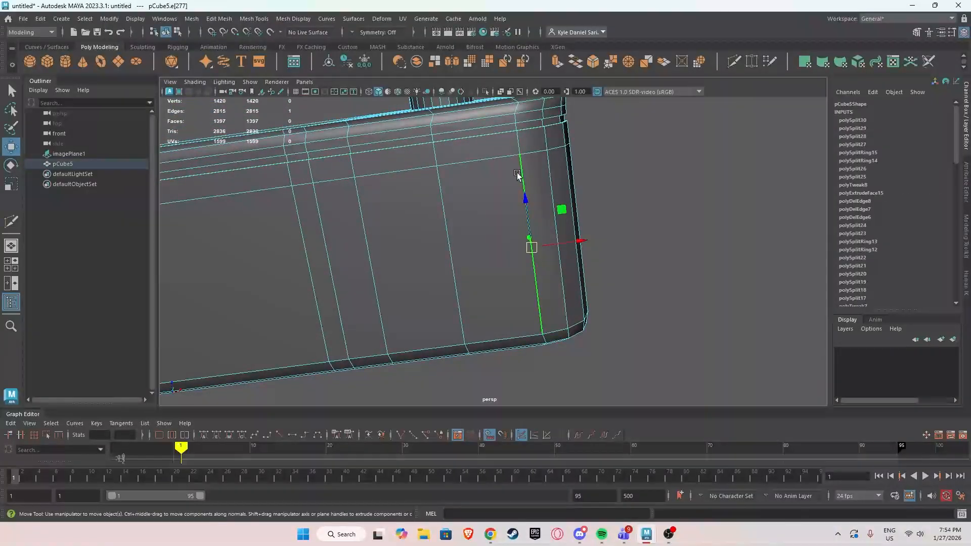
shift+right_click(525, 184)
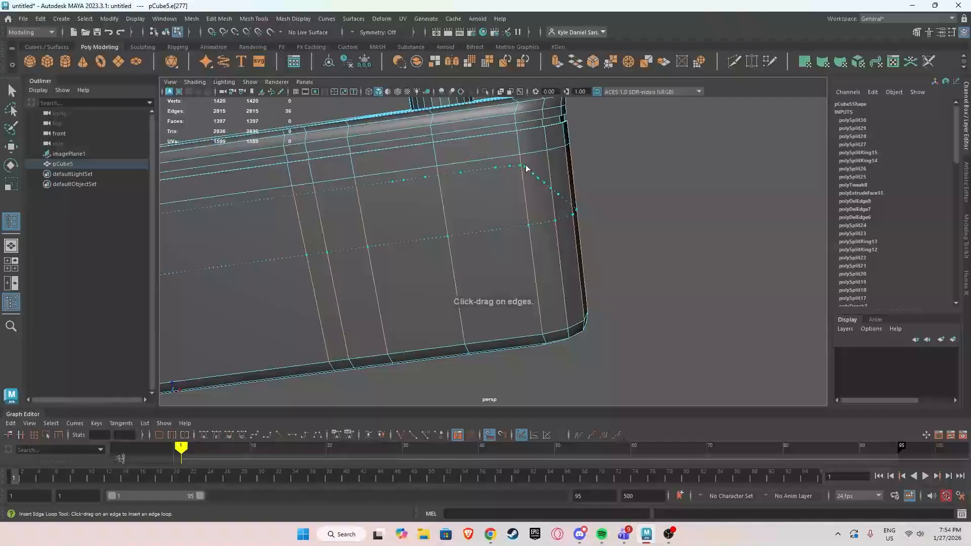
click(526, 135)
alt+drag(536, 169, 475, 217)
key(ctrl+z)
click(475, 246)
click(510, 194)
drag(409, 238, 407, 241)
alt+drag(406, 242, 450, 237)
key(ctrl+z)
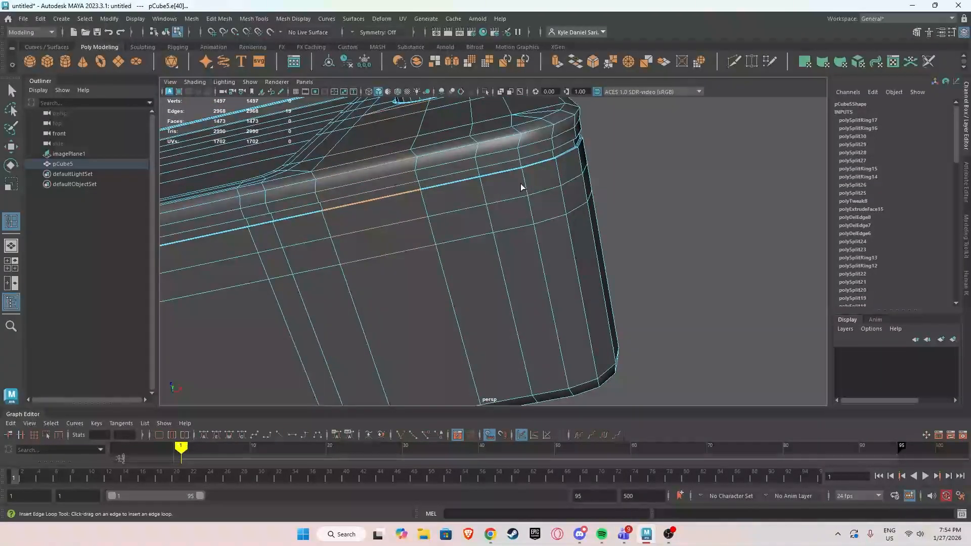
Examine the faces at the body's lower front corner and review the whole oven body in smooth preview.
right_drag(516, 186, 518, 213)
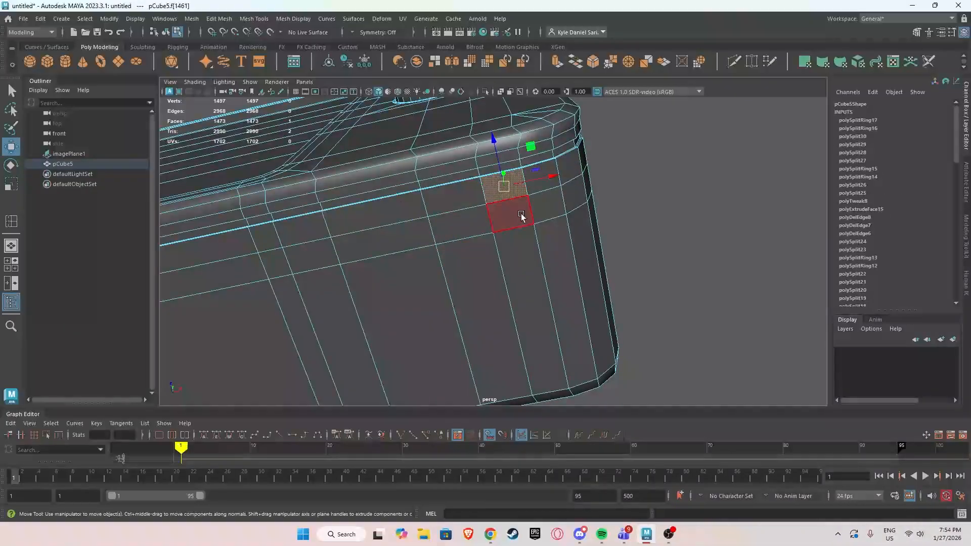
alt+drag(499, 205, 506, 254)
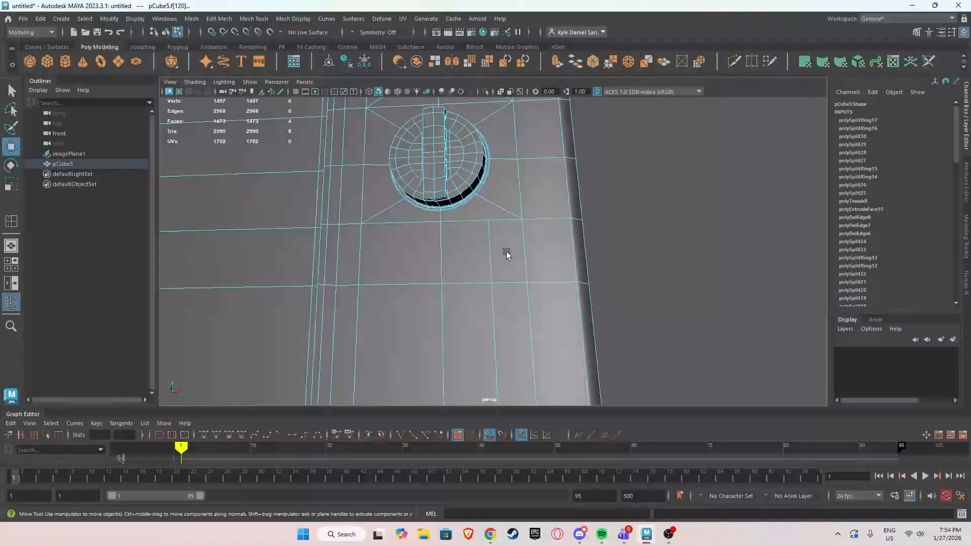
right_drag(492, 227, 527, 206)
key(3)
click(601, 227)
alt+drag(600, 228, 511, 178)
scroll(598, 249, down, 4)
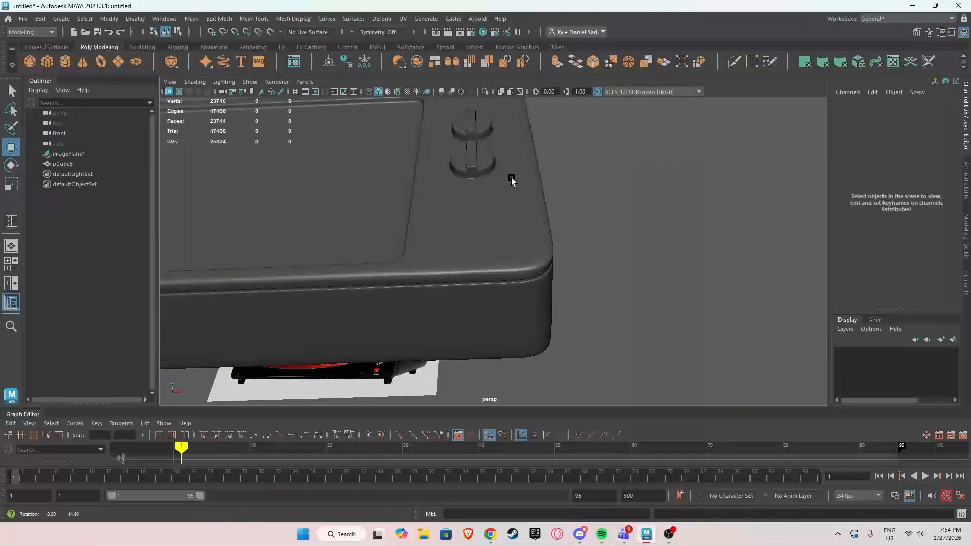
scroll(563, 254, up, 4)
Select four faces at the underside's front corner and inset them with an extrusion offset of 0.265.
click(527, 219)
key(1)
alt+drag(563, 254, 520, 223)
right_drag(511, 201, 510, 228)
alt+drag(509, 228, 509, 149)
click(509, 211)
shift+click(552, 206)
scroll(561, 215, up, 4)
alt+middle_drag(566, 185, 540, 169)
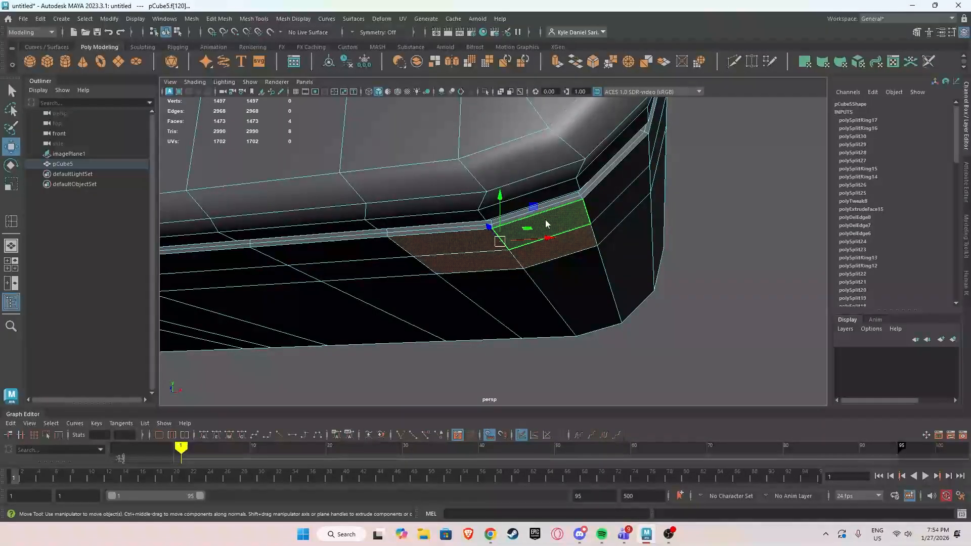
shift+right_drag(547, 223, 544, 200)
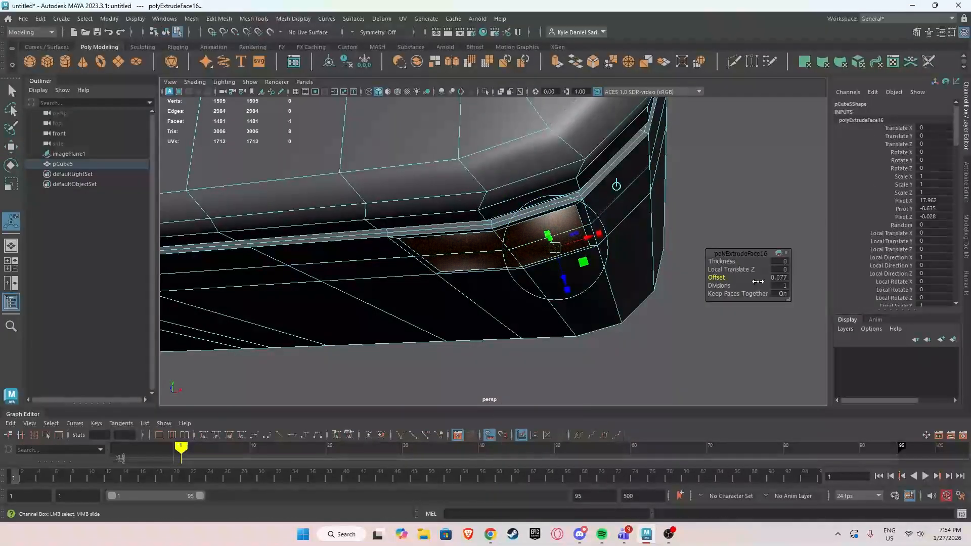
alt+drag(618, 282, 540, 244)
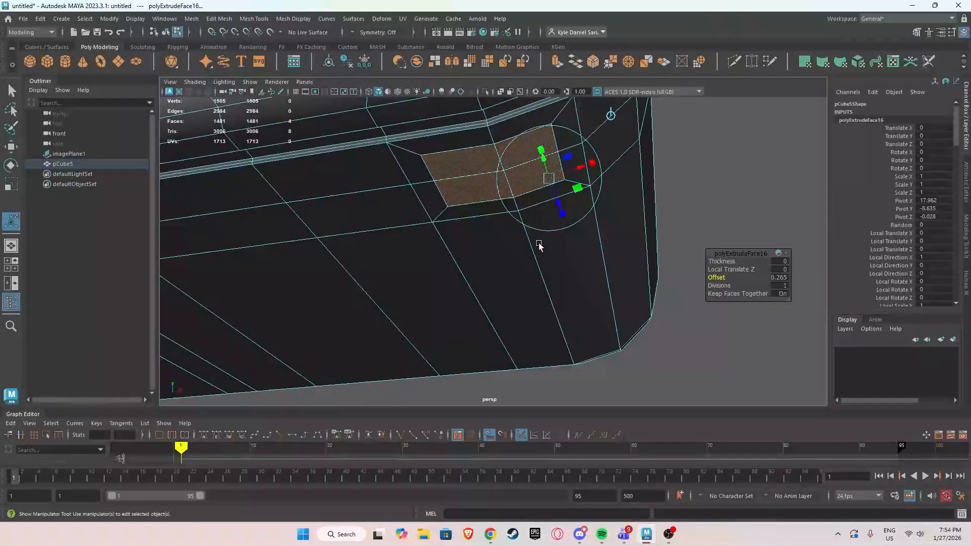
Check the feet on the reference photo and extrude the inset corner faces downward into a front foot.
key(w)
shift+right_drag(515, 168, 517, 168)
scroll(557, 240, down, 5)
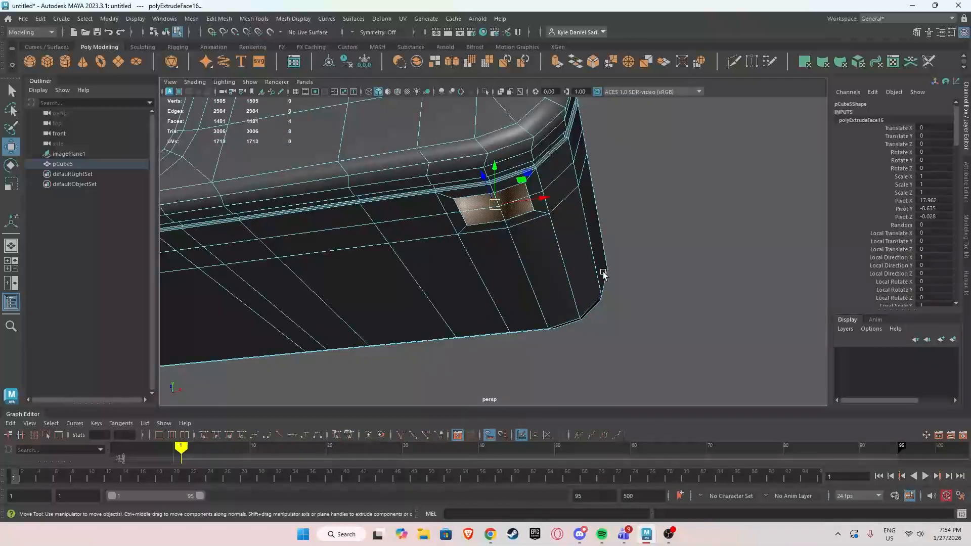
key(space)
key(space)
alt+drag(605, 218, 720, 331)
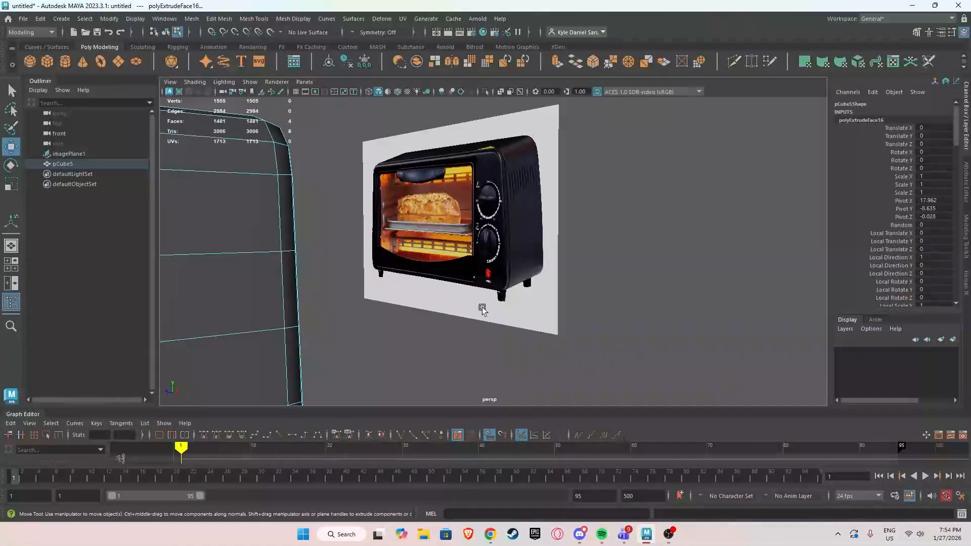
alt+drag(504, 297, 558, 240)
shift+drag(499, 153, 497, 236)
alt+drag(498, 235, 592, 339)
alt+middle_drag(592, 339, 621, 263)
key(r)
alt+drag(635, 375, 539, 321)
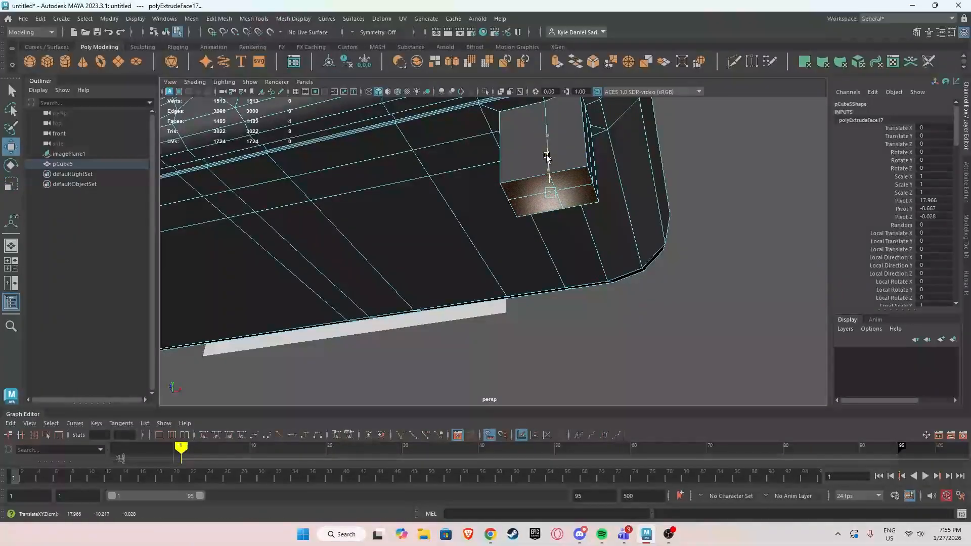
alt+drag(547, 158, 601, 232)
Circularize the front foot's end faces and scale them down to taper the foot, undoing the first attempt.
shift+right_click(605, 257)
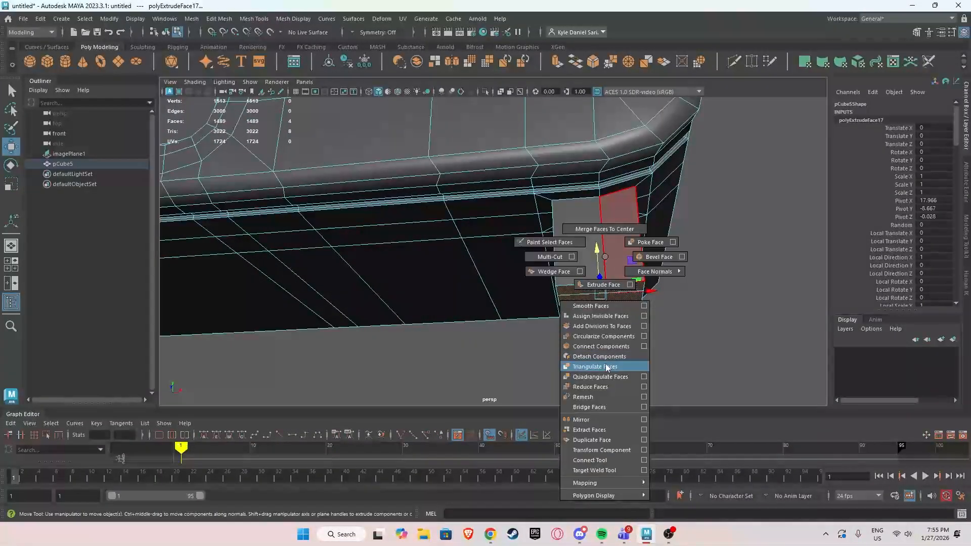
click(597, 336)
alt+drag(598, 318, 589, 292)
key(r)
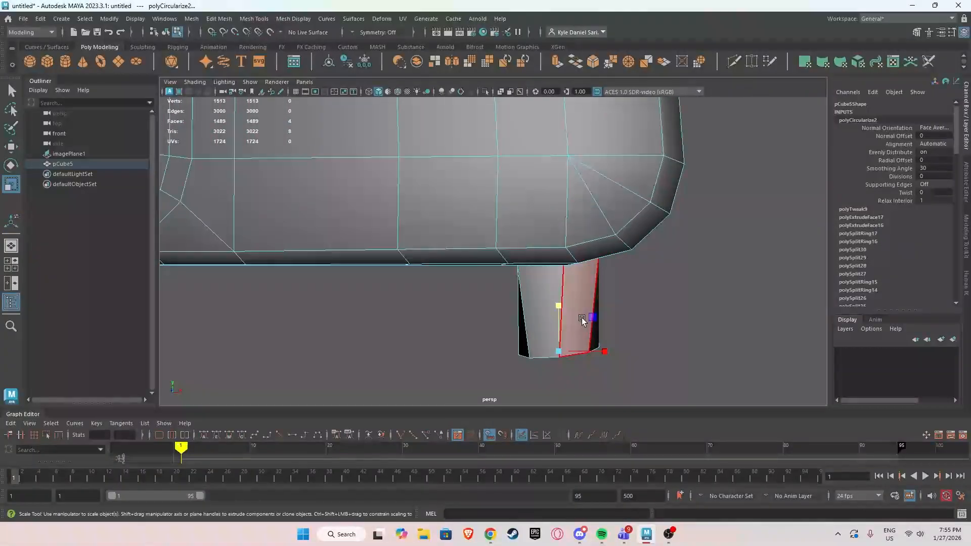
alt+drag(562, 363, 551, 297)
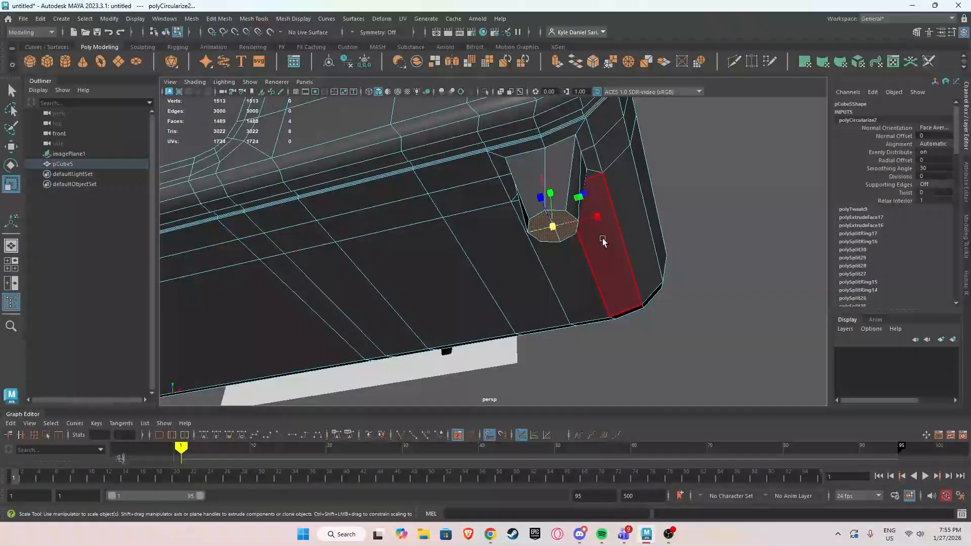
shift+right_drag(562, 225, 564, 245)
key(r)
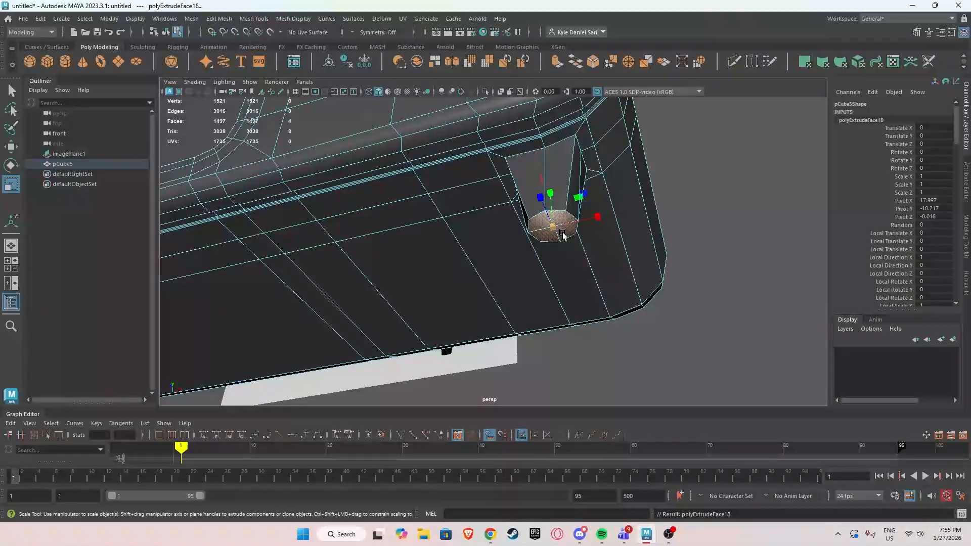
key(ctrl+z)
key(ctrl+z)
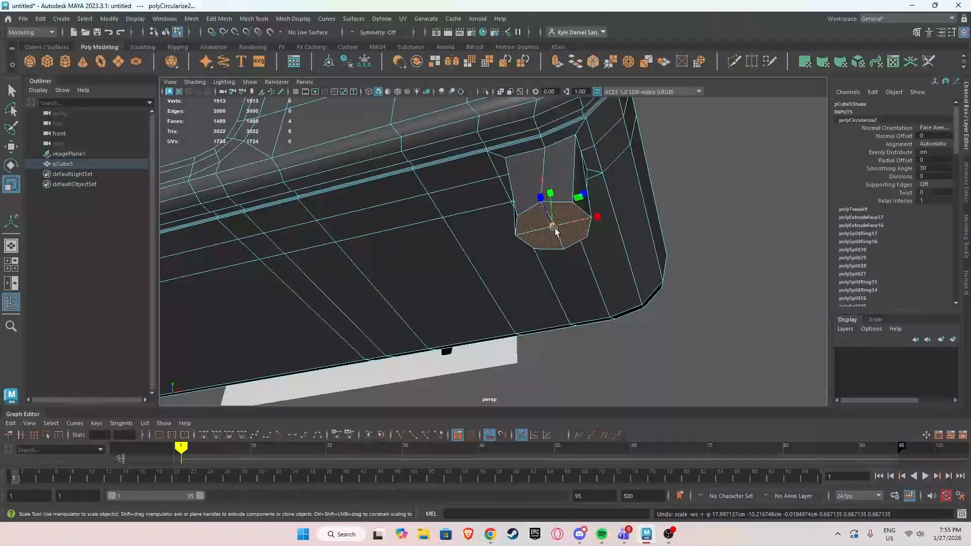
drag(553, 228, 539, 231)
Extrude the front foot's end faces inward as a small inset and check the foot in smooth preview.
key(w)
shift+right_drag(552, 223, 554, 246)
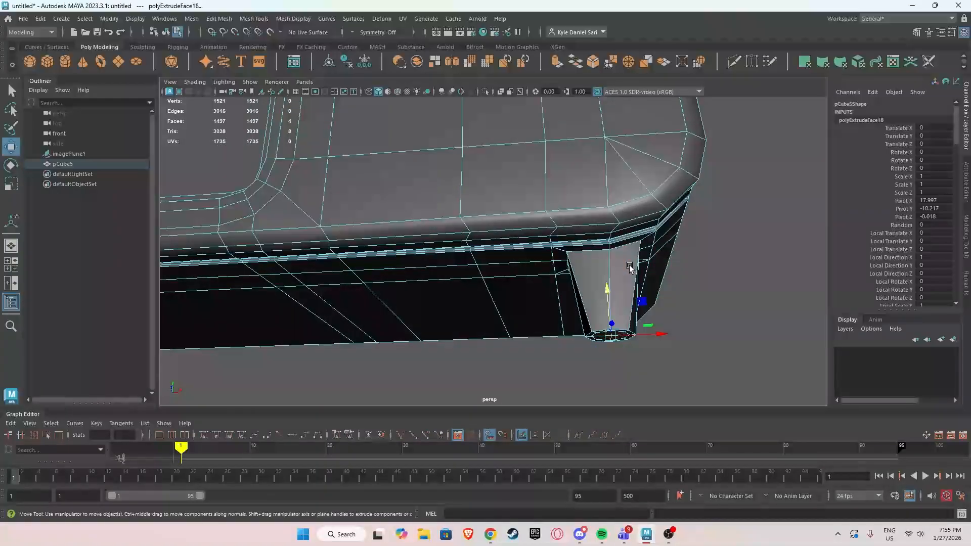
right_drag(614, 245, 642, 223)
key(3)
scroll(631, 262, up, 3)
click(642, 274)
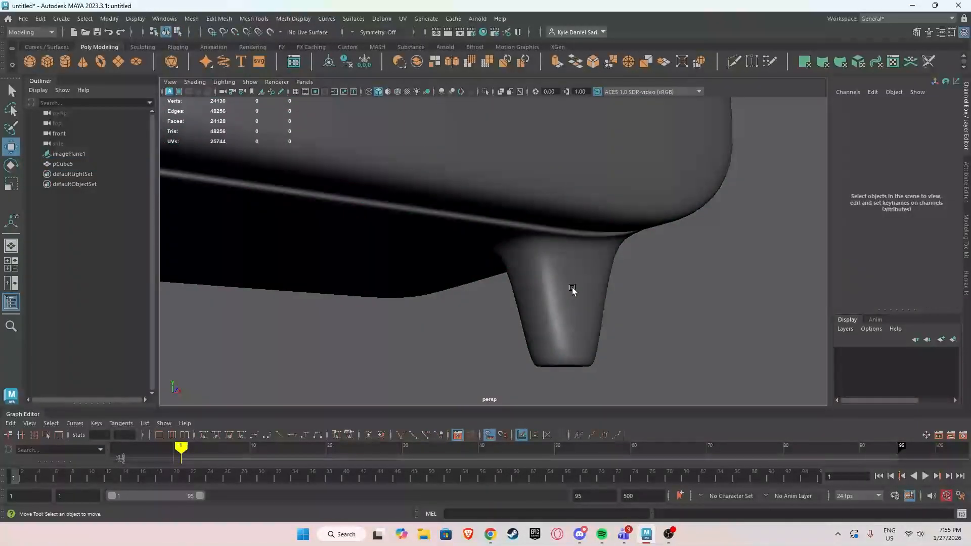
alt+drag(572, 288, 595, 220)
Insert edge loops around the front foot near its base and its tip and check them in smooth preview.
click(595, 188)
key(1)
shift+right_drag(585, 171, 571, 156)
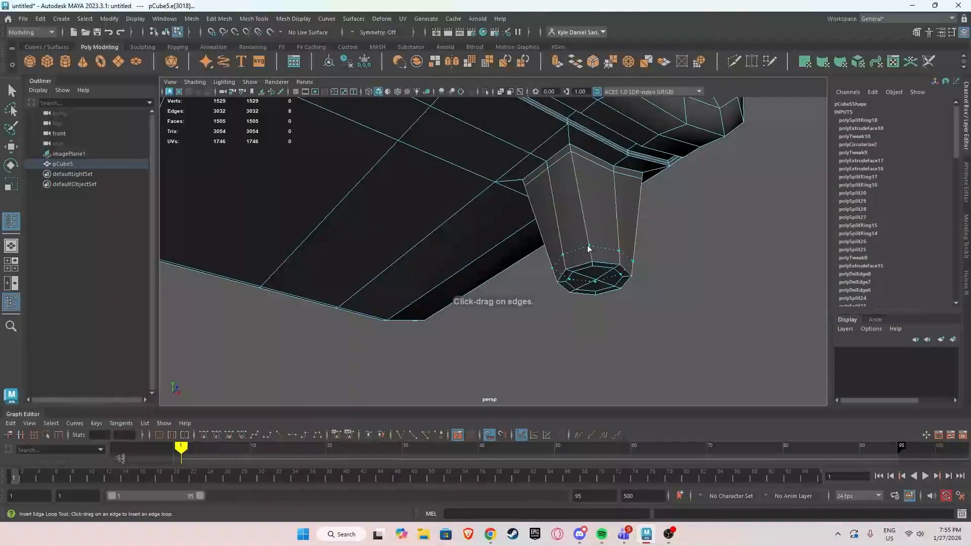
drag(590, 254, 591, 255)
key(w)
right_drag(603, 223, 635, 200)
key(3)
click(699, 221)
alt+drag(691, 228, 543, 240)
scroll(565, 275, down, 8)
scroll(528, 259, up, 6)
Split the oven body with two edge loops toward its back, positioning the first to frame the rear foot area.
click(527, 259)
key(1)
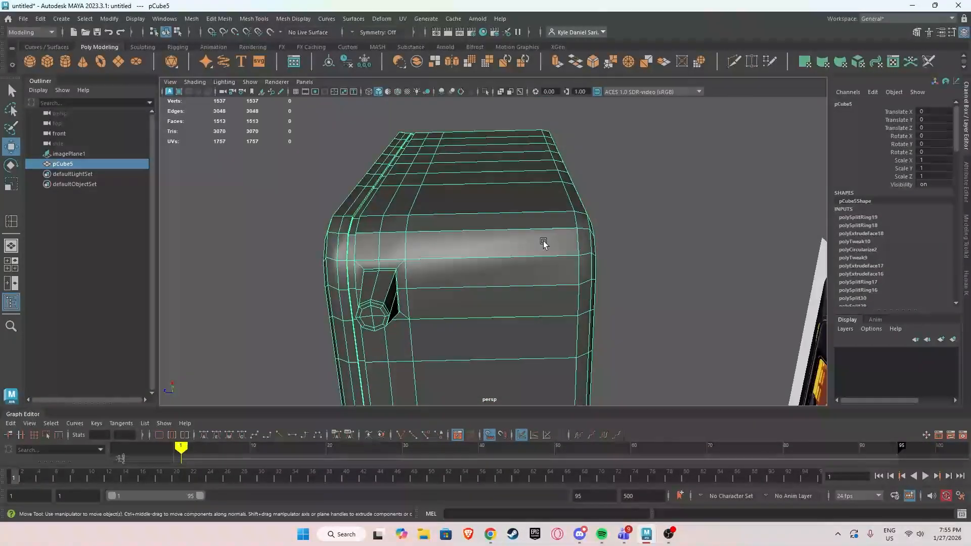
right_drag(544, 246, 527, 268)
click(542, 241)
scroll(526, 268, down, 5)
alt+middle_drag(526, 268, 521, 242)
alt+drag(511, 240, 469, 305)
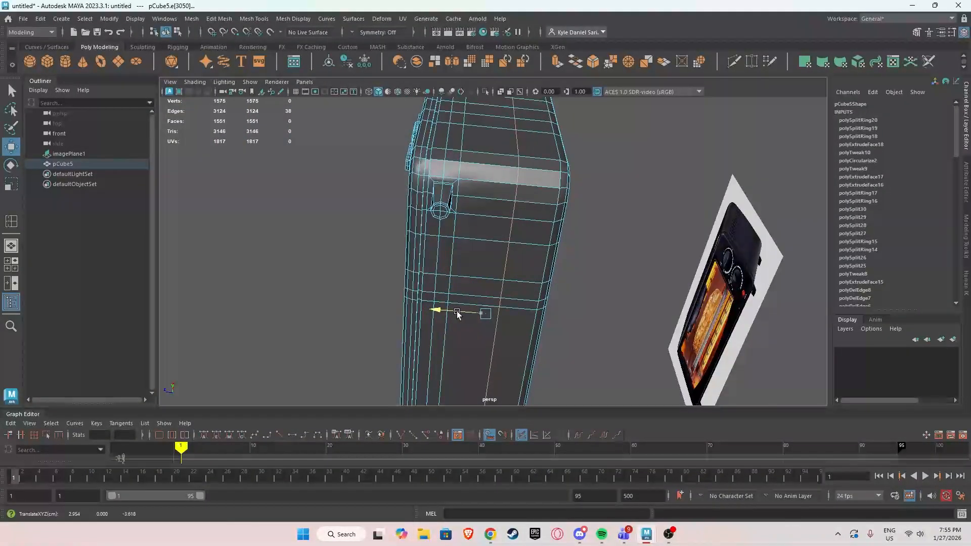
click(536, 204)
ctrl+right_drag(535, 204, 501, 226)
Select four faces at the underside's rear corner and inset them with an extrusion offset of 0.28.
alt+drag(501, 227, 566, 234)
scroll(556, 225, up, 2)
right_drag(530, 201, 546, 244)
click(528, 179)
shift+click(540, 216)
alt+drag(546, 244, 506, 237)
scroll(531, 238, up, 4)
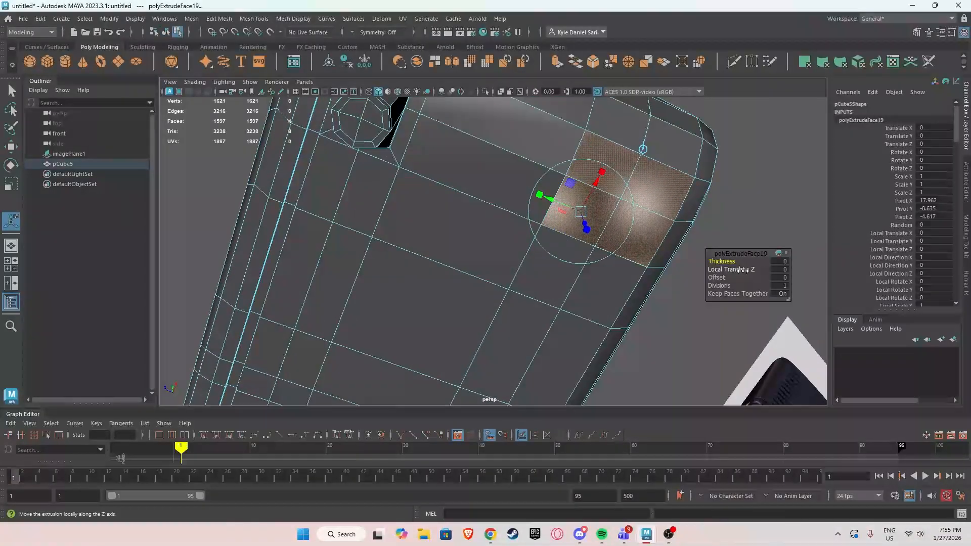
drag(718, 278, 825, 292)
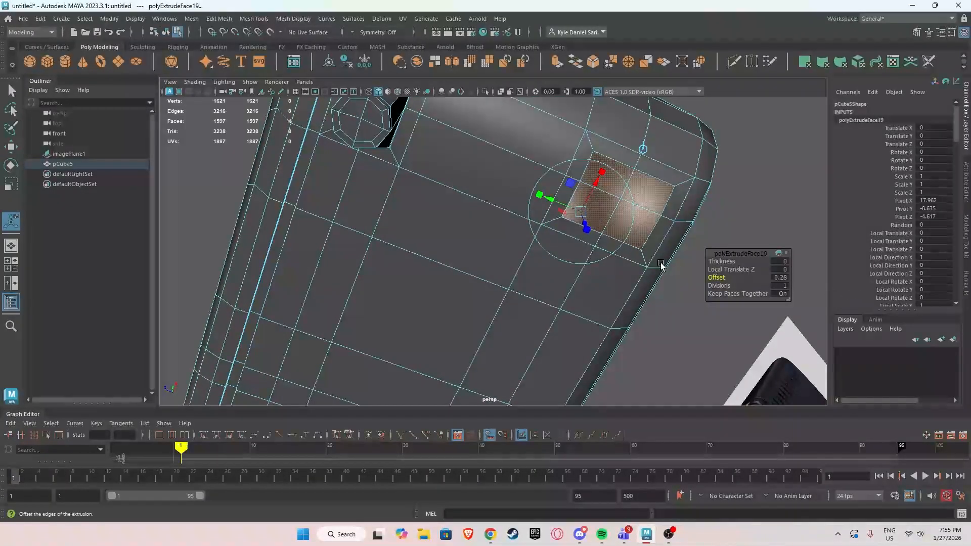
alt+drag(661, 265, 515, 243)
Extrude the inset rear corner faces downward to form the rear foot.
key(w)
alt+middle_drag(515, 243, 520, 258)
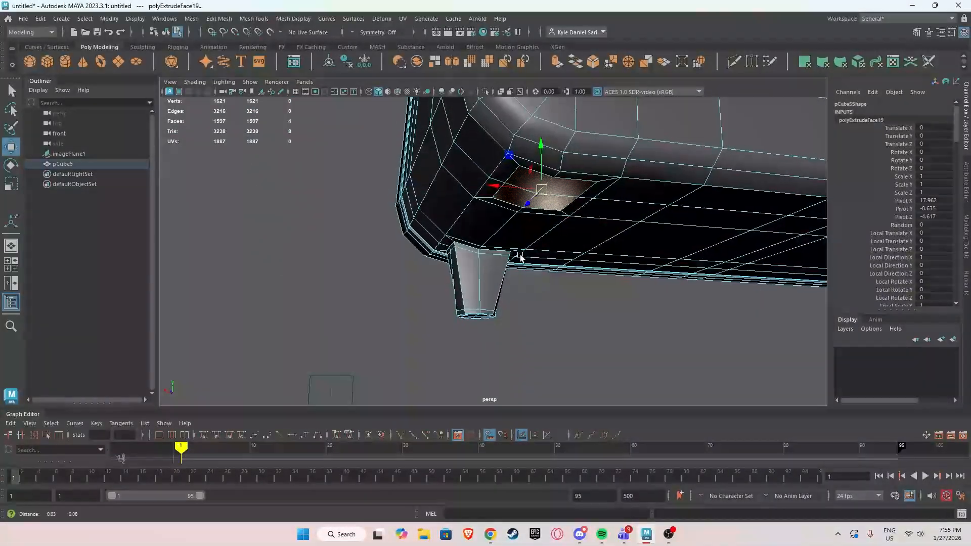
alt+drag(521, 258, 524, 201)
shift+drag(531, 162, 531, 217)
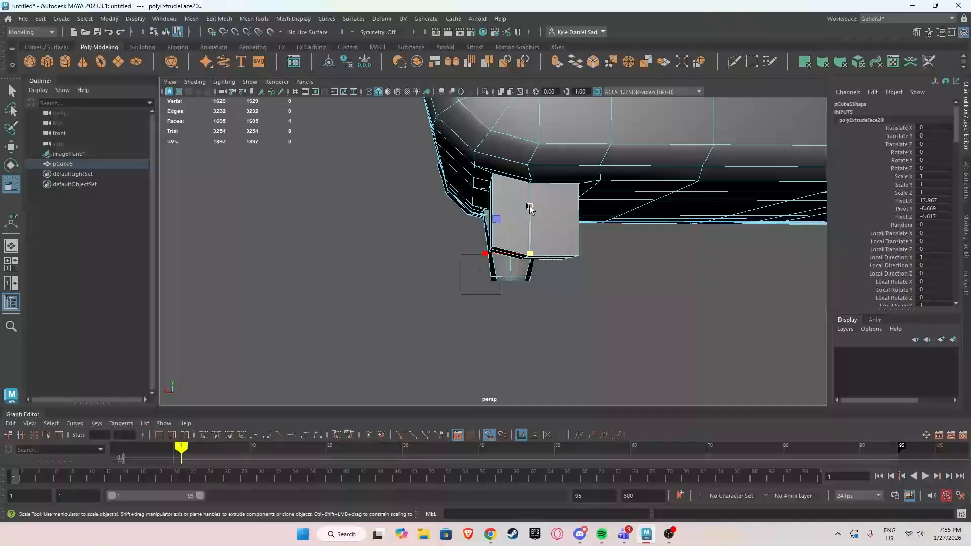
alt+drag(534, 312, 546, 258)
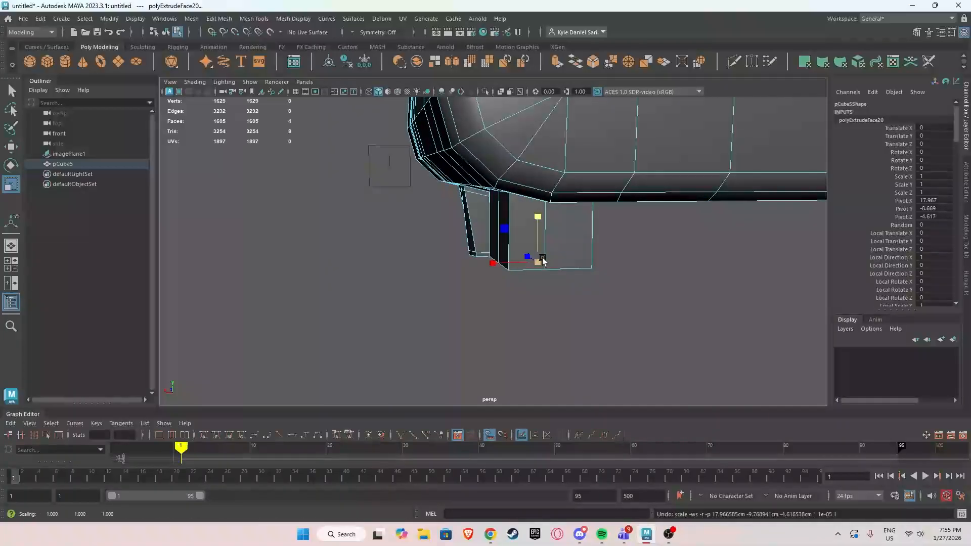
In the side view, snap the rear foot's end level with the front foot's and scale it slightly narrower.
key(space)
key(space)
key(f)
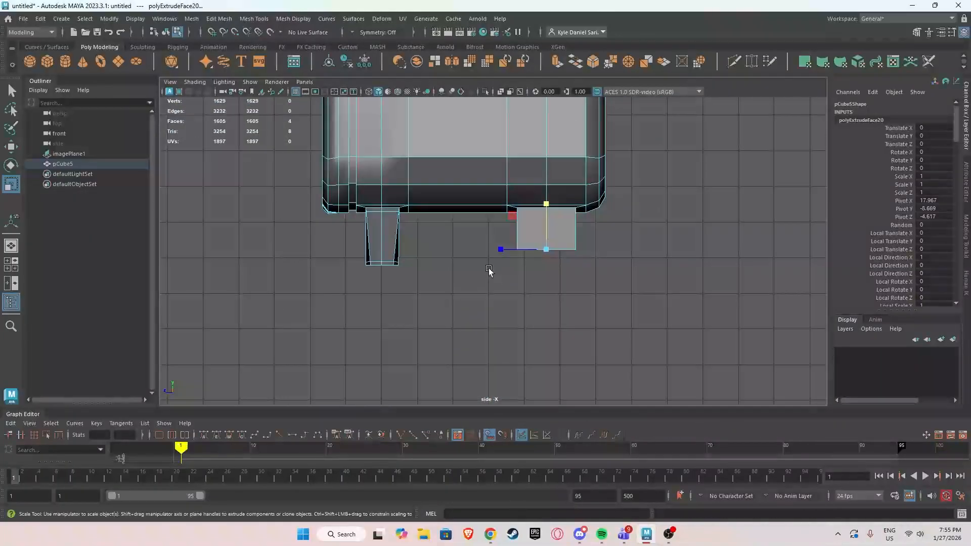
scroll(490, 263, up, 2)
key(w)
drag(565, 203, 367, 285)
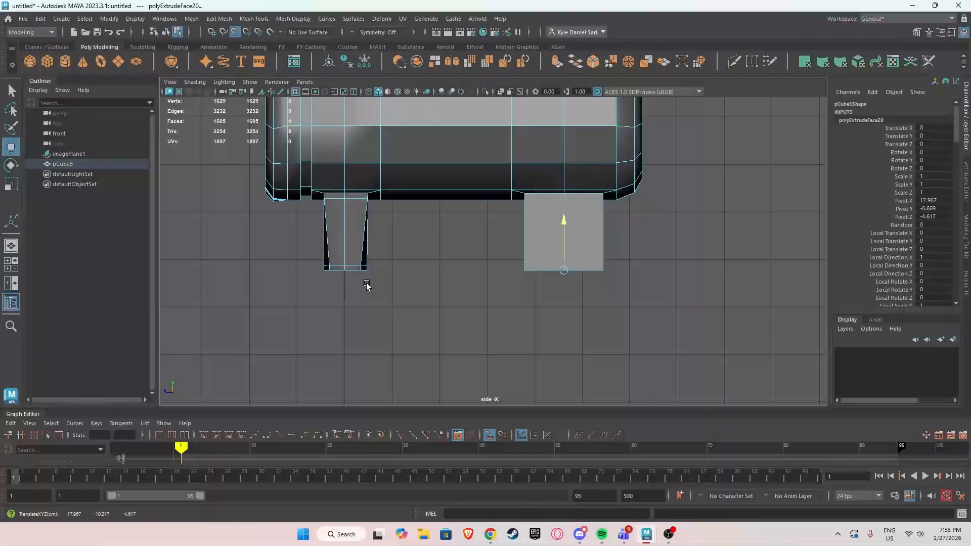
scroll(491, 263, up, 1)
mouse_move(579, 277)
mouse_down()
mouse_move(550, 275)
mouse_move(562, 281)
mouse_up()
key(space)
key(space)
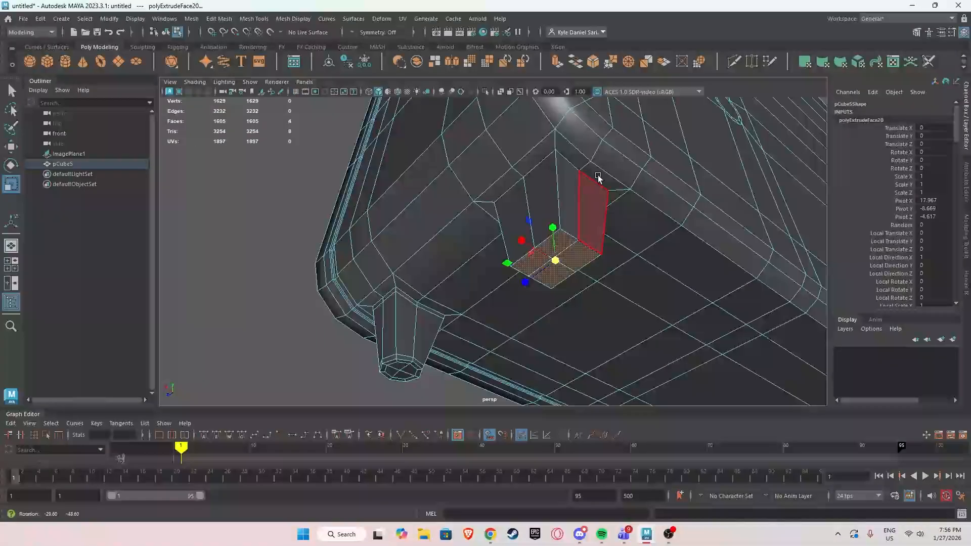
Circularize the rear foot's end faces, then flatten and shrink them in the side view.
key(w)
shift+right_drag(563, 237, 562, 321)
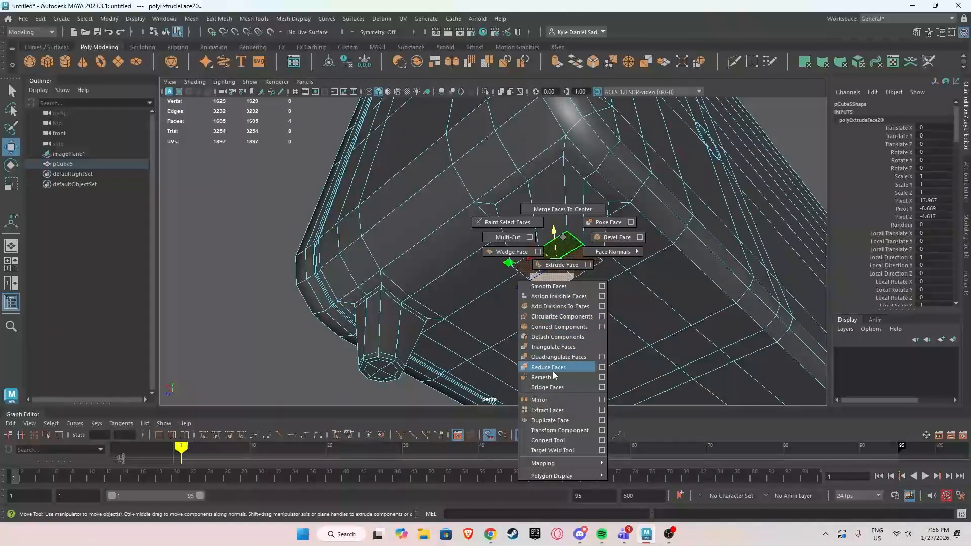
shift+right_drag(549, 311, 557, 317)
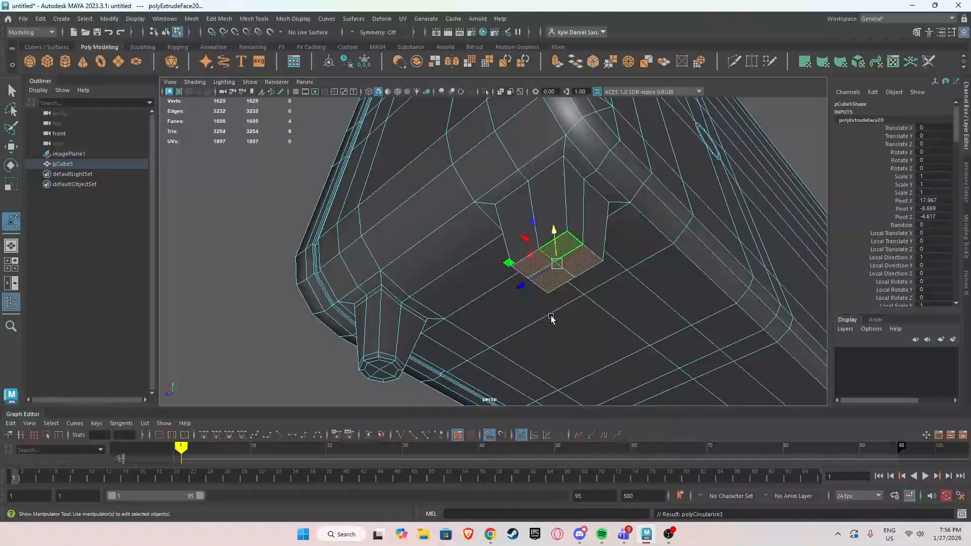
key(space)
key(space)
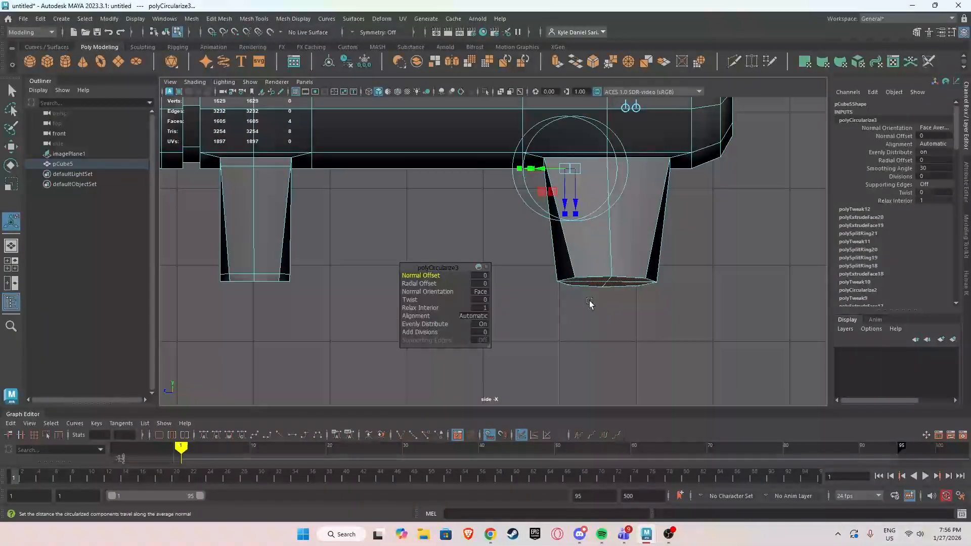
key(r)
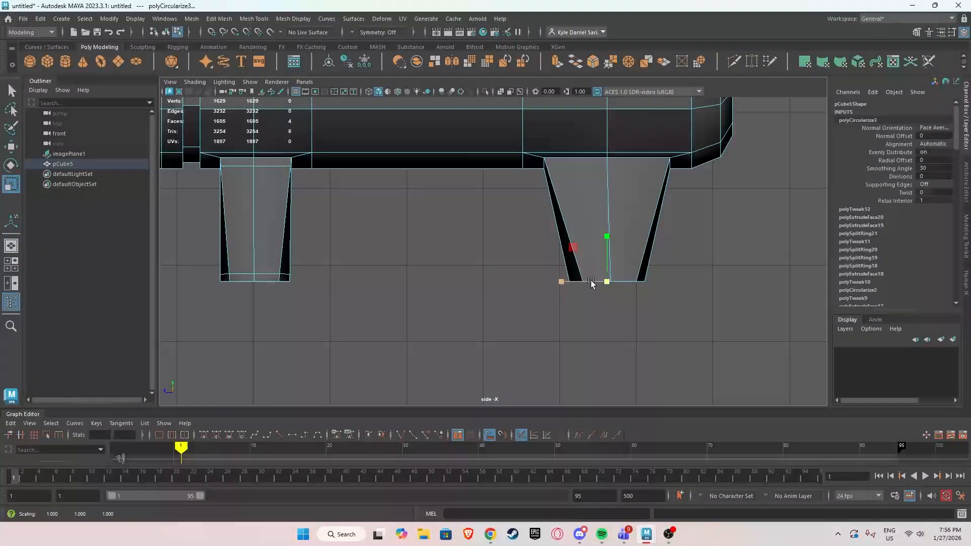
Select the edge loop at the rear foot's base and scale it narrower to match the front foot.
alt+middle_drag(550, 208, 542, 227)
right_drag(560, 184, 561, 174)
key(w)
double_click(561, 179)
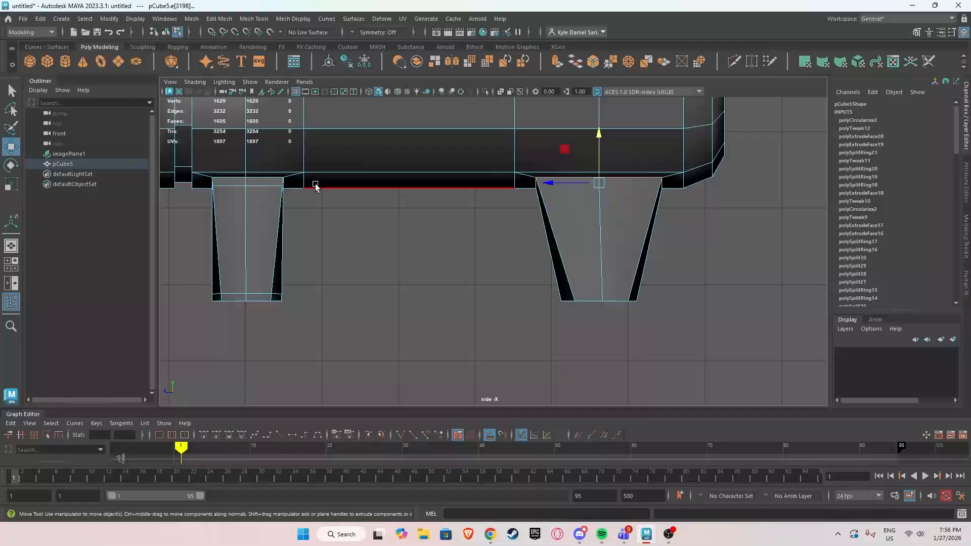
drag(584, 186, 574, 187)
key(space)
key(space)
alt+drag(640, 223, 664, 264)
Select the rear foot's end faces and extrude them inward as a small inset.
key(w)
right_drag(460, 245, 460, 277)
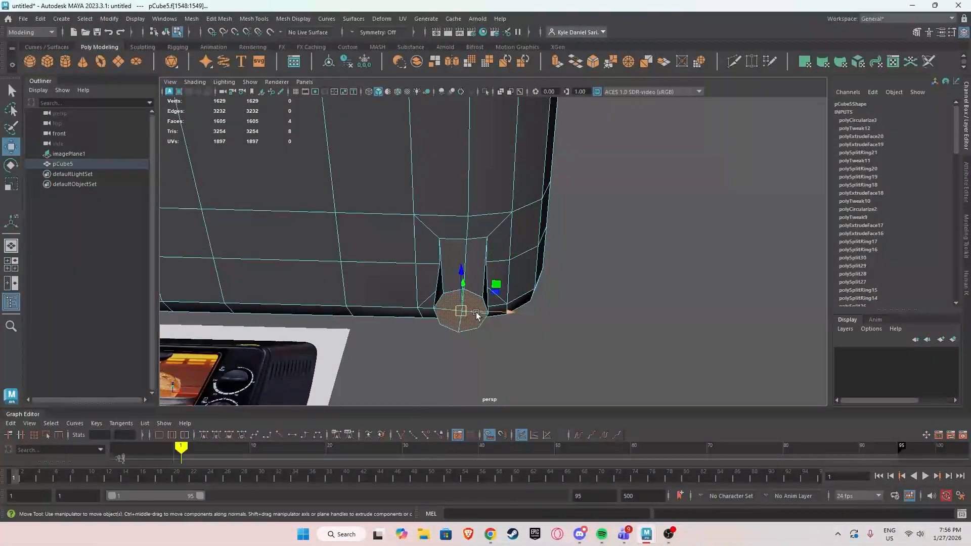
shift+drag(462, 313, 453, 313)
alt+drag(453, 314, 526, 349)
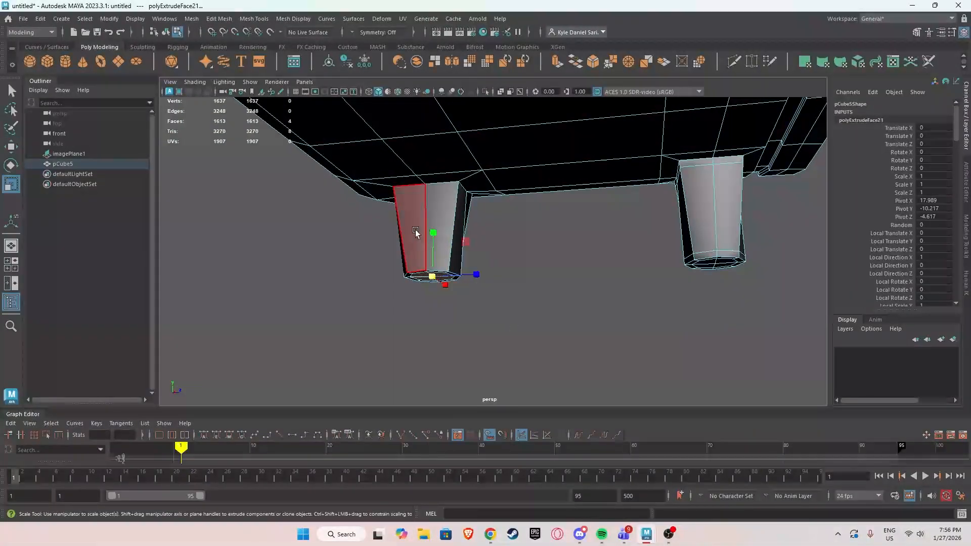
Insert edge loops around the rear foot near its tip and base and review the oven in smooth preview.
right_drag(421, 233, 375, 236)
alt+drag(375, 235, 498, 155)
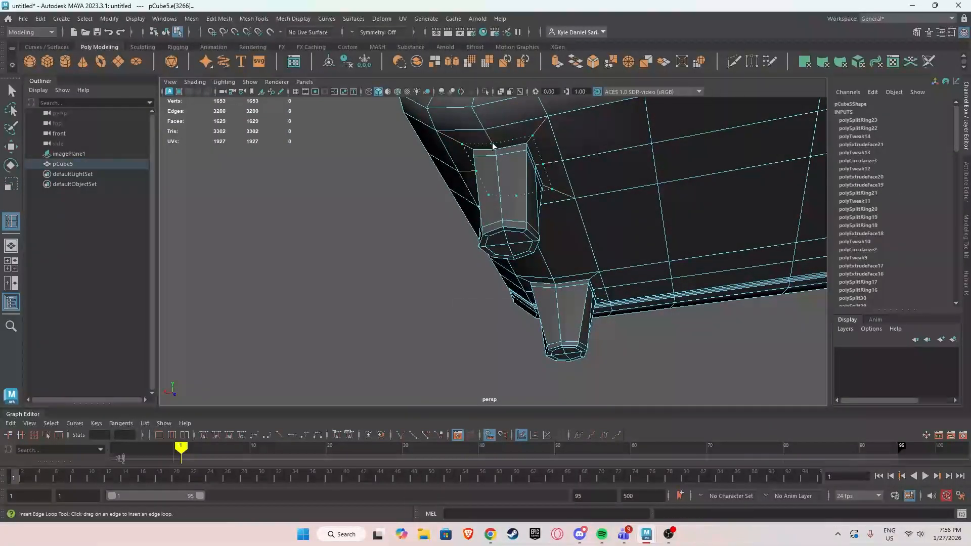
alt+drag(553, 210, 637, 258)
key(w)
right_drag(514, 159, 563, 144)
key(3)
scroll(546, 167, down, 2)
click(445, 251)
alt+drag(444, 249, 354, 220)
click(377, 220)
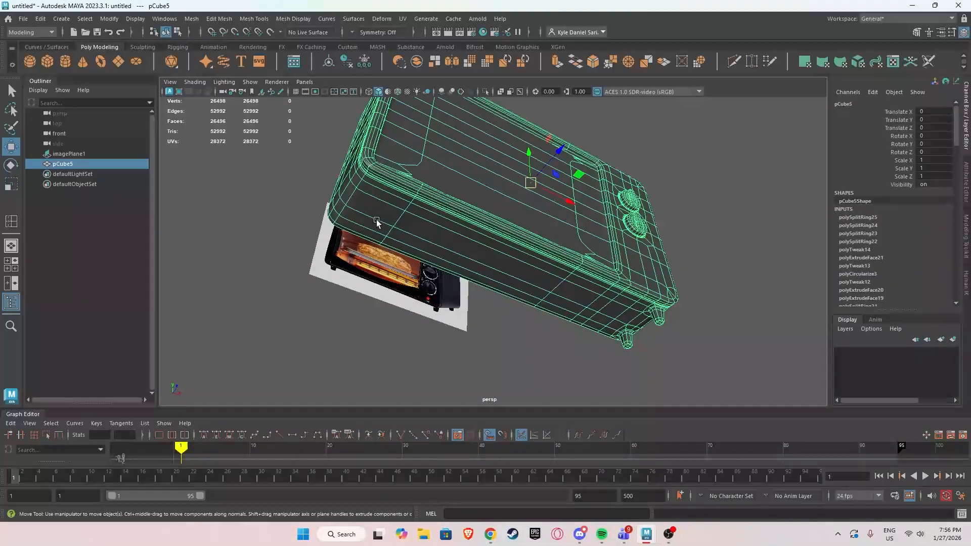
Insert an edge loop across the oven's underside close to the end that has no feet.
scroll(377, 219, up, 3)
alt+middle_drag(338, 198, 427, 273)
scroll(383, 239, up, 3)
key(1)
alt+drag(427, 273, 475, 238)
shift+right_drag(475, 210, 426, 226)
drag(478, 221, 477, 203)
alt+drag(477, 203, 455, 216)
alt+right_drag(455, 216, 501, 207)
key(ctrl+z)
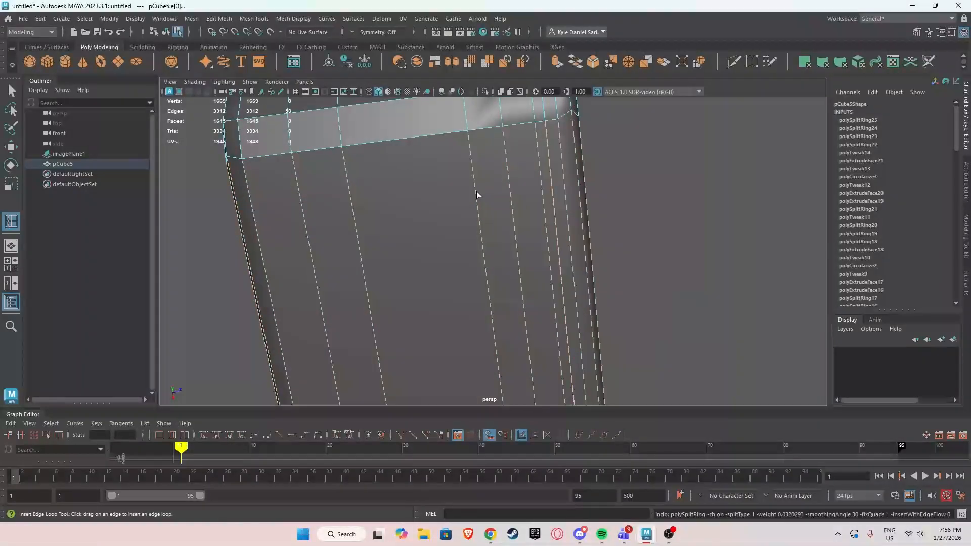
alt+drag(462, 167, 463, 181)
click(474, 208)
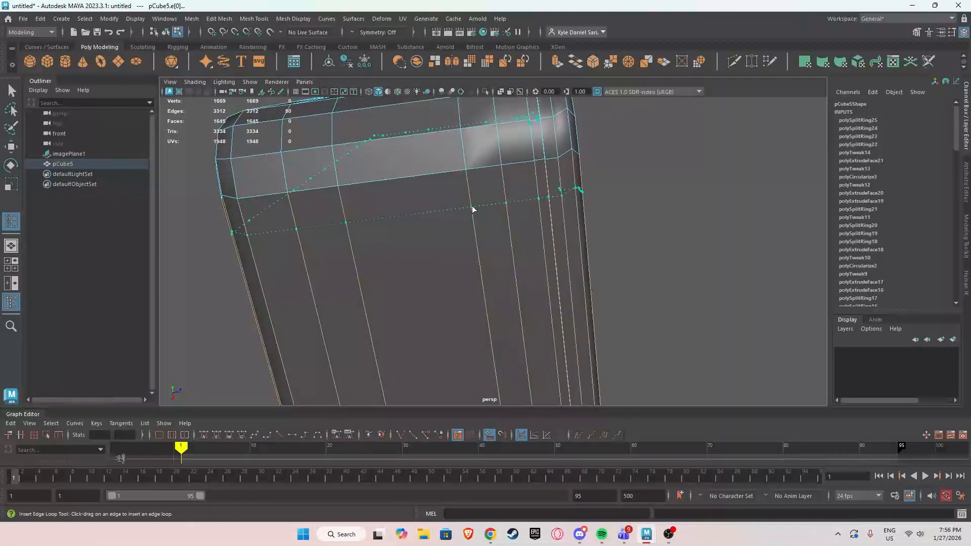
Select the four-face patches at the front and rear corners of the footless end and extrude them with an offset of 0.189.
key(w)
right_drag(477, 167, 478, 194)
click(481, 162)
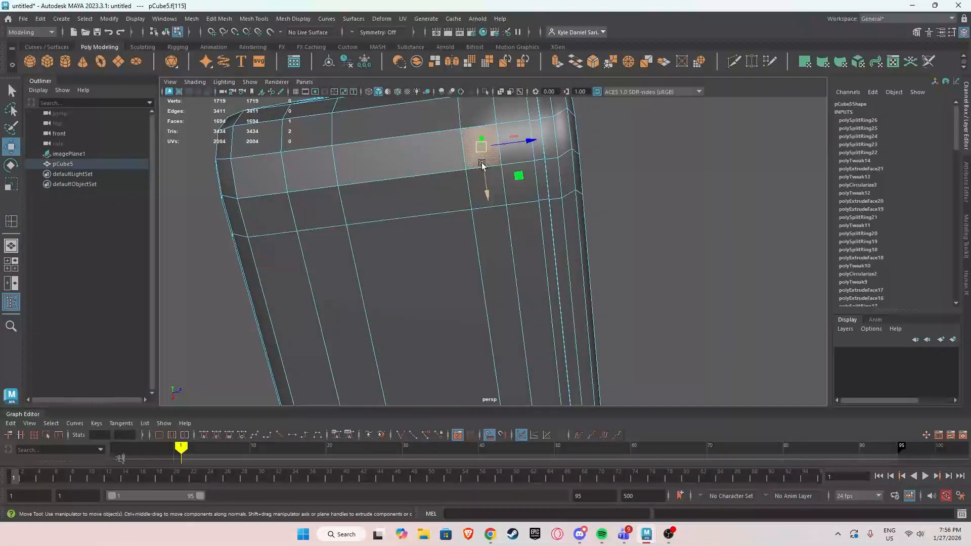
shift+click(494, 189)
shift+click(527, 193)
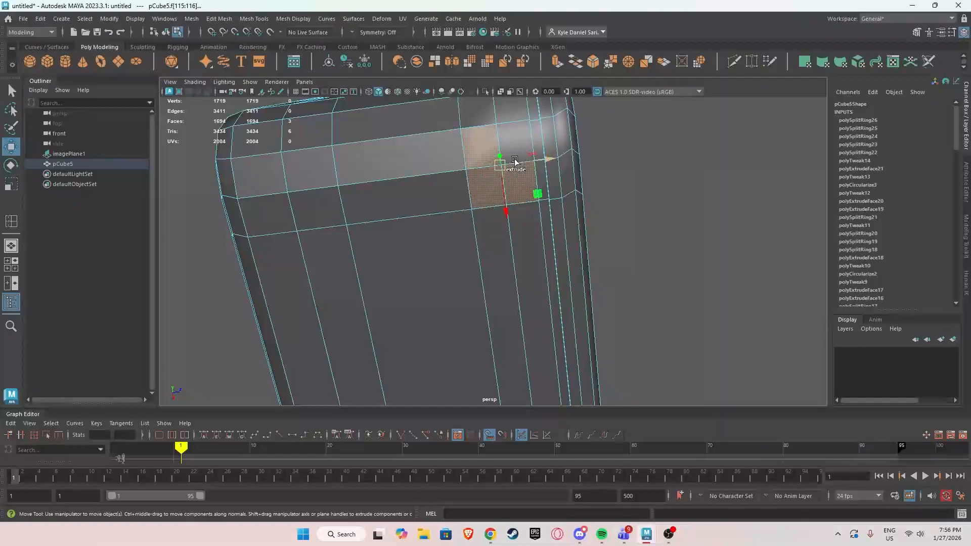
shift+click(278, 169)
shift+click(278, 208)
shift+click(315, 211)
shift+click(314, 167)
shift+right_drag(423, 182, 418, 287)
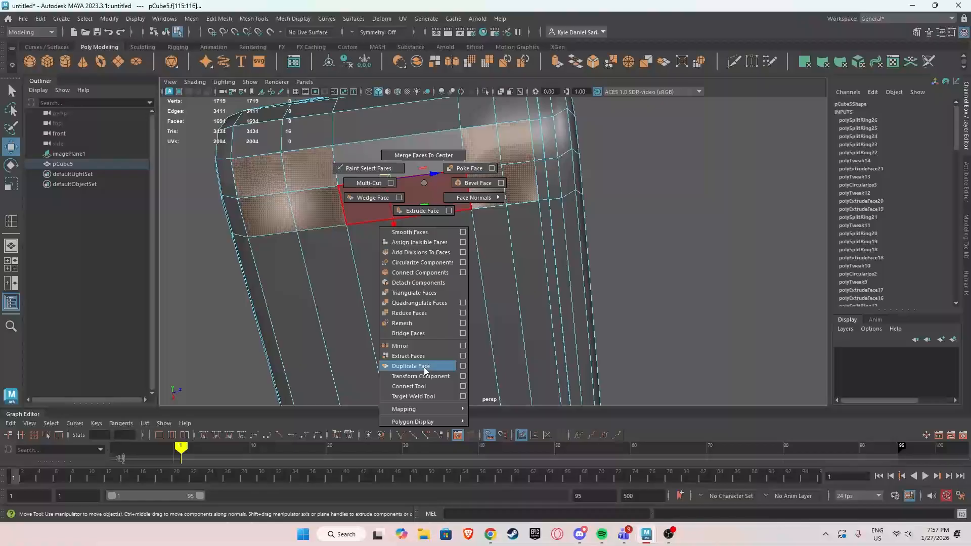
shift+right_drag(416, 212, 416, 212)
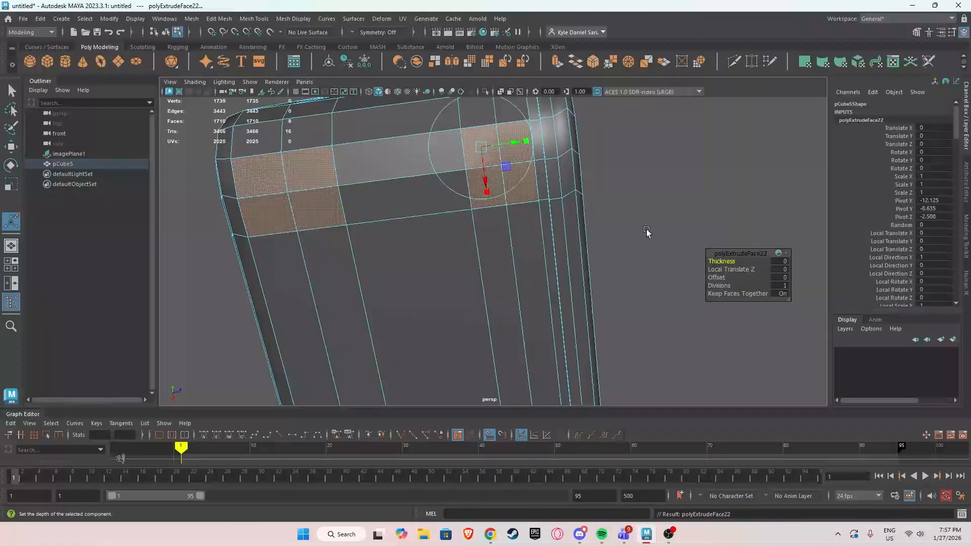
drag(720, 279, 824, 291)
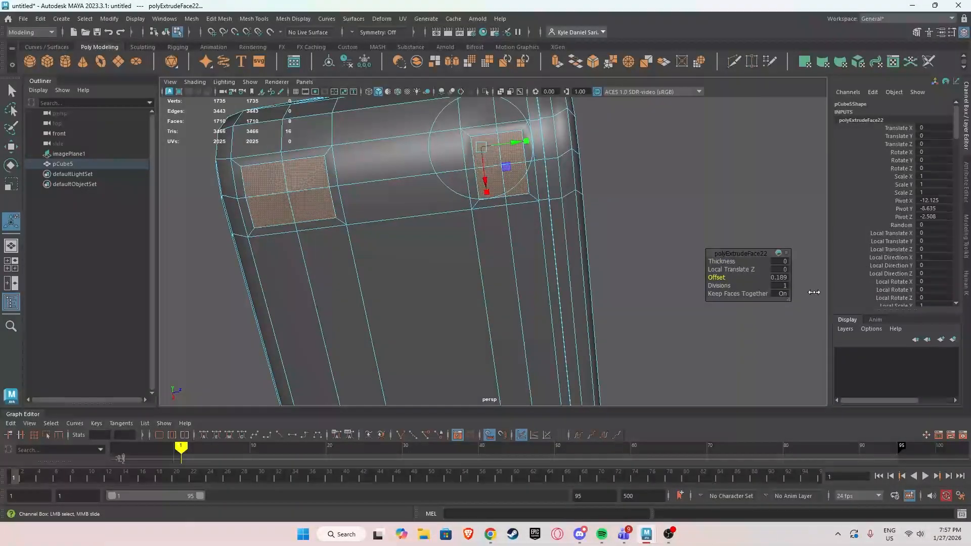
Extrude the two inset patches downward and align their end faces with the existing feet's tips in the side view.
alt+drag(587, 278, 514, 279)
key(w)
key(space)
key(space)
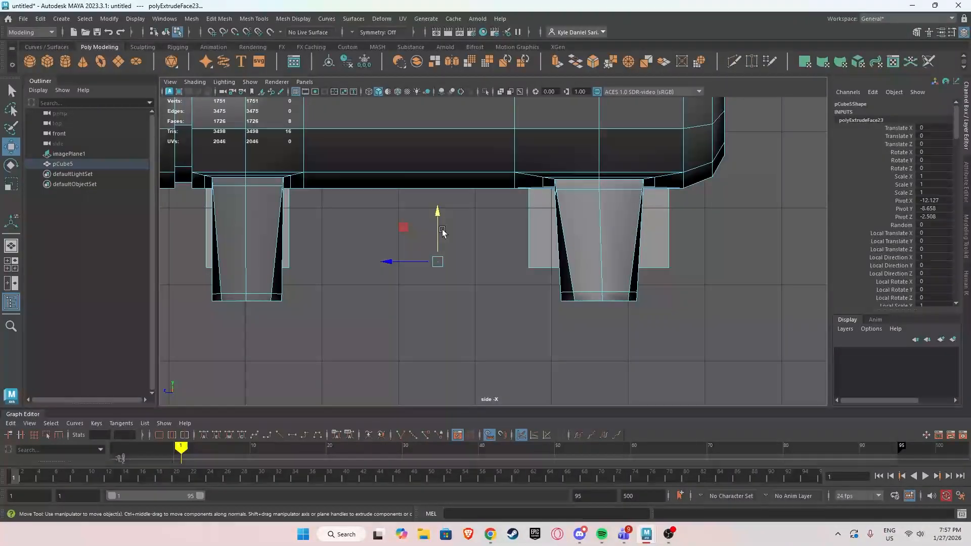
drag(443, 232, 579, 306)
middle_drag(581, 295, 566, 298)
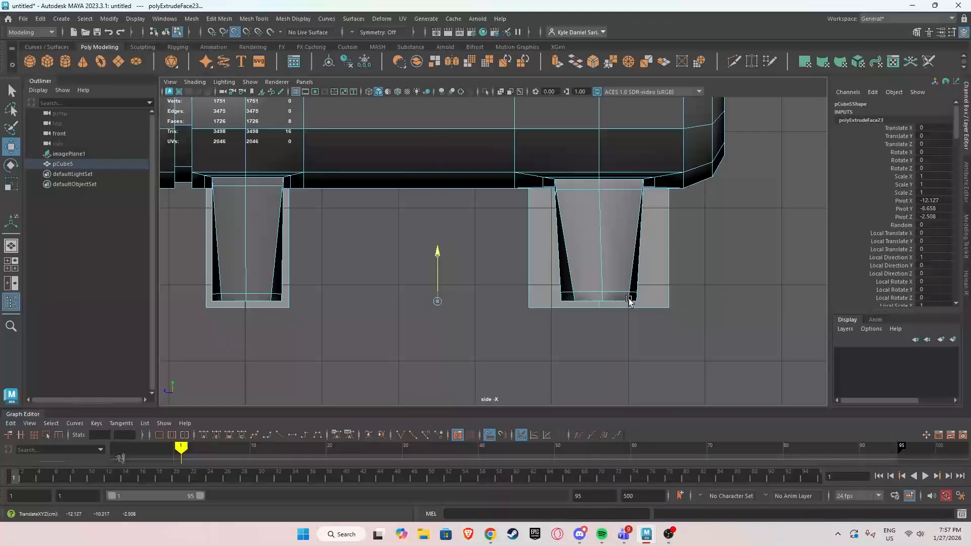
key(space)
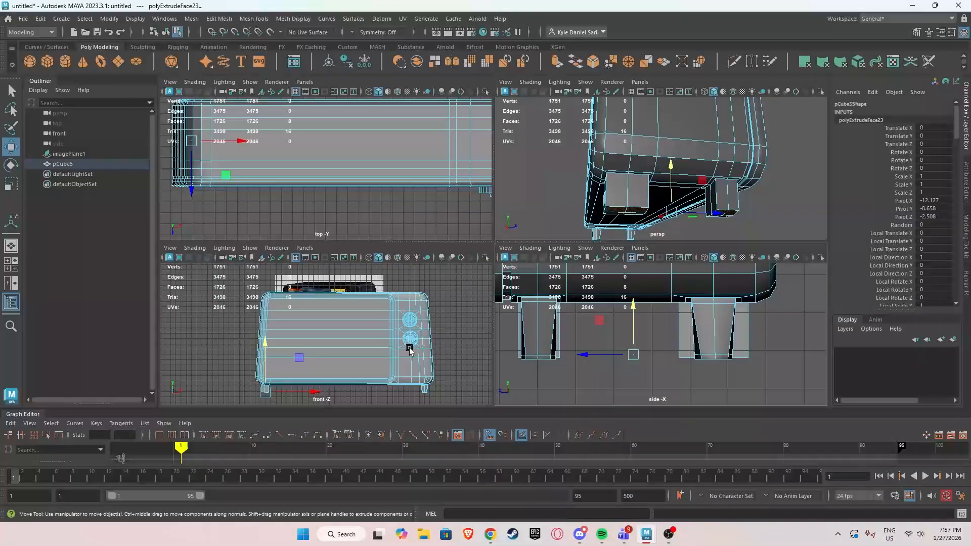
key(space)
scroll(434, 320, up, 4)
click(239, 302)
key(r)
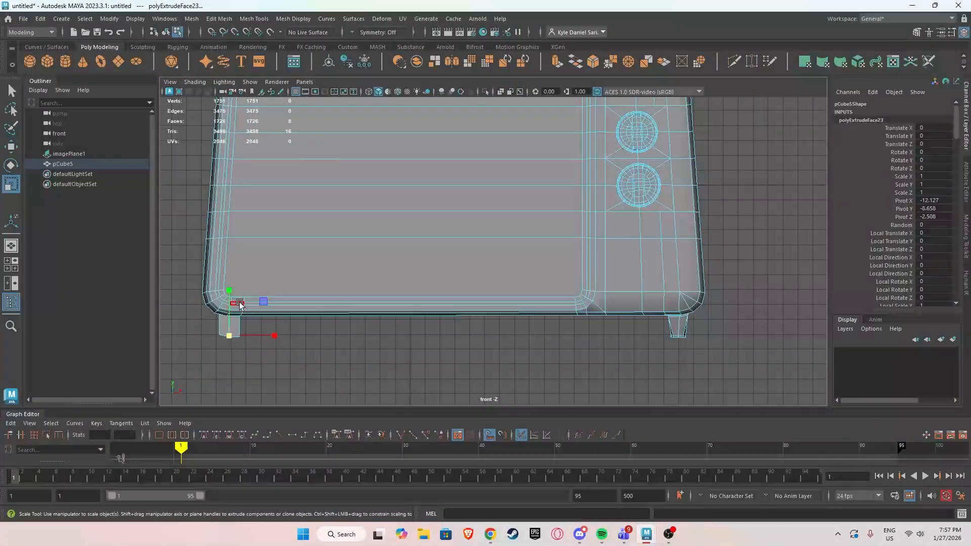
key(space)
key(space)
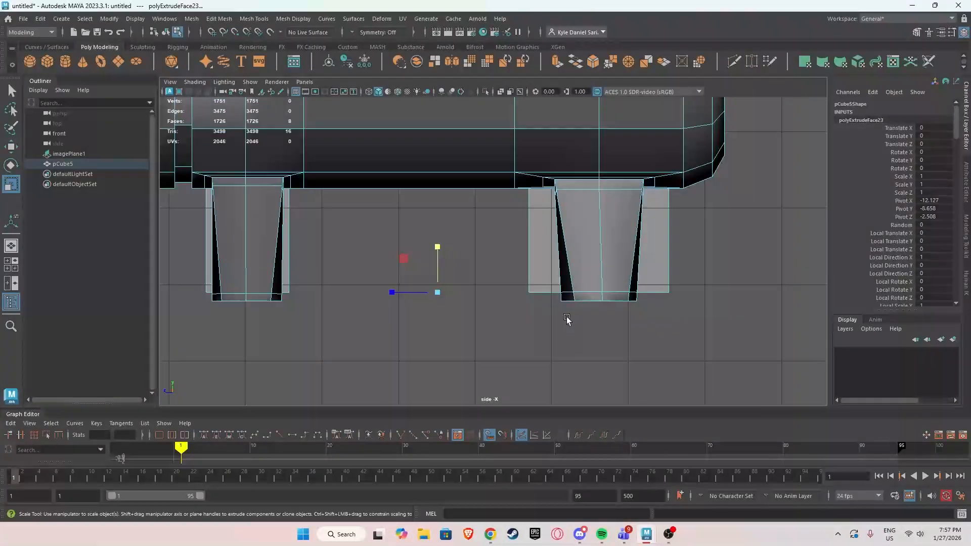
key(w)
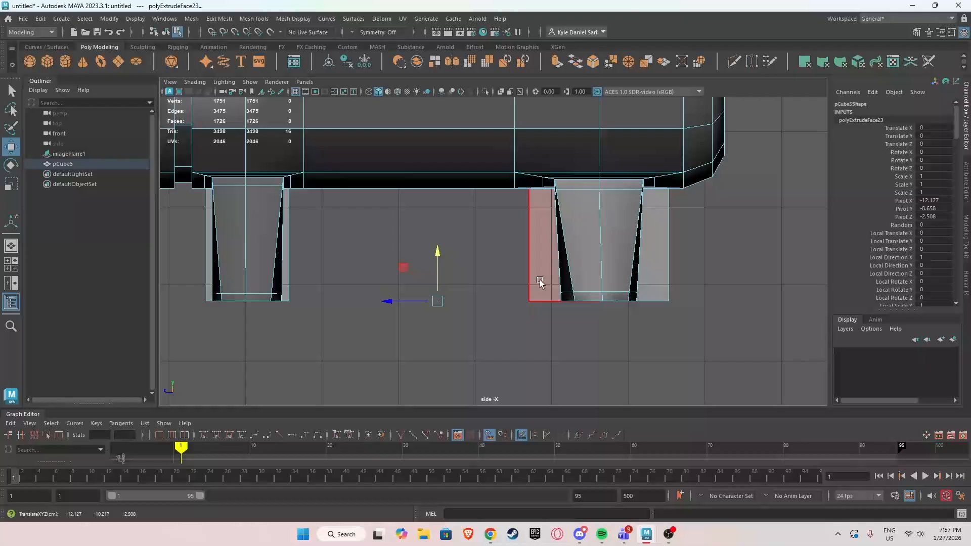
Scale down the end faces of the two new feet so that they taper toward the tip.
key(space)
key(space)
key(space)
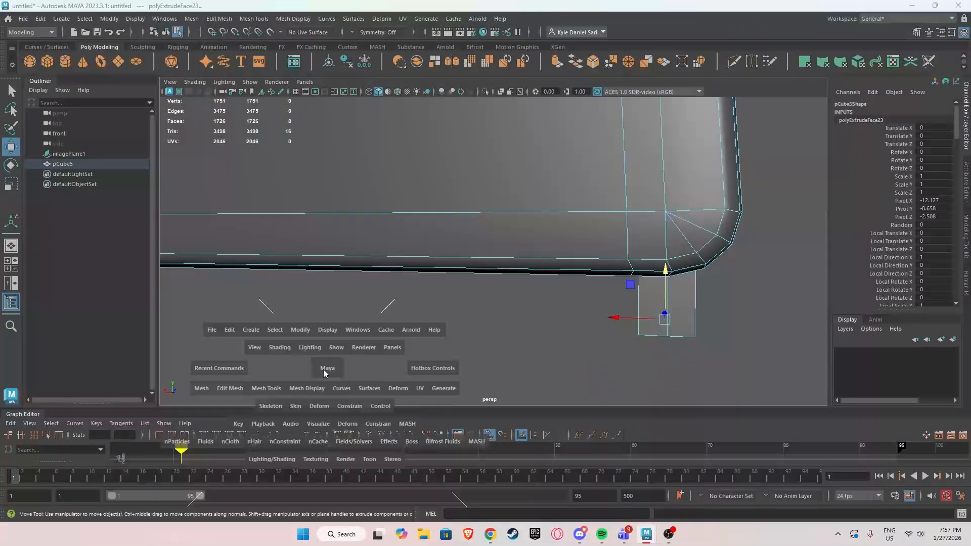
key(space)
key(r)
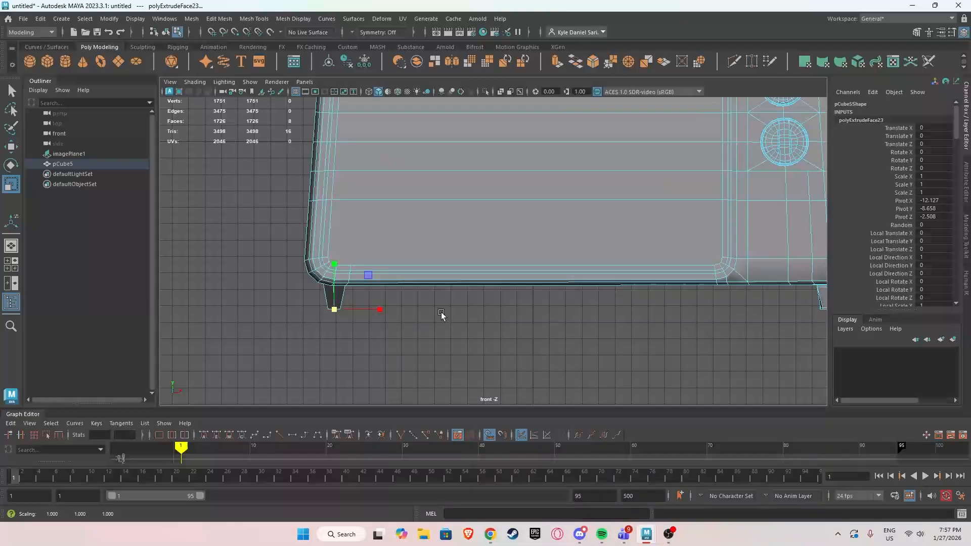
key(space)
key(w)
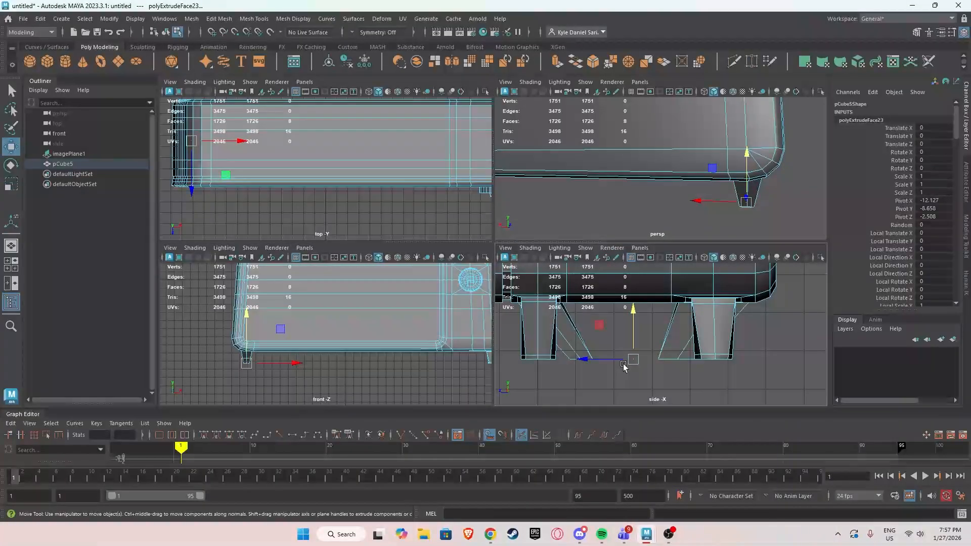
Select the new front foot's tip vertices and match their position and width to the existing front foot in the side view.
scroll(589, 365, up, 3)
key(space)
alt+middle_drag(594, 336, 599, 337)
right_drag(472, 234, 448, 239)
drag(536, 265, 417, 318)
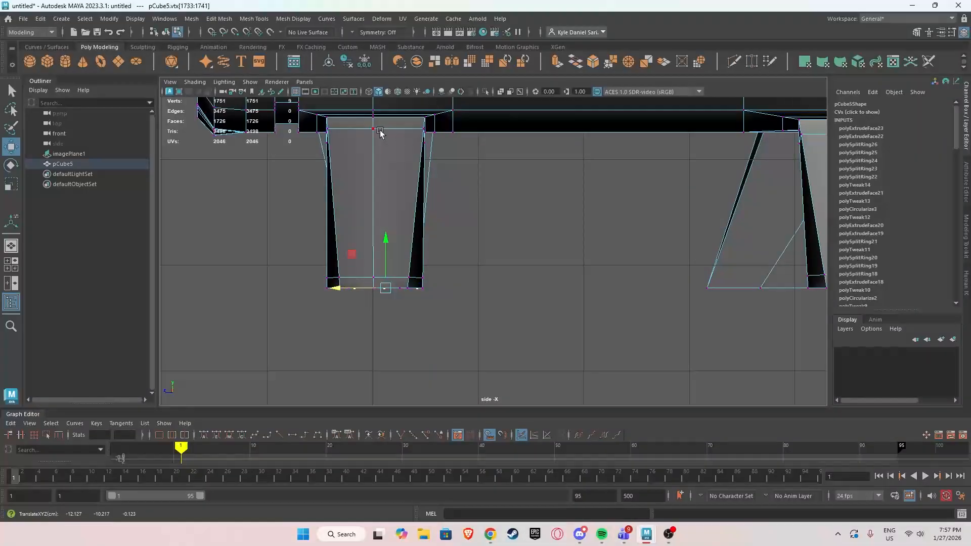
click(369, 92)
scroll(433, 221, up, 3)
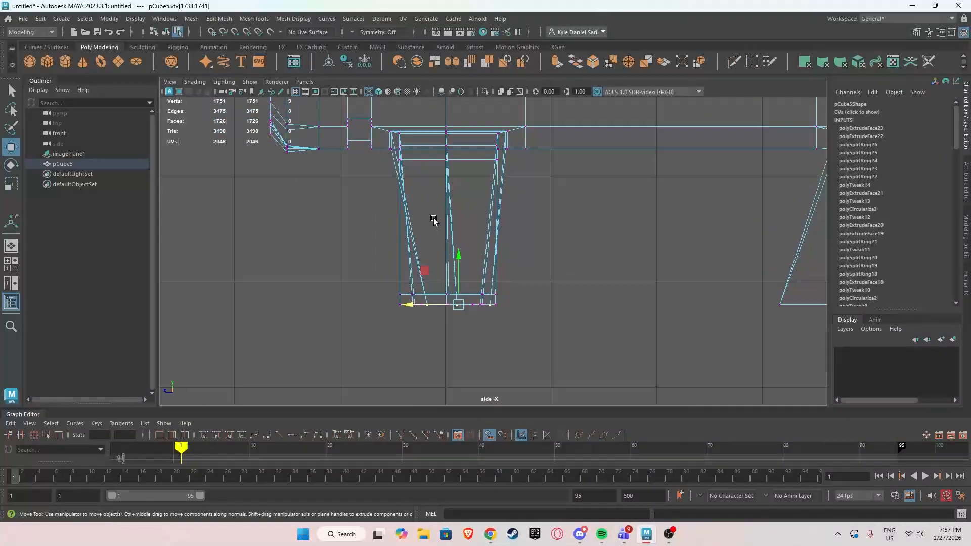
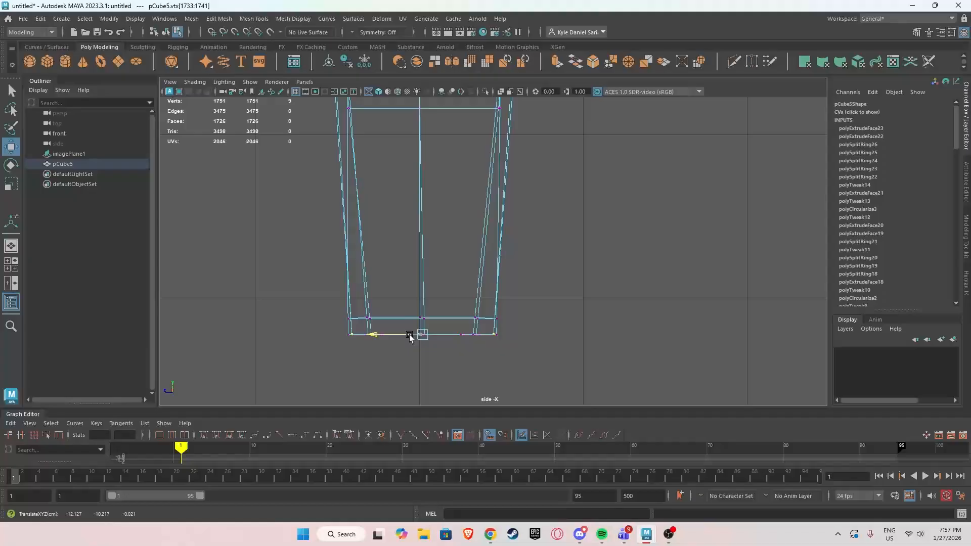
Select the new rear foot's tip vertices and line them up with the existing rear foot in the side view.
alt+middle_drag(639, 252, 393, 240)
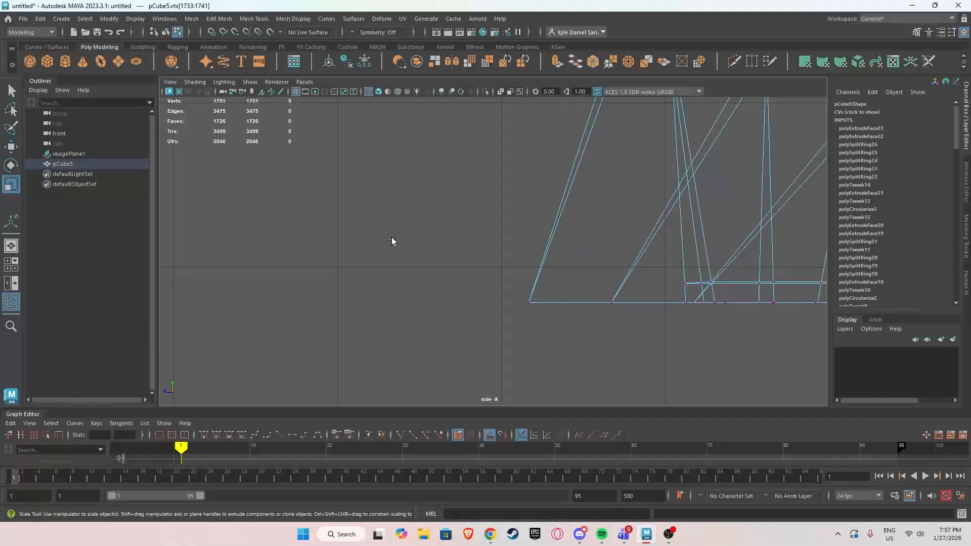
alt+middle_drag(566, 281, 385, 280)
key(space)
key(space)
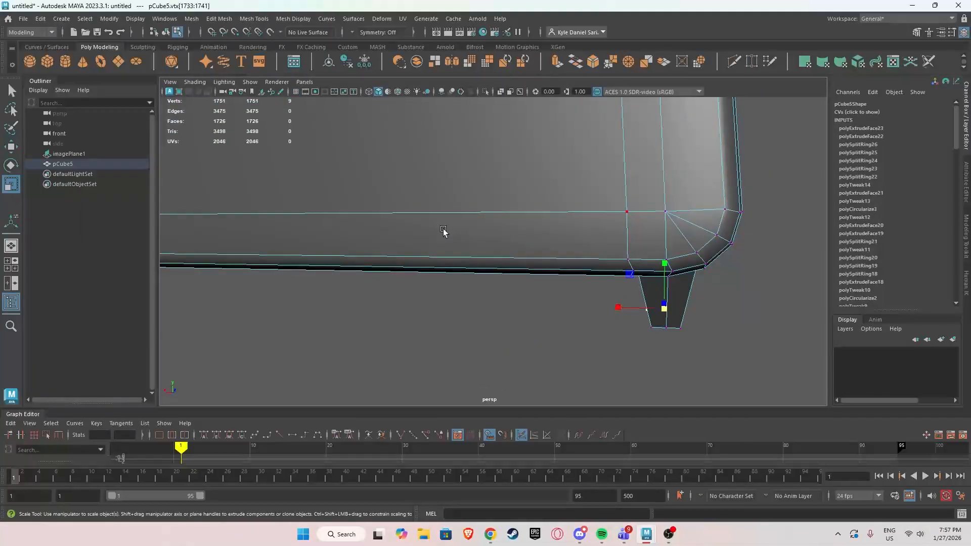
scroll(445, 232, down, 5)
alt+middle_drag(468, 240, 560, 252)
alt+drag(560, 252, 456, 287)
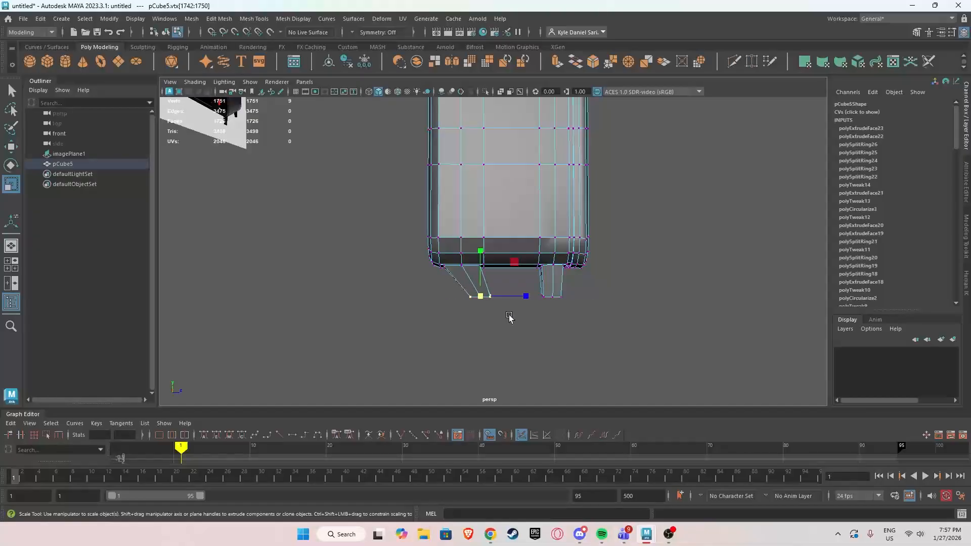
key(space)
key(space)
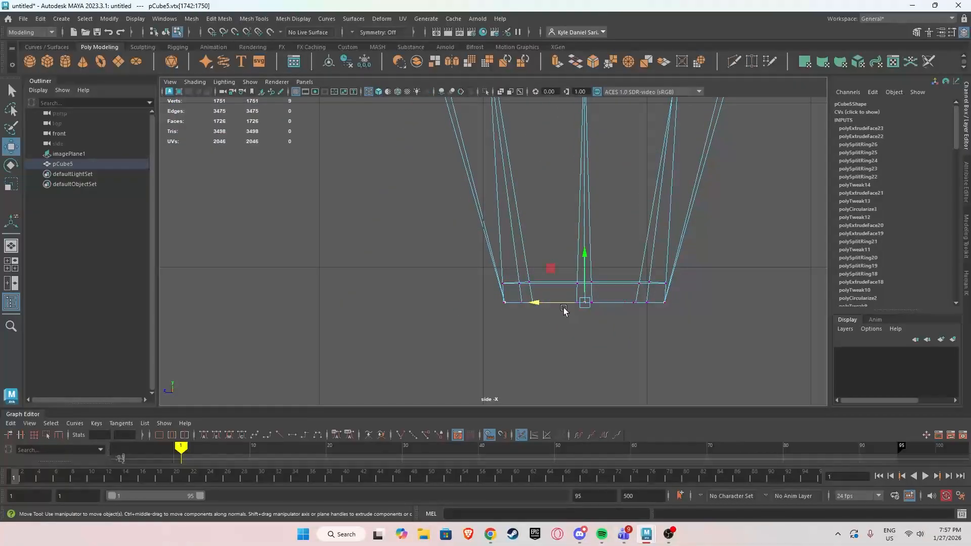
scroll(560, 303, down, 3)
key(space)
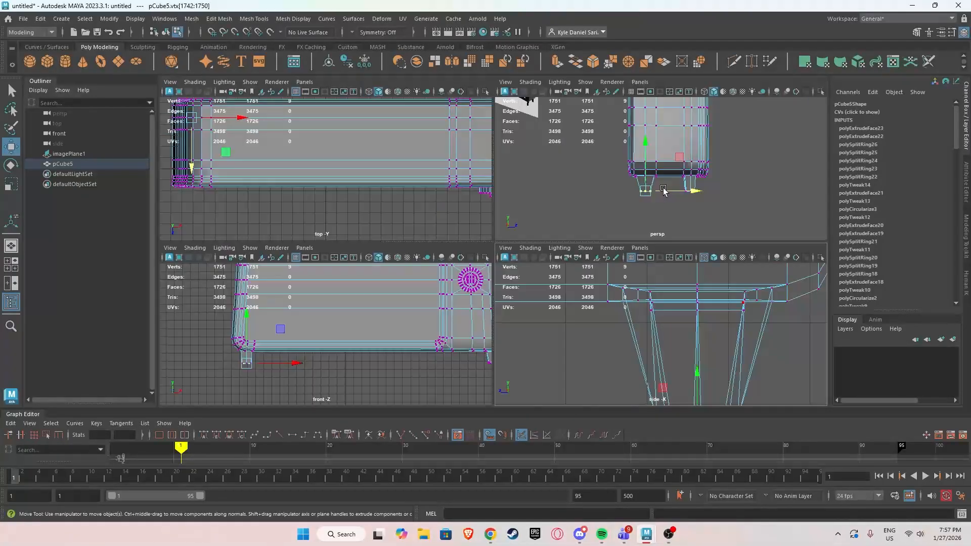
key(space)
Circularize the end faces of both new feet and adjust the twist to straighten their edges.
mouse_move(616, 199)
alt+mouse_down()
mouse_move(591, 207)
mouse_move(585, 186)
mouse_move(627, 197)
alt+mouse_up()
scroll(627, 196, up, 3)
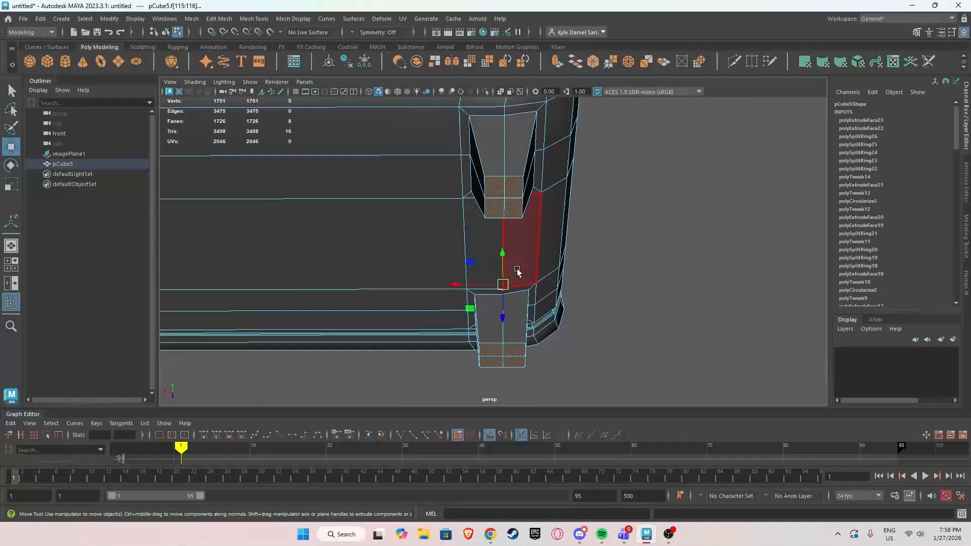
shift+right_drag(530, 228, 522, 318)
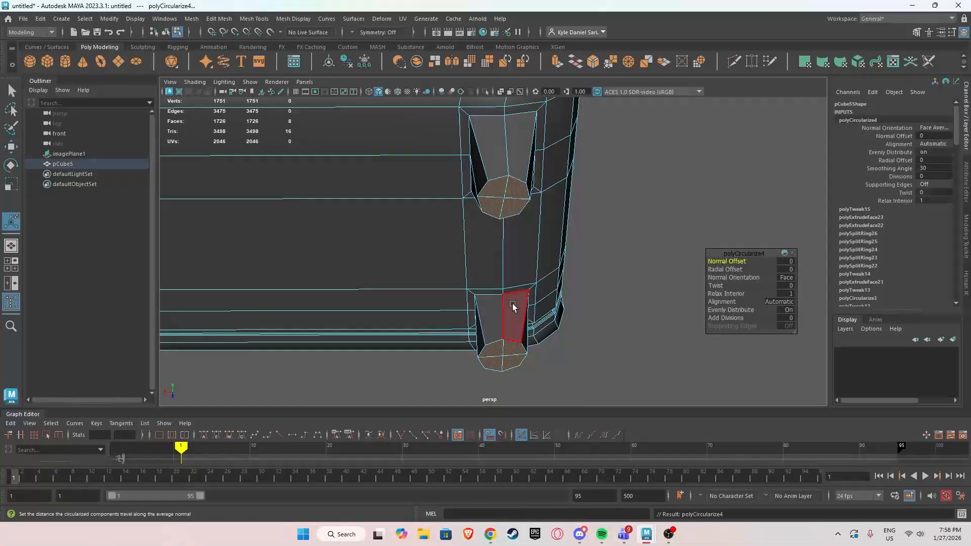
alt+drag(512, 305, 542, 307)
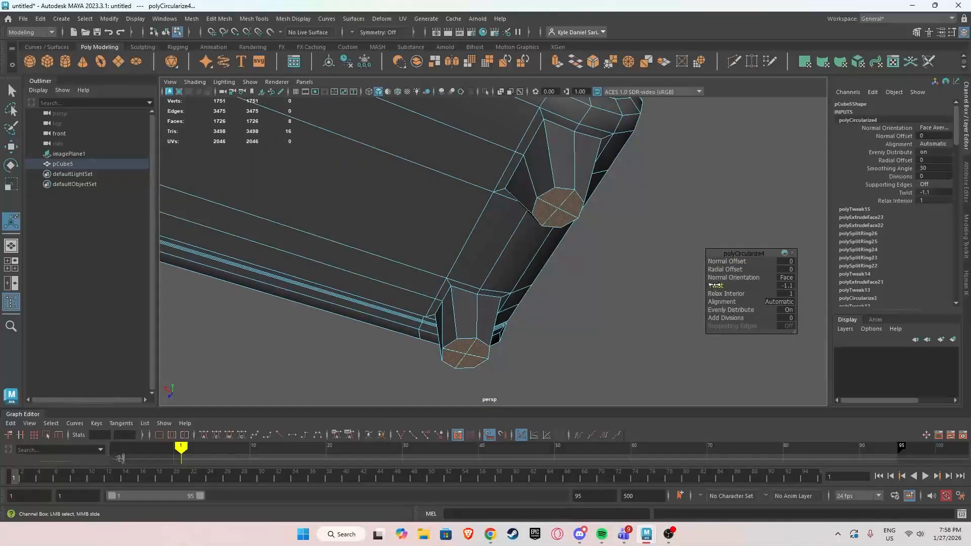
alt+drag(703, 286, 642, 277)
Extrude the circular end faces of both new feet inward with an offset of about 0.089.
key(ctrl+e)
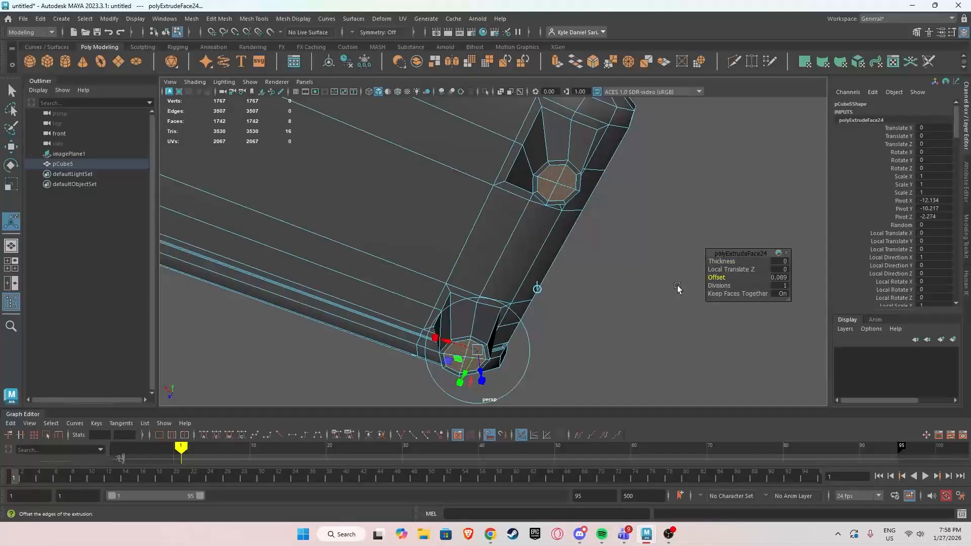
alt+drag(678, 288, 696, 302)
key(w)
Insert supporting edge loops around both new feet near their bases and tips.
right_drag(615, 222, 583, 208)
alt+drag(581, 206, 609, 235)
click(605, 235)
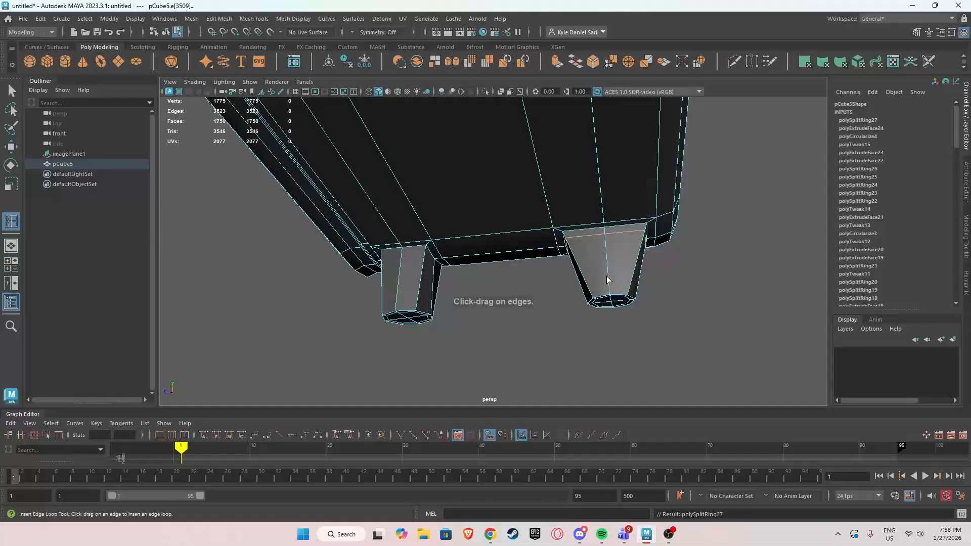
click(406, 254)
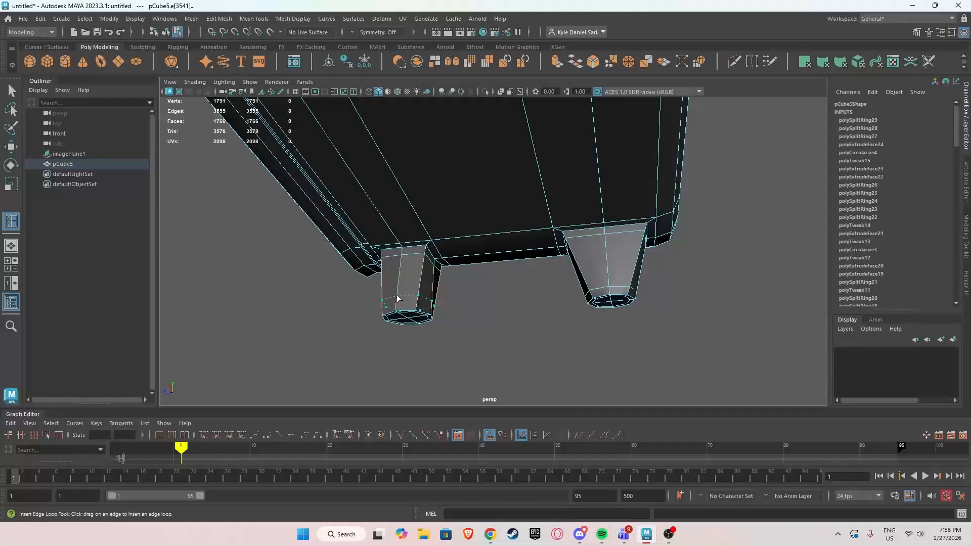
click(418, 289)
Return to object mode, switch the oven to smooth preview and review the new feet and overall shape.
right_drag(465, 233, 469, 219)
key(3)
scroll(508, 319, down, 4)
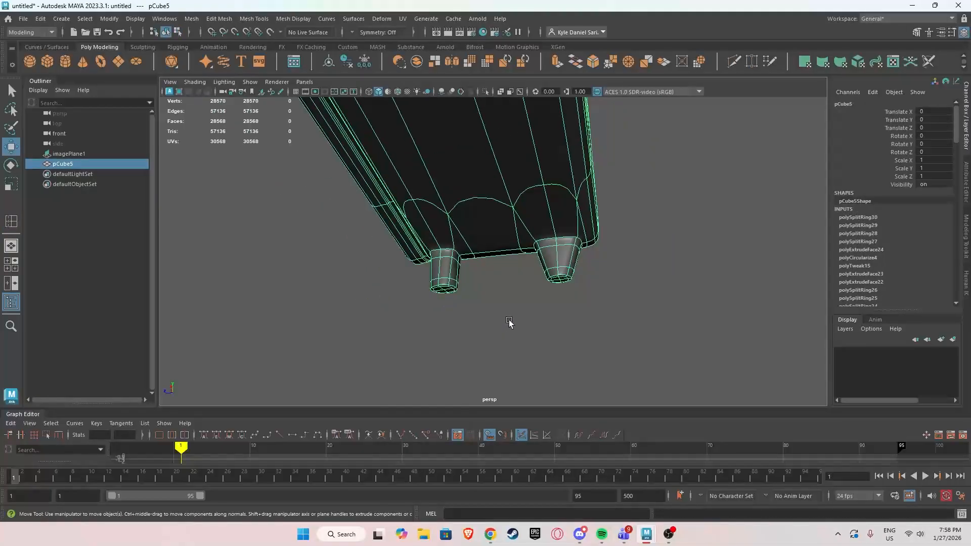
click(509, 322)
alt+drag(512, 325, 424, 346)
scroll(601, 361, down, 4)
scroll(620, 359, down, 3)
scroll(428, 329, down, 3)
Select the vertices of the oven's rear half in the side view and move them backward to deepen the body.
click(439, 308)
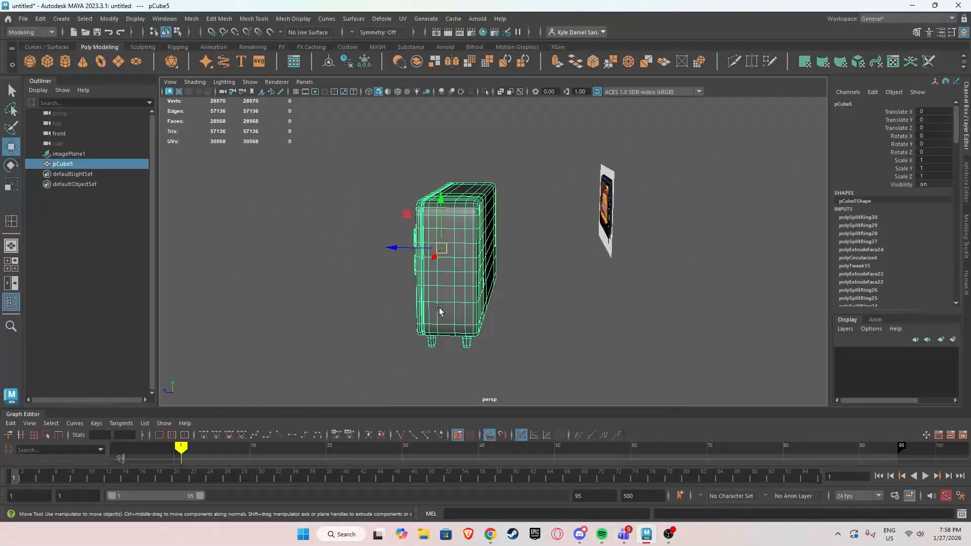
key(space)
scroll(585, 375, down, 3)
key(space)
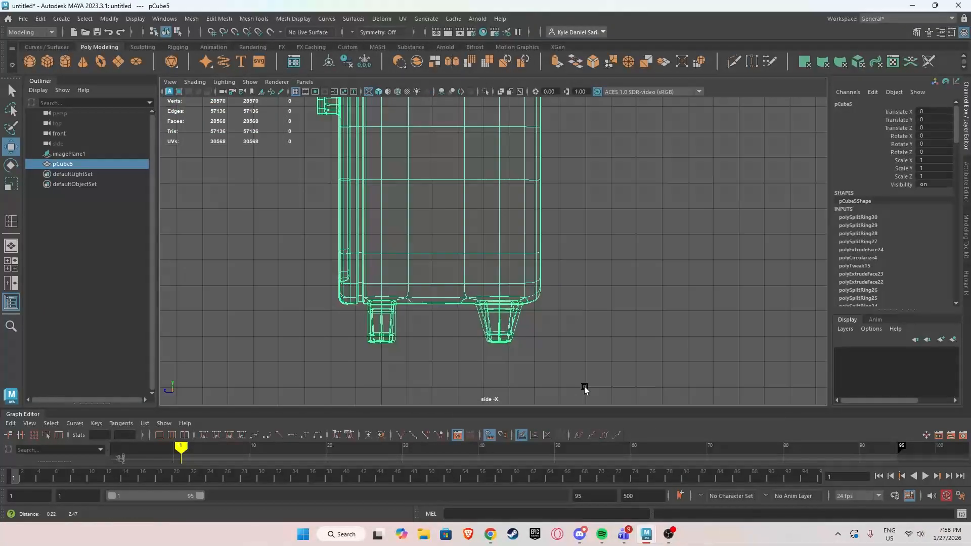
scroll(586, 391, down, 4)
scroll(462, 273, down, 3)
right_drag(445, 245, 424, 214)
drag(483, 243, 576, 402)
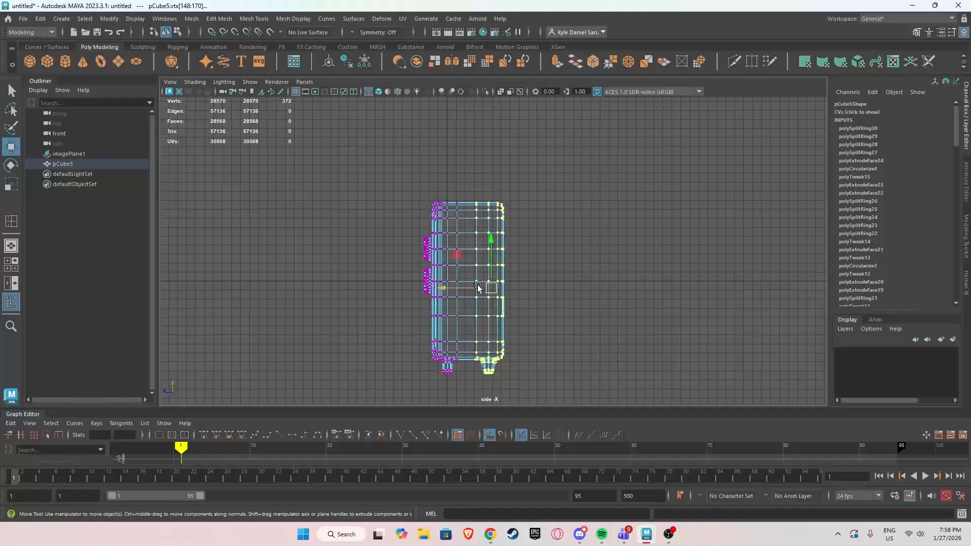
key(space)
key(space)
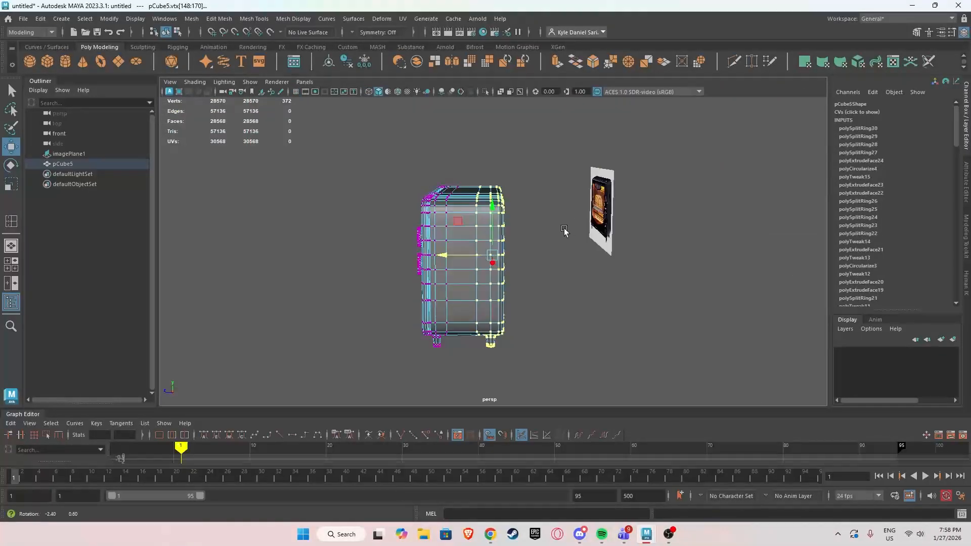
Return to object mode and examine the deepened oven body in smooth preview and in unsmoothed mode against the reference photo.
alt+drag(566, 233, 605, 237)
right_drag(497, 246, 531, 221)
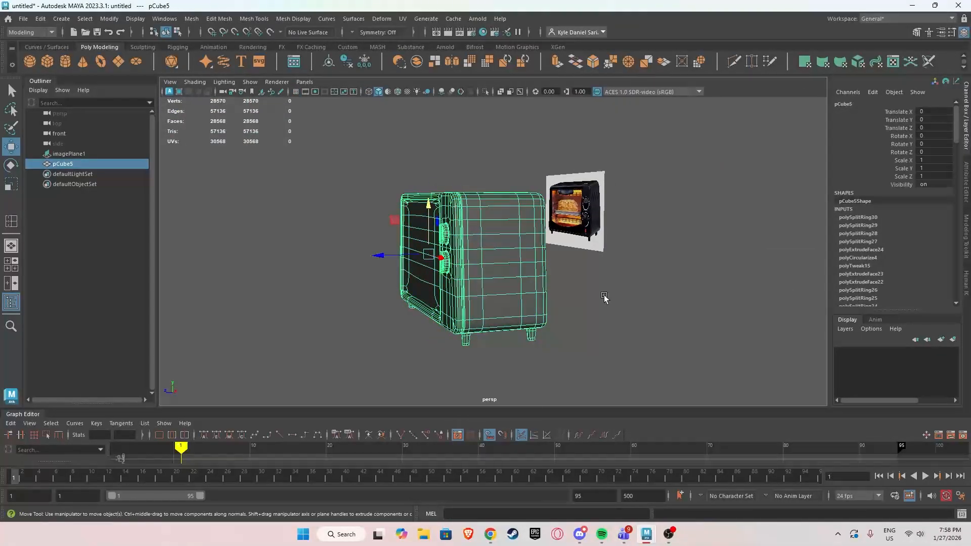
click(605, 299)
alt+drag(531, 303, 573, 343)
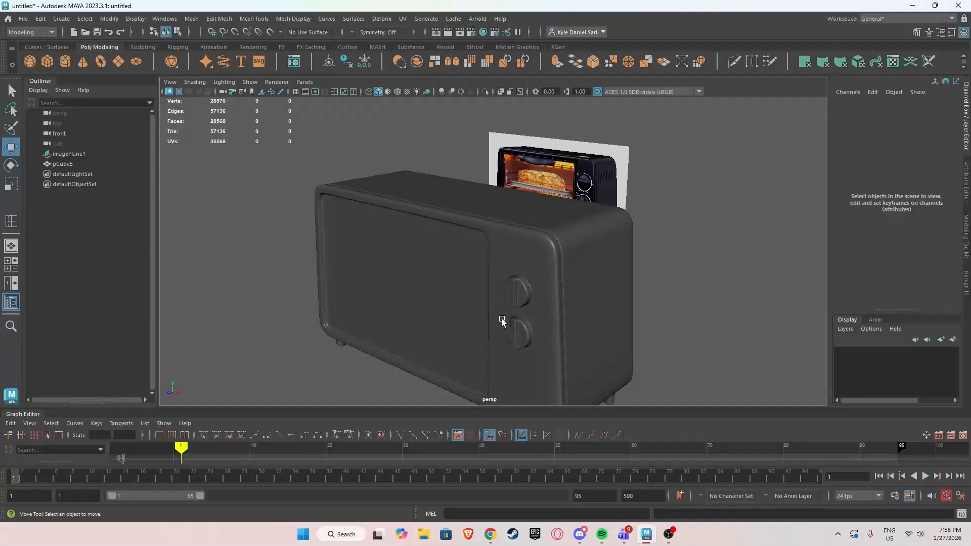
alt+middle_drag(419, 304, 475, 299)
click(475, 299)
alt+drag(475, 299, 443, 296)
key(1)
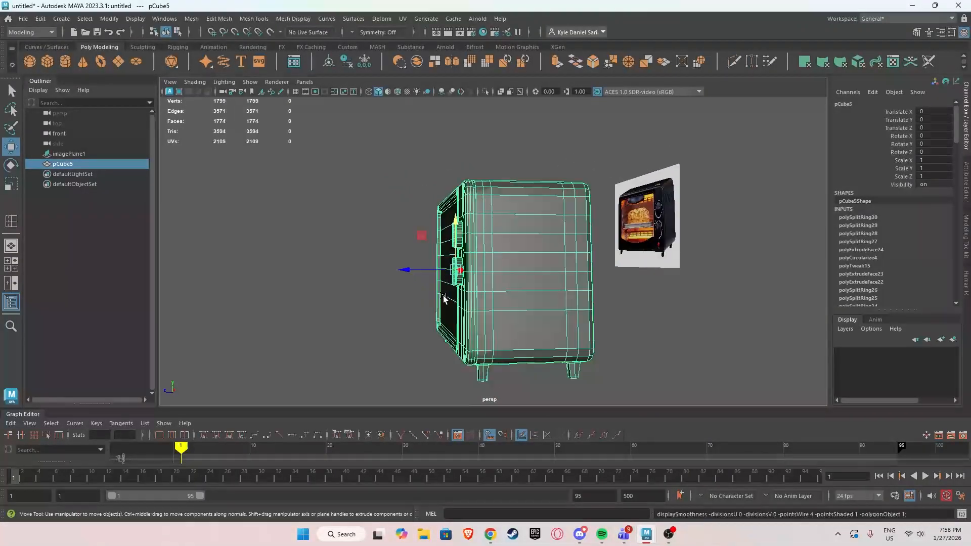
scroll(455, 303, up, 3)
alt+middle_drag(680, 287, 639, 320)
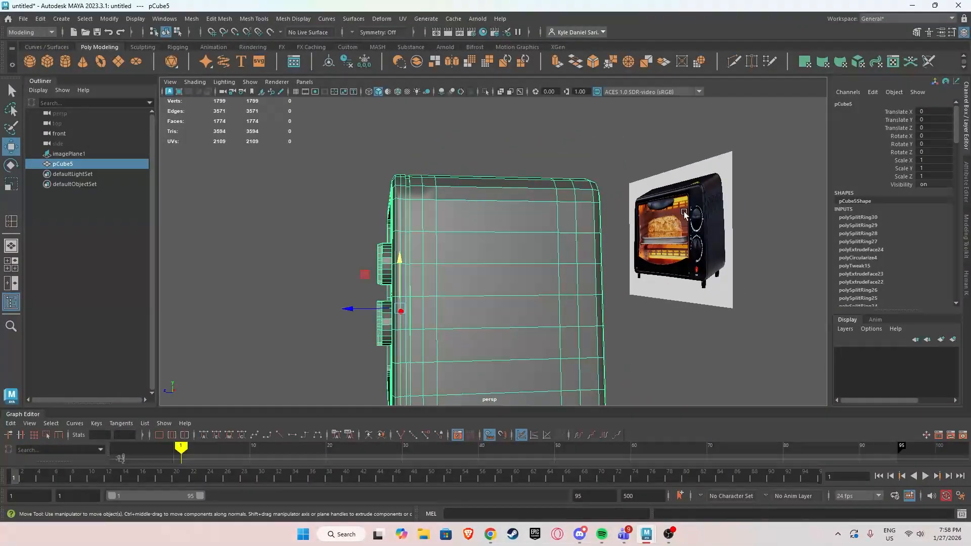
alt+drag(669, 233, 444, 270)
Add a vertical edge loop across the middle of the door in the front view and bevel it with a fraction of 0.909.
click(284, 213)
scroll(342, 238, up, 5)
alt+drag(342, 238, 397, 254)
click(352, 232)
key(space)
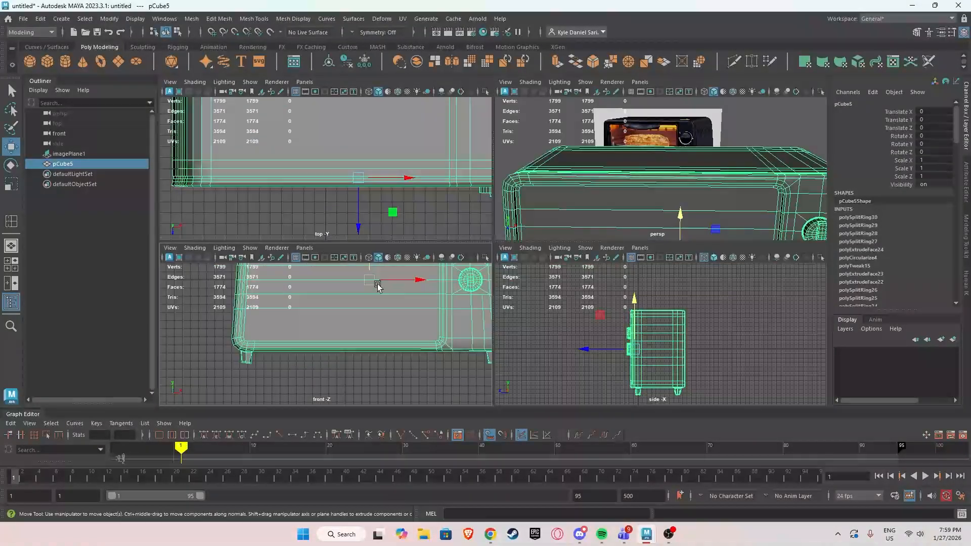
key(space)
right_drag(460, 245, 429, 259)
click(462, 224)
alt+middle_drag(510, 271, 499, 242)
shift+right_drag(488, 199, 508, 229)
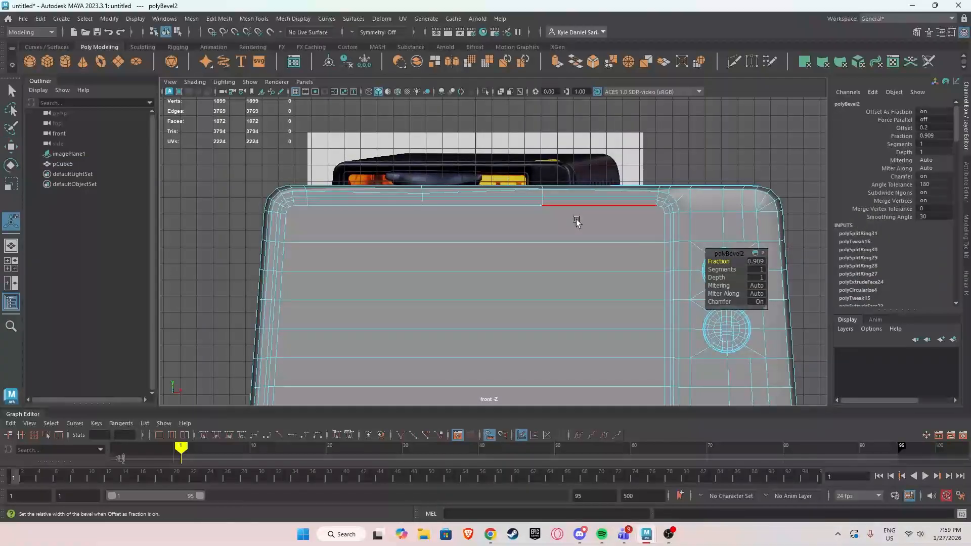
Snap the vertices along the door frame's upper strip to even out its edges, and check the frame in smooth preview.
key(space)
key(space)
alt+drag(613, 210, 430, 232)
right_drag(428, 230, 382, 219)
click(404, 236)
key(w)
alt+drag(388, 240, 590, 189)
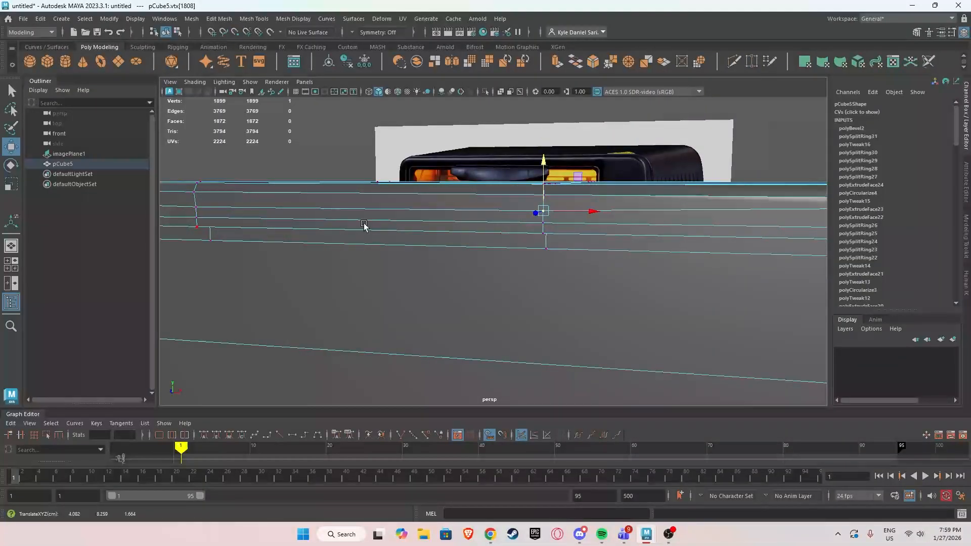
alt+drag(364, 226, 558, 243)
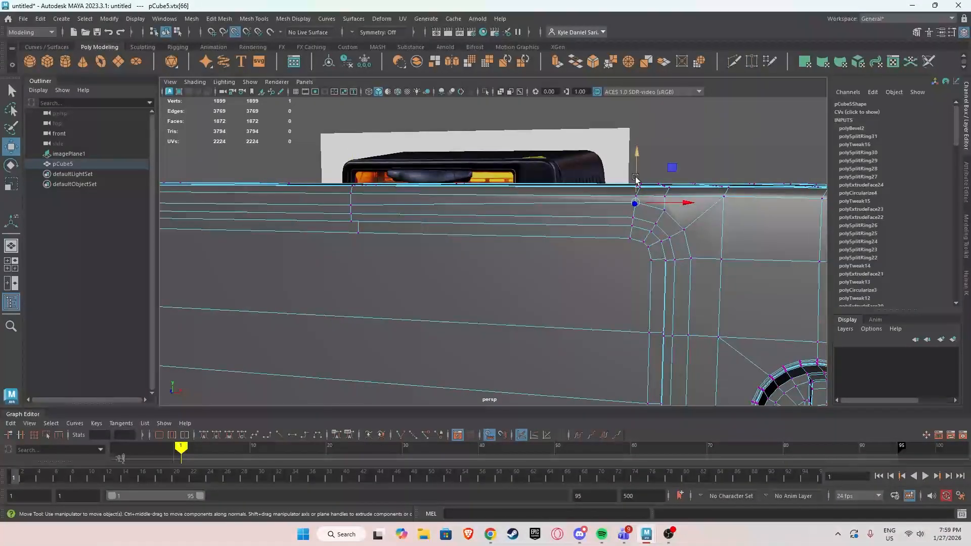
alt+drag(343, 226, 568, 211)
key(3)
key(F8)
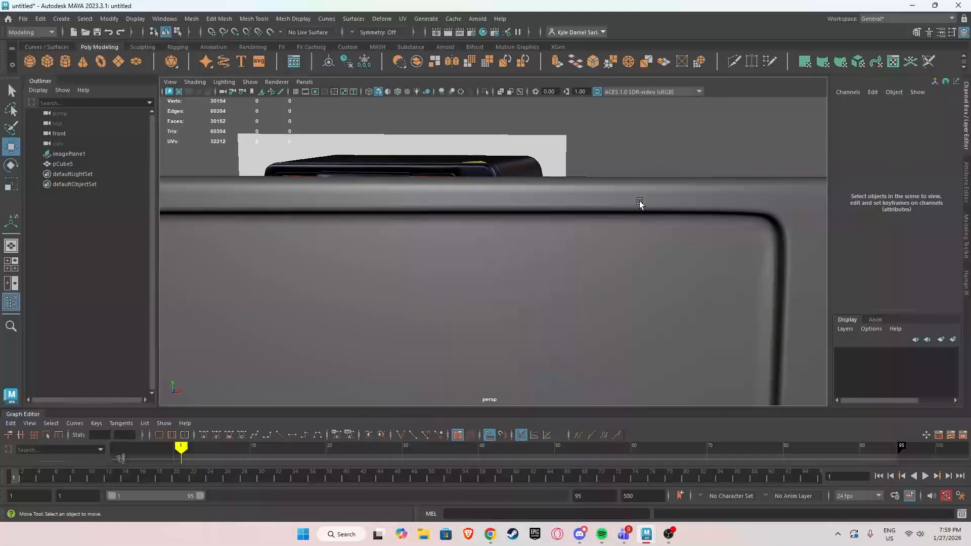
alt+drag(640, 202, 576, 249)
alt+drag(627, 227, 577, 258)
Extrude the lowest front face in the middle section of the door frame's upper strip forward to start the handle.
key(1)
right_drag(528, 233, 528, 259)
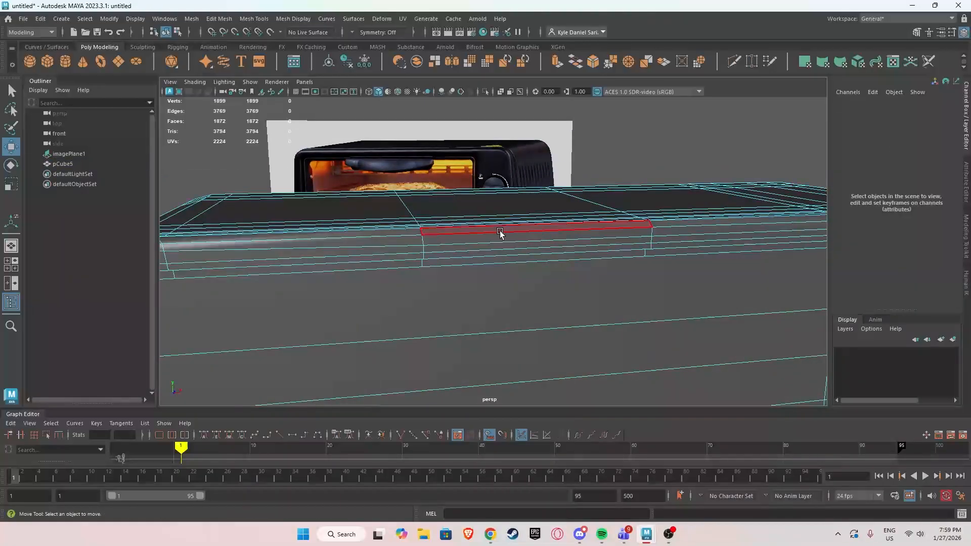
alt+drag(496, 246, 551, 205)
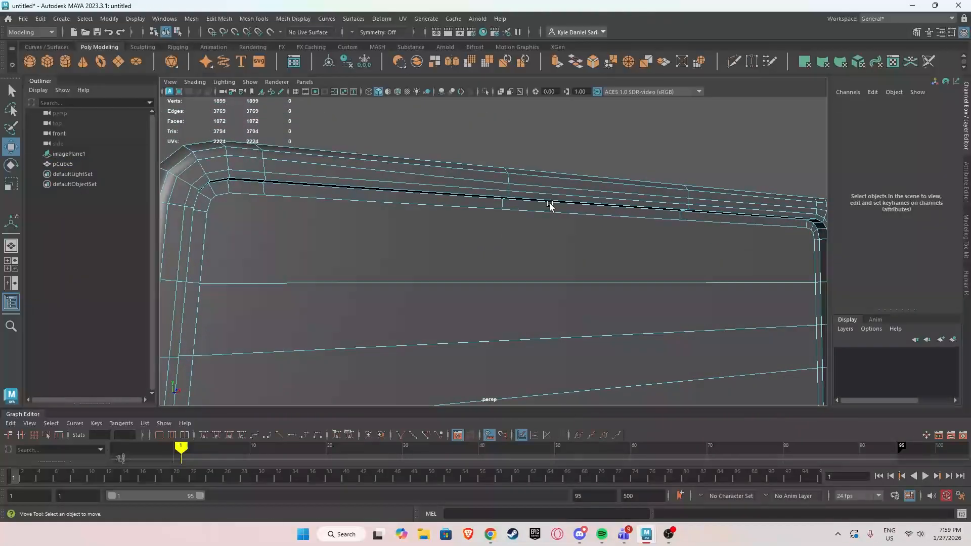
click(543, 198)
key(space)
click(390, 304)
key(space)
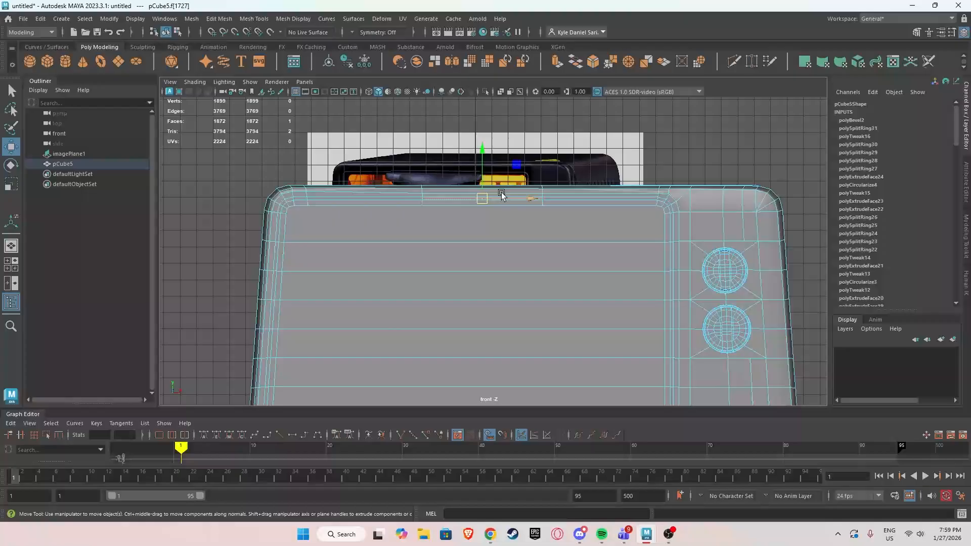
key(space)
key(space)
key(space)
key(space)
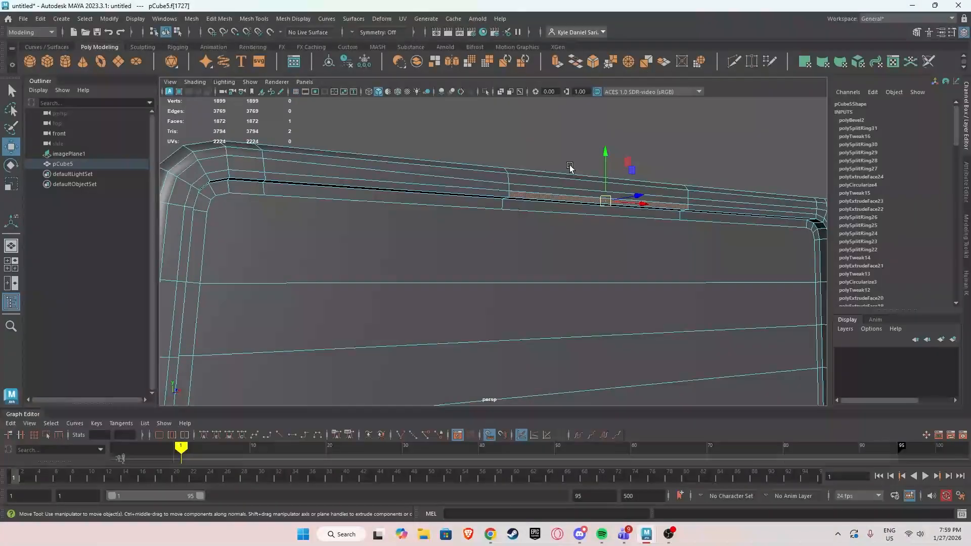
alt+drag(569, 165, 532, 214)
alt+drag(482, 141, 510, 192)
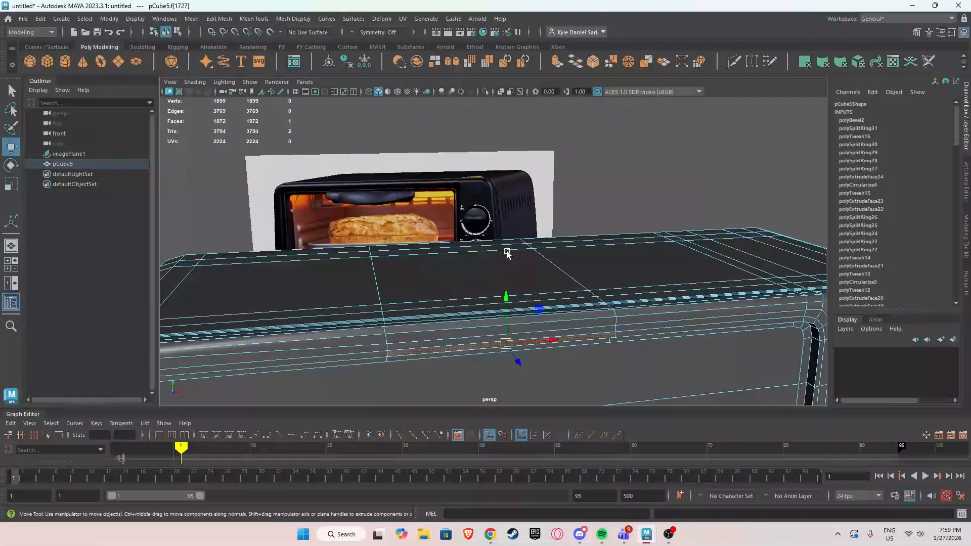
alt+drag(507, 253, 538, 278)
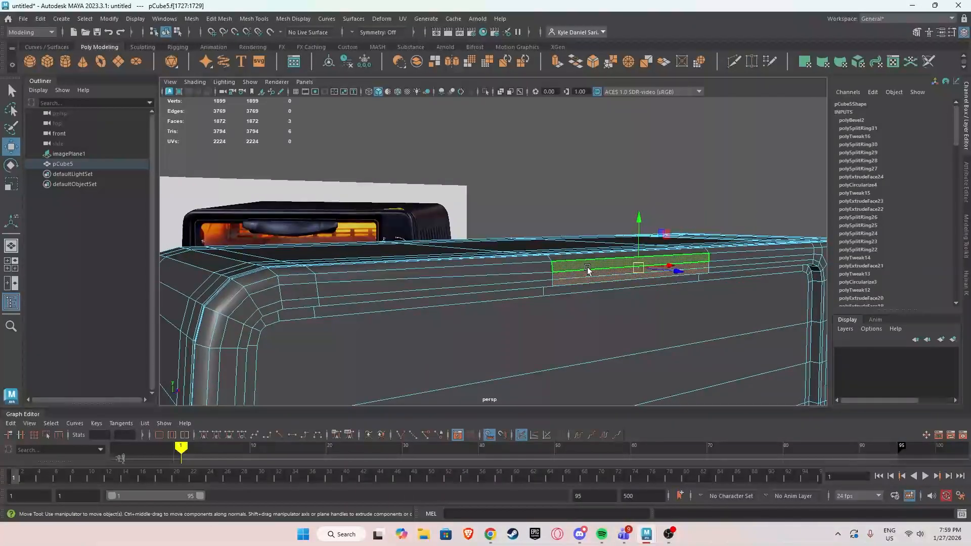
shift+drag(676, 282, 631, 278)
alt+middle_drag(628, 275, 620, 315)
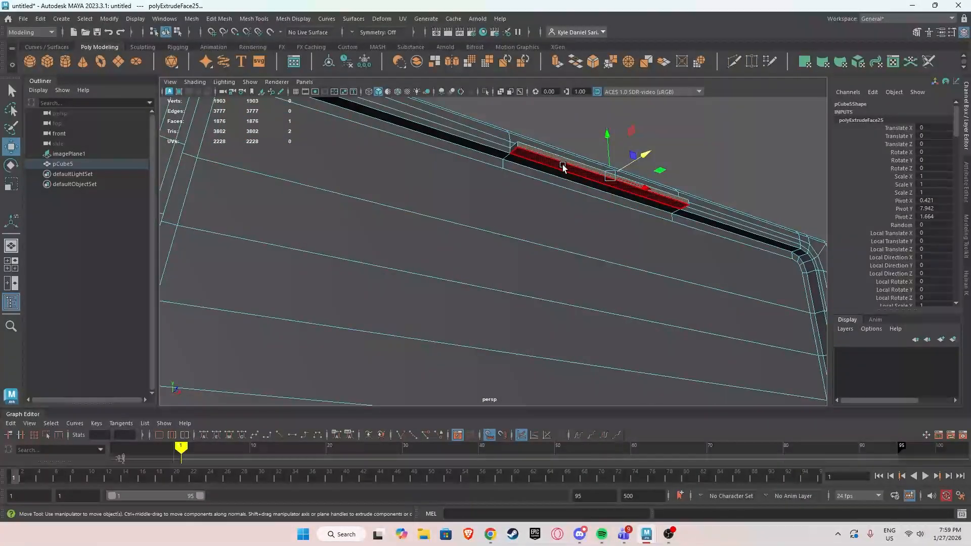
Extrude the underside of the protruding handle block downward and scale its bottom face wider.
click(607, 180)
shift+drag(606, 140, 507, 226)
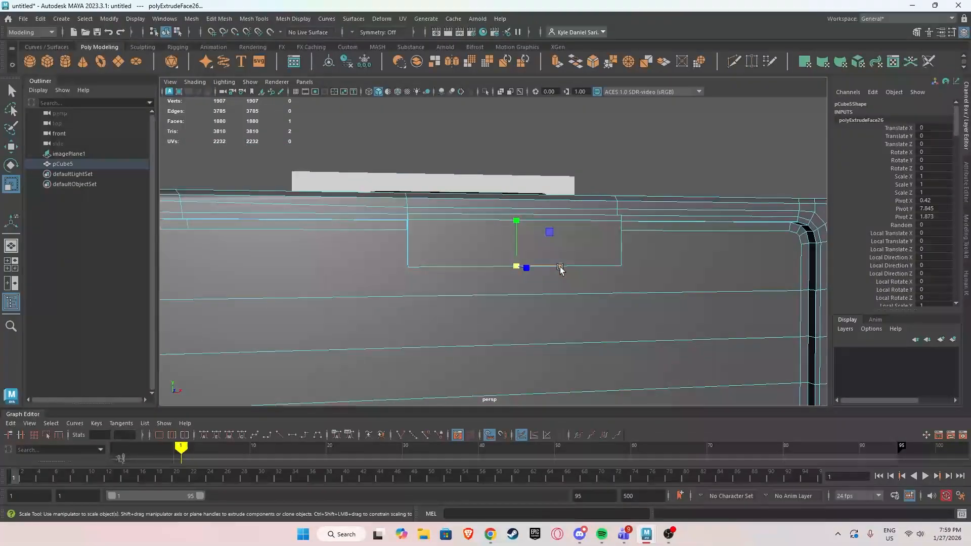
alt+drag(512, 273, 490, 274)
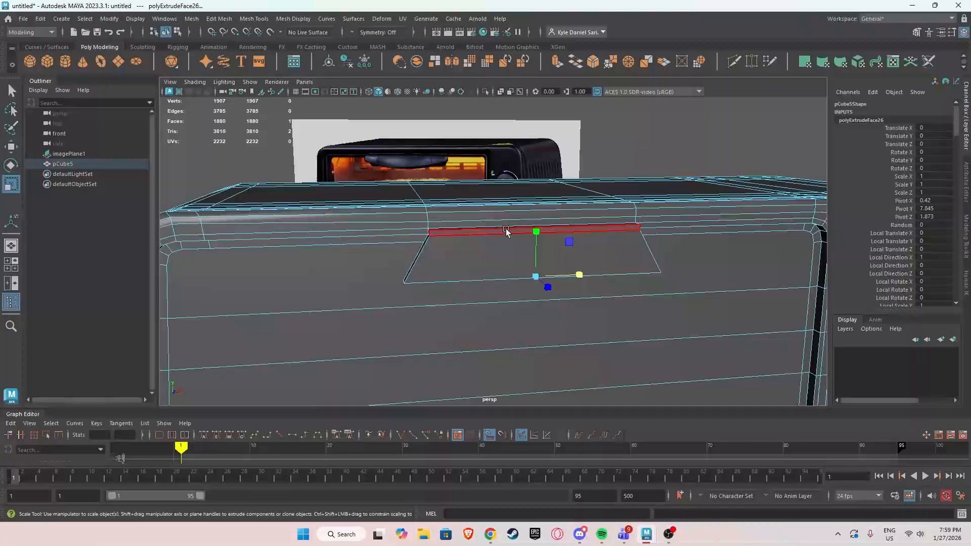
Insert a vertical edge loop through the middle of the handle and bevel it with a fraction of 0.706.
key(w)
right_drag(510, 211, 460, 240)
click(516, 205)
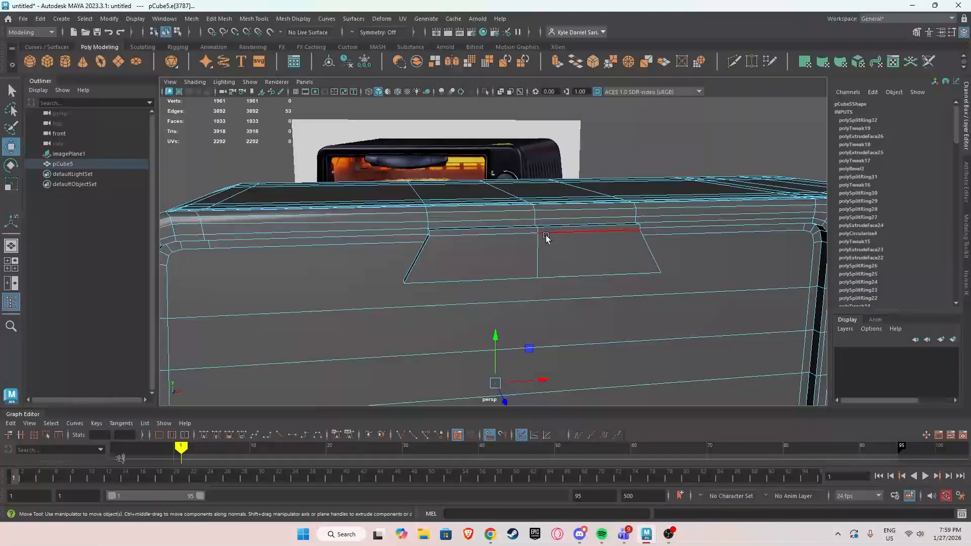
shift+right_drag(549, 223, 555, 241)
middle_drag(604, 241, 606, 242)
alt+drag(601, 243, 561, 241)
middle_drag(561, 241, 584, 240)
alt+drag(534, 244, 548, 215)
scroll(551, 207, up, 2)
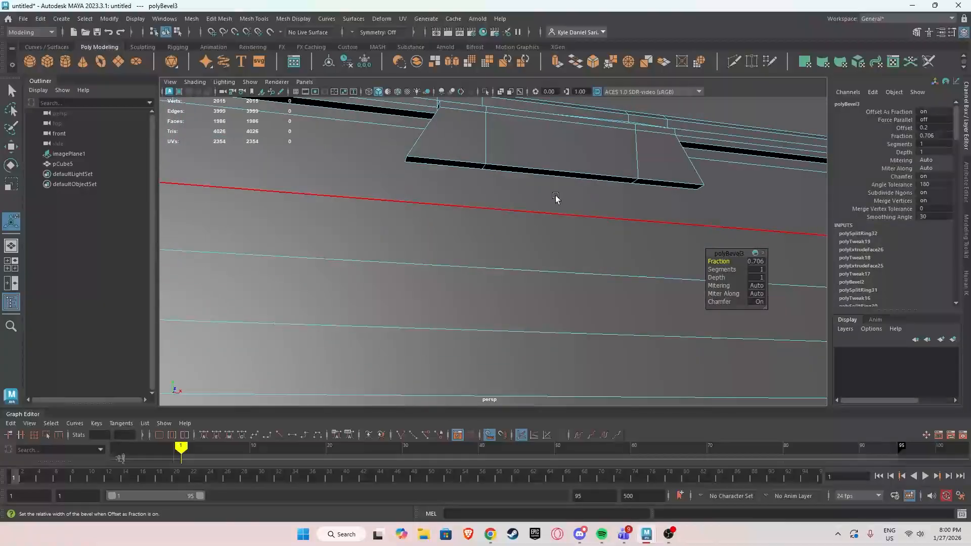
Extrude the middle face on the handle's underside downward.
key(w)
right_drag(548, 168, 548, 194)
click(540, 174)
alt+drag(539, 174, 554, 218)
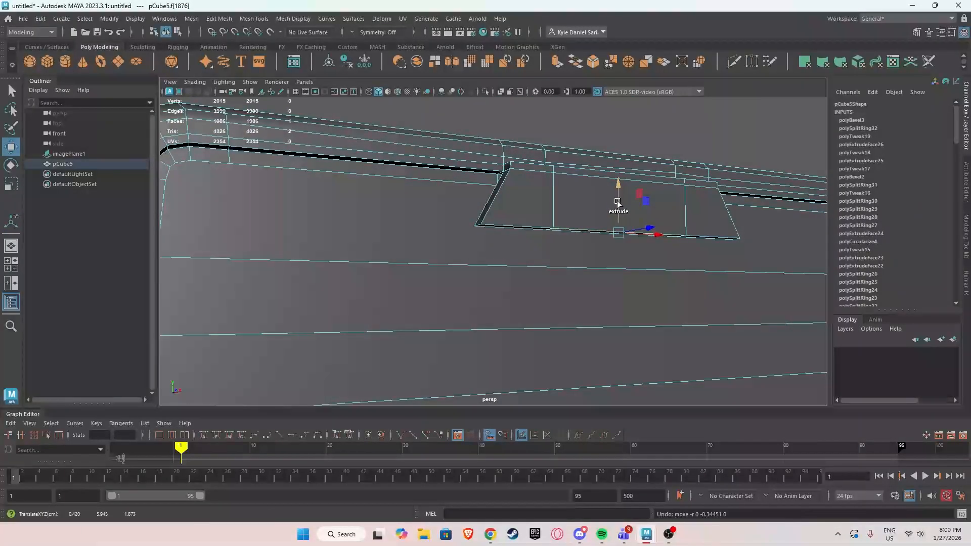
drag(618, 202, 629, 236)
Move the front faces of the handle's middle section forward so they project beyond its ends.
right_drag(629, 234, 631, 257)
click(636, 243)
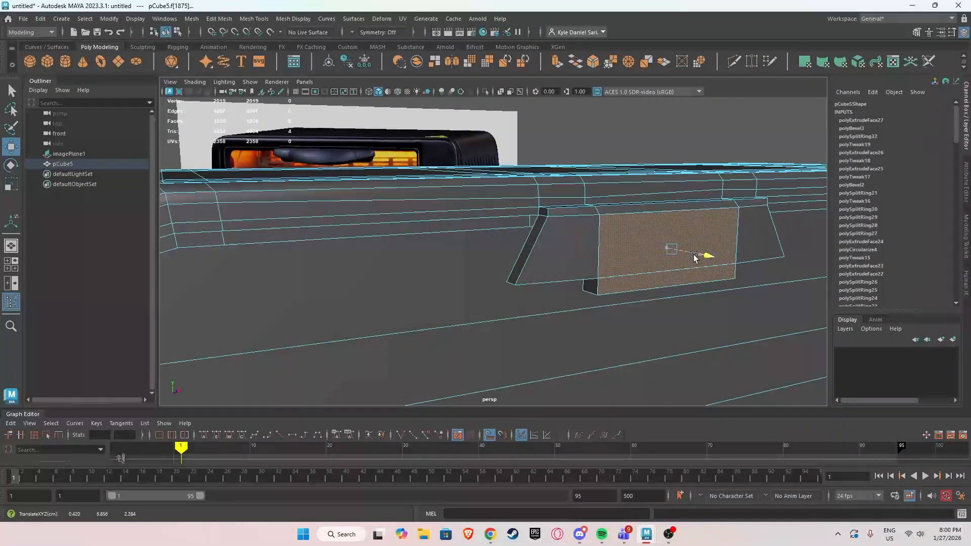
alt+drag(693, 256, 548, 265)
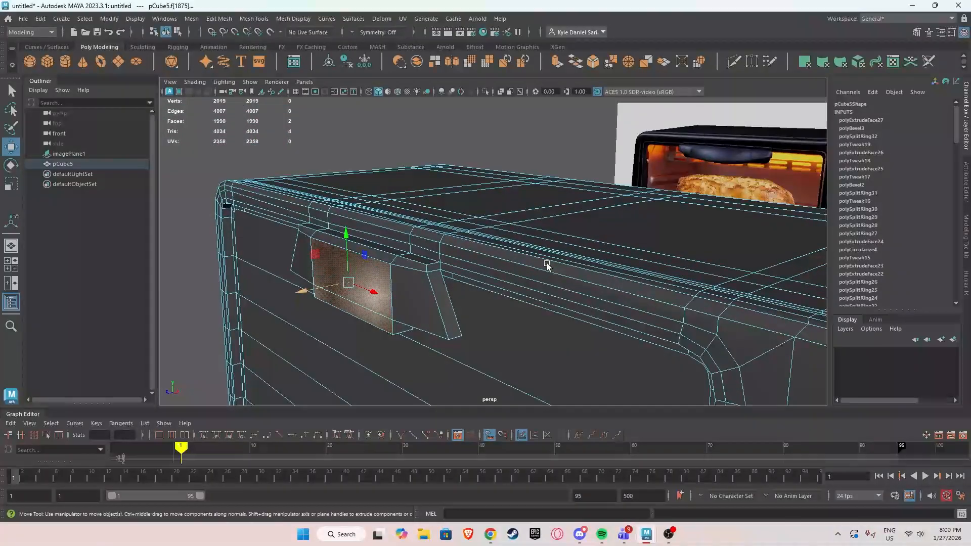
Select the side edges of the handle's lowest middle section and scale them inward to taper it.
alt+drag(327, 289, 414, 238)
alt+middle_drag(414, 239, 392, 291)
scroll(430, 253, up, 3)
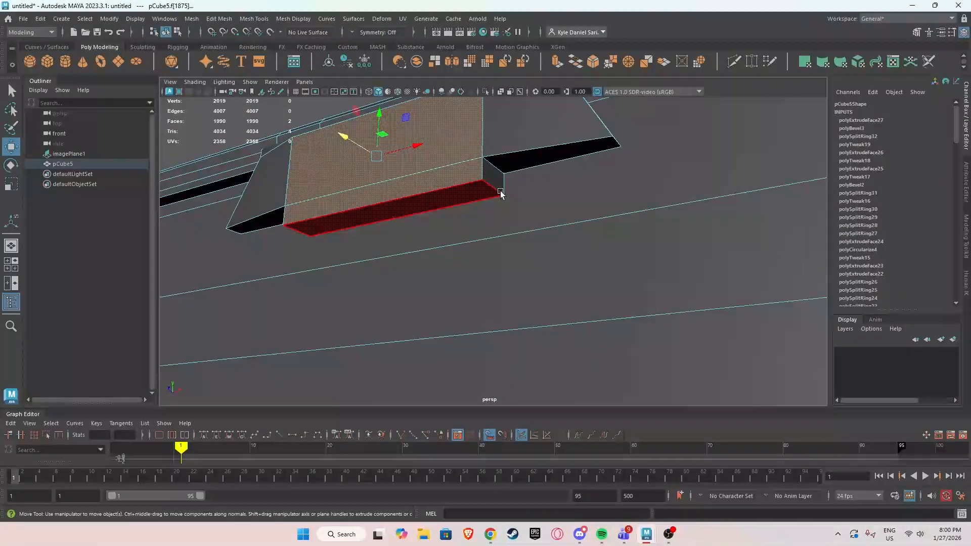
click(495, 186)
right_drag(495, 185, 494, 161)
click(495, 159)
alt+drag(418, 207, 496, 229)
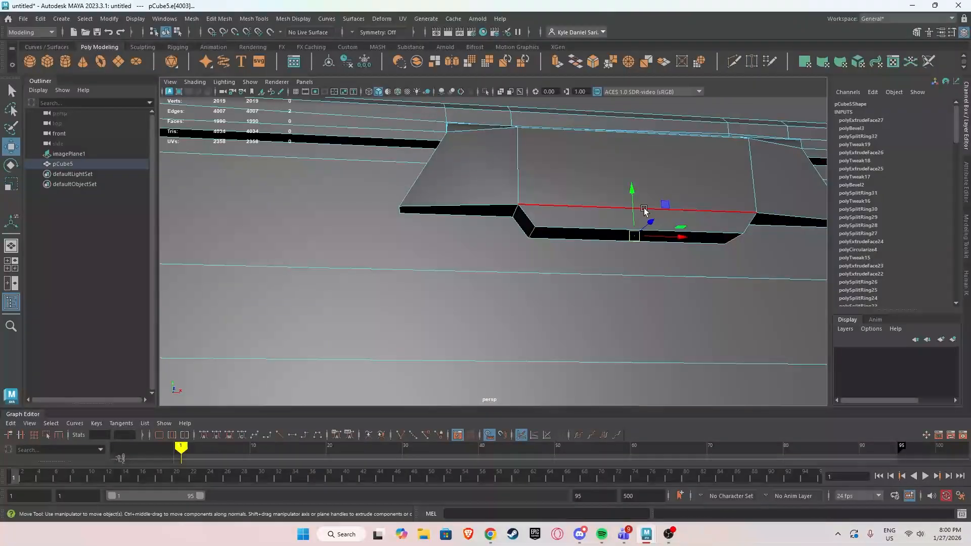
Scale the lower outer edges at both ends of the handle inward and adjust their height.
mouse_move(561, 225)
alt+mouse_down()
mouse_move(609, 239)
mouse_move(527, 262)
mouse_move(573, 236)
alt+mouse_up()
click(533, 220)
alt+drag(637, 243, 537, 254)
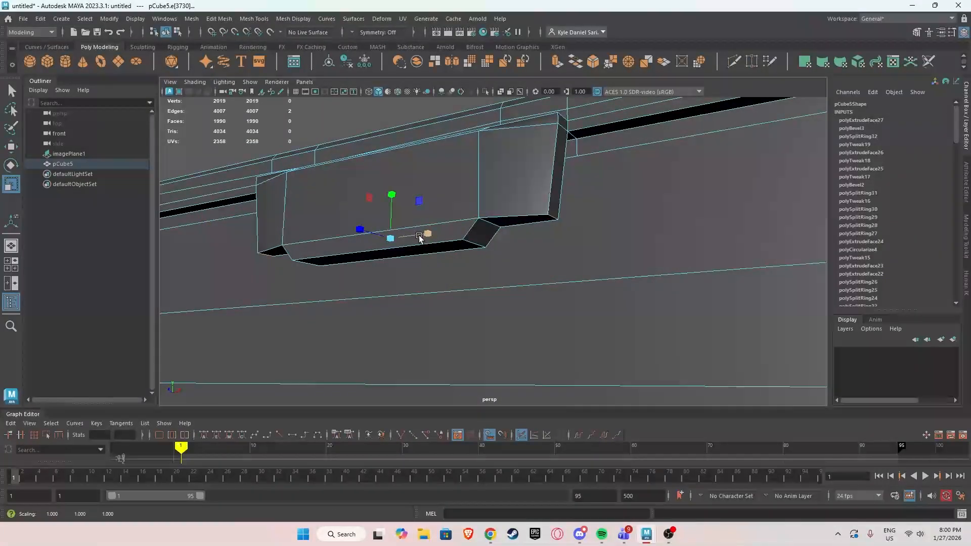
alt+drag(419, 237, 453, 250)
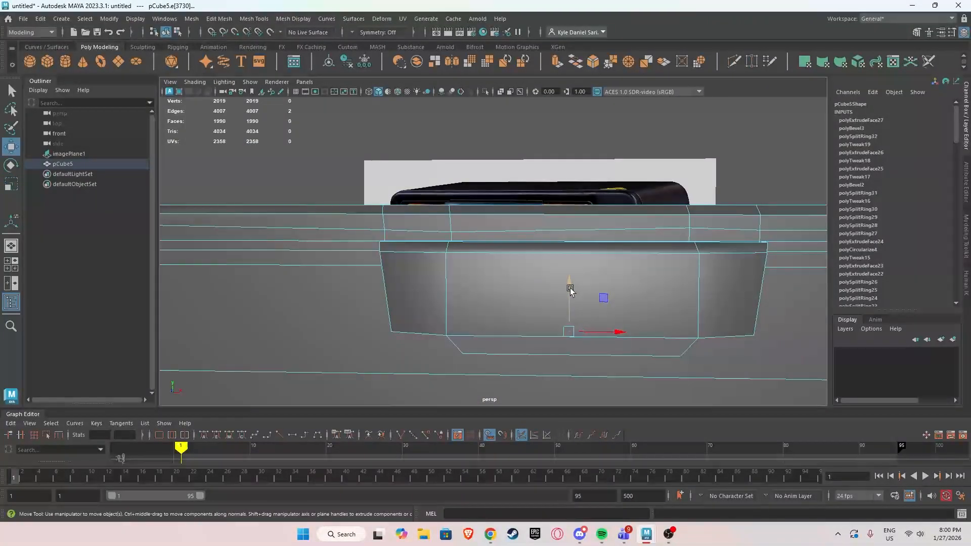
Turn on smooth preview, return to object mode and examine the rounded shape of the door handle from several angles.
key(3)
alt+drag(580, 261, 545, 287)
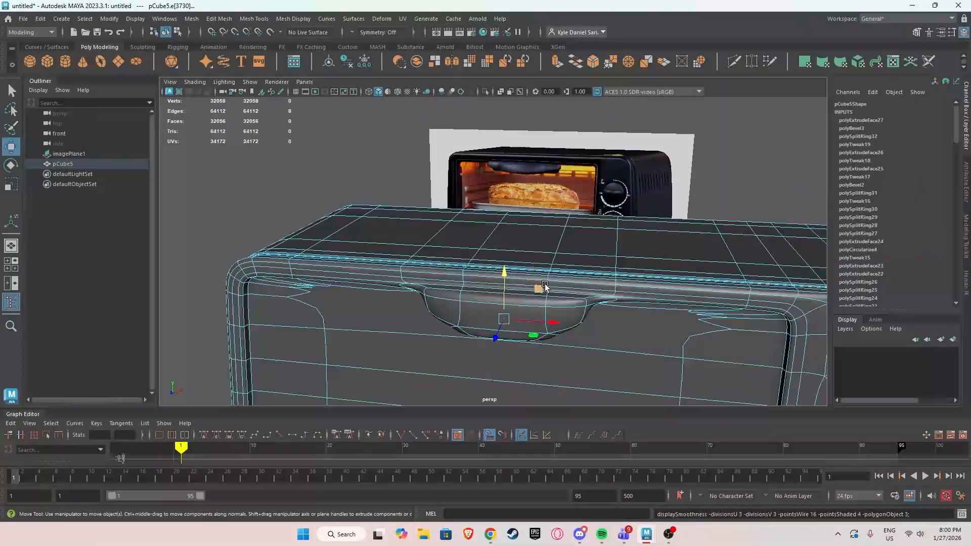
right_drag(530, 279, 574, 221)
alt+drag(573, 221, 436, 245)
alt+right_drag(435, 245, 496, 271)
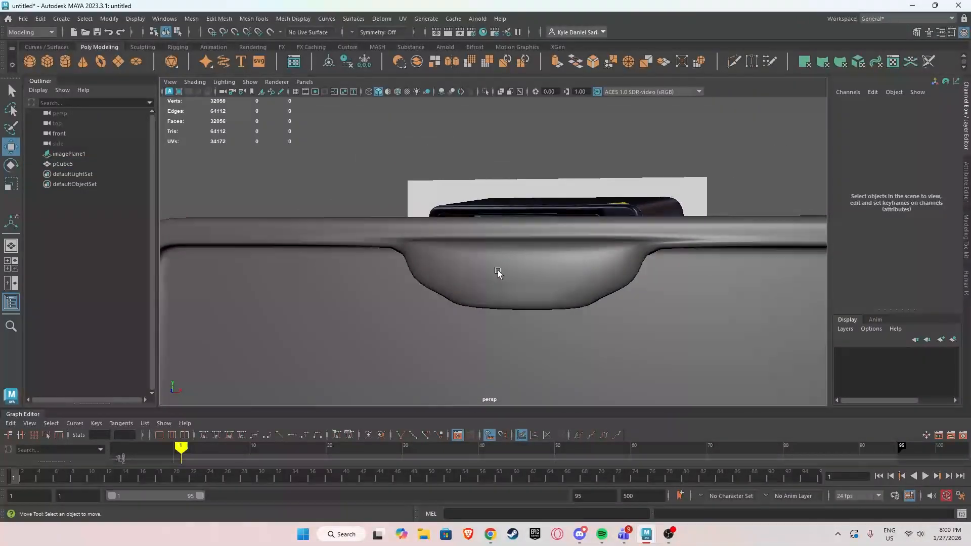
click(507, 275)
key(1)
alt+drag(508, 274, 534, 288)
alt+right_drag(535, 287, 435, 248)
key(3)
click(398, 202)
alt+drag(397, 205, 485, 284)
alt+right_drag(486, 285, 461, 283)
alt+drag(461, 283, 396, 288)
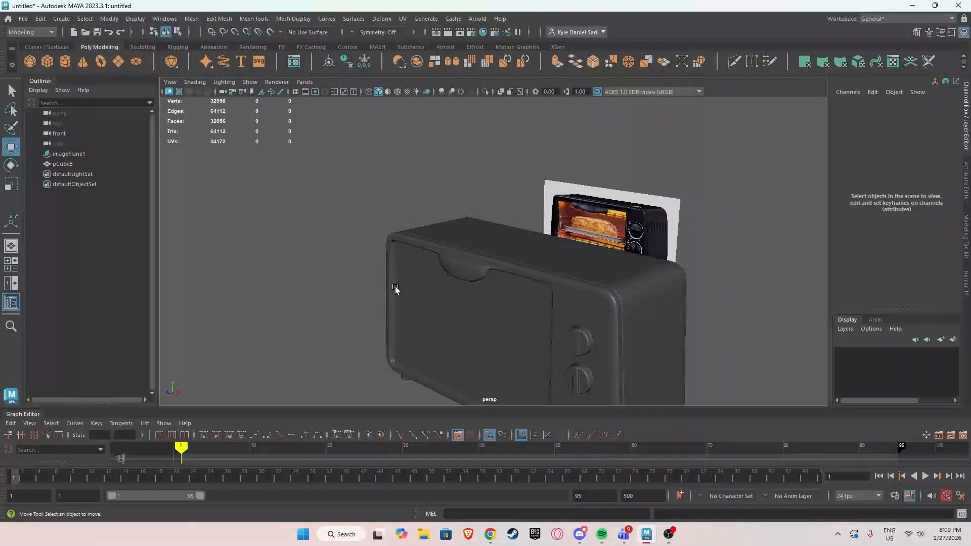
Examine the smoothed oven's overall shape from several angles and compare it with the reference photo.
alt+right_drag(396, 289, 454, 259)
alt+drag(453, 258, 462, 261)
alt+drag(408, 265, 384, 286)
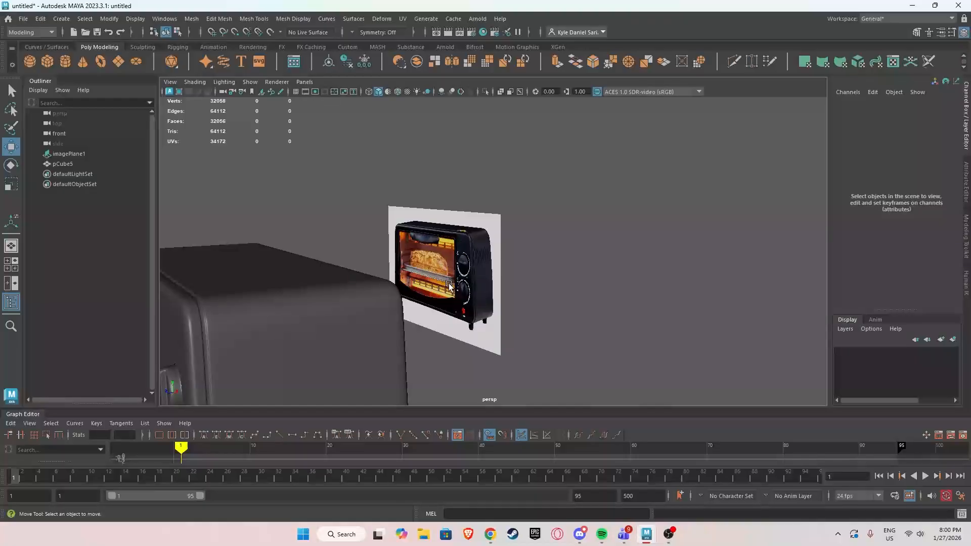
alt+drag(449, 286, 407, 209)
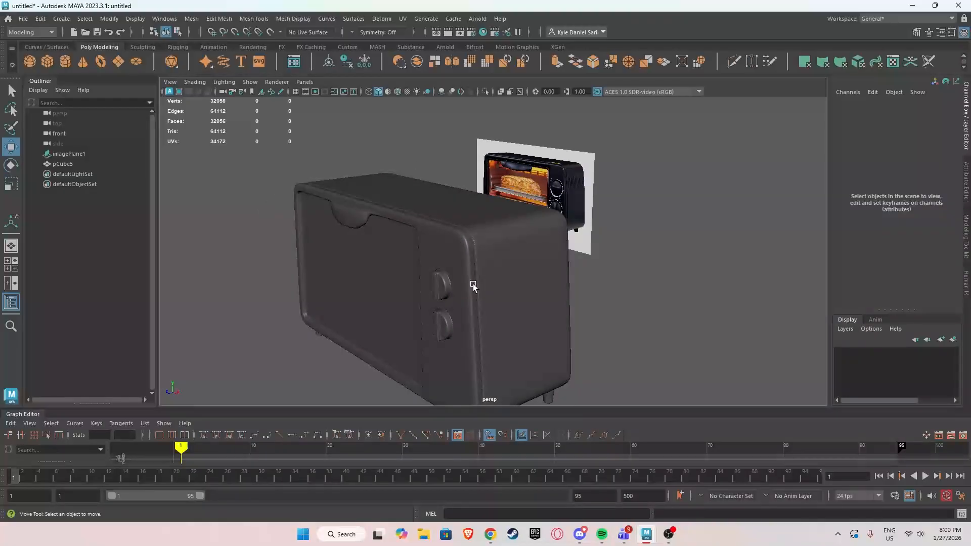
alt+drag(472, 283, 373, 253)
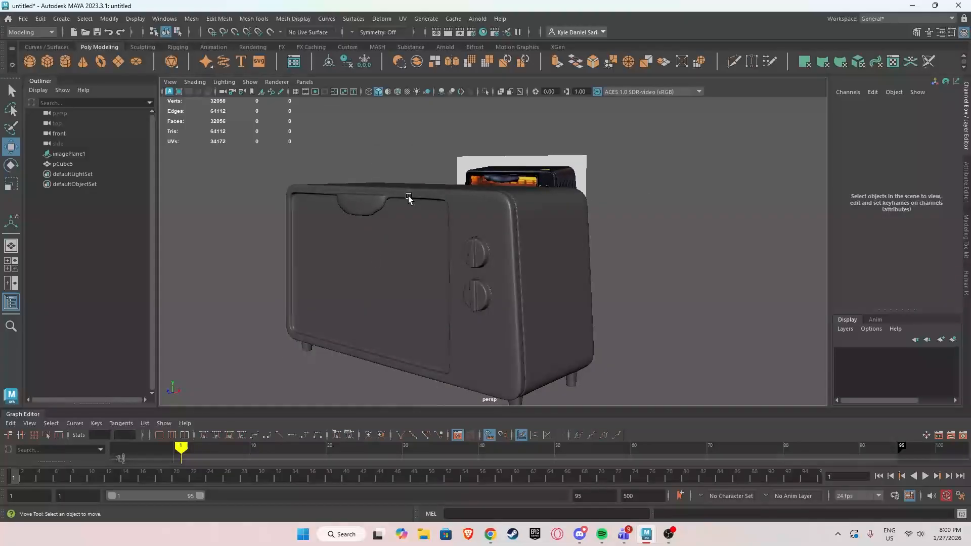
alt+drag(409, 198, 404, 243)
click(494, 262)
click(311, 171)
alt+drag(311, 171, 349, 247)
click(459, 249)
key(1)
key(3)
Assign a new Standard Surface material to the whole oven.
alt+drag(314, 195, 475, 219)
click(293, 180)
click(475, 219)
right_drag(474, 218, 475, 261)
right_drag(472, 475, 472, 474)
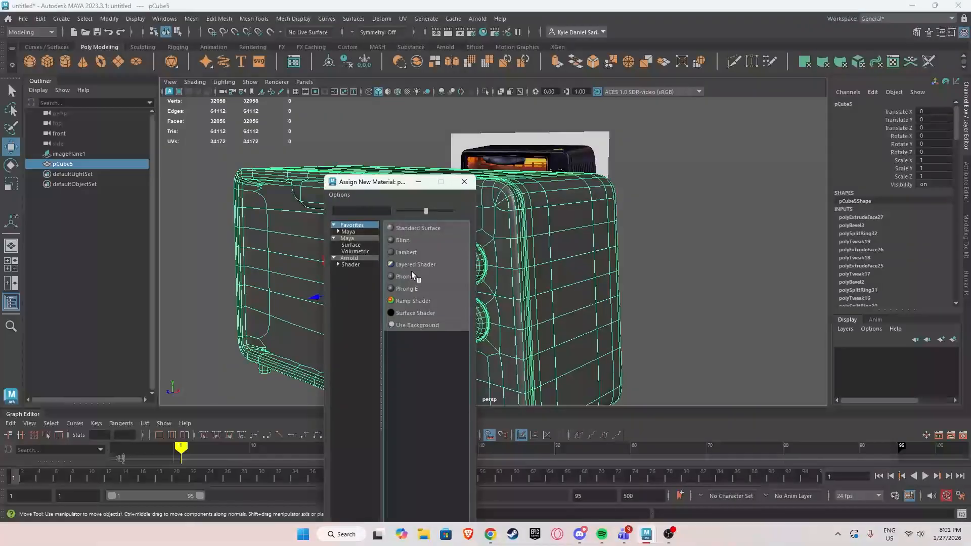
click(413, 227)
Open the attributes of the oven's material, change its base color to dark grey and deselect the oven.
right_drag(400, 233, 398, 363)
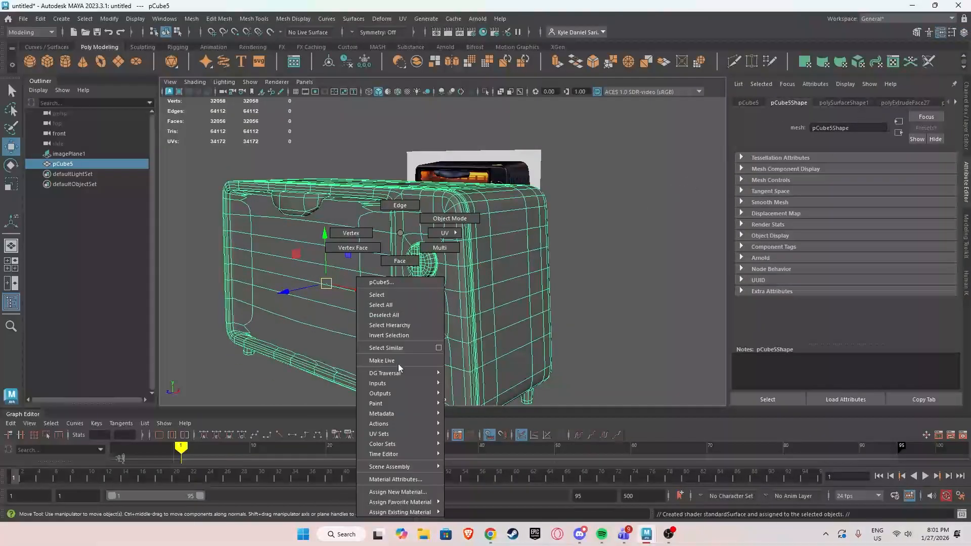
right_drag(388, 482, 388, 481)
drag(869, 228, 896, 228)
click(593, 197)
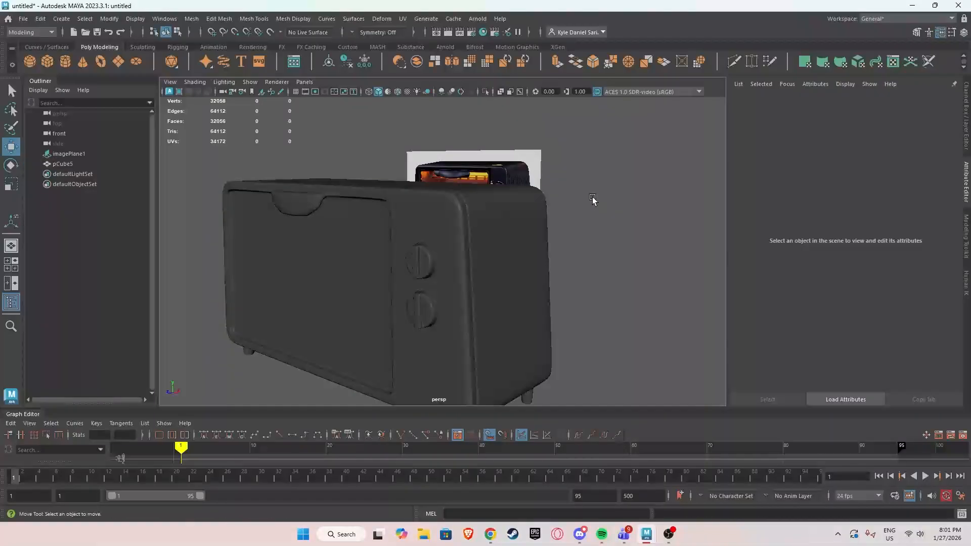
Turn off the oven's smooth preview and select all faces of the front door panel, including its thin border faces.
alt+drag(593, 196, 595, 237)
click(452, 244)
key(1)
alt+drag(389, 263, 404, 211)
right_drag(403, 210, 404, 237)
scroll(299, 179, up, 5)
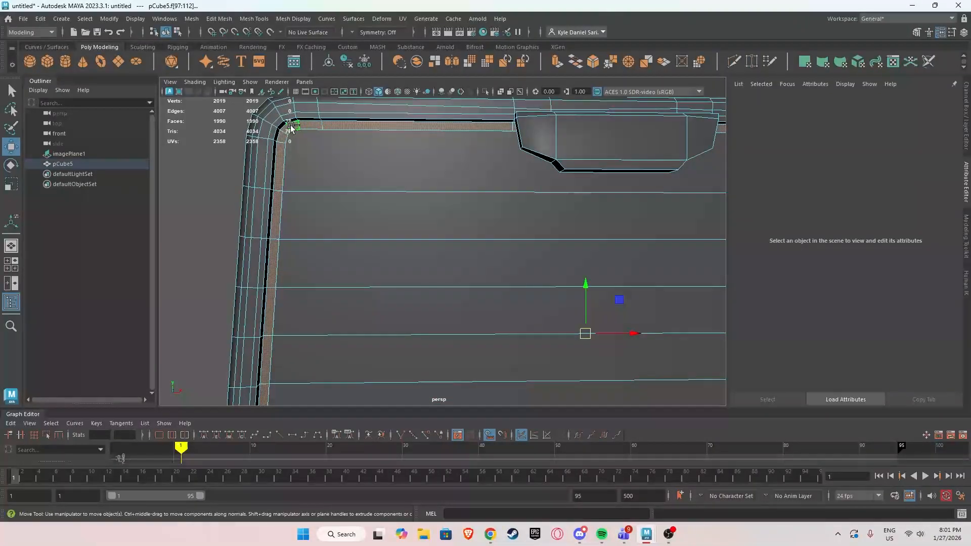
scroll(458, 226, down, 5)
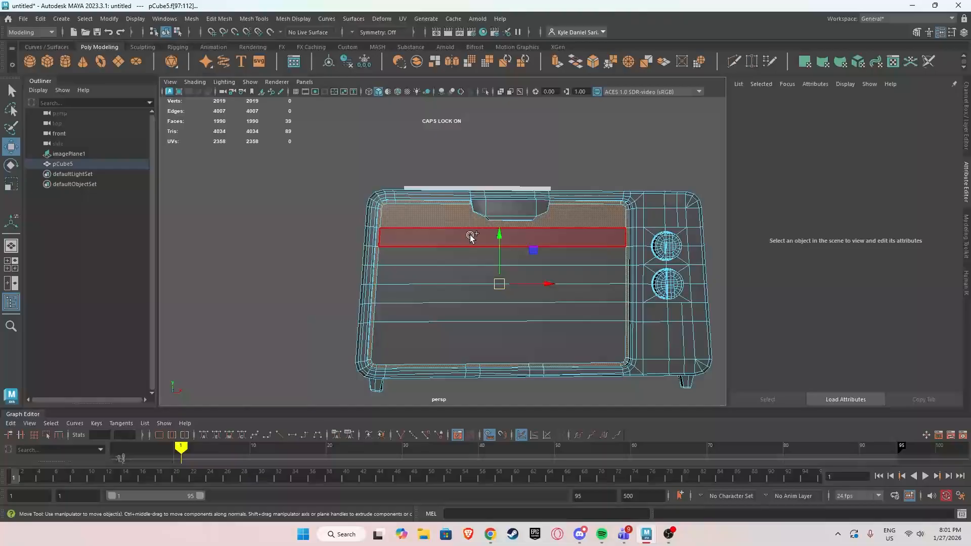
mouse_move(469, 318)
shift+mouse_down()
mouse_move(459, 340)
mouse_move(408, 278)
shift+mouse_up()
scroll(455, 253, up, 4)
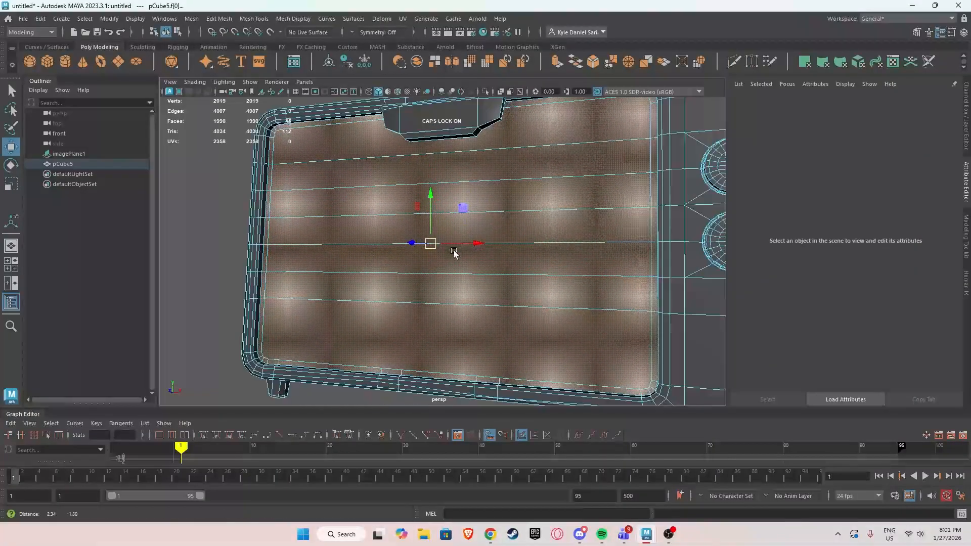
alt+drag(455, 253, 427, 246)
Assign a new Standard Surface material to the selected door panel faces.
right_drag(422, 214, 441, 375)
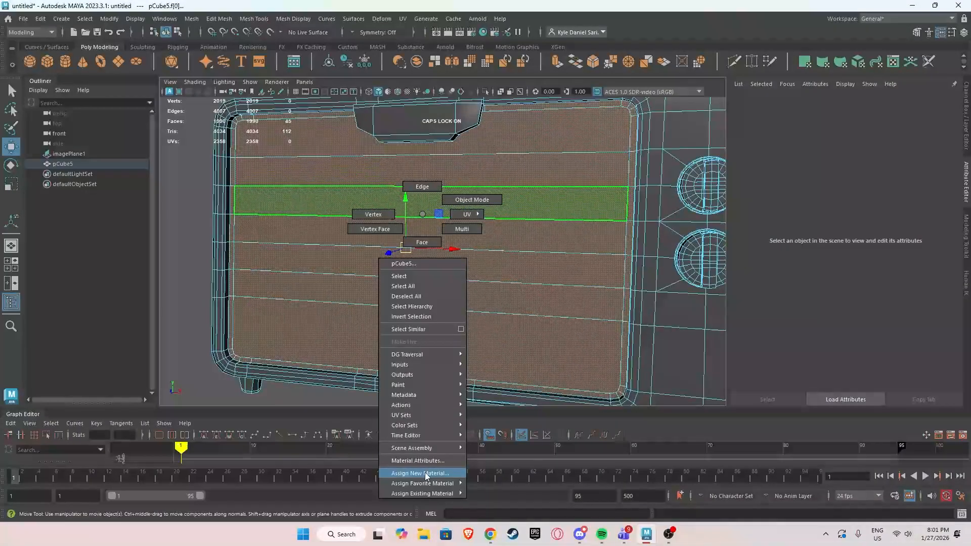
right_drag(426, 476, 426, 475)
click(405, 229)
scroll(506, 253, down, 3)
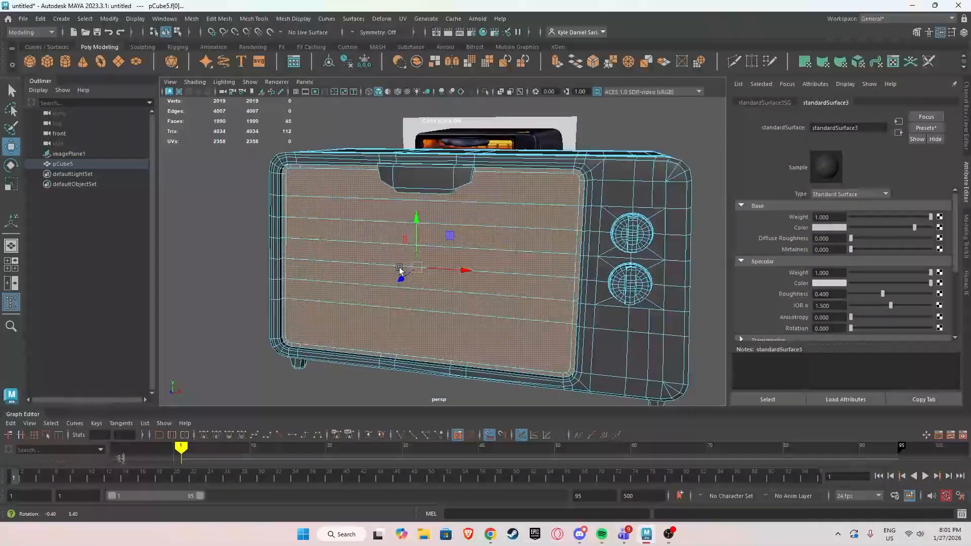
scroll(515, 253, up, 5)
scroll(515, 253, down, 5)
mouse_move(399, 256)
alt+mouse_down()
mouse_move(366, 263)
mouse_move(393, 255)
alt+mouse_up()
alt+drag(462, 207, 452, 227)
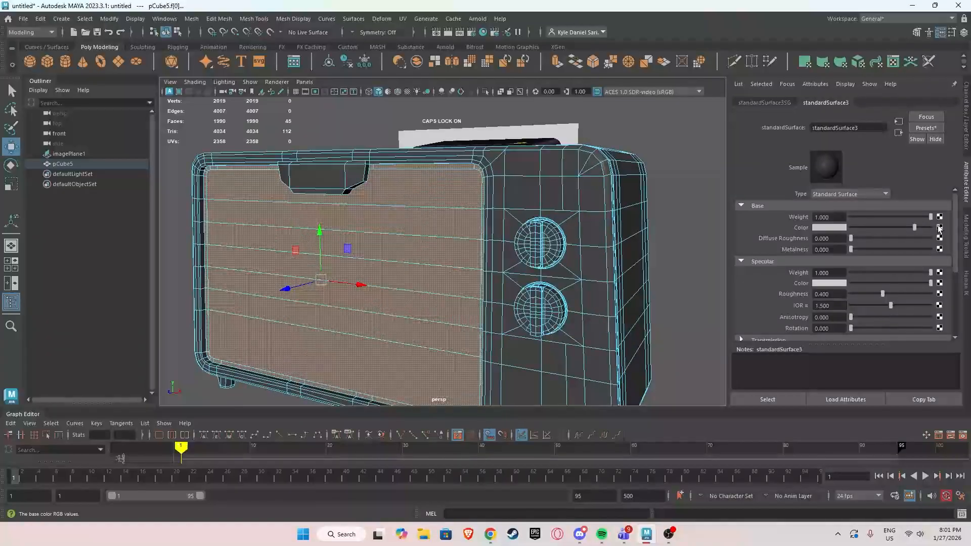
Connect a File texture to the door material's base color and load toaster.jpg from the Pictures folder.
click(939, 227)
click(411, 265)
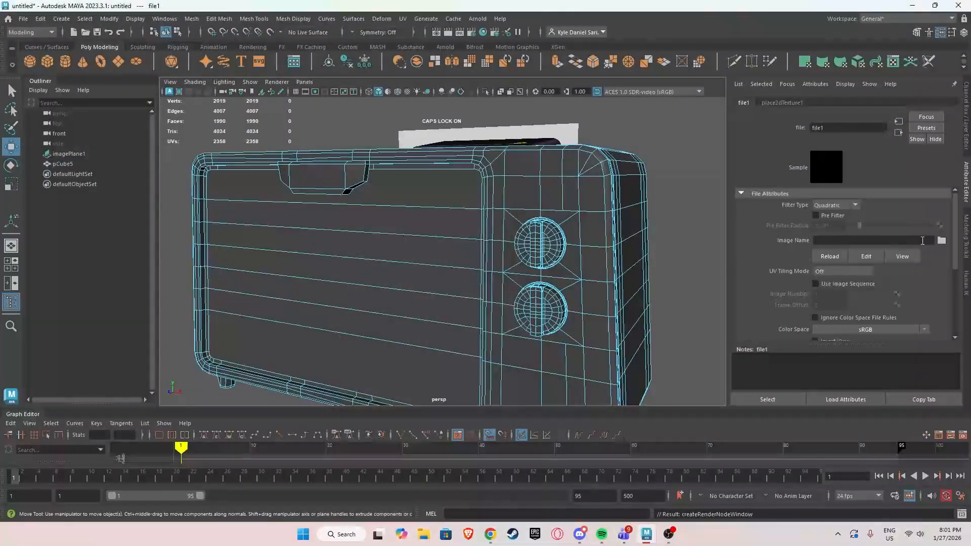
click(941, 241)
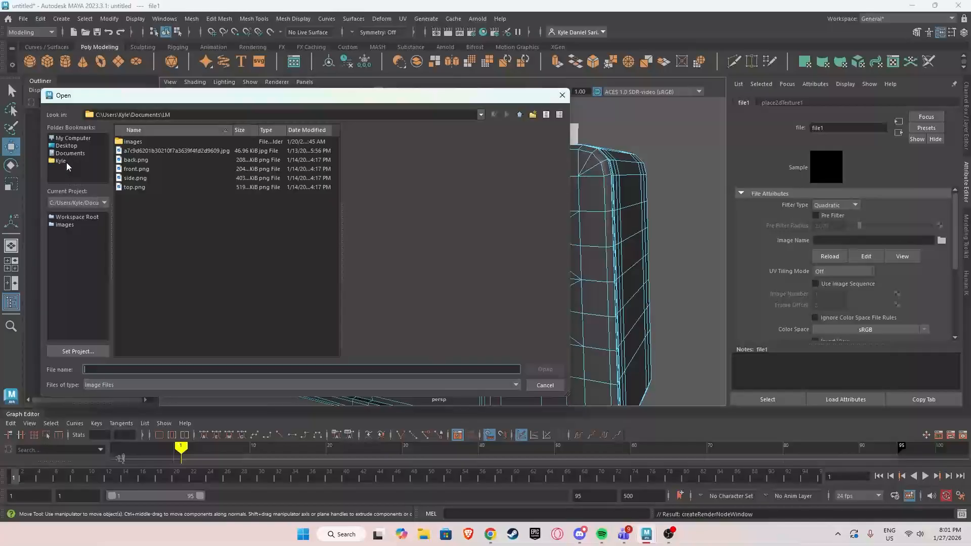
click(65, 162)
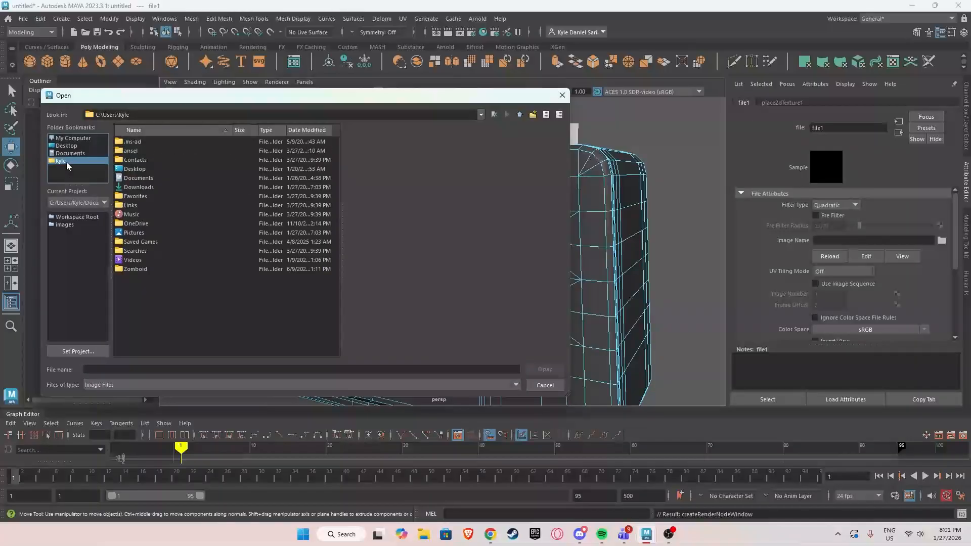
double_click(135, 233)
scroll(151, 248, down, 1)
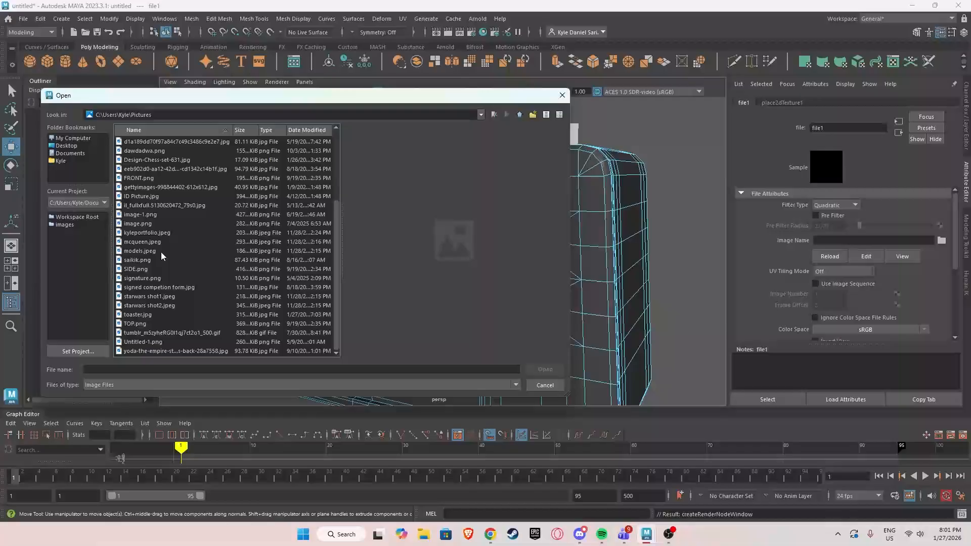
click(146, 315)
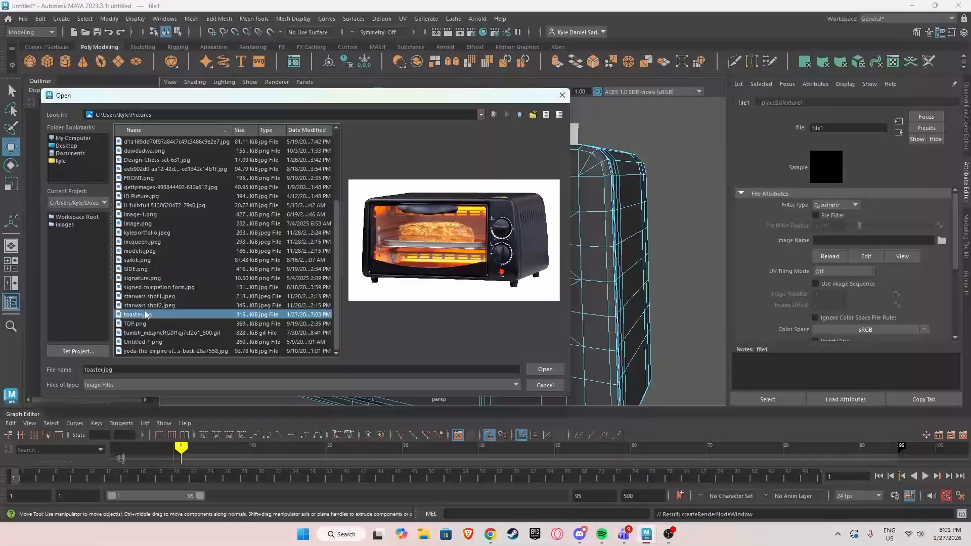
click(544, 370)
Turn on textured display and check how the image maps onto the door panel.
scroll(583, 201, down, 2)
click(499, 212)
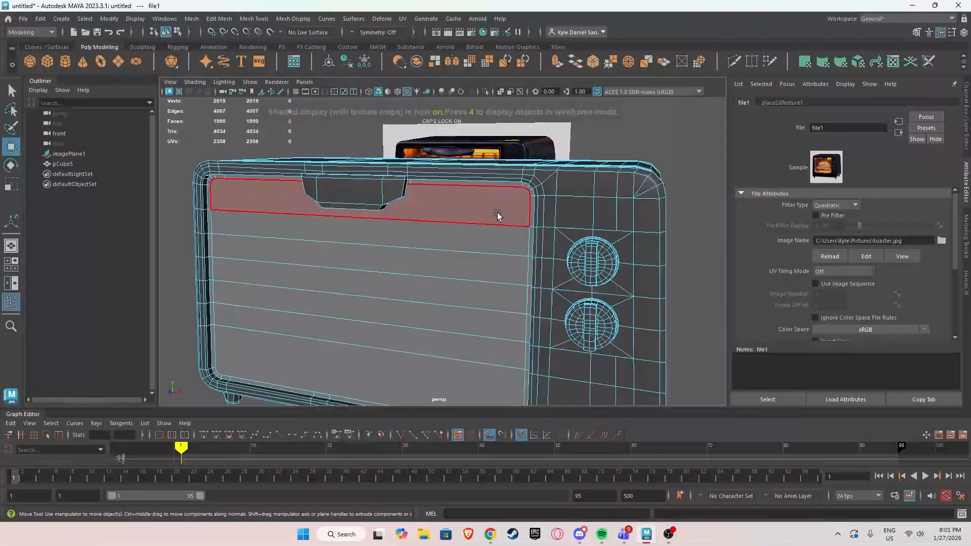
scroll(470, 238, down, 3)
key(6)
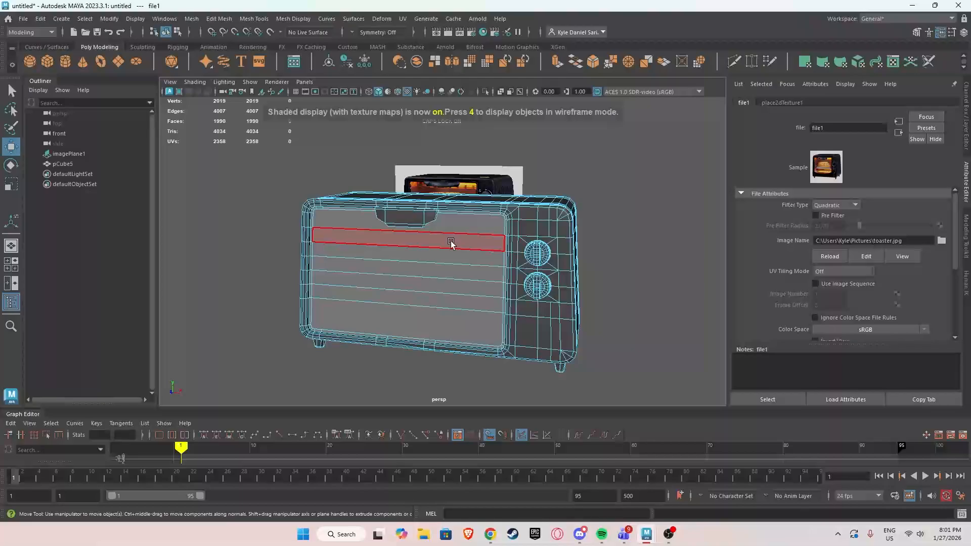
key(6)
alt+drag(448, 234, 456, 225)
scroll(463, 222, up, 3)
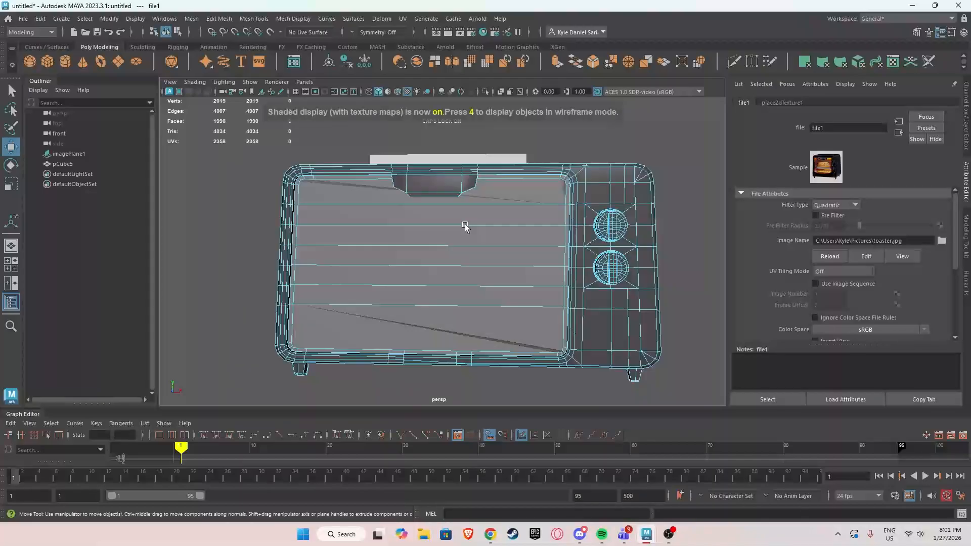
Select all faces of the door panel again, including its border faces, undoing the accidental selection of the whole mesh.
right_drag(470, 218, 475, 234)
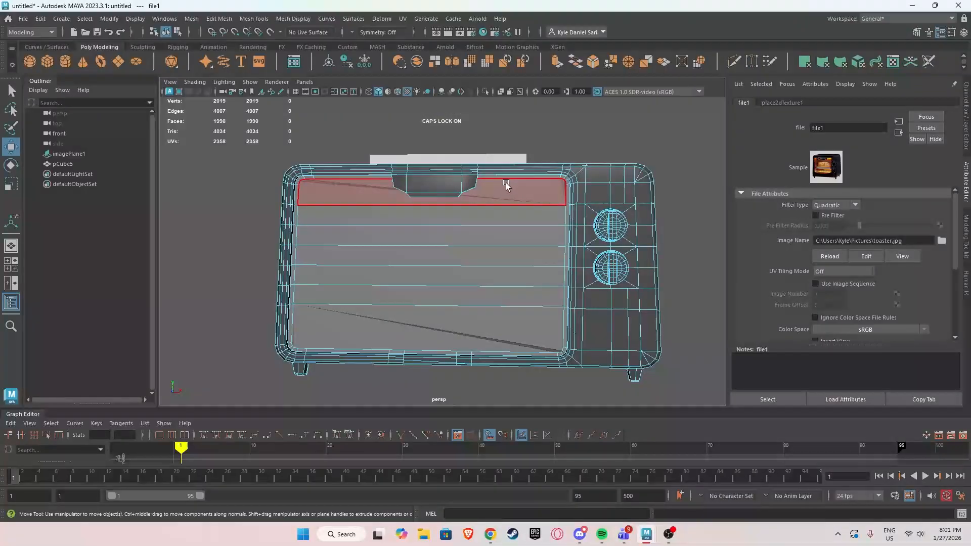
click(533, 178)
scroll(554, 224, up, 5)
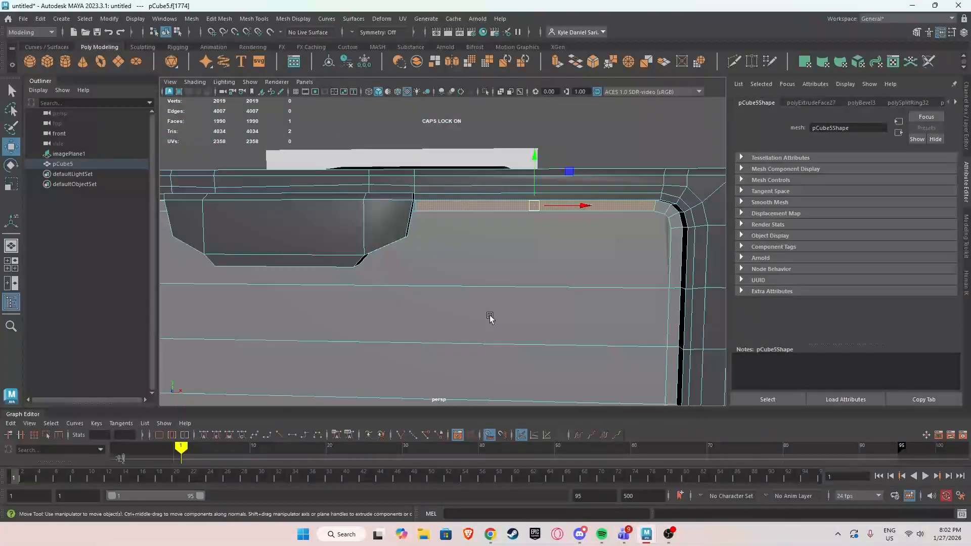
alt+middle_drag(555, 273, 548, 274)
scroll(506, 267, down, 8)
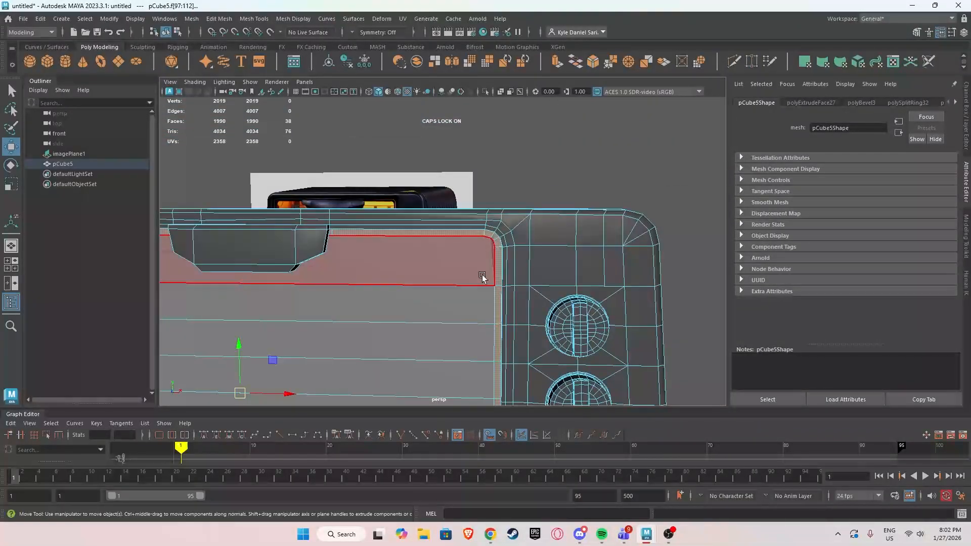
shift+click(503, 208)
shift+double_click(504, 337)
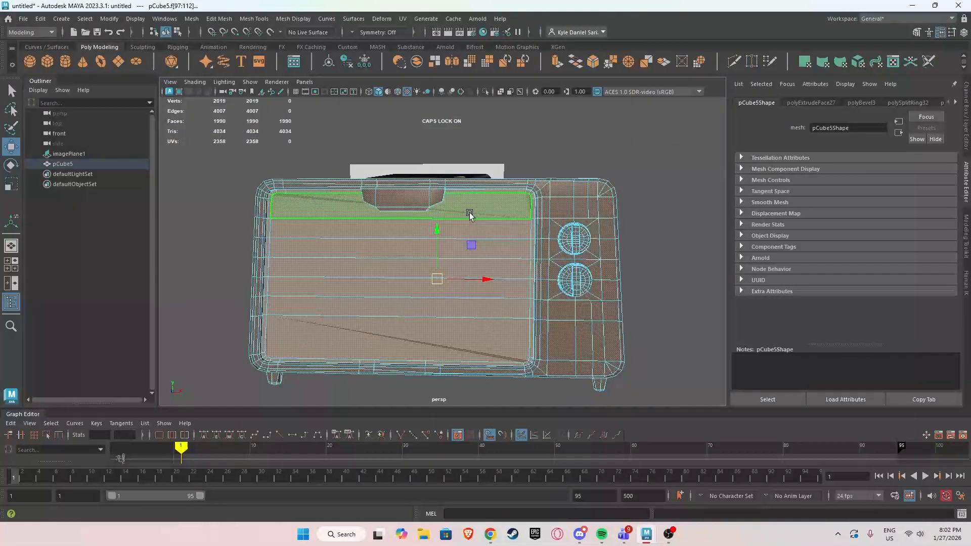
key(ctrl+z)
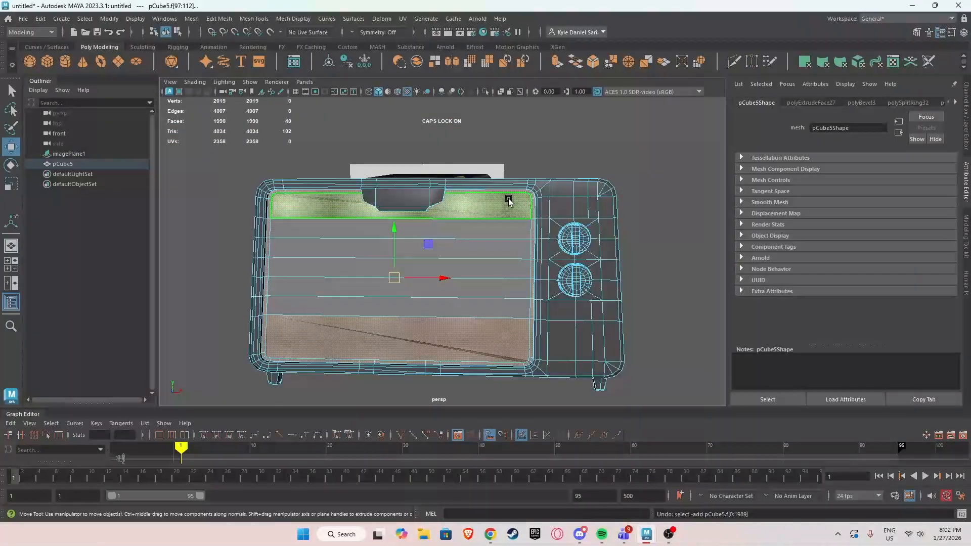
shift+click(495, 302)
Open the UV Editor for the door faces and move its window aside so the model remains visible.
click(403, 18)
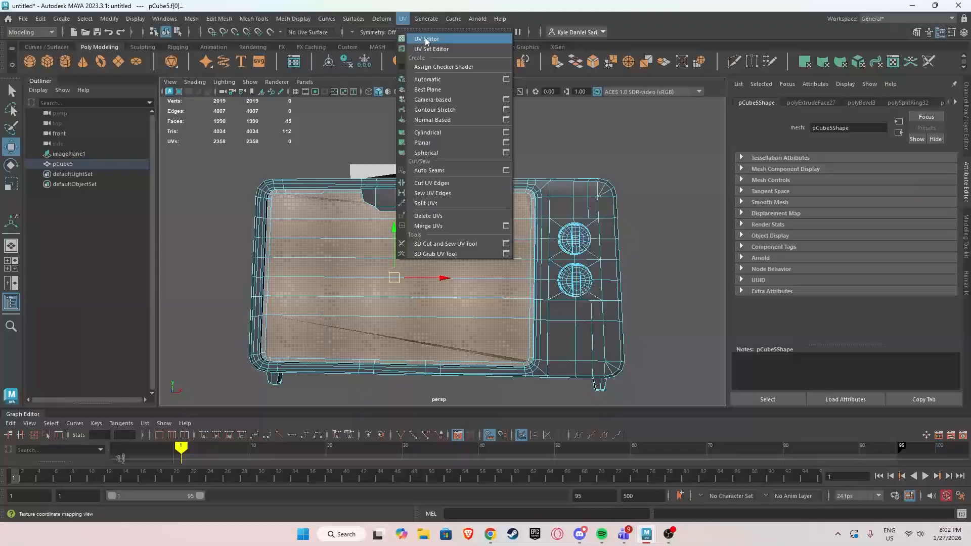
click(426, 38)
scroll(378, 237, up, 3)
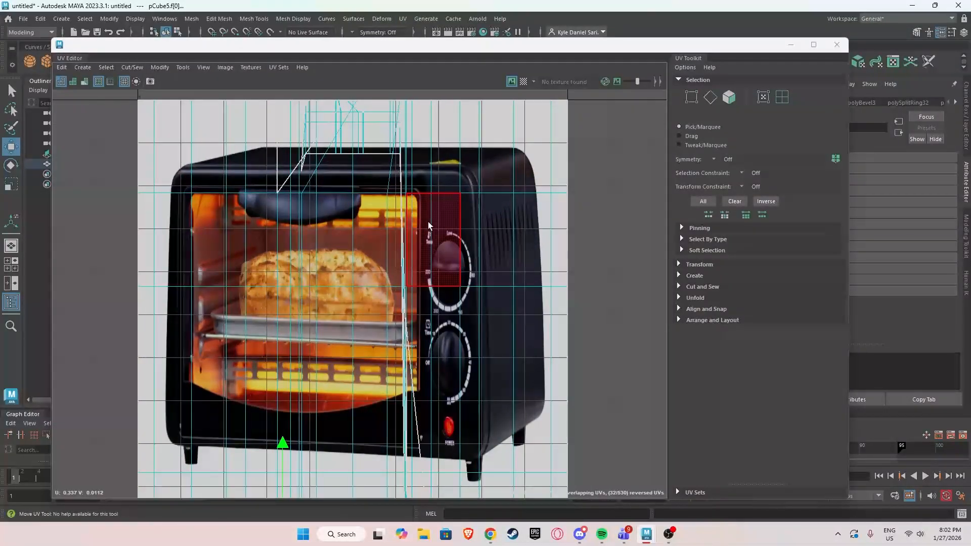
right_click(411, 258)
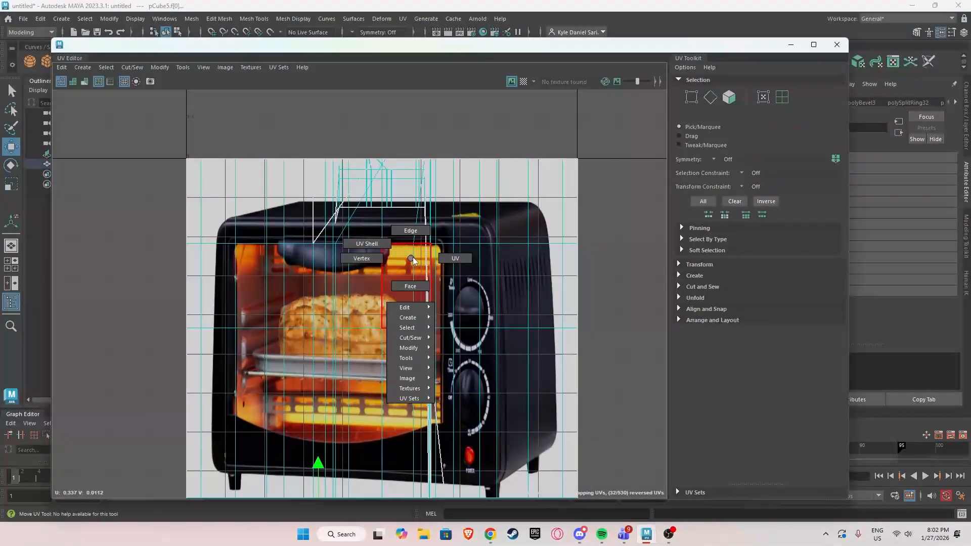
right_drag(412, 257, 420, 161)
drag(422, 63, 774, 114)
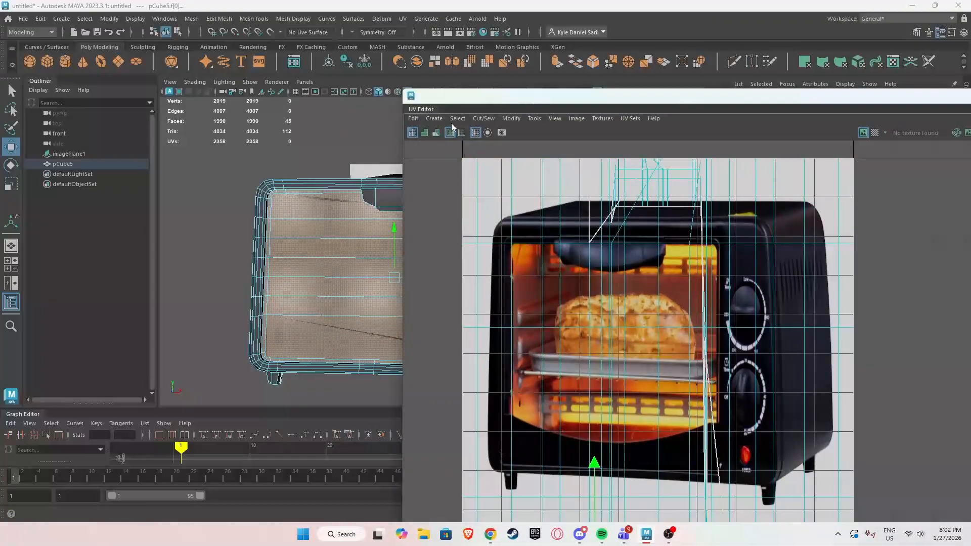
Switch to the front view and create a camera-based UV projection for the selected door faces.
click(434, 119)
click(325, 217)
key(space)
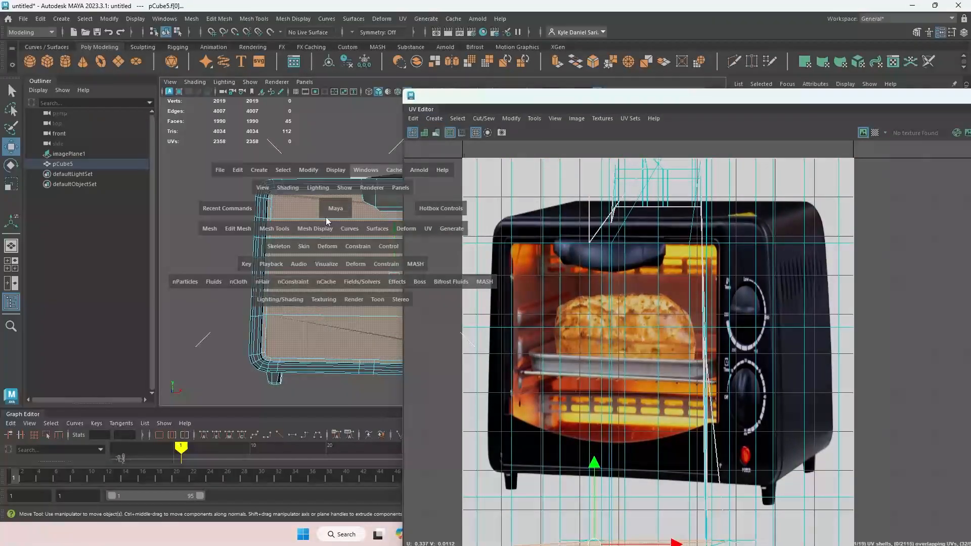
key(space)
alt+middle_drag(350, 272, 284, 212)
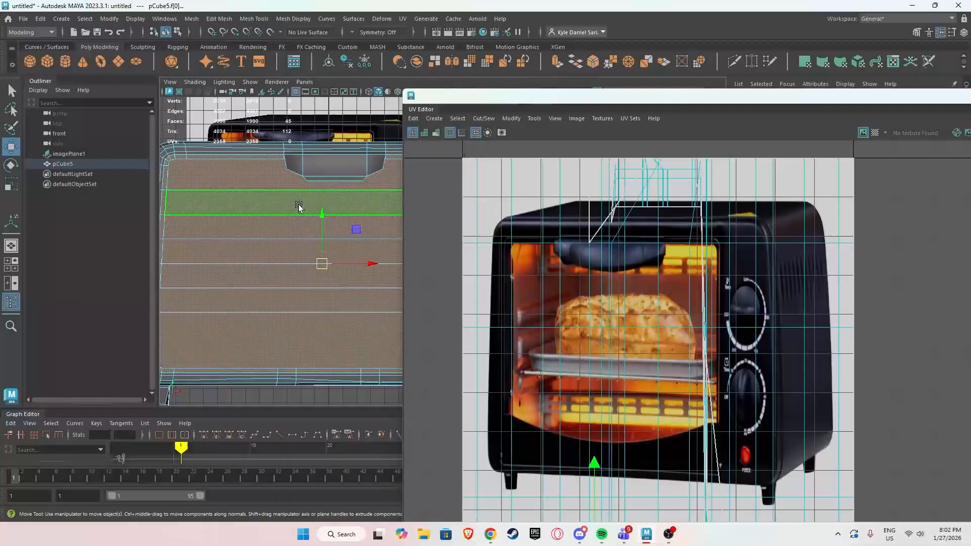
scroll(329, 187, down, 2)
click(434, 119)
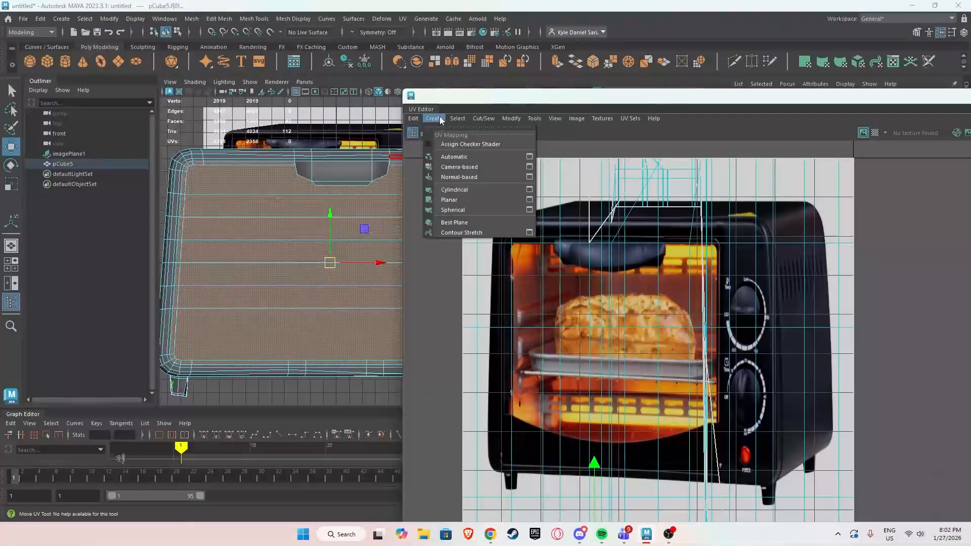
click(460, 168)
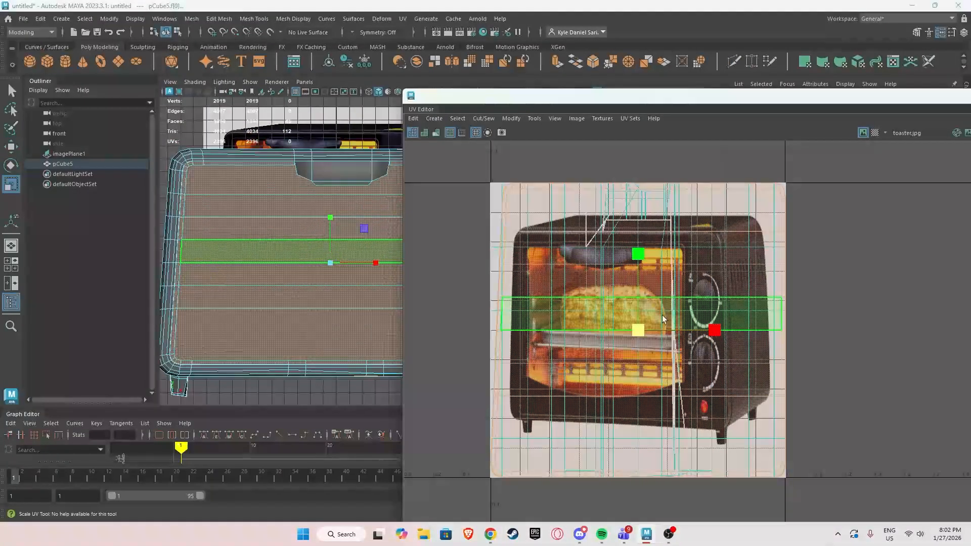
Scale the door's UV shell down evenly, shift it over the oven window in the image and return to the perspective view.
drag(637, 329, 606, 323)
key(w)
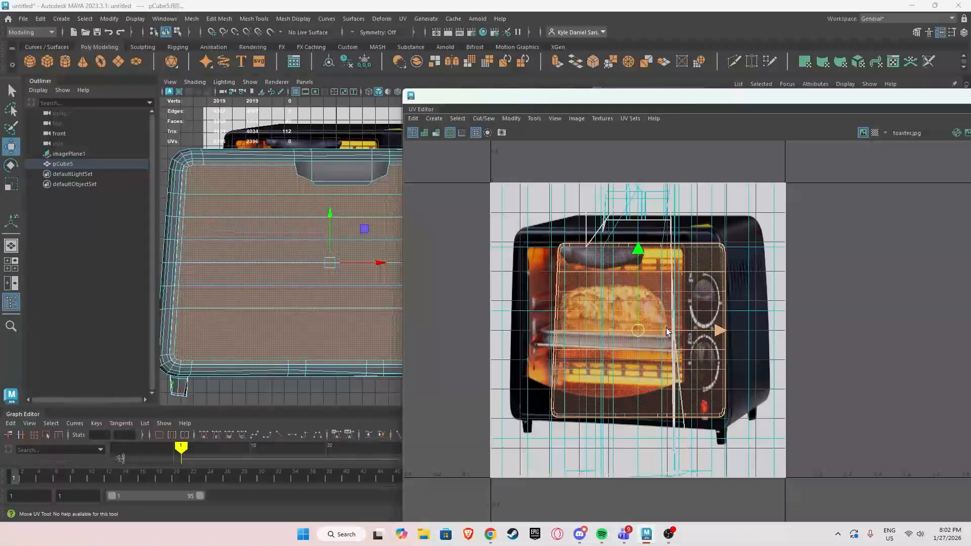
drag(666, 328, 642, 325)
alt+drag(372, 233, 382, 223)
drag(626, 99, 691, 150)
key(space)
key(space)
alt+middle_drag(738, 313, 713, 292)
Fine-tune the door UV shell's height and position so it frames the glowing oven window in the image.
key(r)
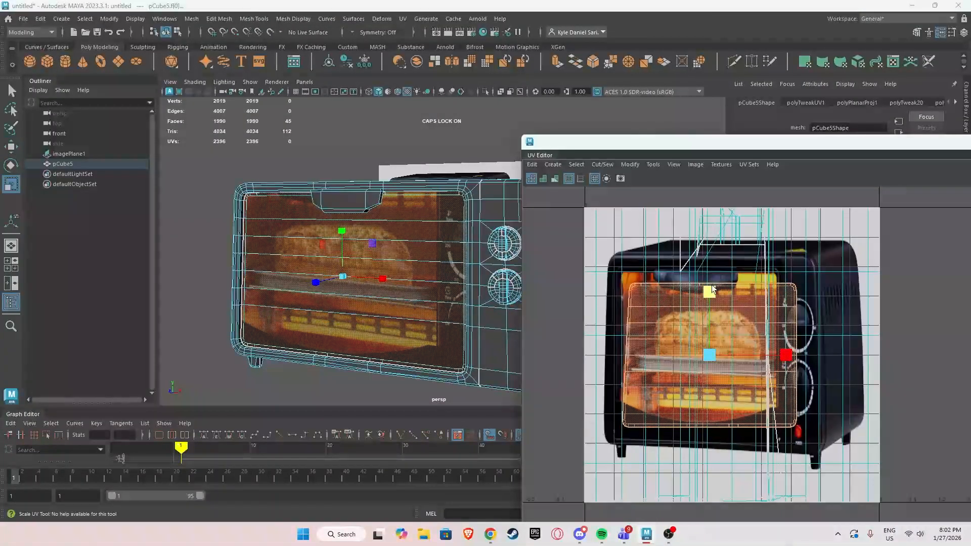
drag(712, 291, 712, 280)
key(r)
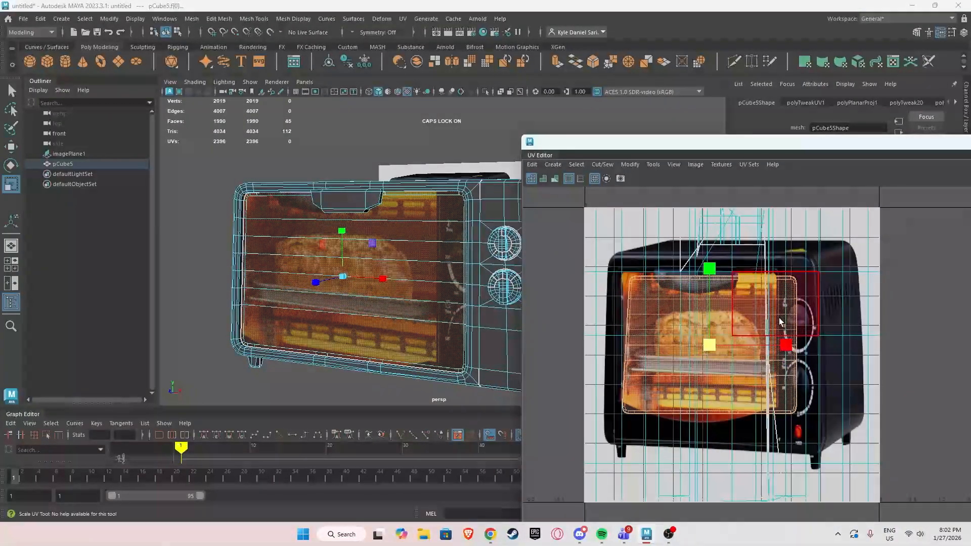
key(w)
drag(773, 344, 760, 345)
key(r)
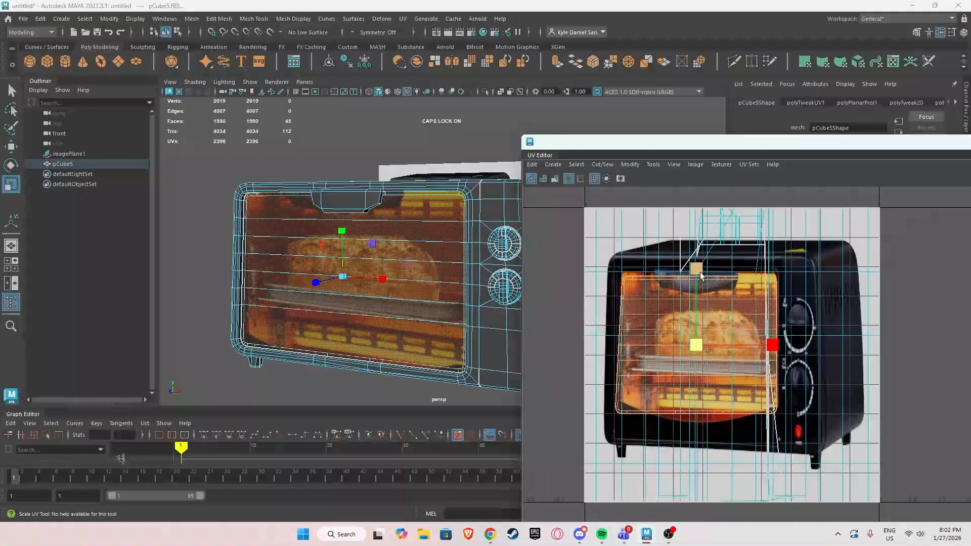
drag(698, 269, 696, 264)
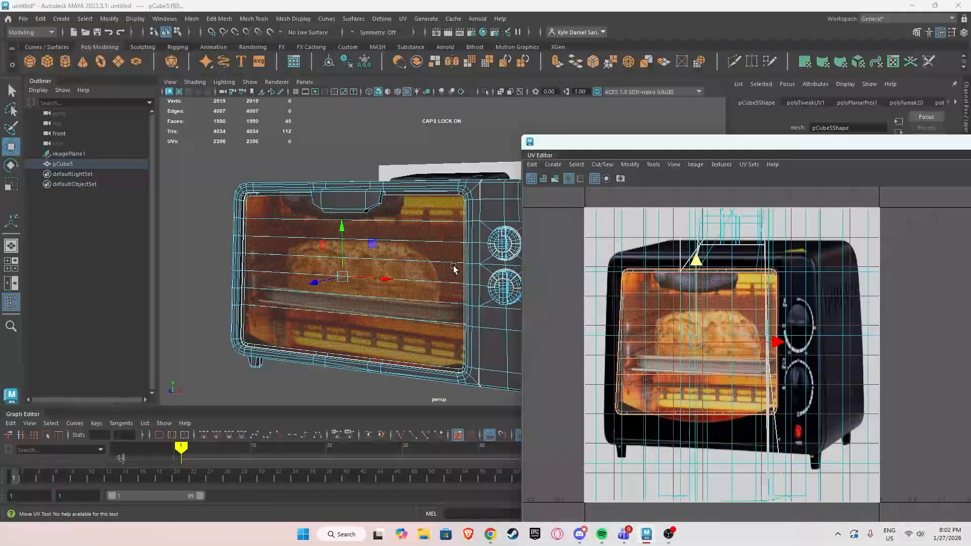
Return to object mode, deselect the oven and examine the textured door from another angle.
alt+drag(454, 266, 390, 244)
right_drag(386, 242, 413, 220)
click(332, 164)
alt+drag(373, 191, 381, 249)
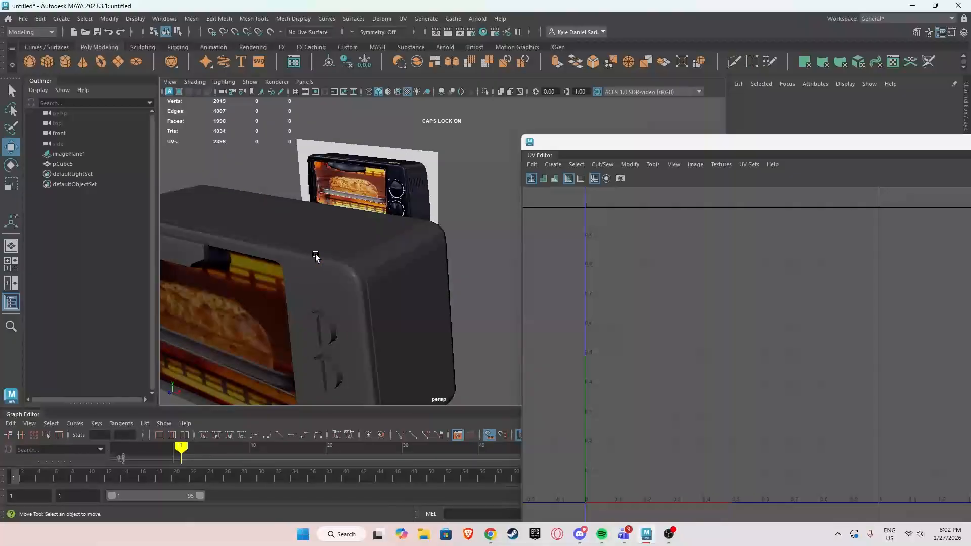
Select all of the oven's UV shells and create an automatic UV projection for the whole mesh.
scroll(312, 254, down, 3)
alt+drag(314, 254, 332, 252)
click(346, 248)
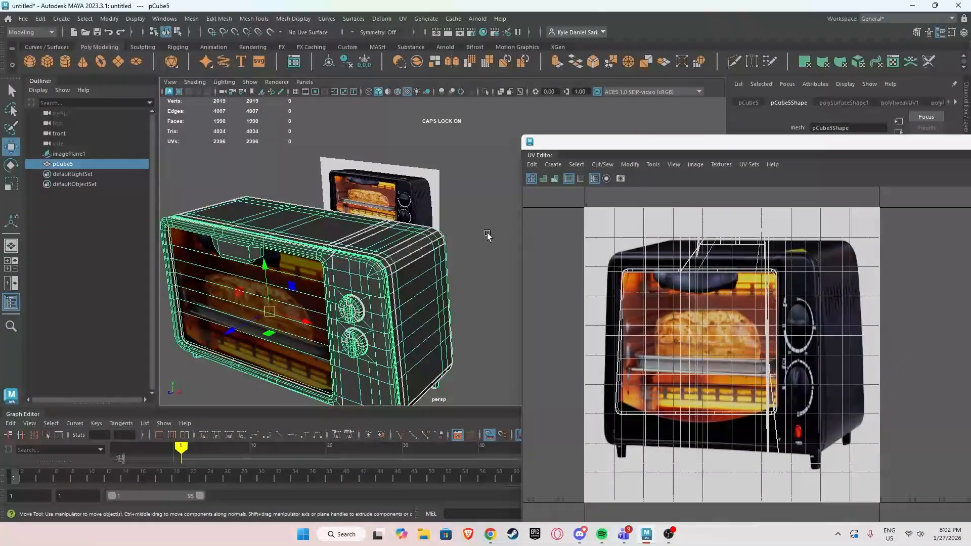
right_drag(702, 258, 662, 242)
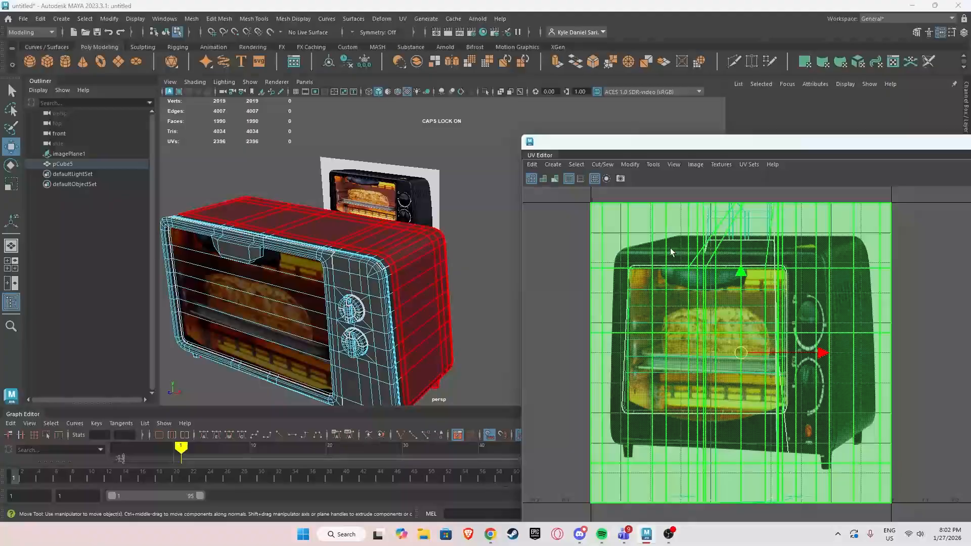
click(278, 239)
scroll(278, 240, down, 3)
alt+drag(279, 239, 292, 250)
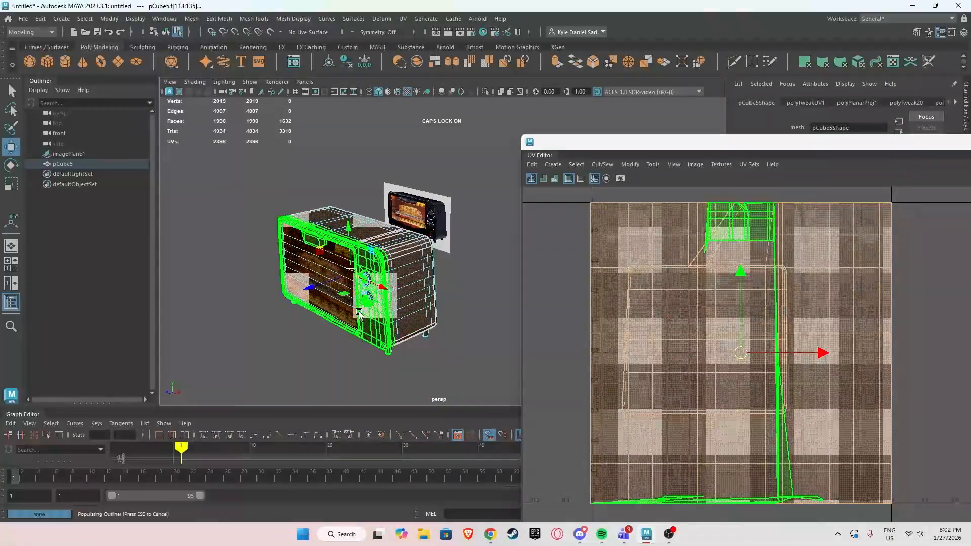
click(292, 250)
drag(255, 186, 420, 381)
alt+drag(420, 380, 354, 368)
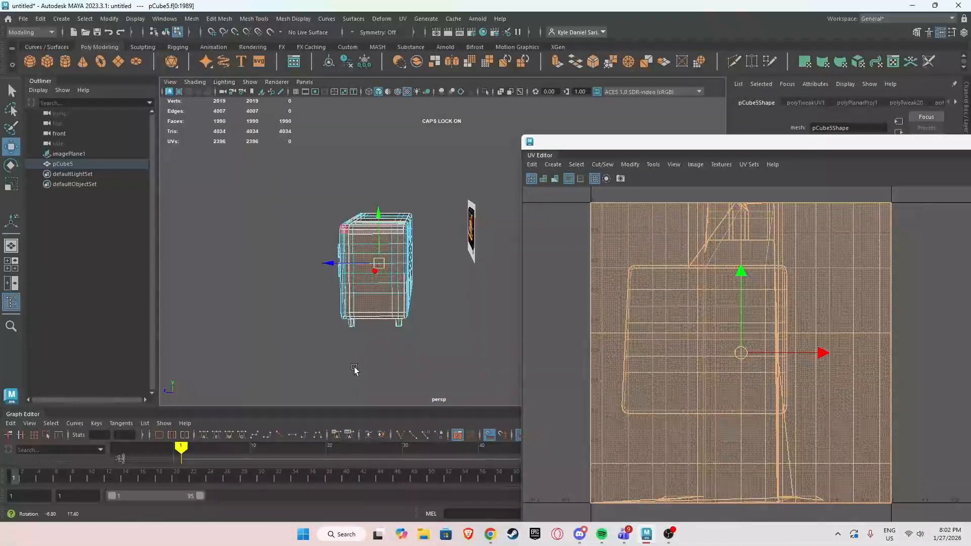
alt+drag(387, 336, 435, 334)
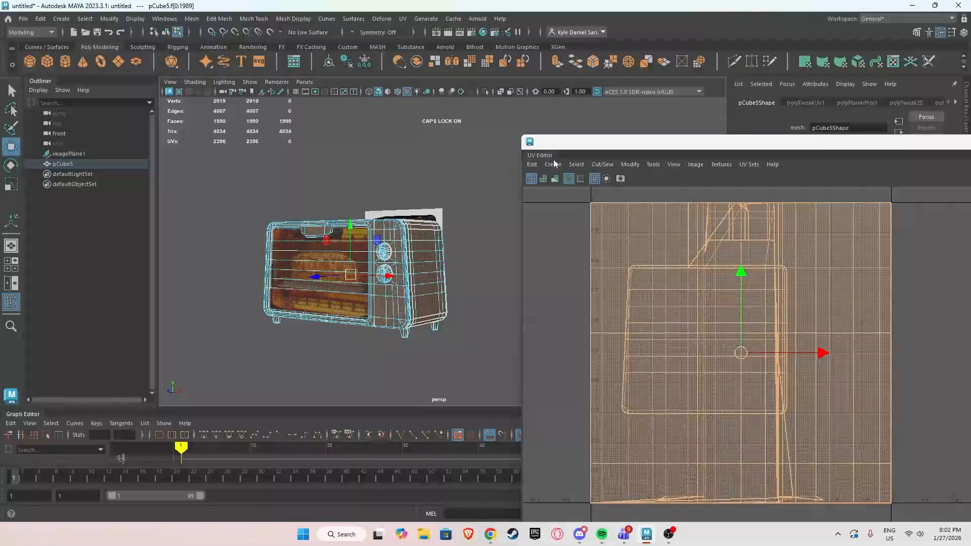
click(553, 165)
click(573, 203)
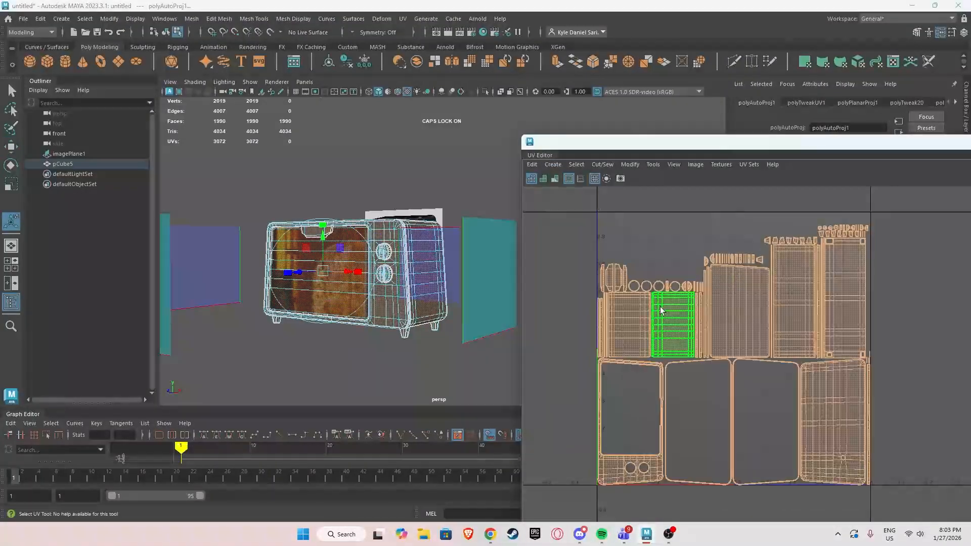
Select the door window's UV shell in the new layout and examine how it lies over the toaster image.
scroll(632, 271, up, 5)
click(633, 305)
alt+middle_drag(695, 318, 655, 340)
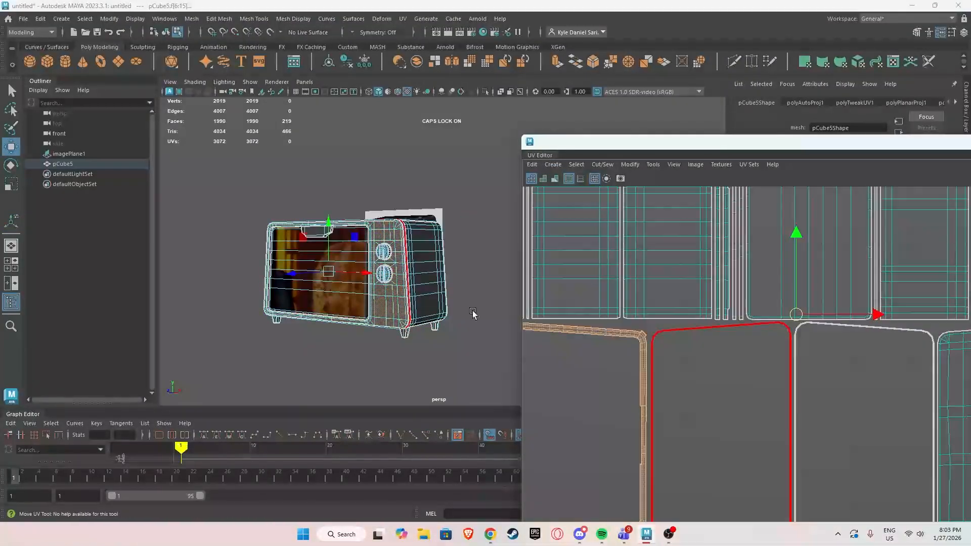
scroll(405, 289, up, 3)
scroll(709, 259, down, 2)
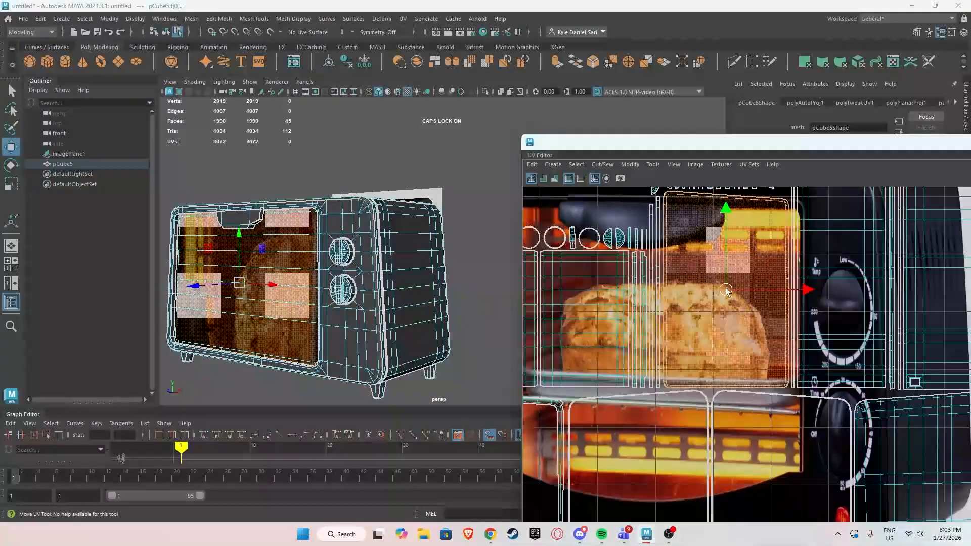
click(720, 299)
scroll(708, 303, down, 3)
scroll(691, 308, up, 3)
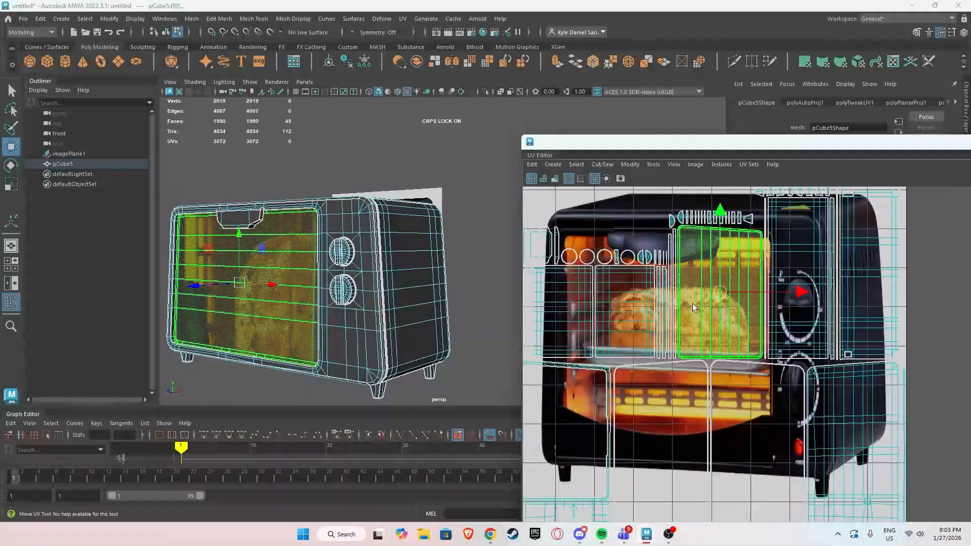
alt+drag(405, 260, 422, 266)
scroll(770, 289, down, 4)
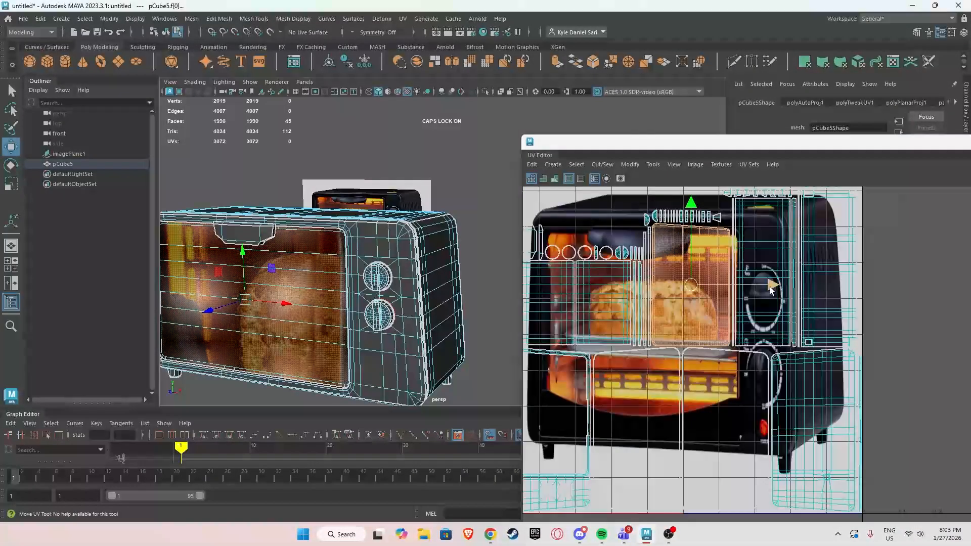
scroll(722, 296, up, 2)
scroll(722, 295, down, 4)
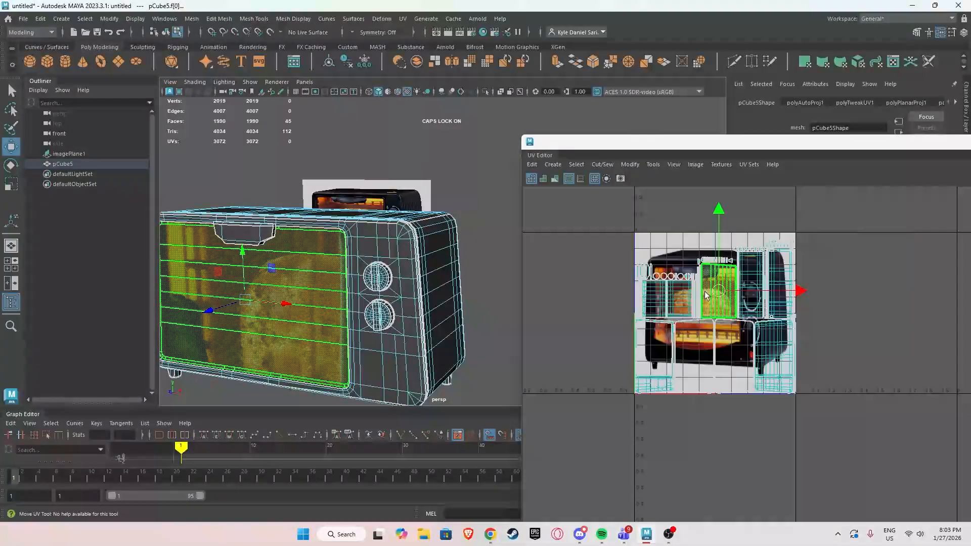
scroll(704, 292, up, 3)
alt+drag(342, 255, 376, 241)
scroll(669, 282, up, 1)
scroll(670, 283, down, 2)
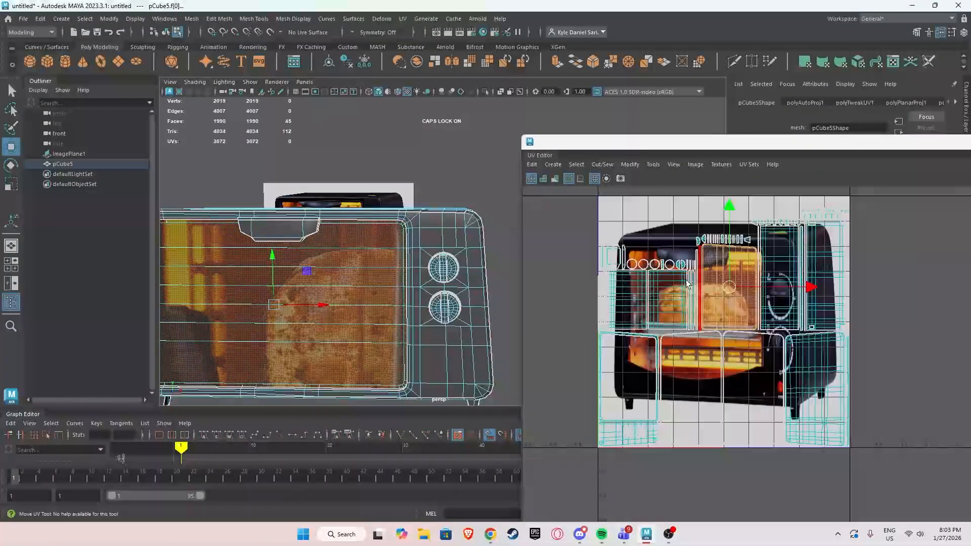
scroll(670, 282, up, 3)
scroll(693, 260, down, 1)
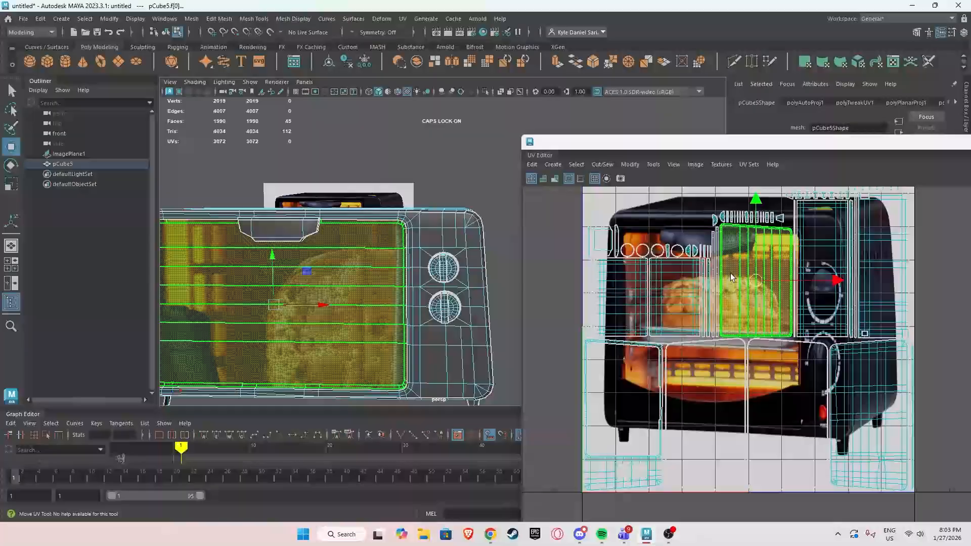
Close the UV Editor, return to object mode, deselect the oven and examine the texture on its door.
drag(776, 148, 539, 176)
click(932, 171)
scroll(607, 266, down, 3)
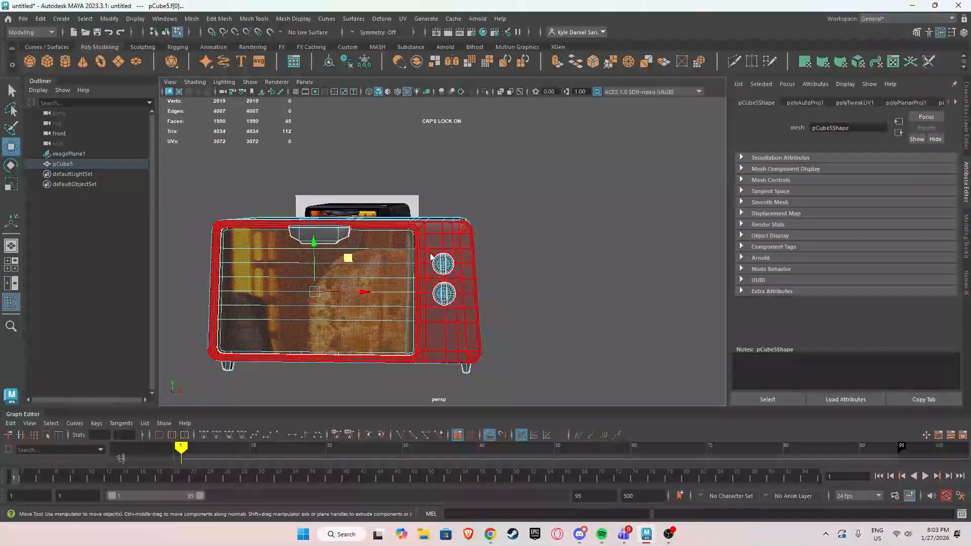
right_drag(430, 252, 467, 228)
click(555, 219)
alt+drag(555, 219, 536, 249)
scroll(590, 236, up, 2)
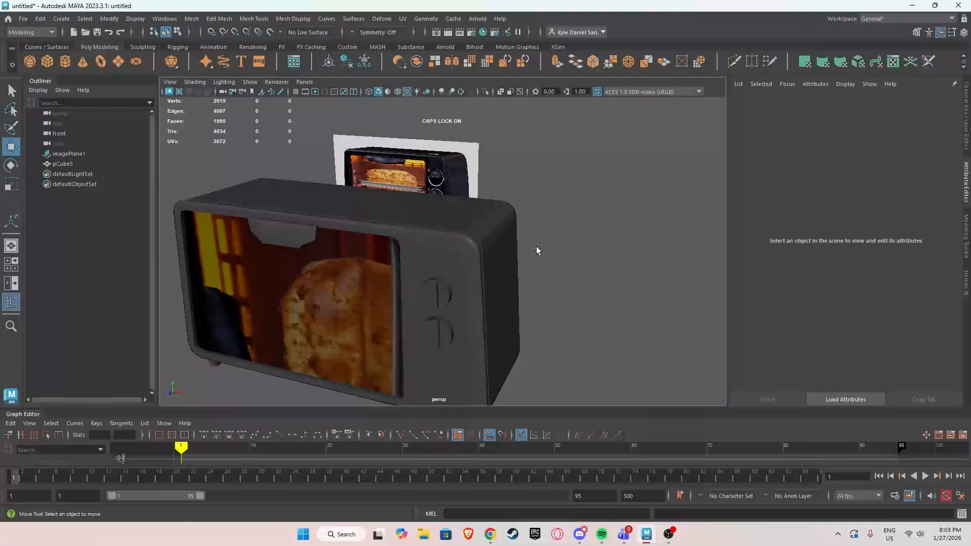
Reselect the oven, reopen the UV Editor beside the model and switch to UV shell selection.
click(472, 230)
click(403, 19)
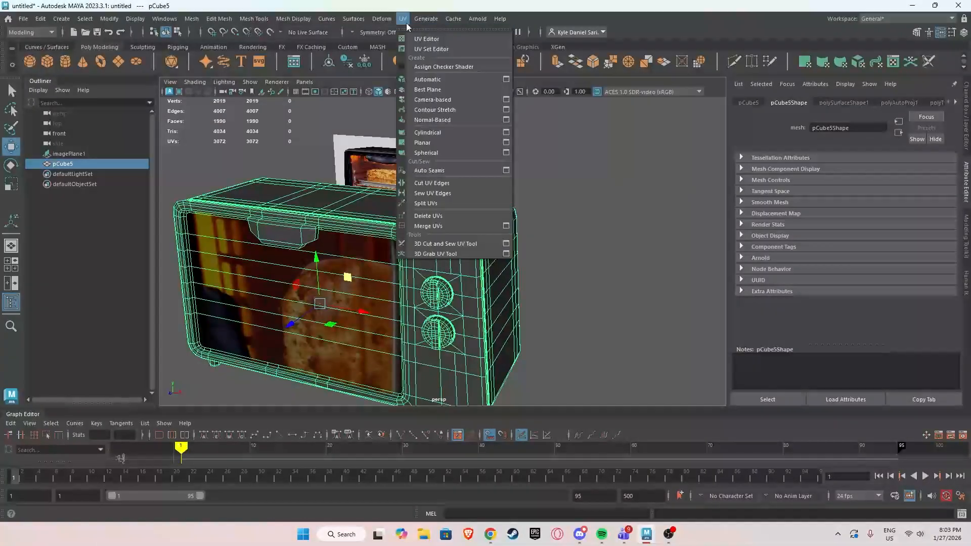
click(420, 31)
alt+middle_drag(461, 261, 468, 279)
right_drag(457, 264, 430, 252)
drag(427, 167, 786, 178)
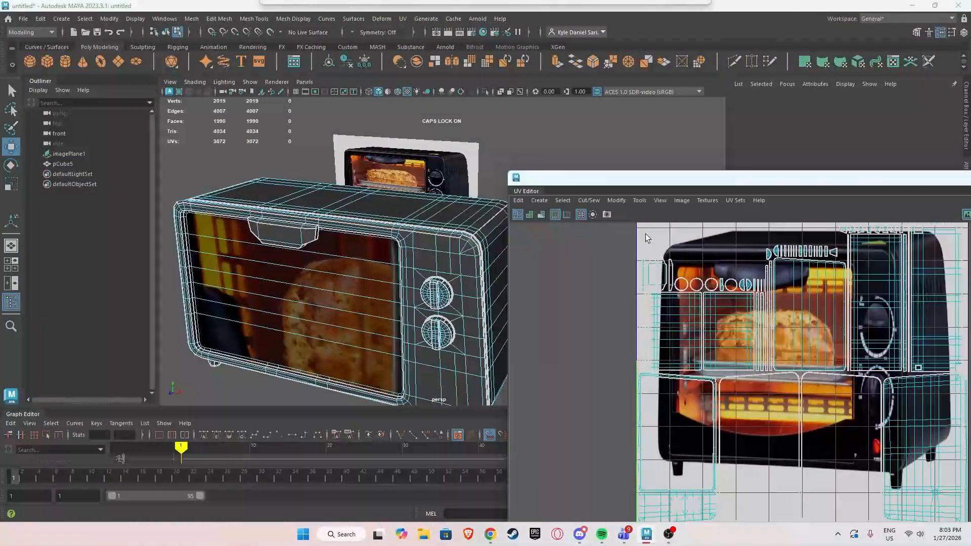
Delete every UV shell except the door window's and select the remaining shell.
click(358, 300)
scroll(676, 297, down, 2)
scroll(676, 294, down, 1)
alt+middle_drag(675, 295, 703, 294)
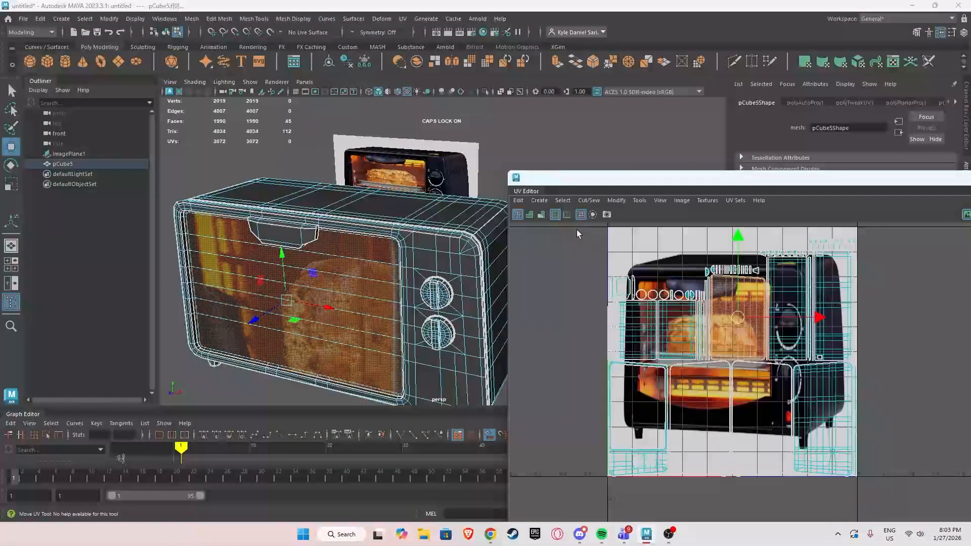
shift+drag(899, 491, 898, 491)
key(Delete)
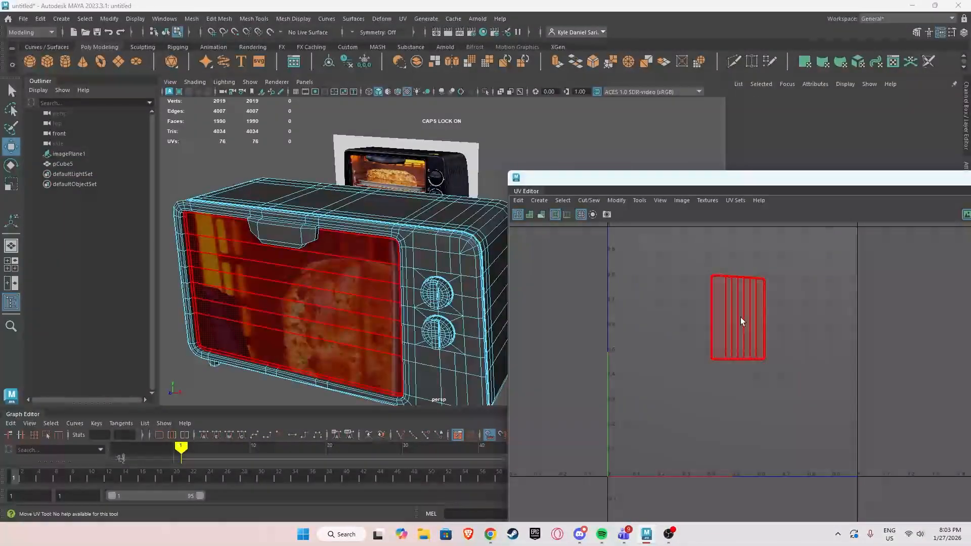
click(740, 300)
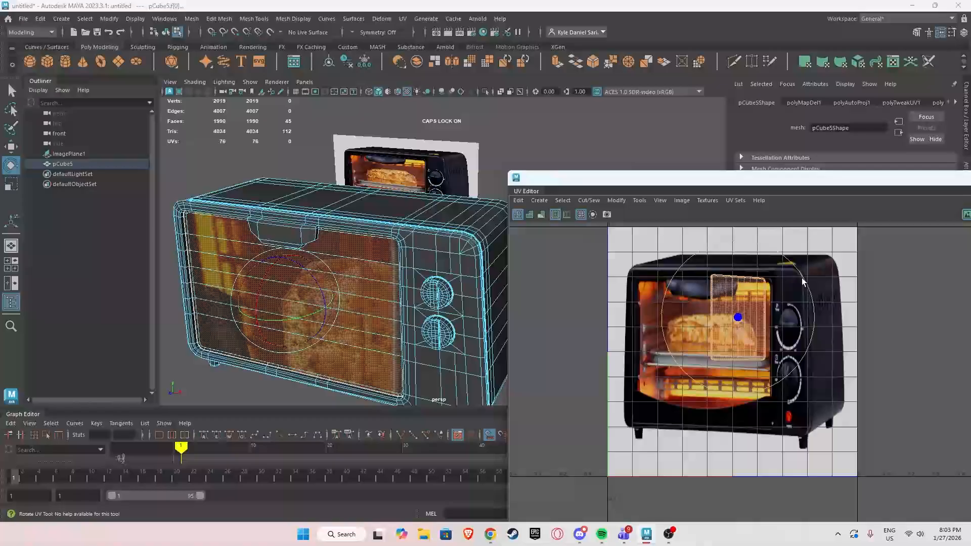
drag(704, 253, 707, 259)
key(ctrl+z)
key(ctrl+z)
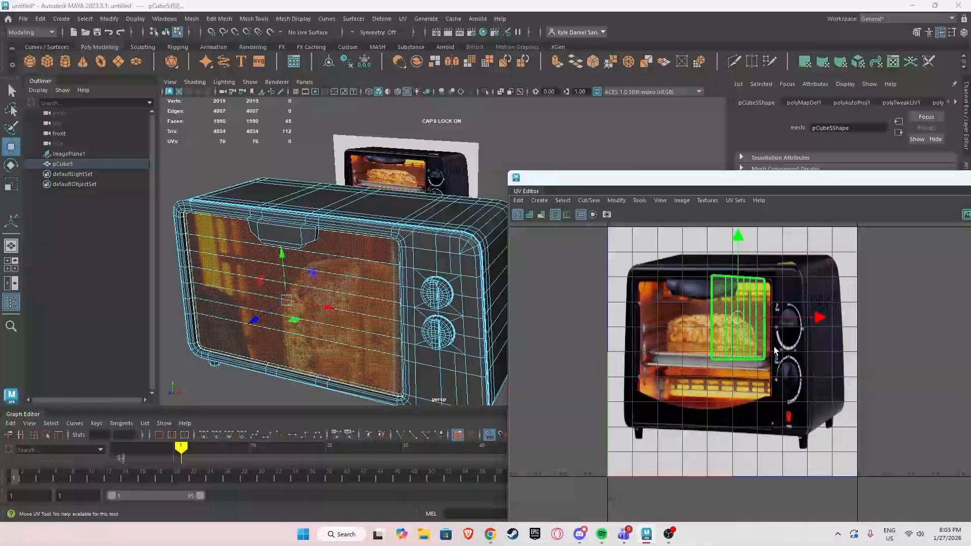
Rotate the door's UV shell a quarter turn so the bread sits upright, and shift it sideways over the oven window.
key(e)
drag(791, 272, 692, 257)
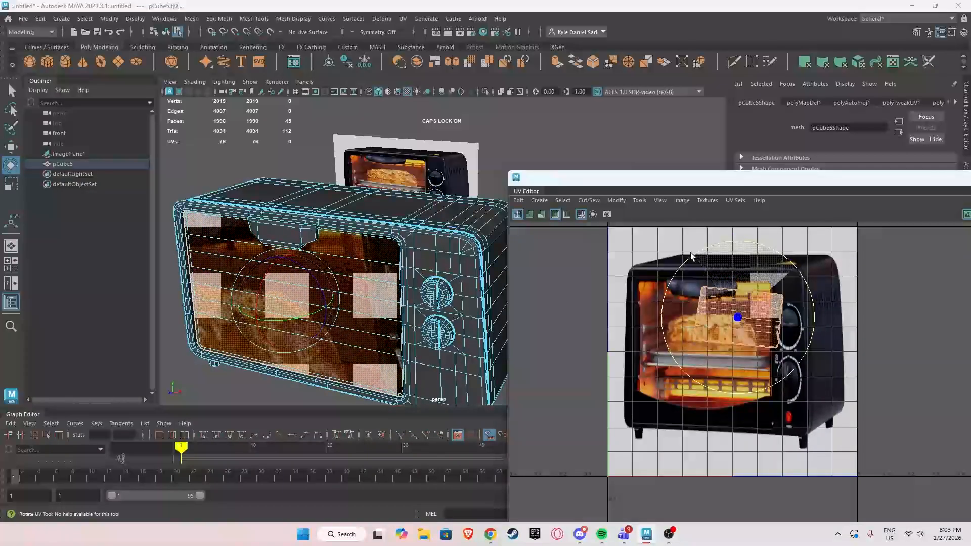
key(w)
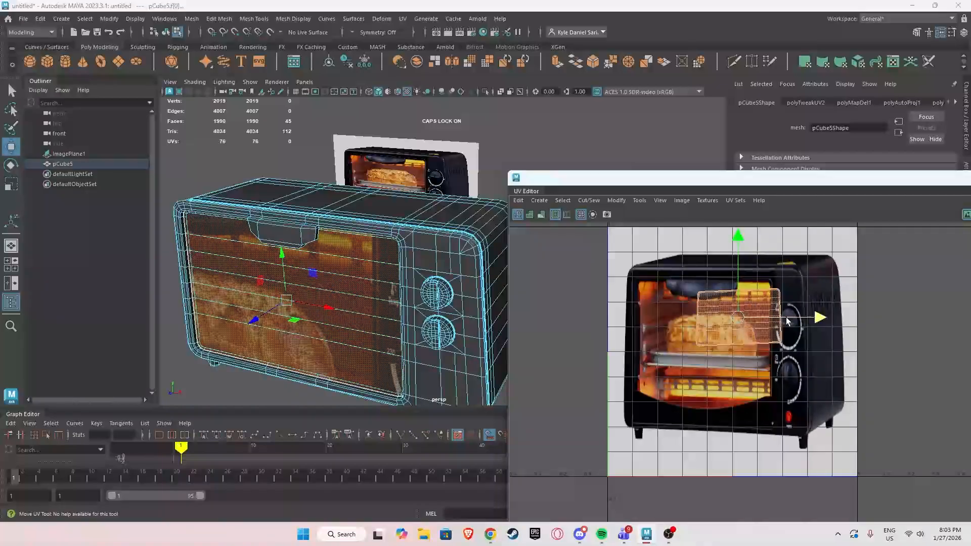
key(e)
drag(819, 318, 782, 304)
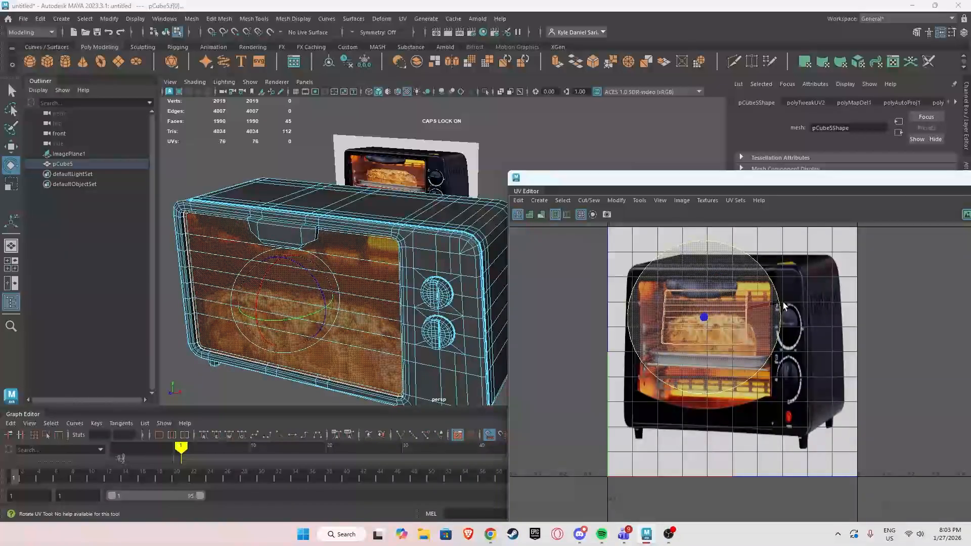
Scale the door's UV shell up to the width of the oven window and lower it over the bread and rack.
key(r)
drag(705, 317, 745, 327)
key(w)
drag(705, 278, 713, 341)
key(r)
key(w)
drag(704, 295, 704, 306)
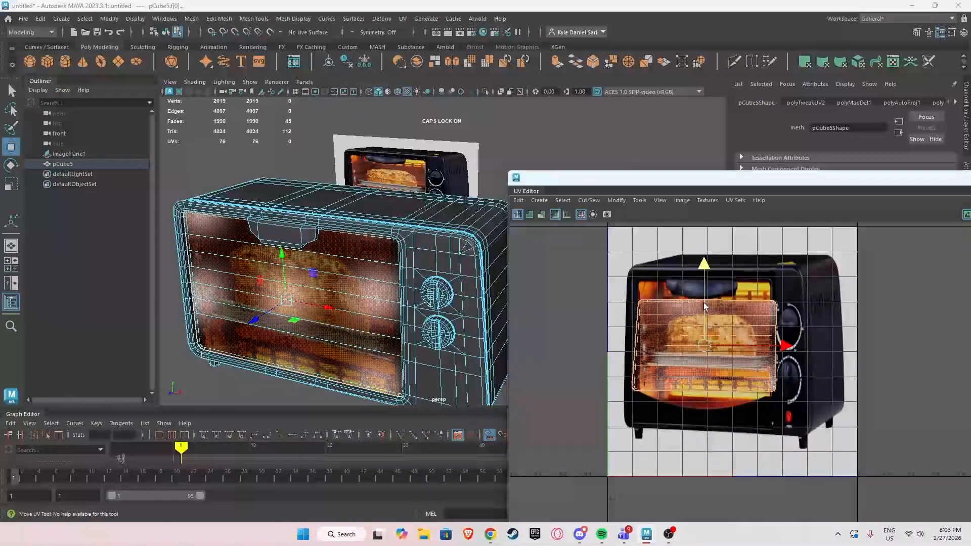
key(r)
drag(704, 341, 700, 338)
key(w)
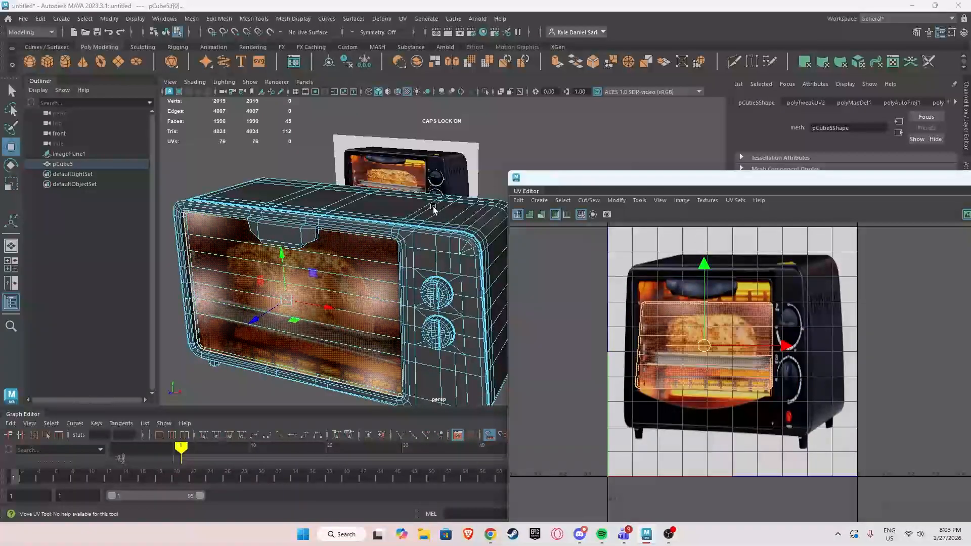
Return to object mode, view the textured door, reselect the oven and close the UV Editor.
click(433, 207)
right_drag(368, 265, 357, 220)
right_drag(293, 232, 329, 222)
click(291, 171)
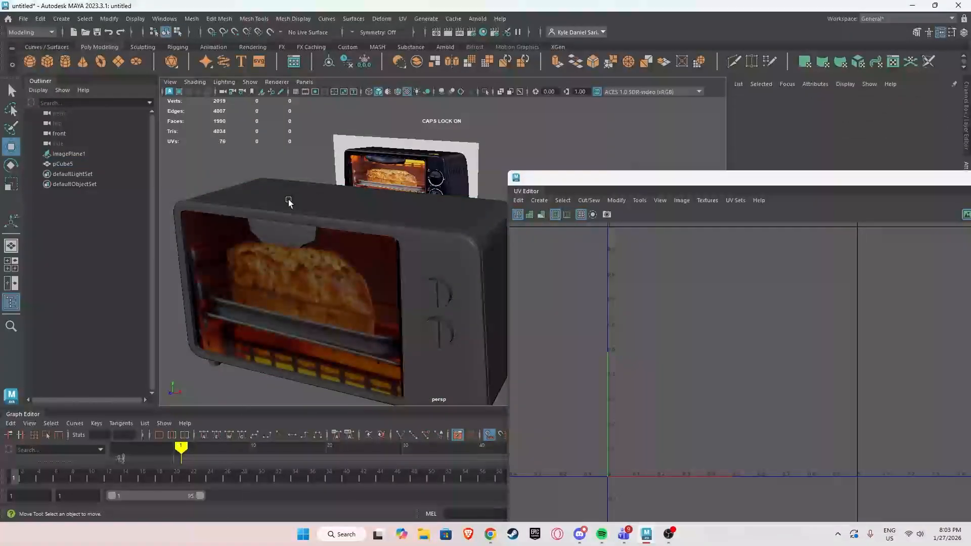
alt+drag(288, 203, 391, 242)
click(379, 230)
drag(812, 187, 481, 183)
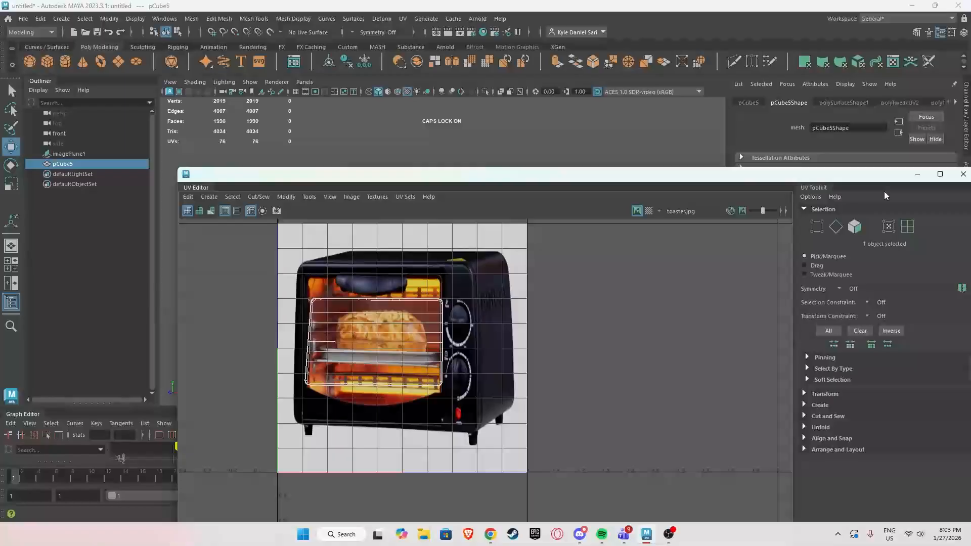
click(964, 175)
scroll(872, 103, down, 5)
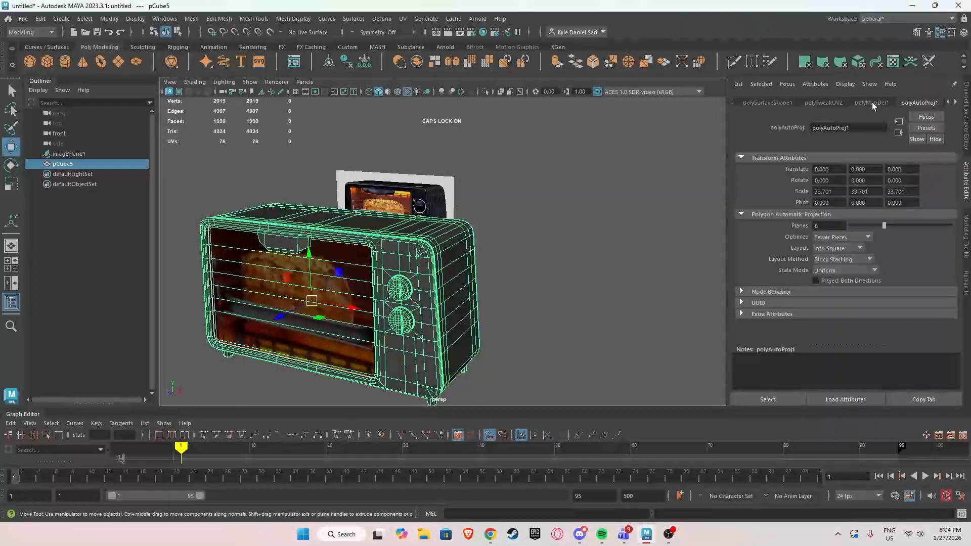
Open the oven body's standardSurface2 material and set its base color to a near-black navy with blue about 0.063.
right_click(393, 232)
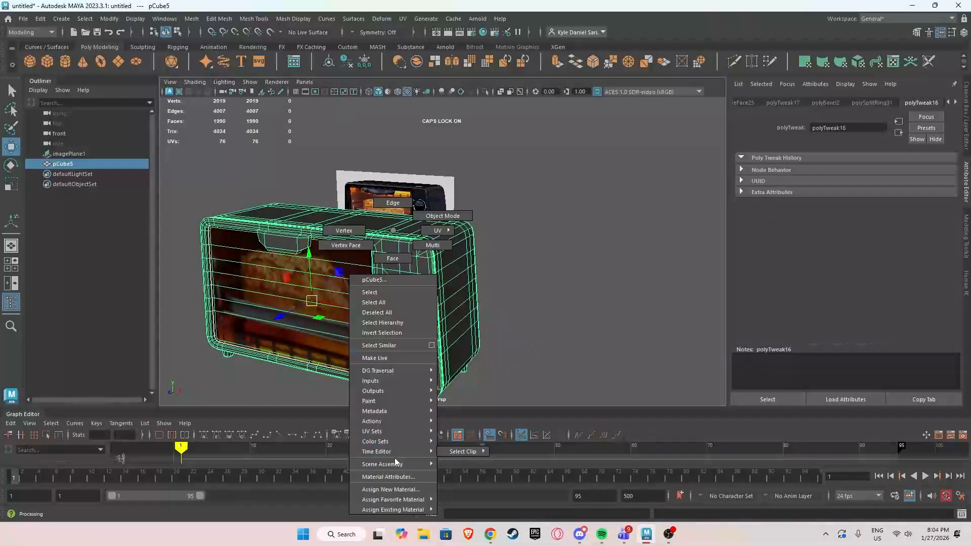
click(393, 475)
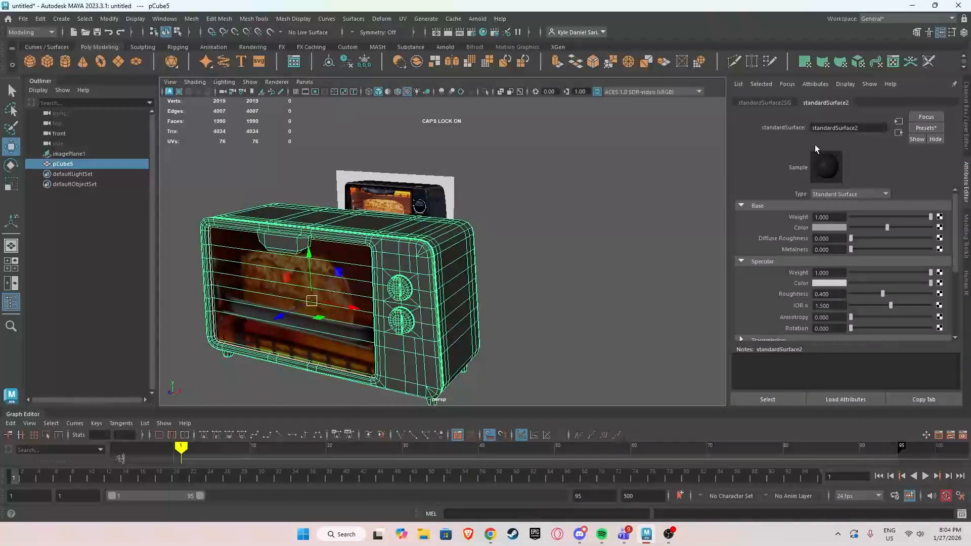
click(782, 101)
click(824, 101)
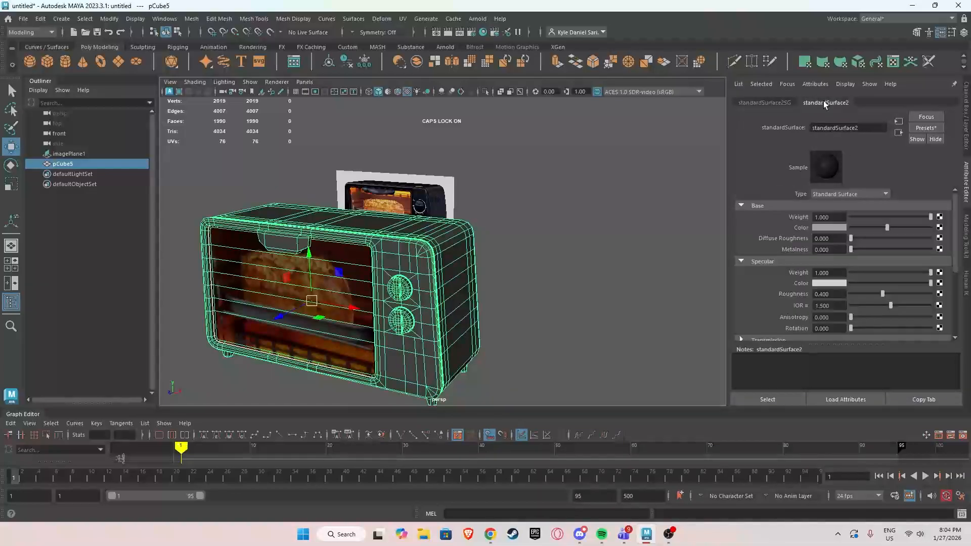
click(824, 227)
click(799, 201)
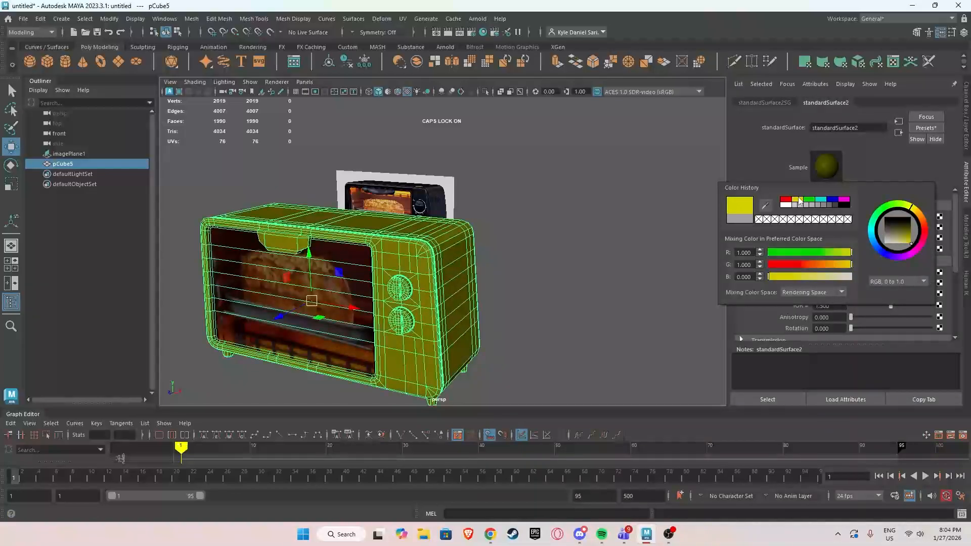
mouse_move(797, 262)
mouse_down()
mouse_move(825, 262)
mouse_move(803, 277)
mouse_up()
click(843, 205)
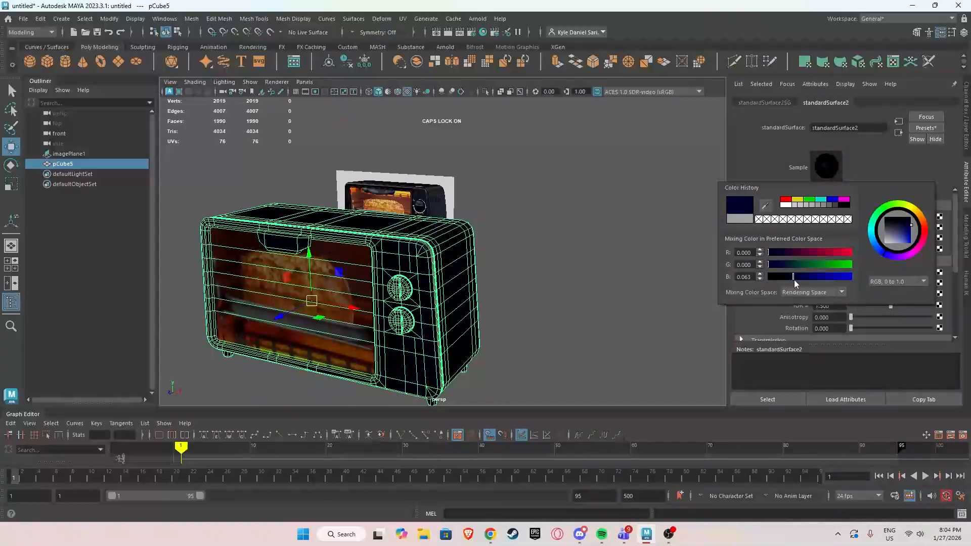
Compare the oven's dark body and textured door with the reference photo from several angles, leaving the oven deselected.
click(584, 241)
alt+drag(585, 241, 629, 233)
click(542, 236)
click(612, 217)
scroll(658, 219, up, 1)
scroll(629, 233, up, 3)
click(544, 219)
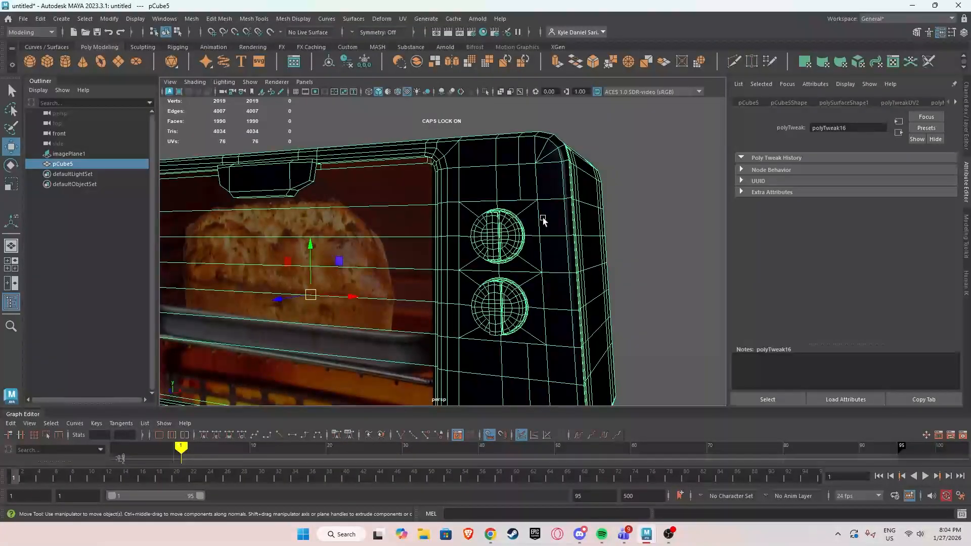
alt+drag(544, 219, 558, 276)
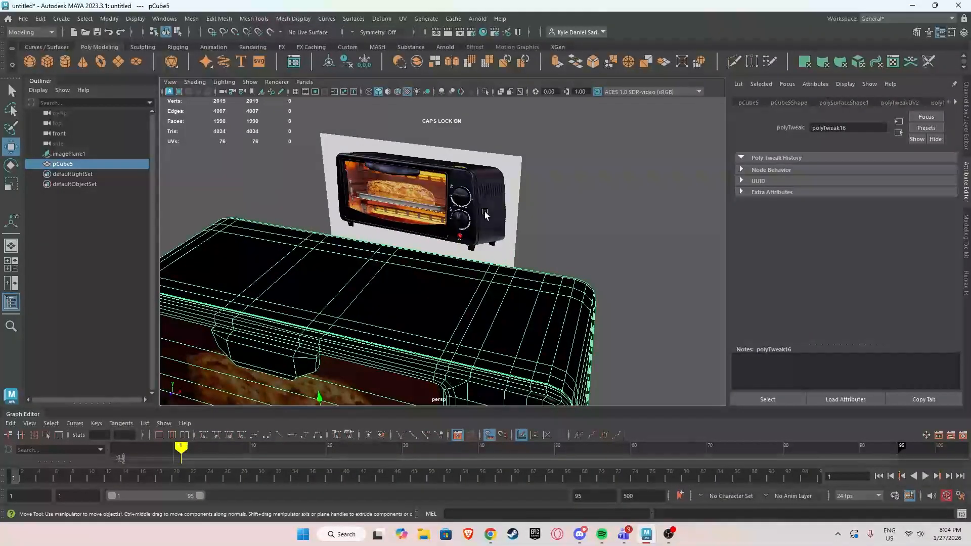
alt+middle_drag(521, 197, 526, 126)
scroll(527, 127, down, 6)
alt+drag(523, 190, 591, 218)
scroll(600, 206, up, 6)
click(640, 187)
alt+right_drag(592, 219, 690, 192)
alt+drag(576, 197, 613, 170)
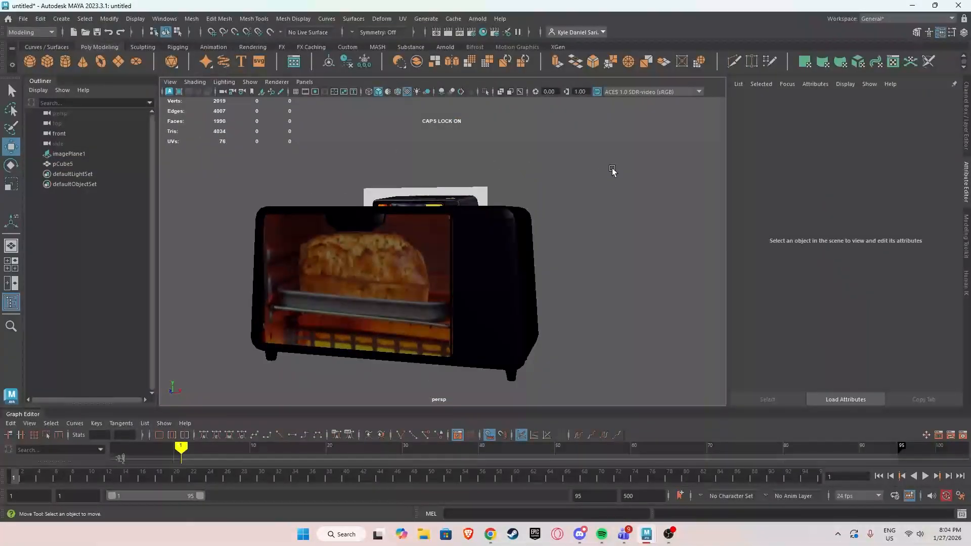
alt+drag(502, 216, 463, 245)
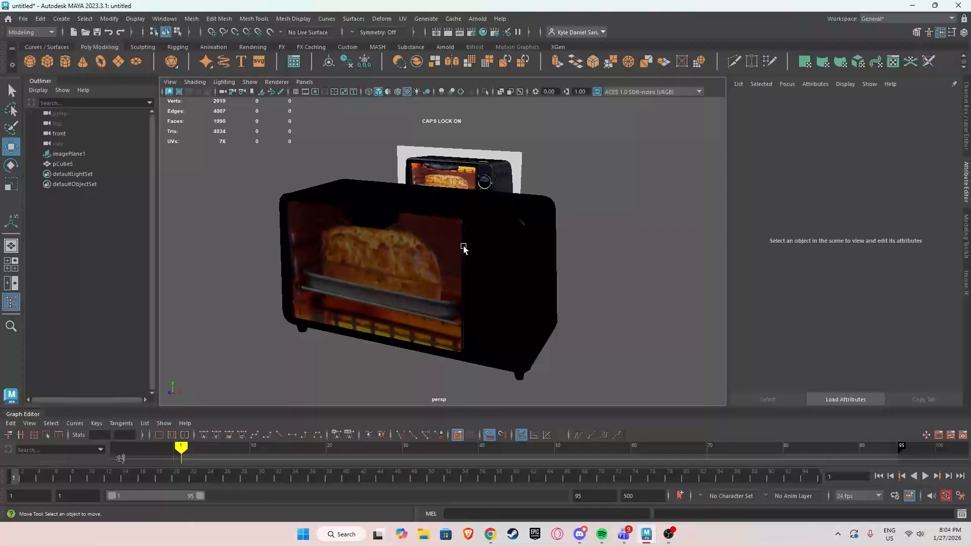